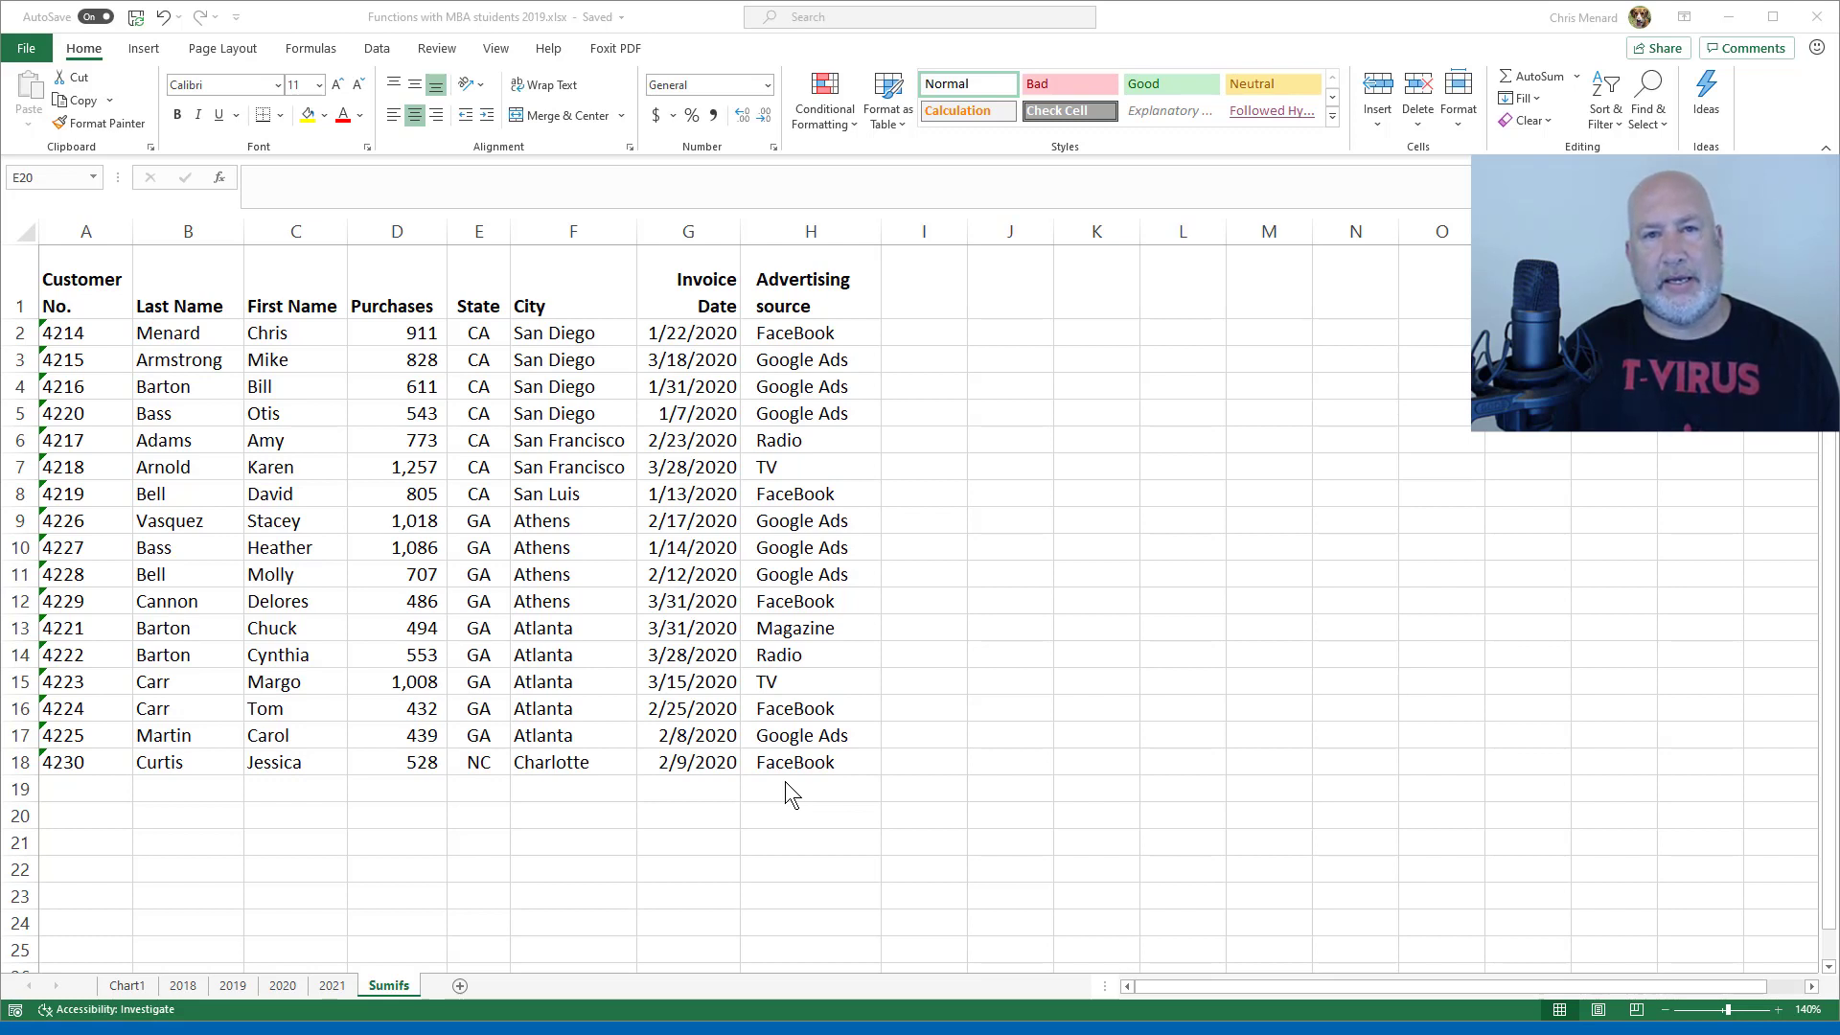
Enter the label 'Total' in C20, beneath the customer purchase rows.
left_click(378, 815)
left_click(317, 815)
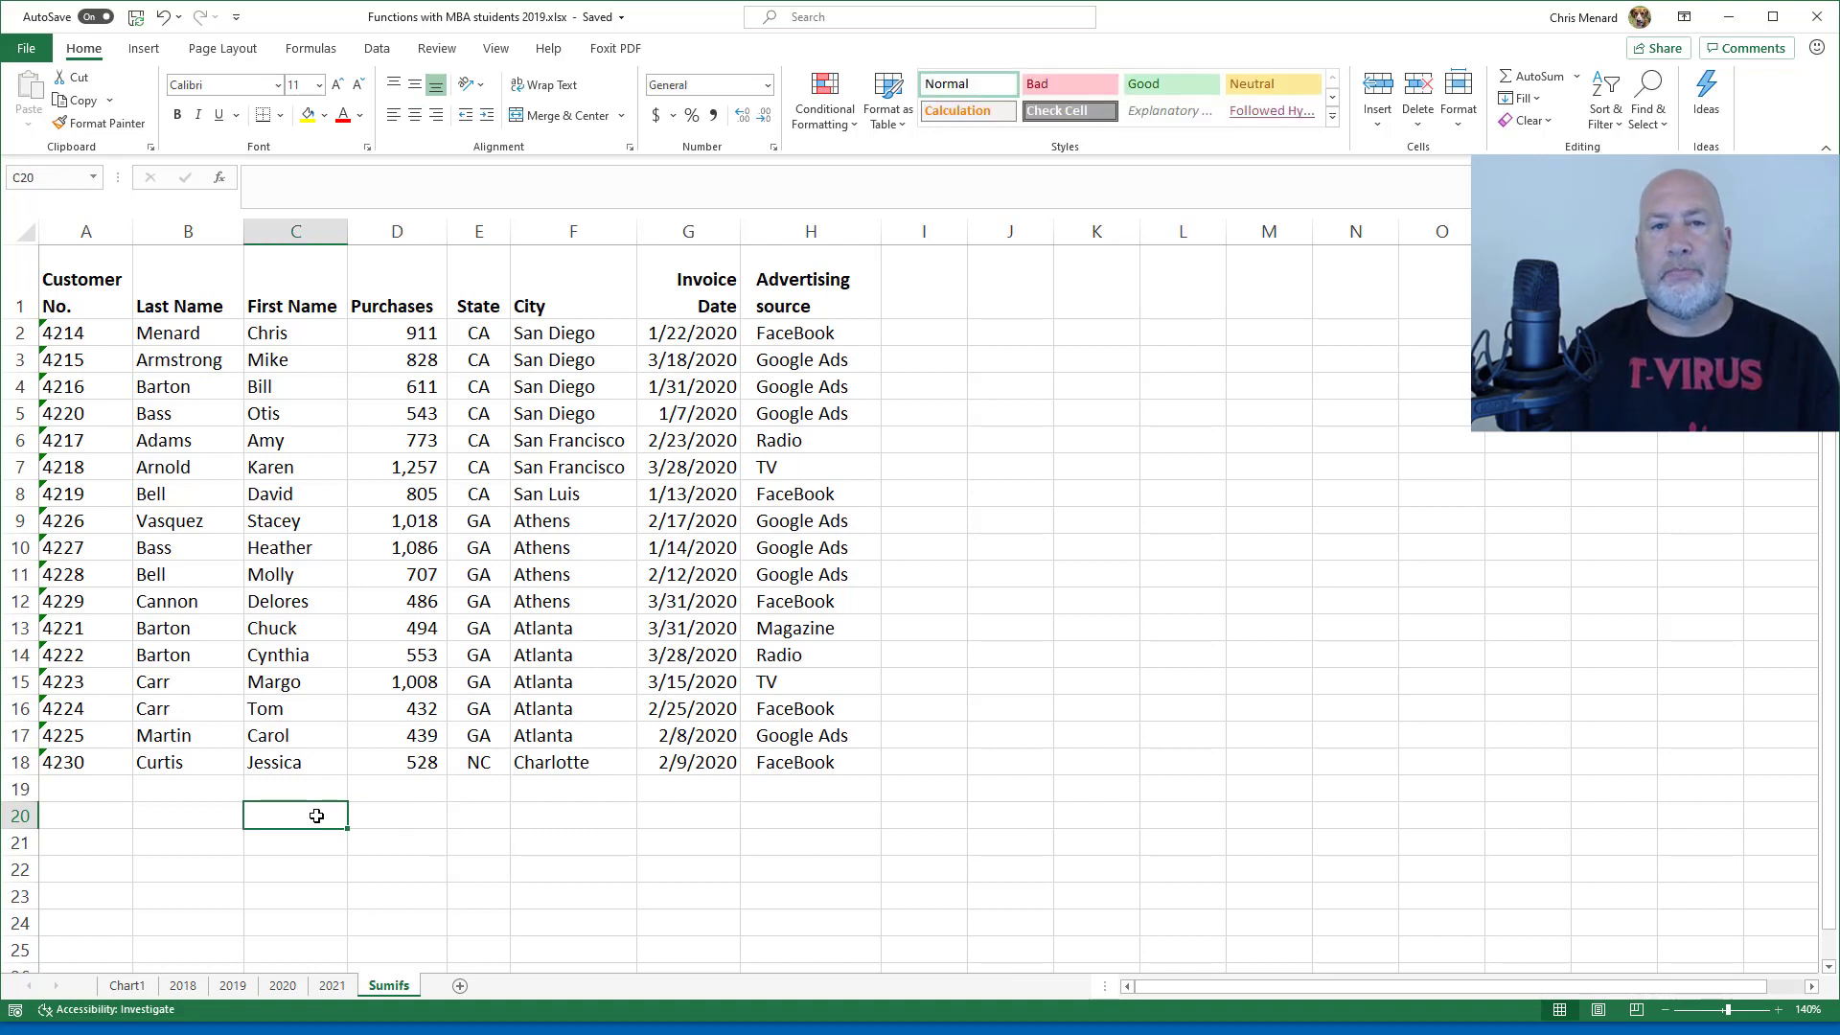
type("Total")
key("Tab")
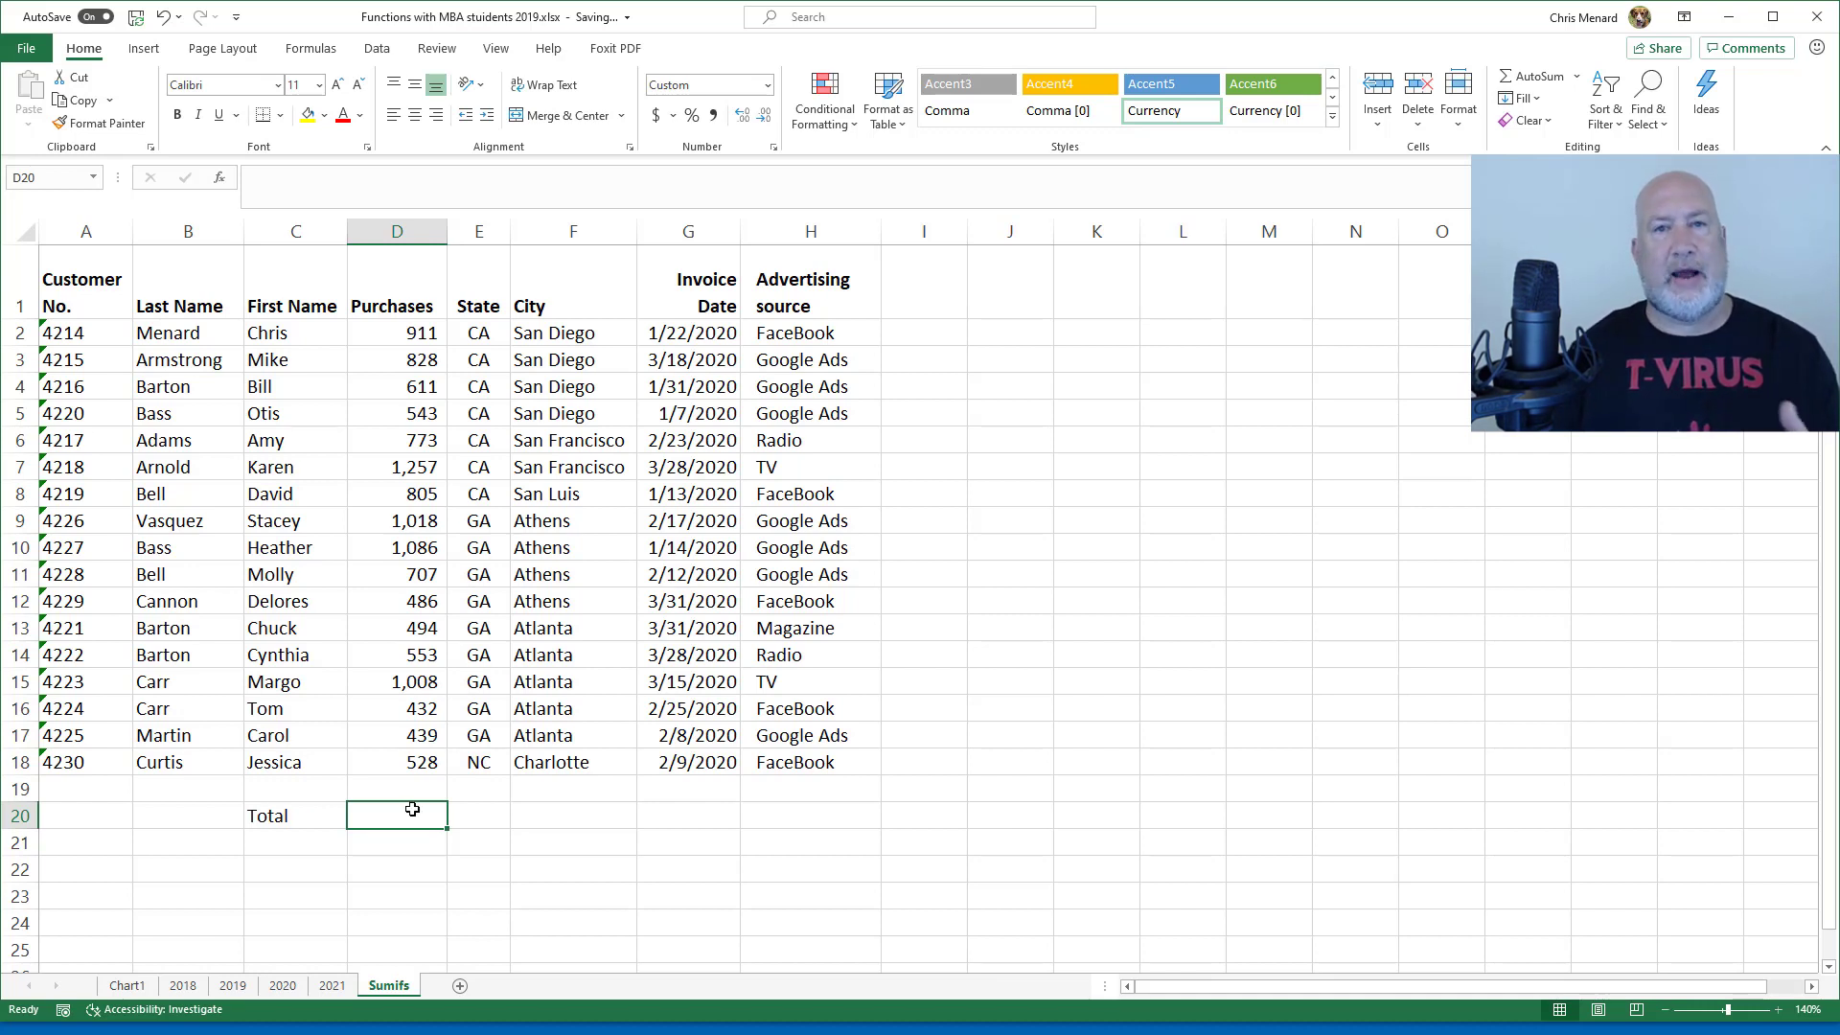
AutoSum the Purchases column into D20 as =SUM(D2:D19), showing $12,479.
left_click(1536, 83)
left_click(1534, 82)
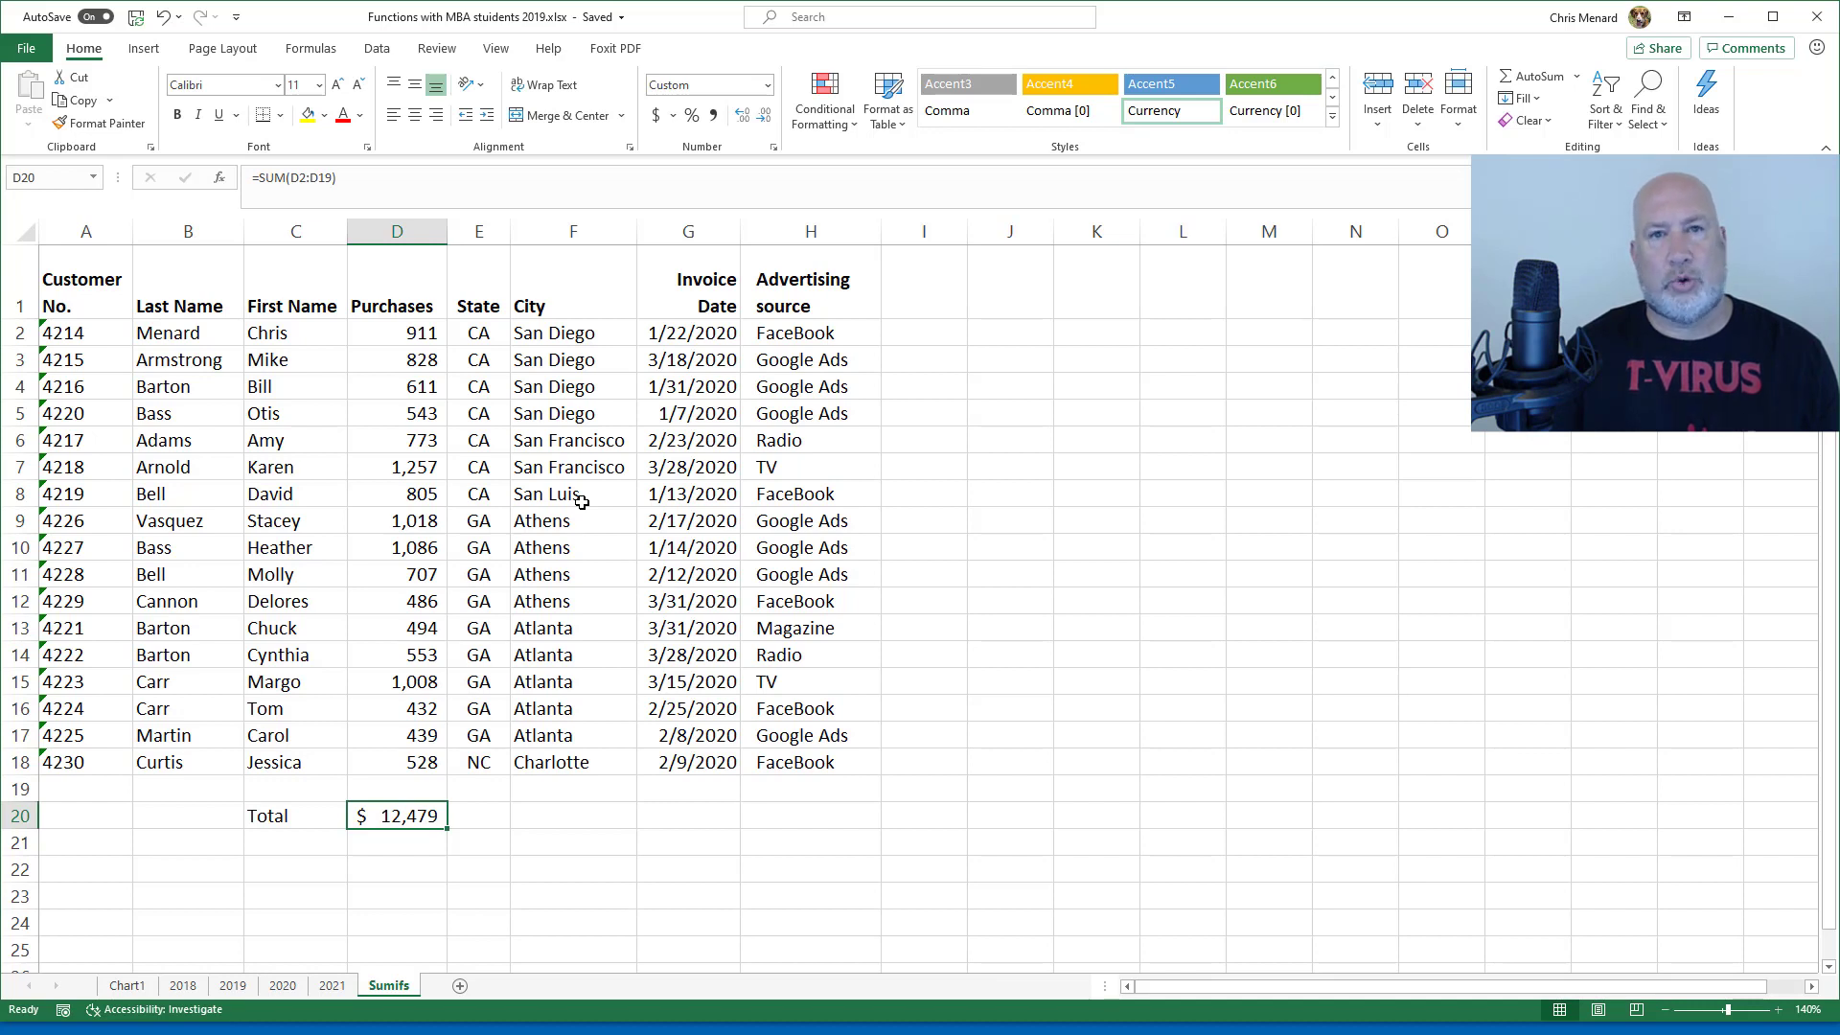
Enter the label 'Georgia' in C21.
left_click(301, 842)
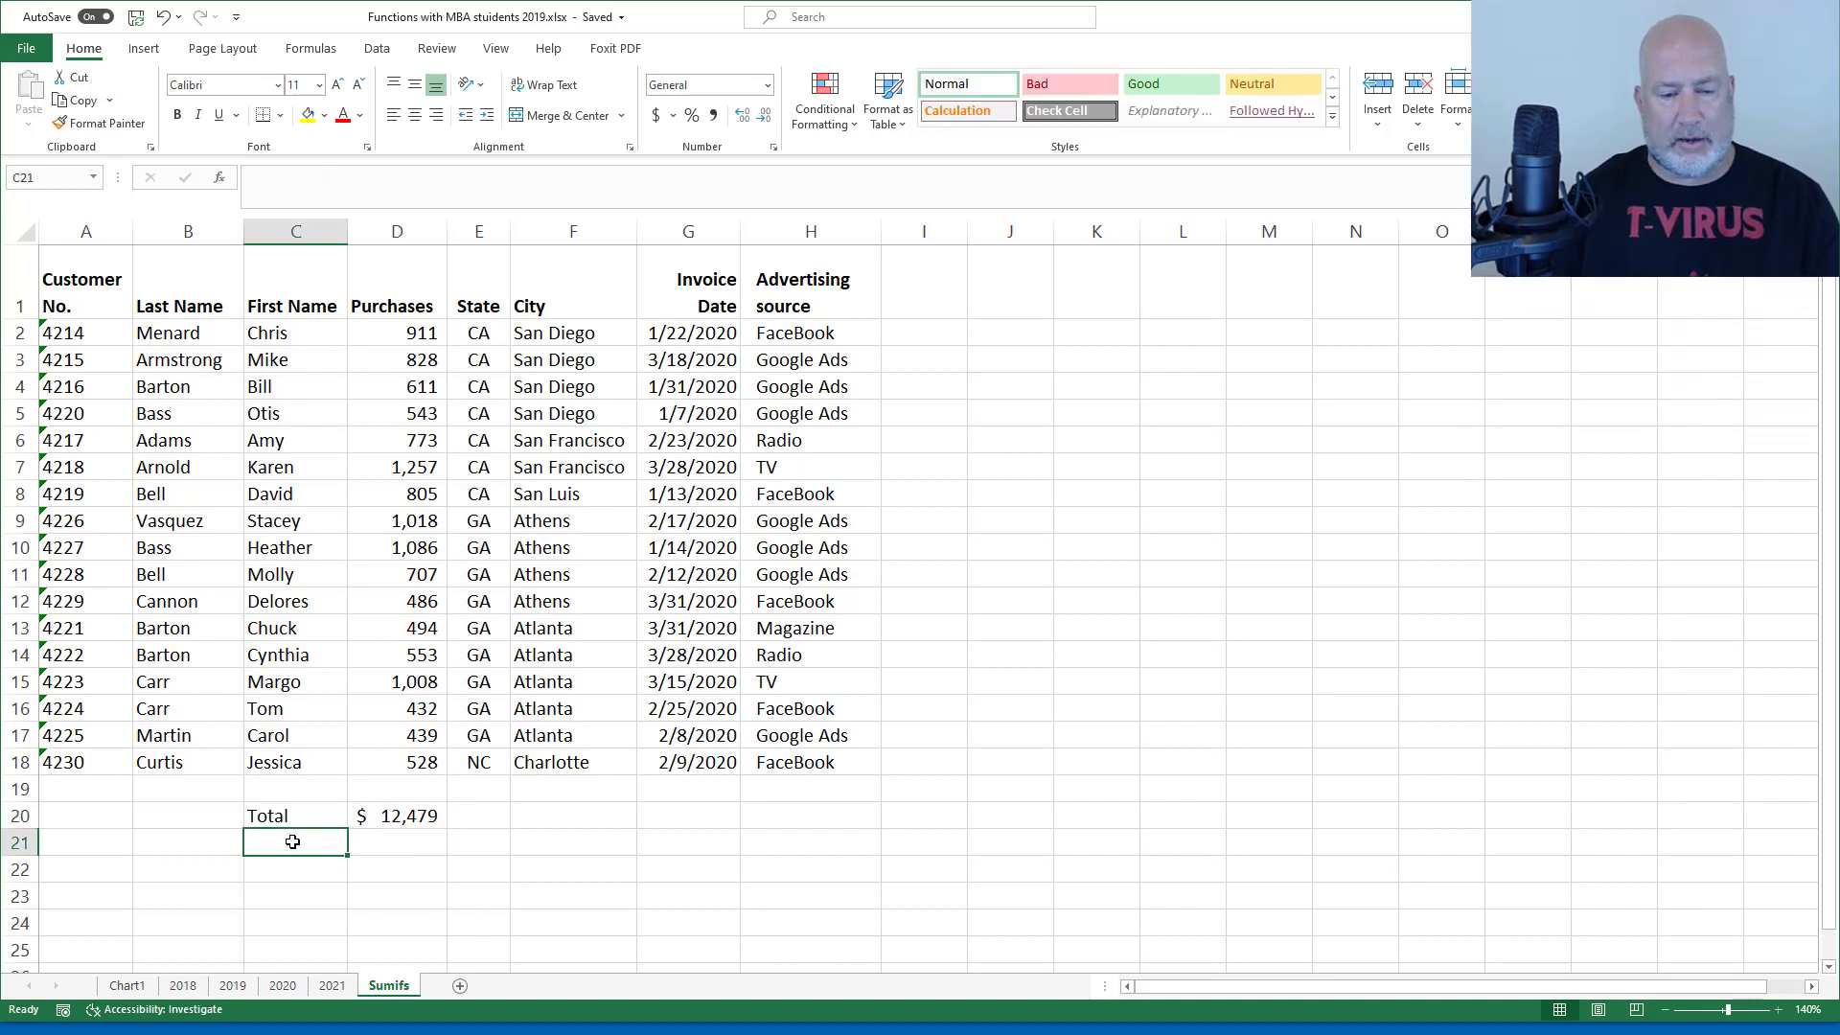
type("Georgia")
key("Tab")
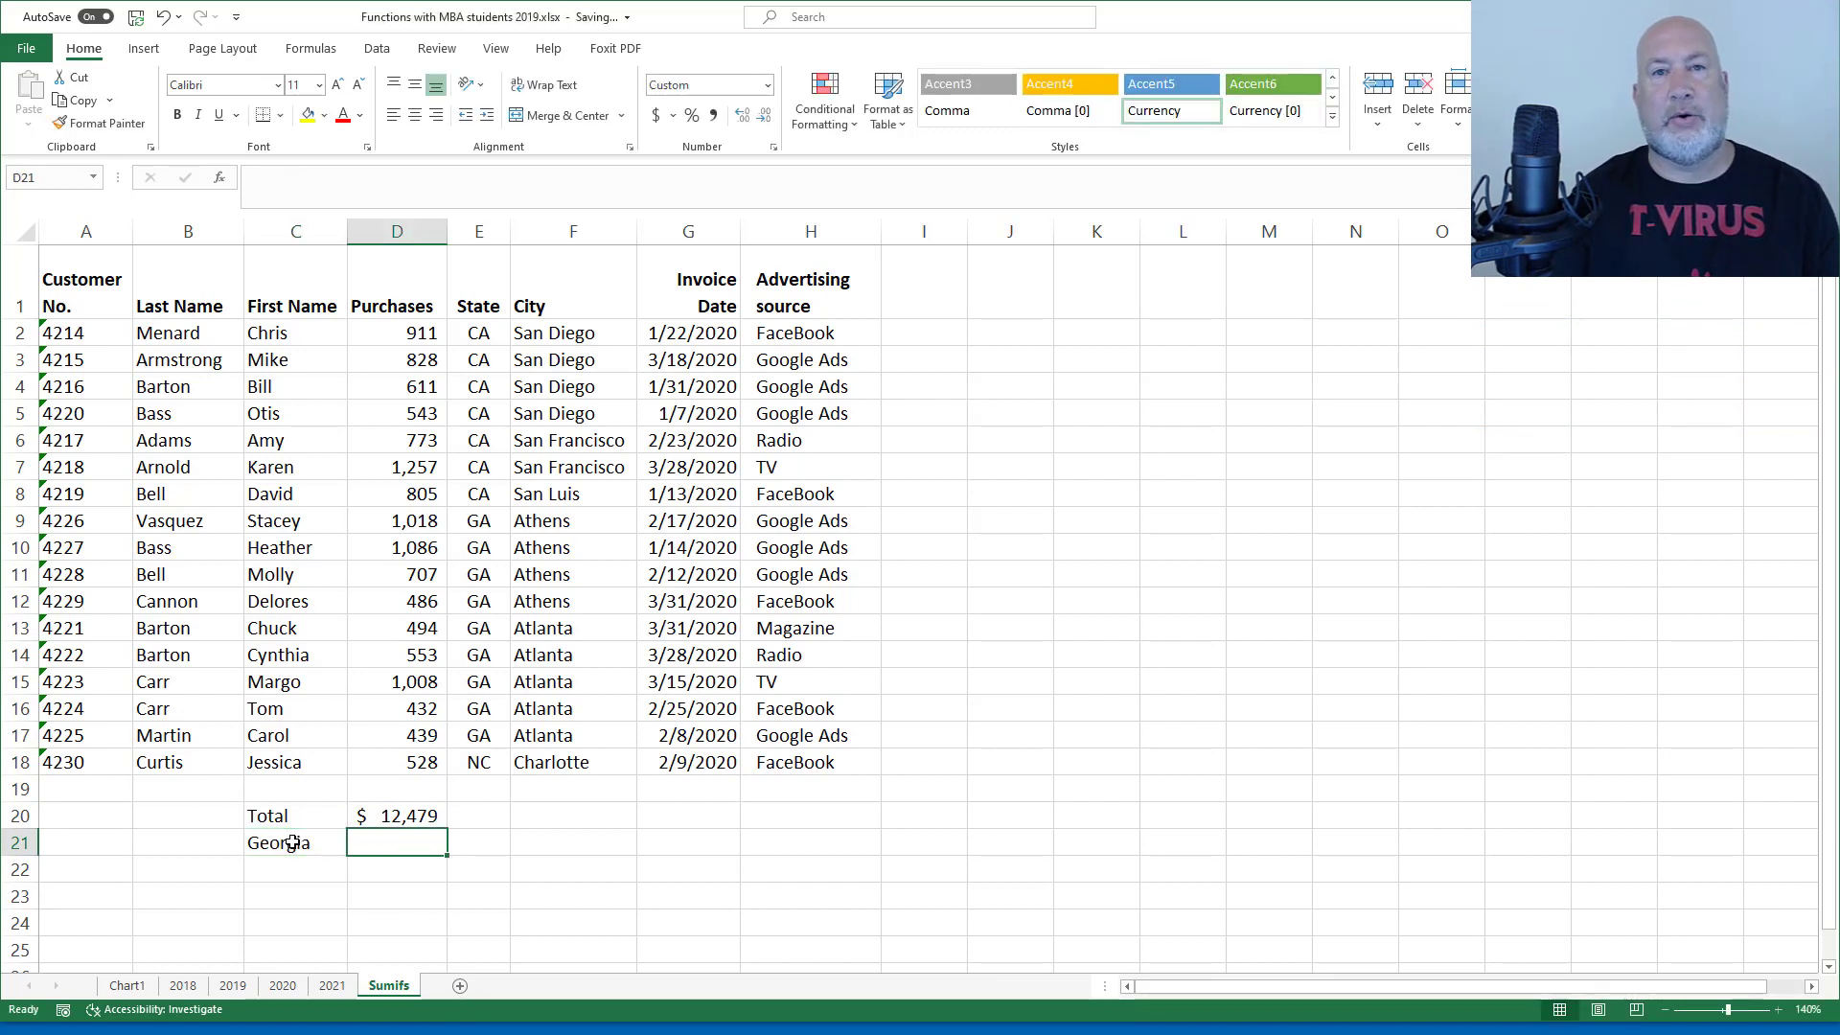
In D21 enter =SUMIF(E2:E18,"GA",D2:D18), returning $6,223 for Georgia.
type("=")
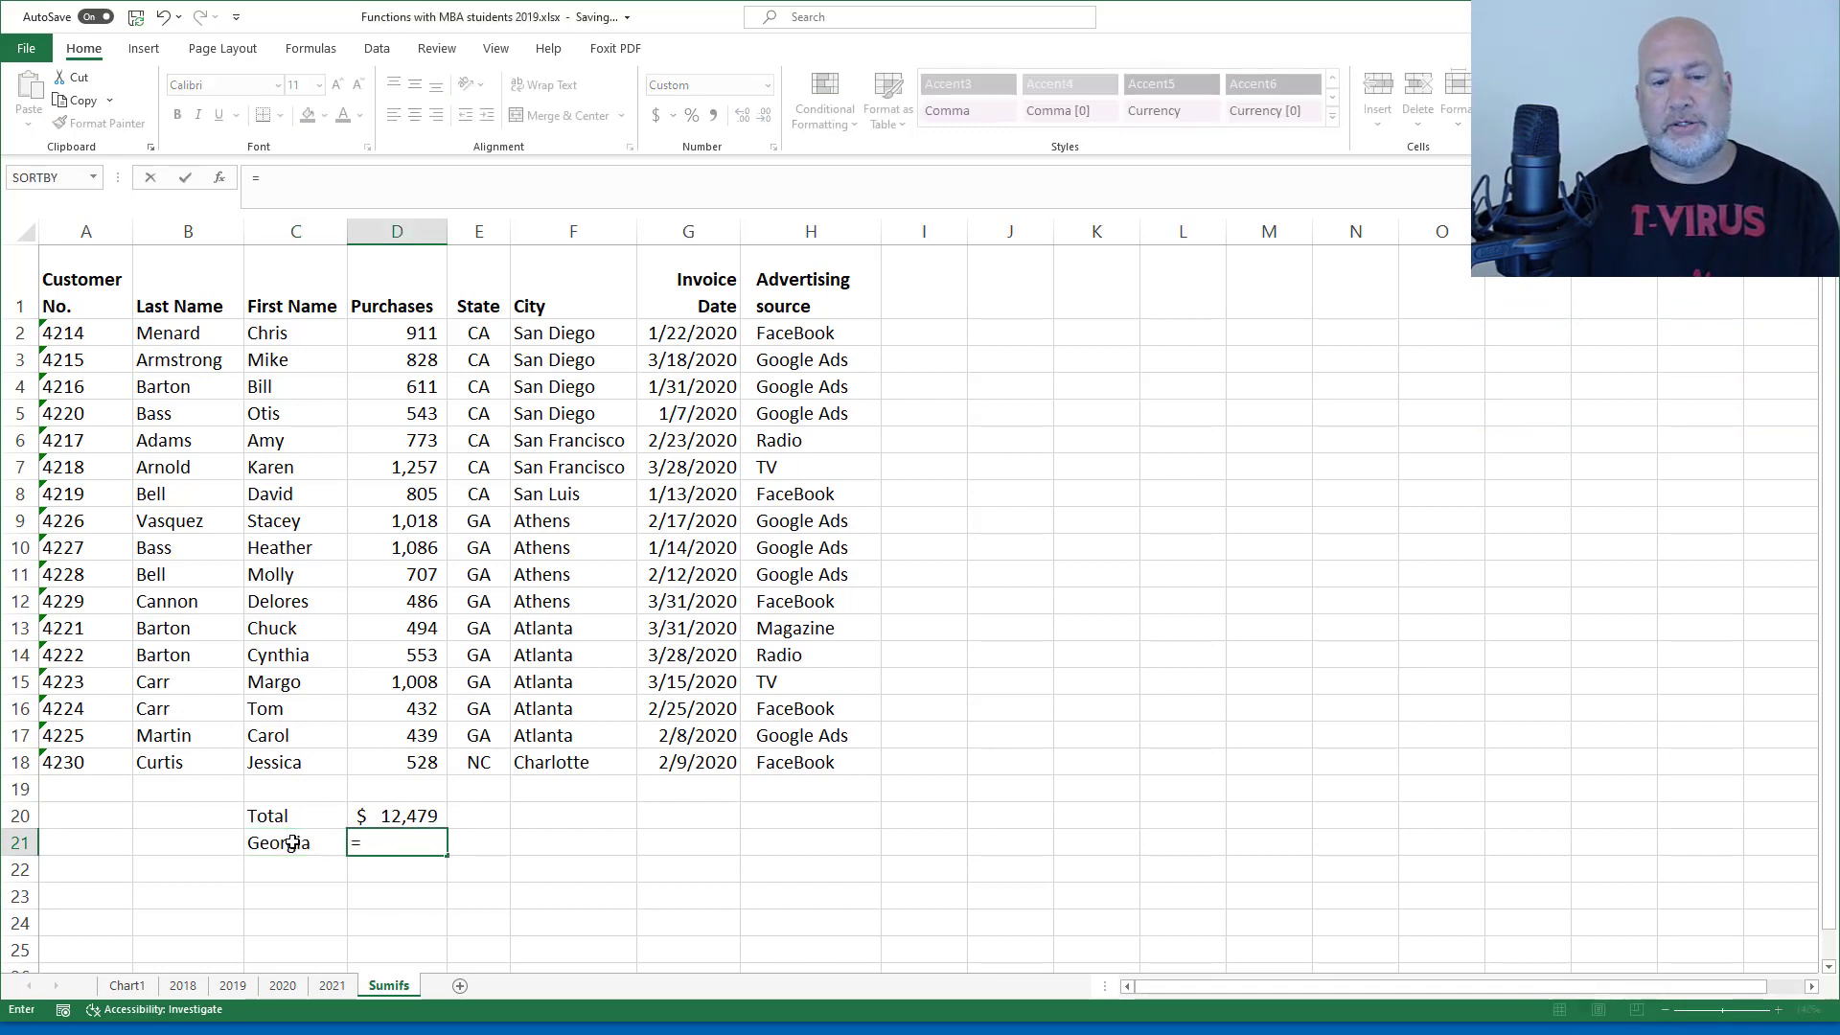
type("sumif")
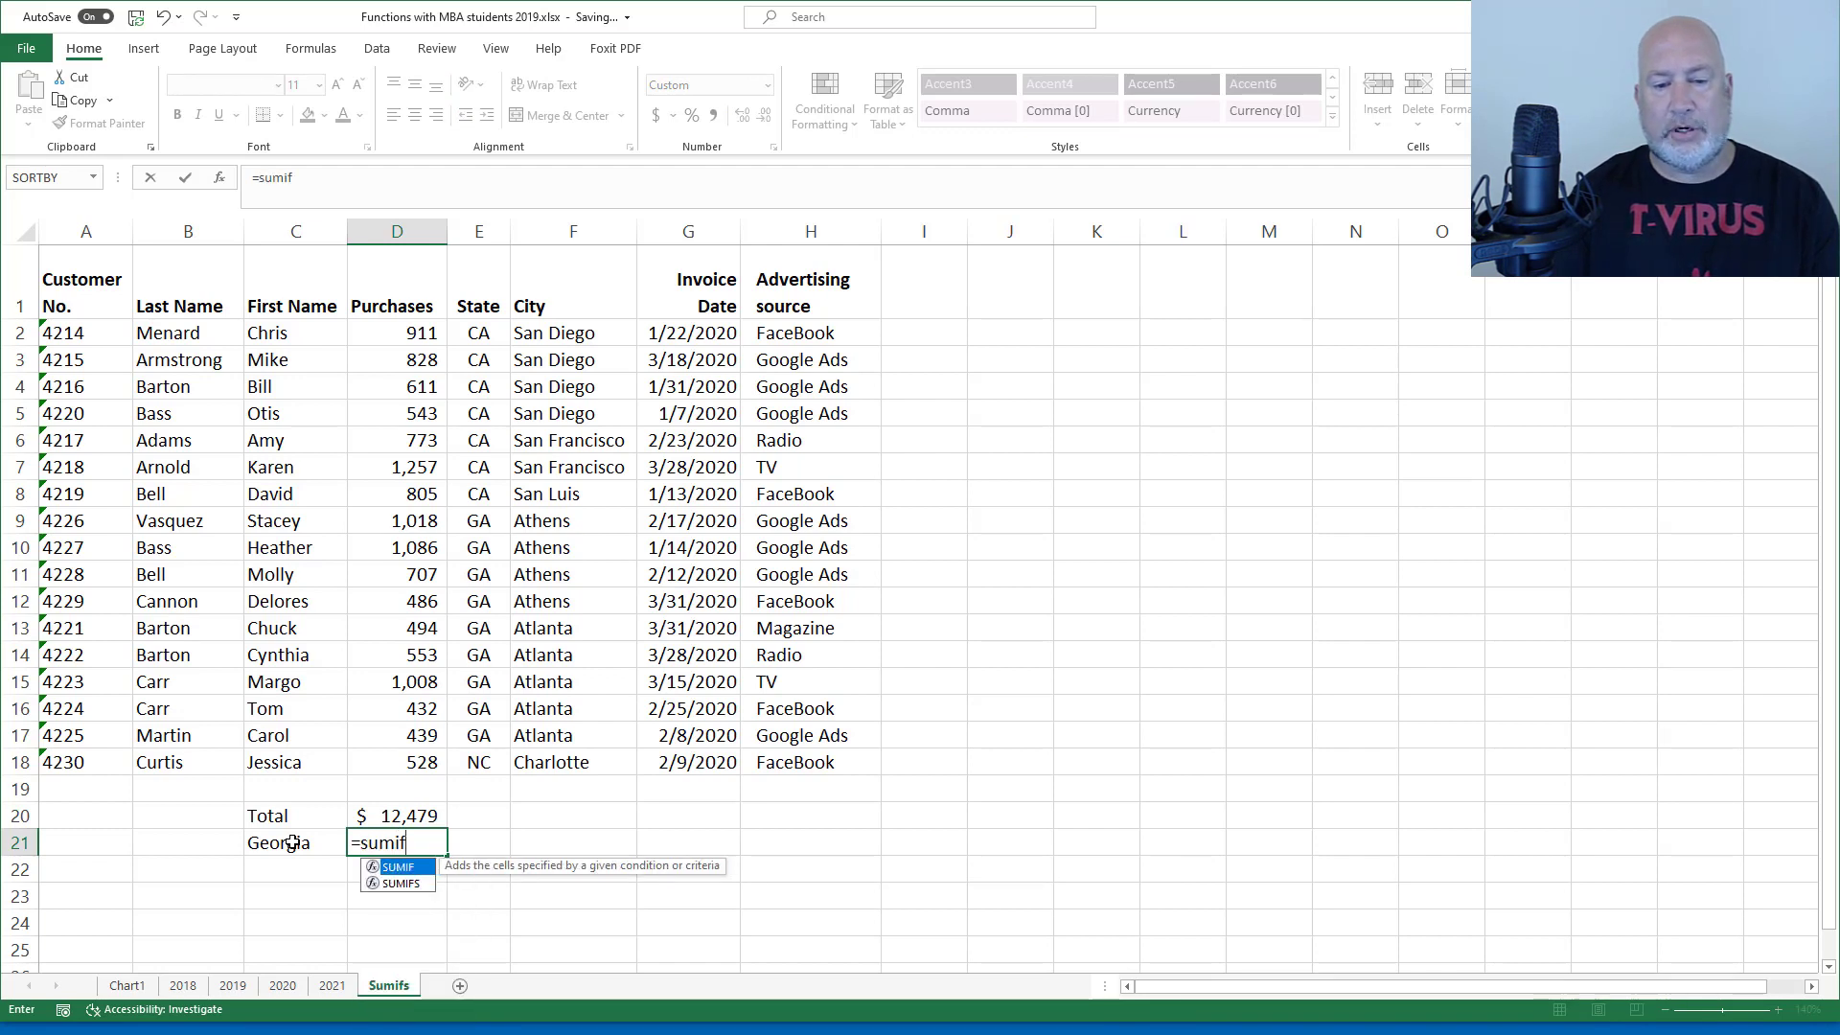
key("Tab")
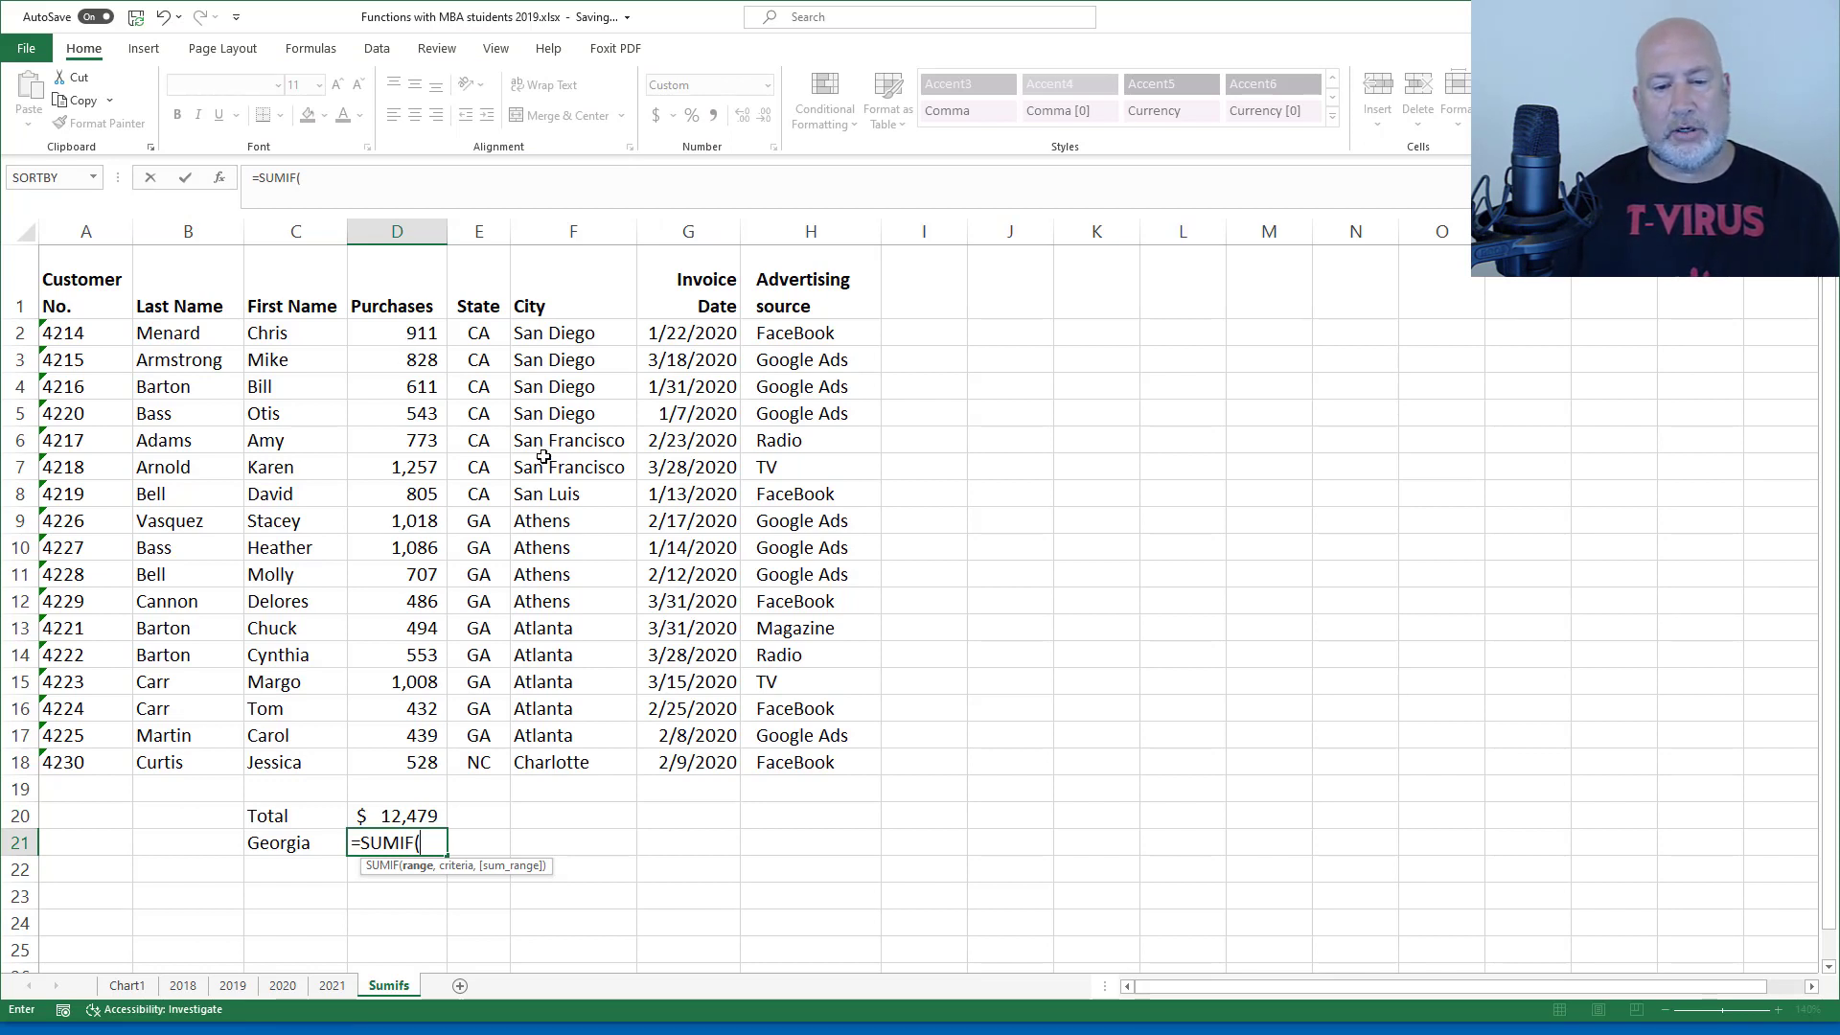
left_click_drag(477, 332, 466, 775)
type(",\"GA\"")
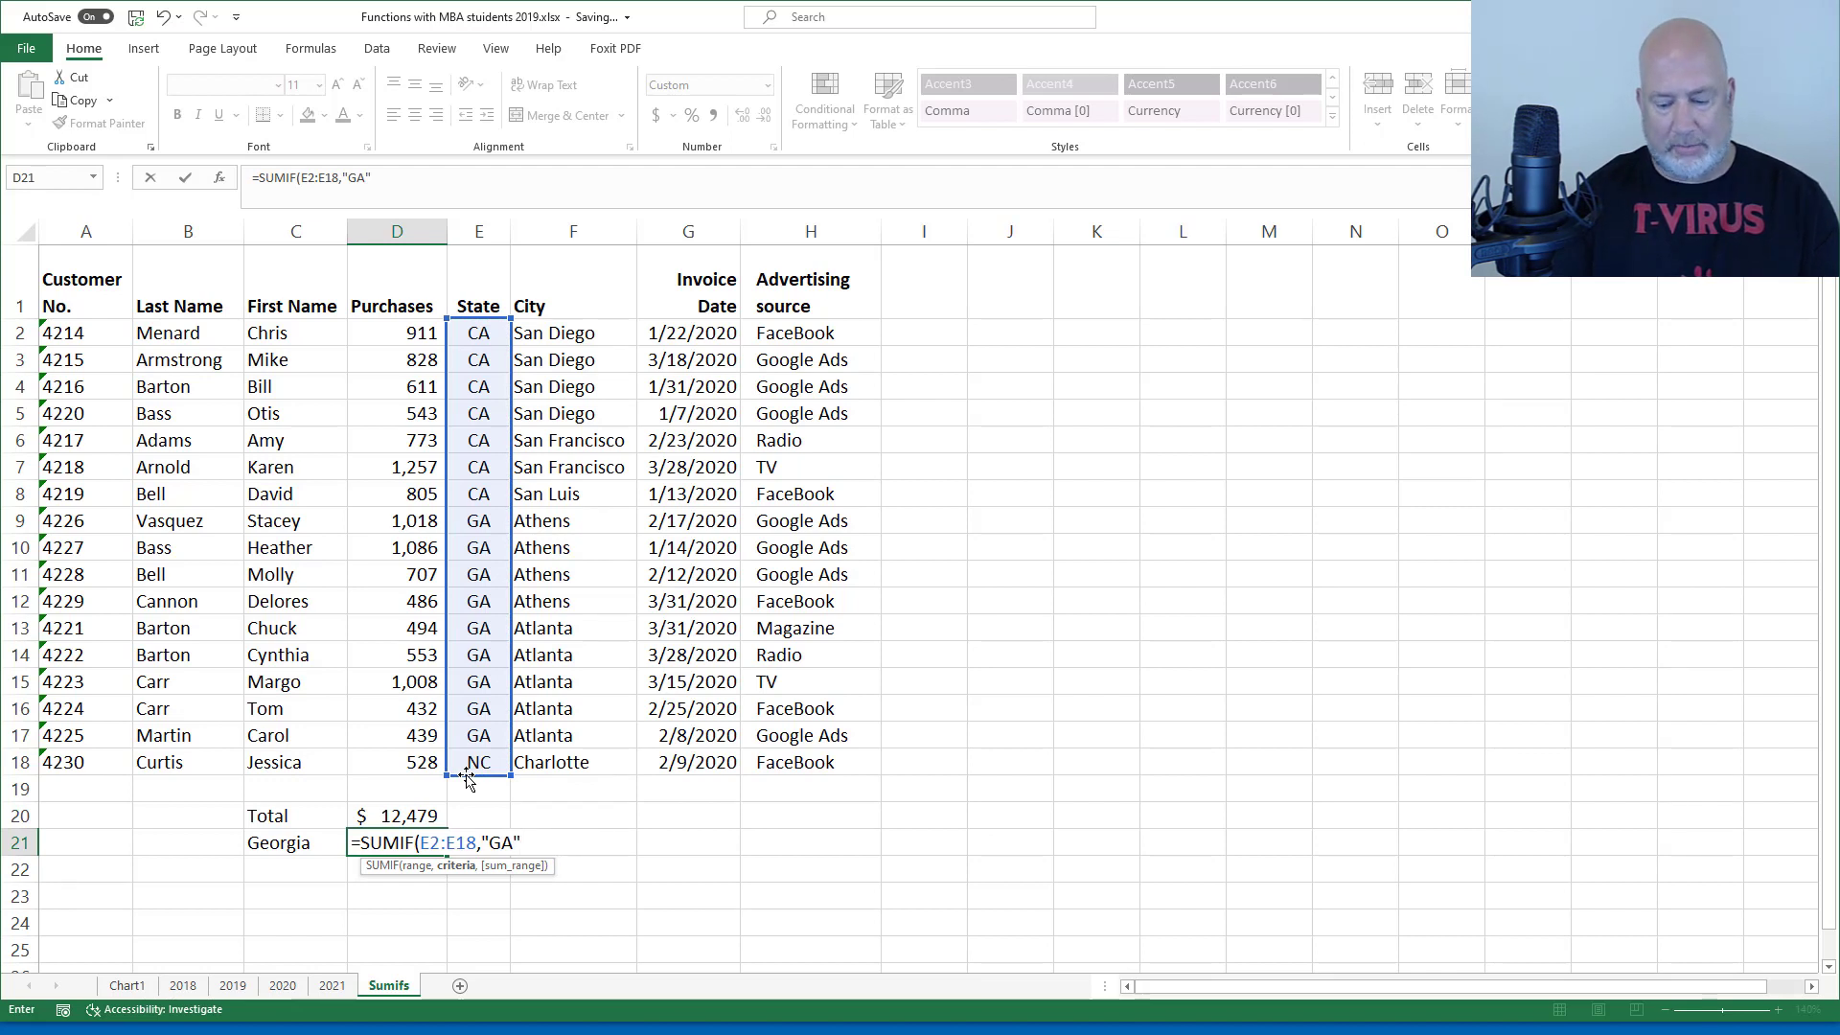
type(",")
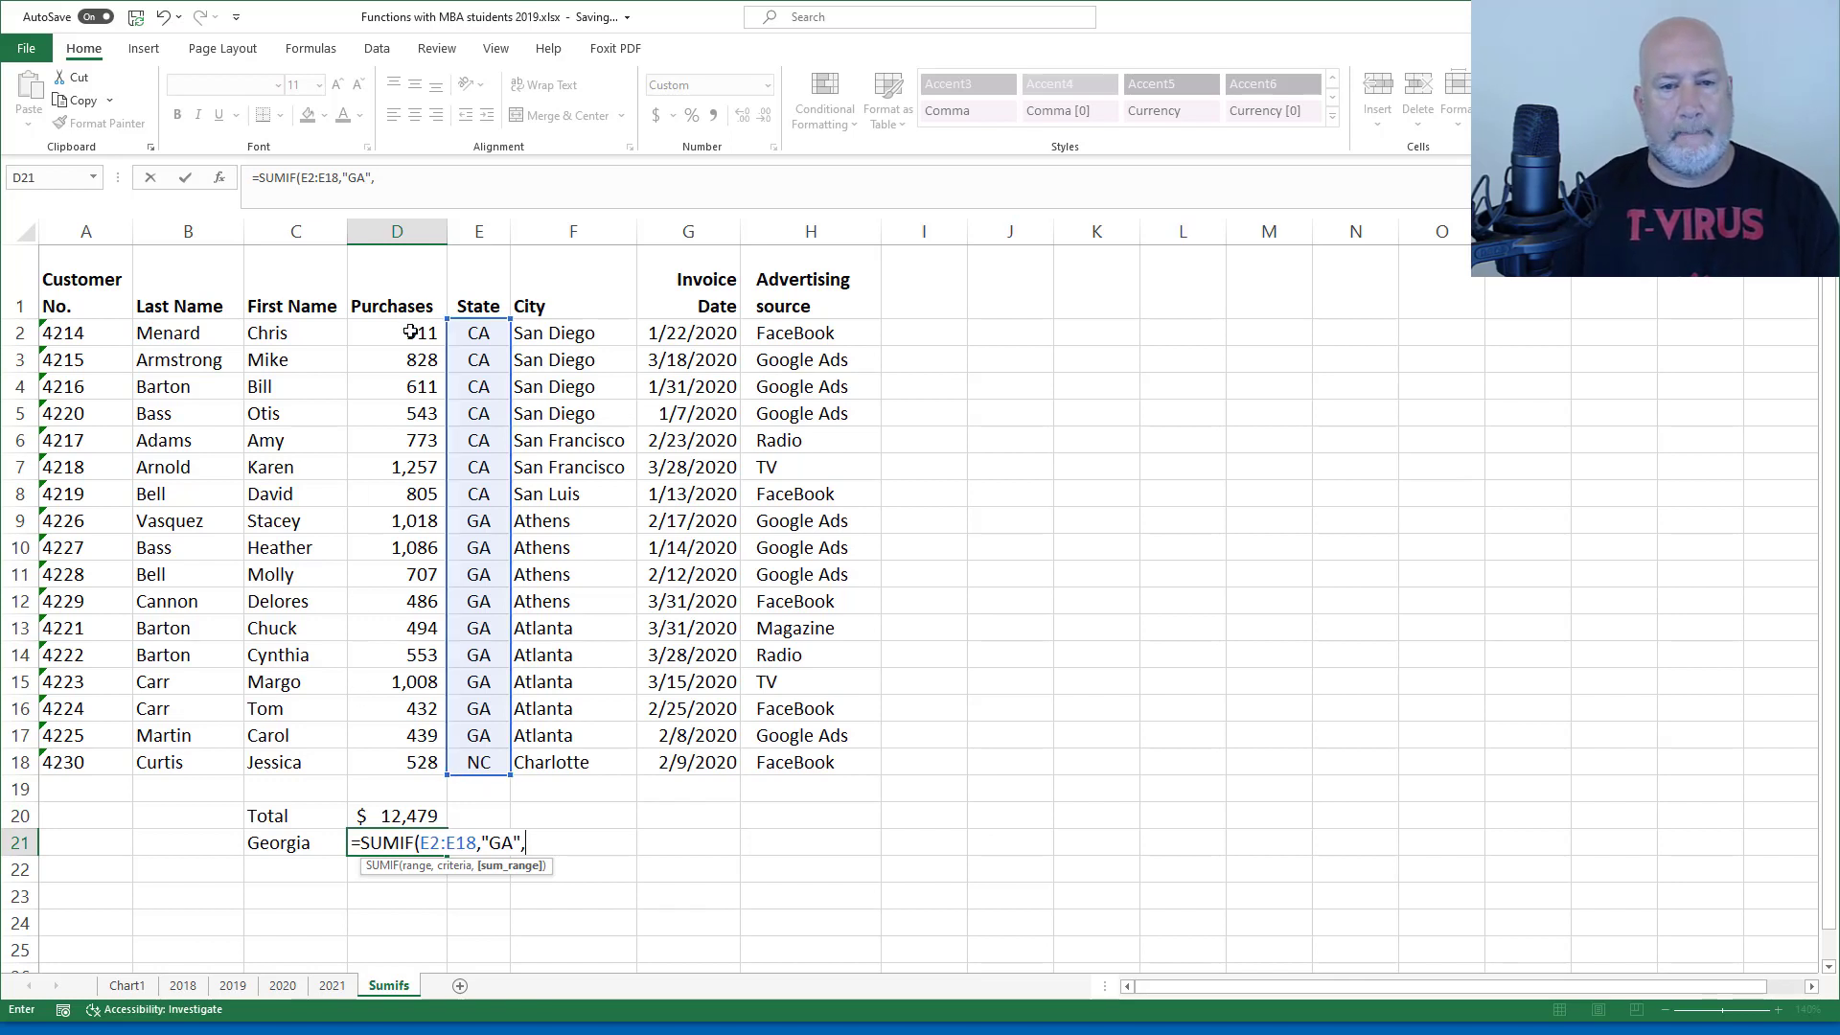
left_click_drag(408, 331, 413, 757)
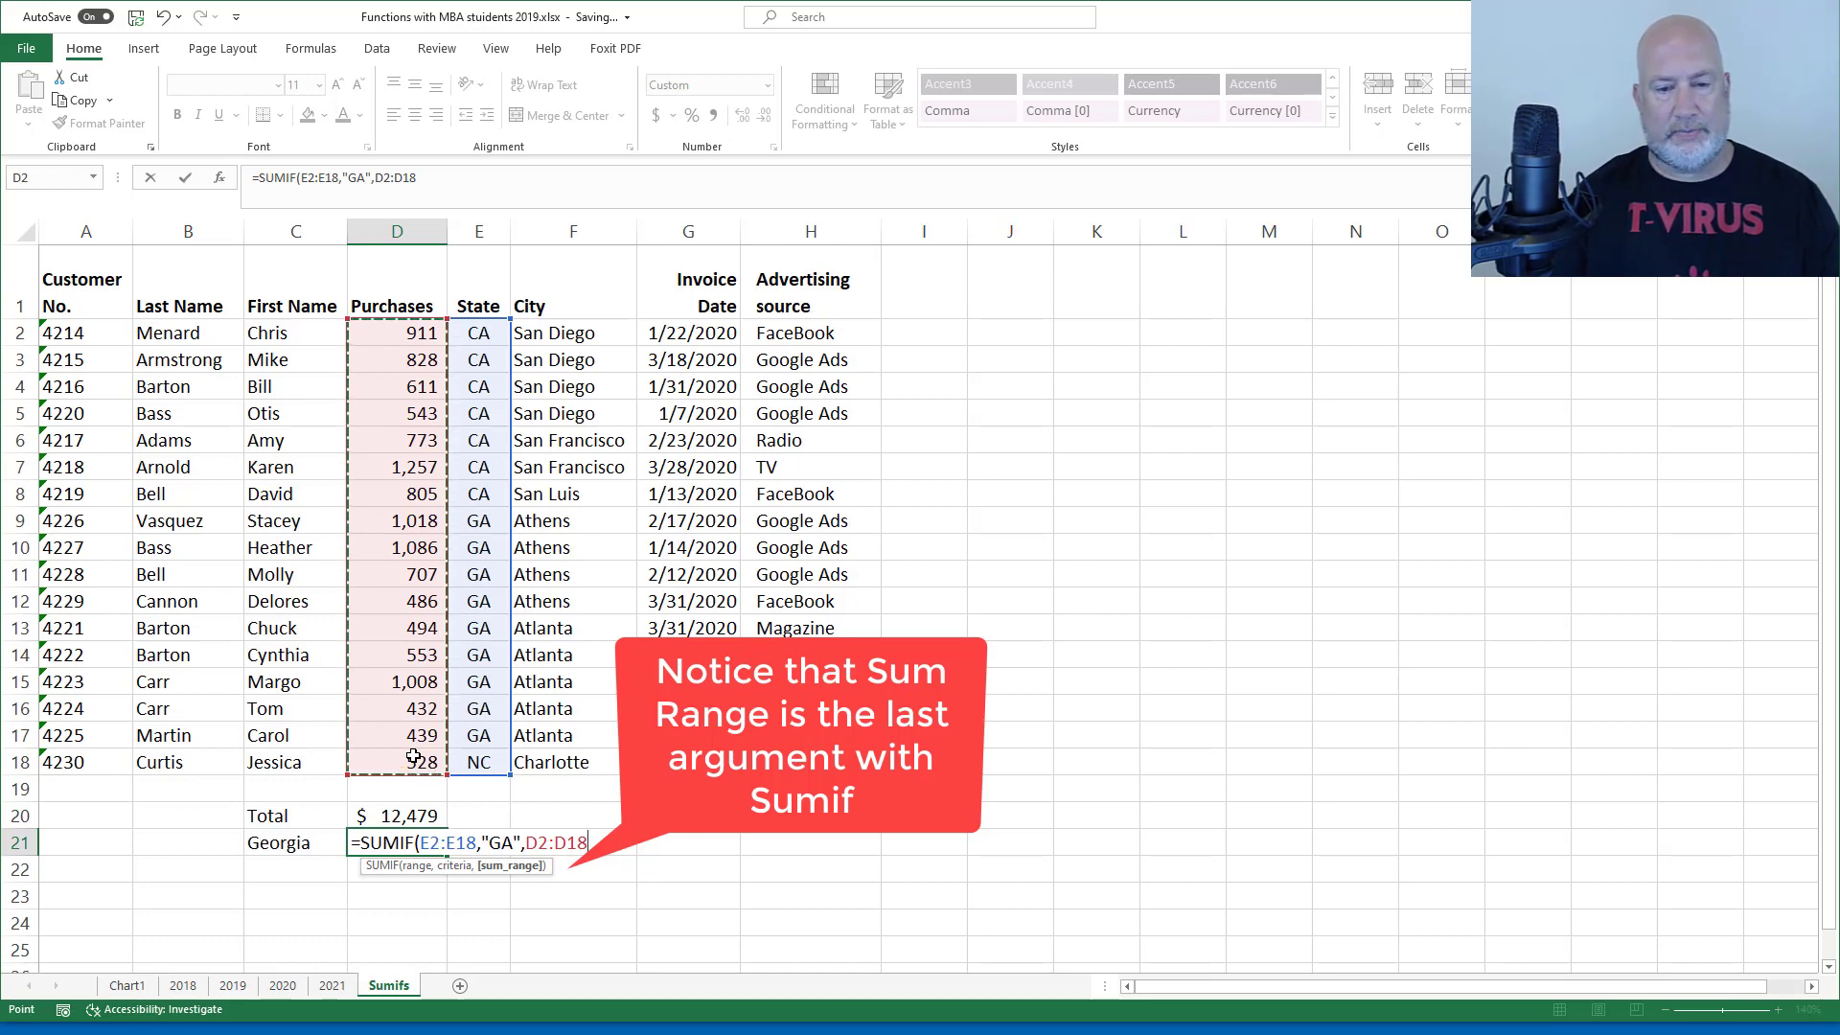
key("ctrl+Return")
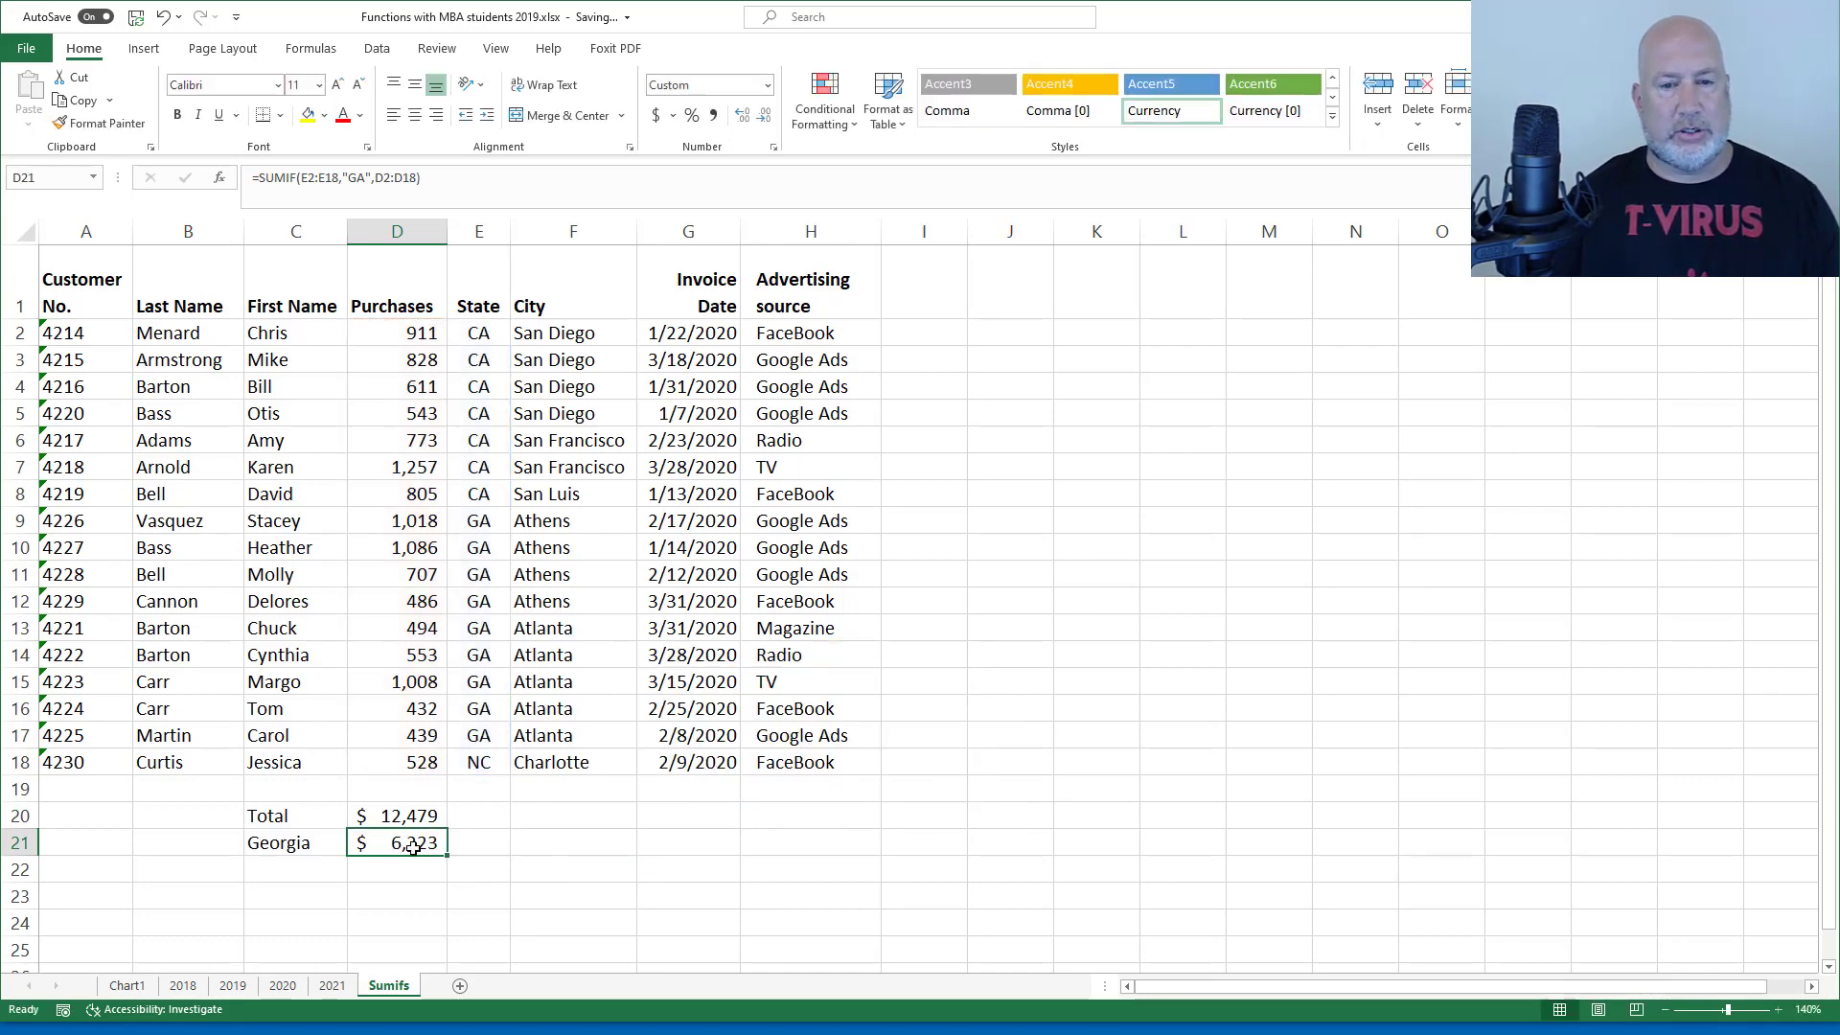
left_click_drag(420, 532, 420, 734)
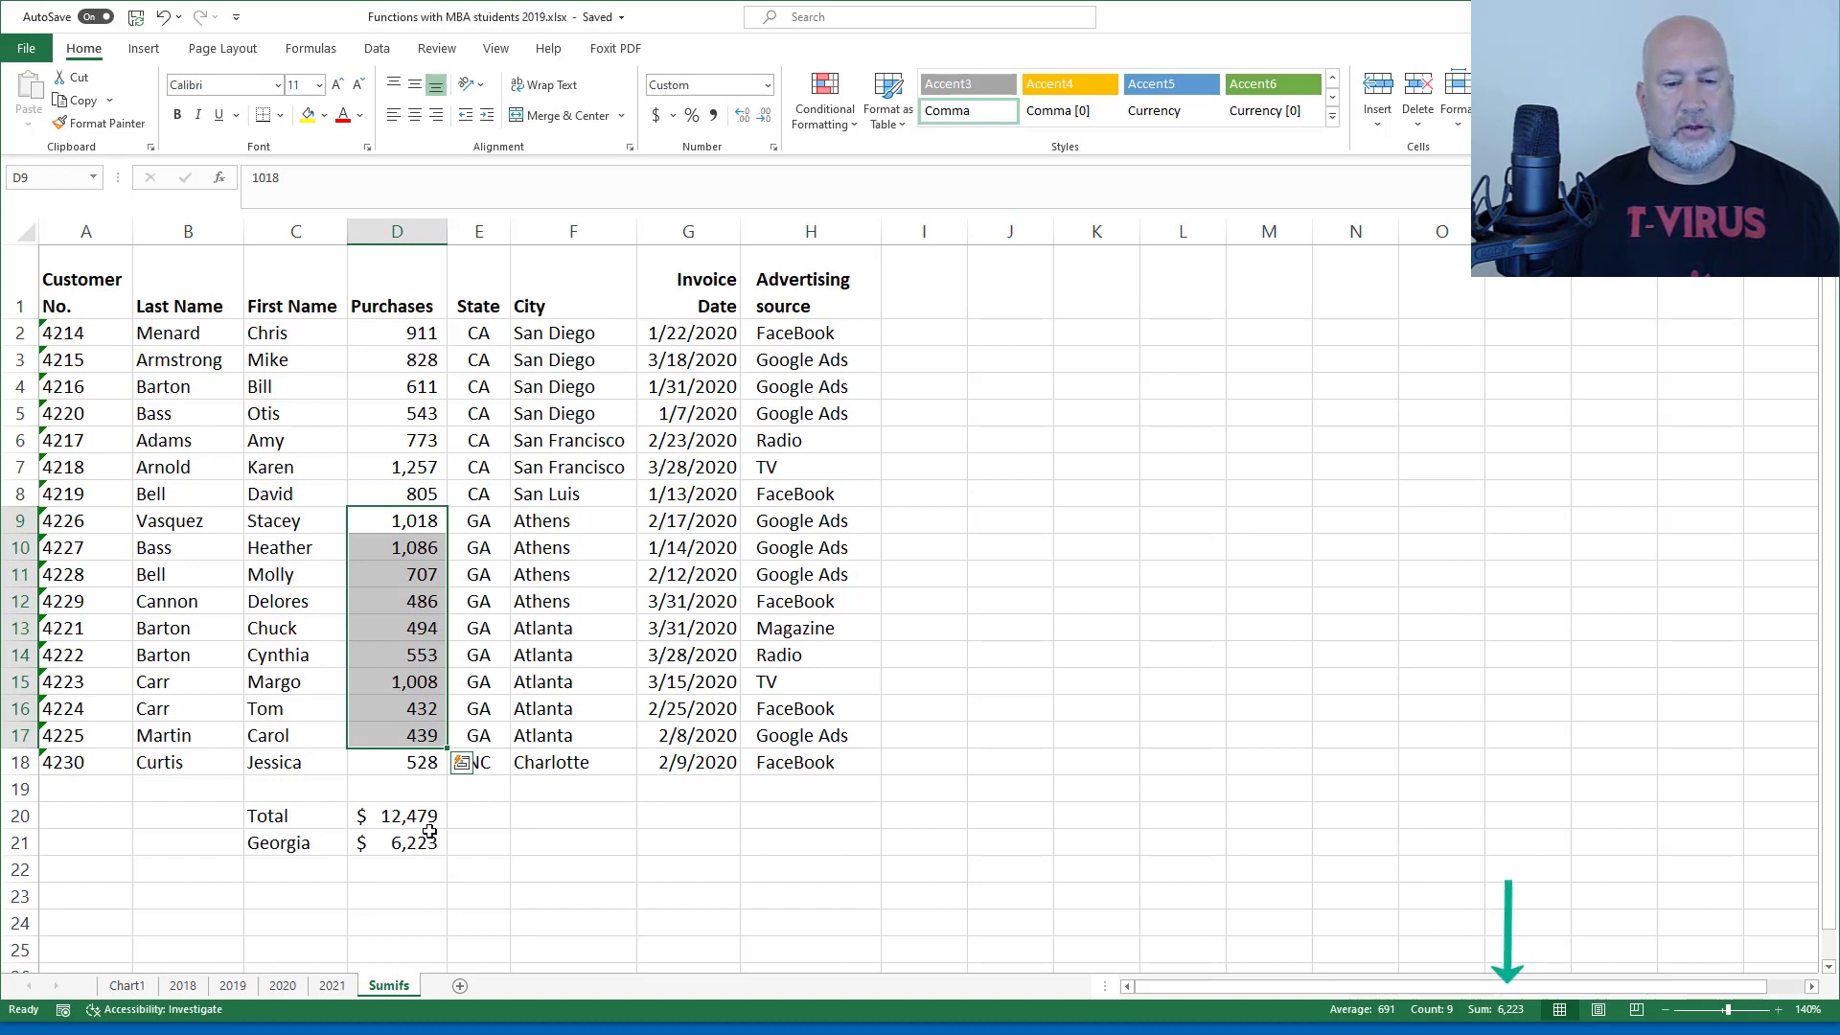
left_click(585, 849)
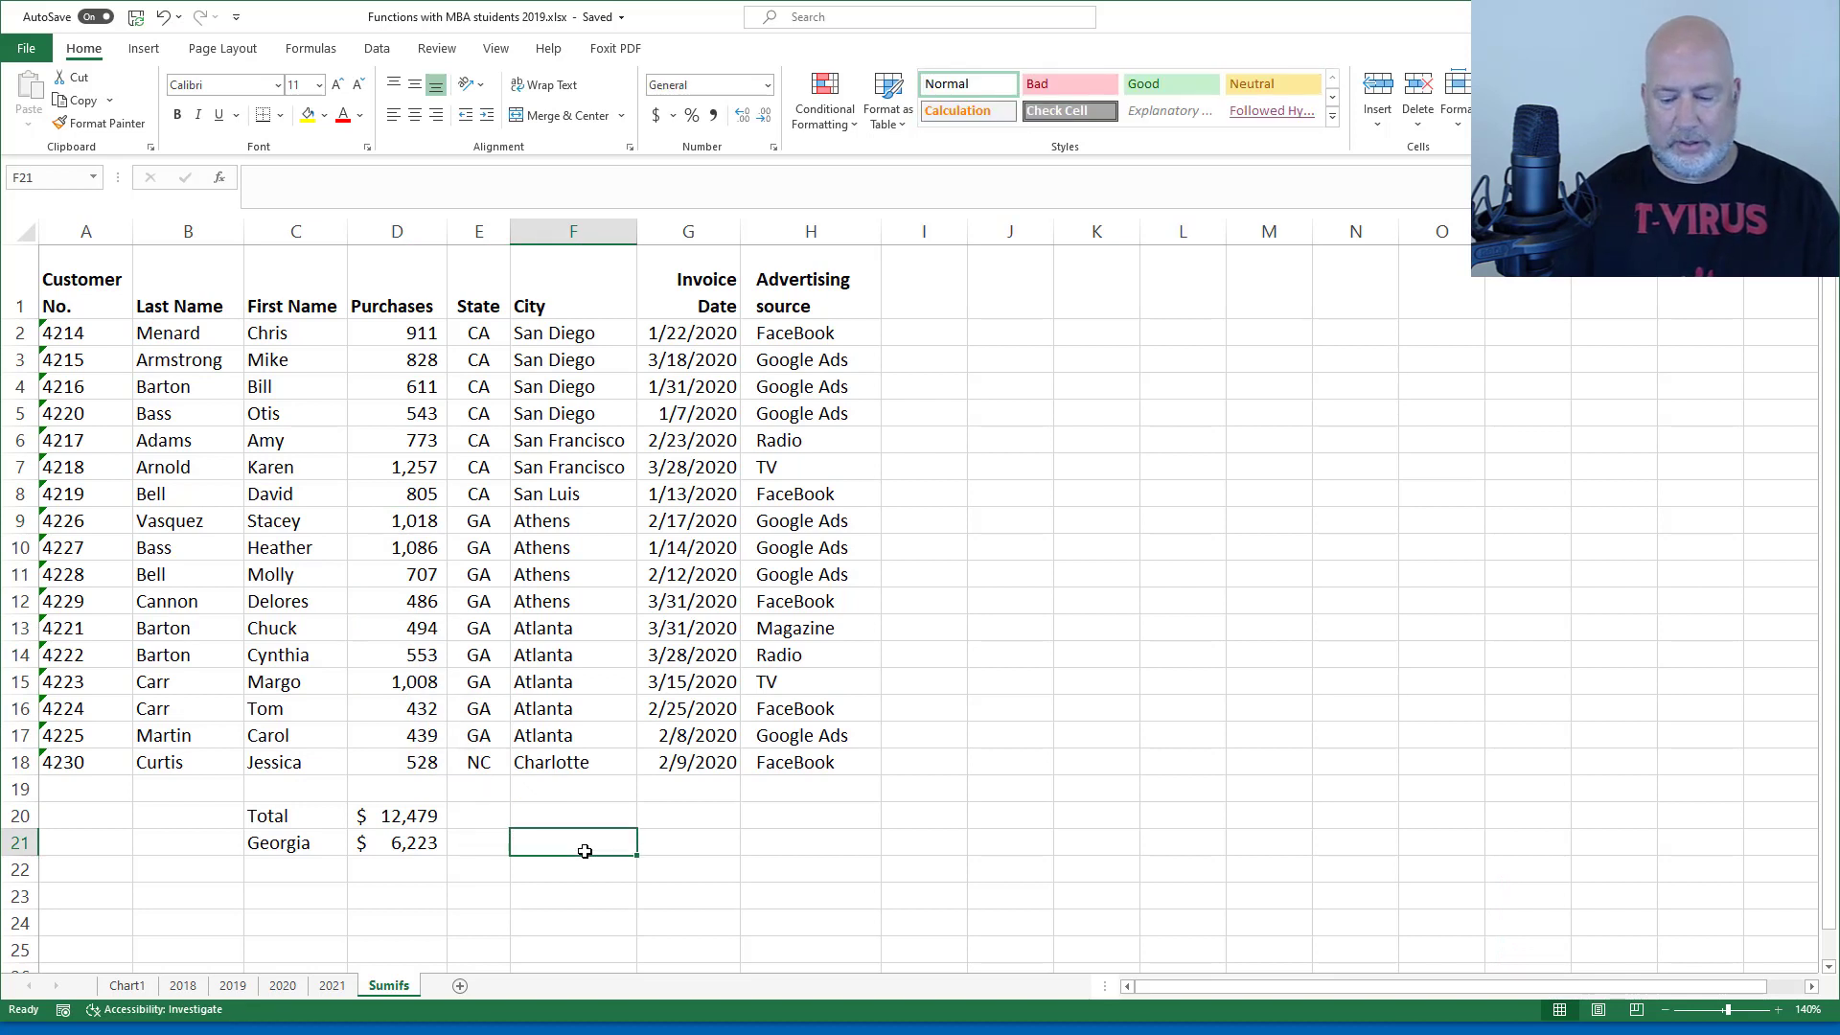
key("Left")
key("Left")
key("Left")
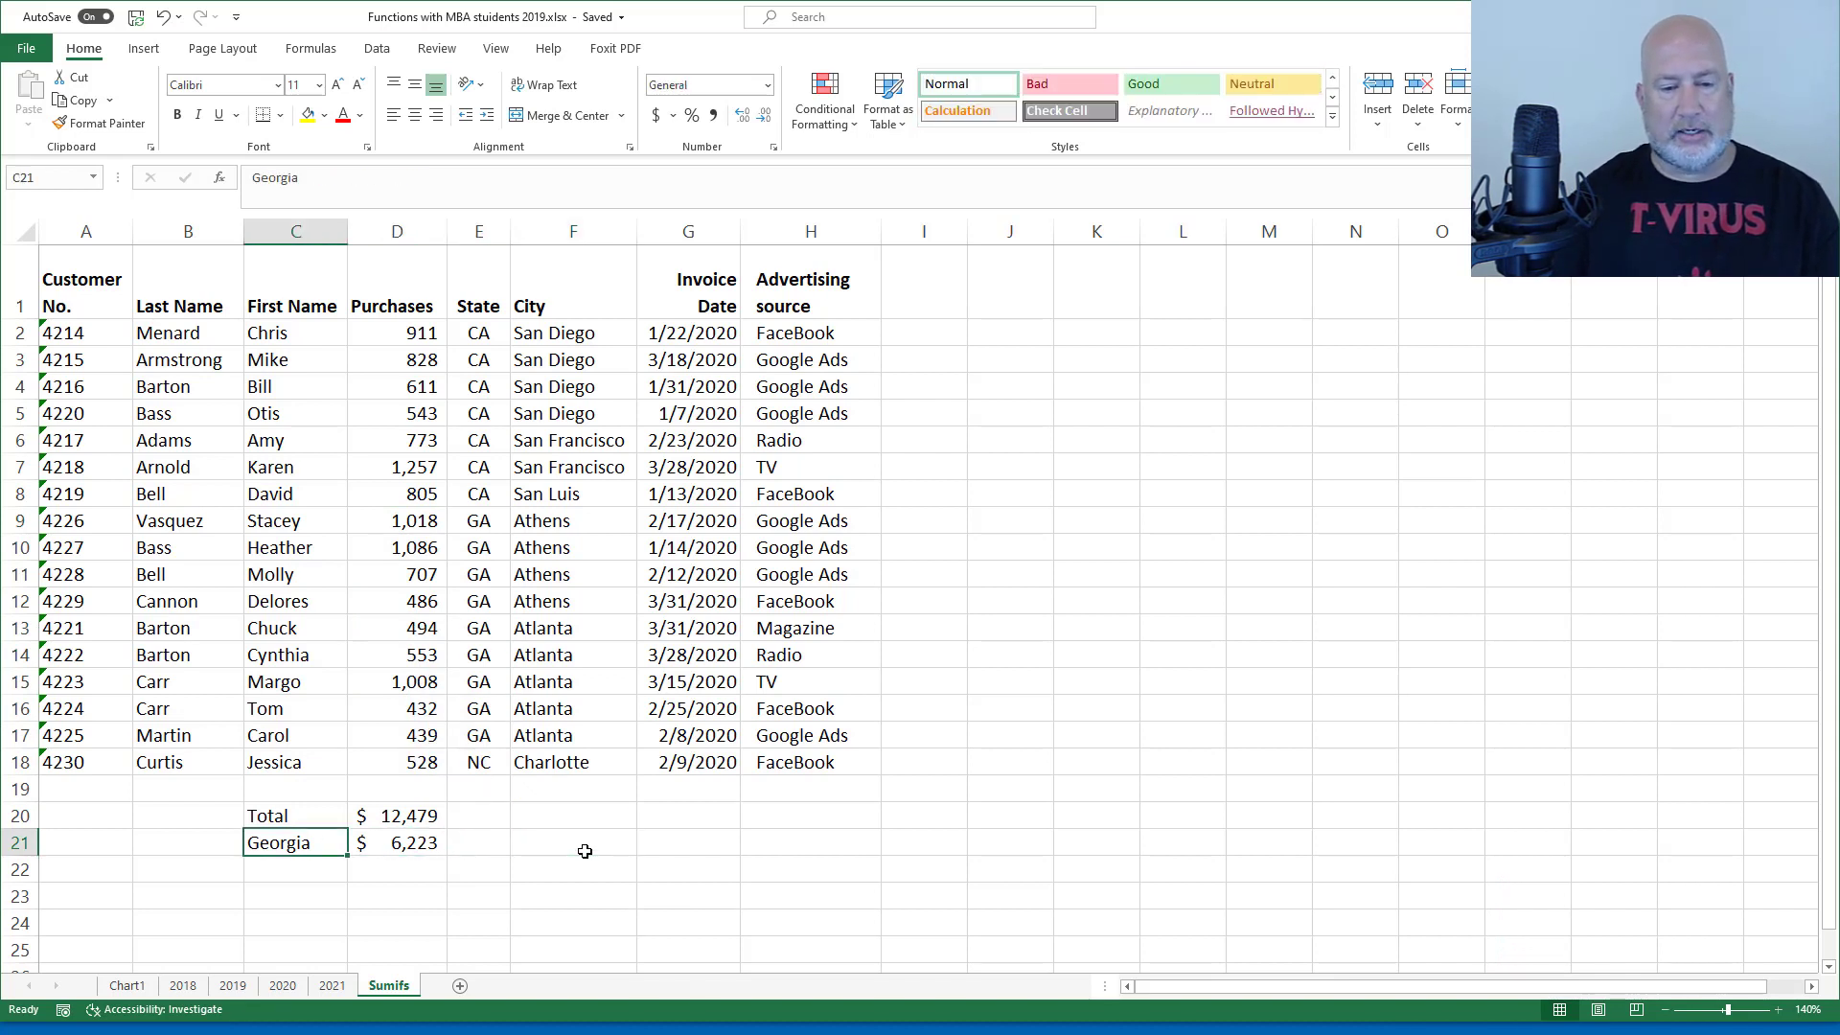
key("Down")
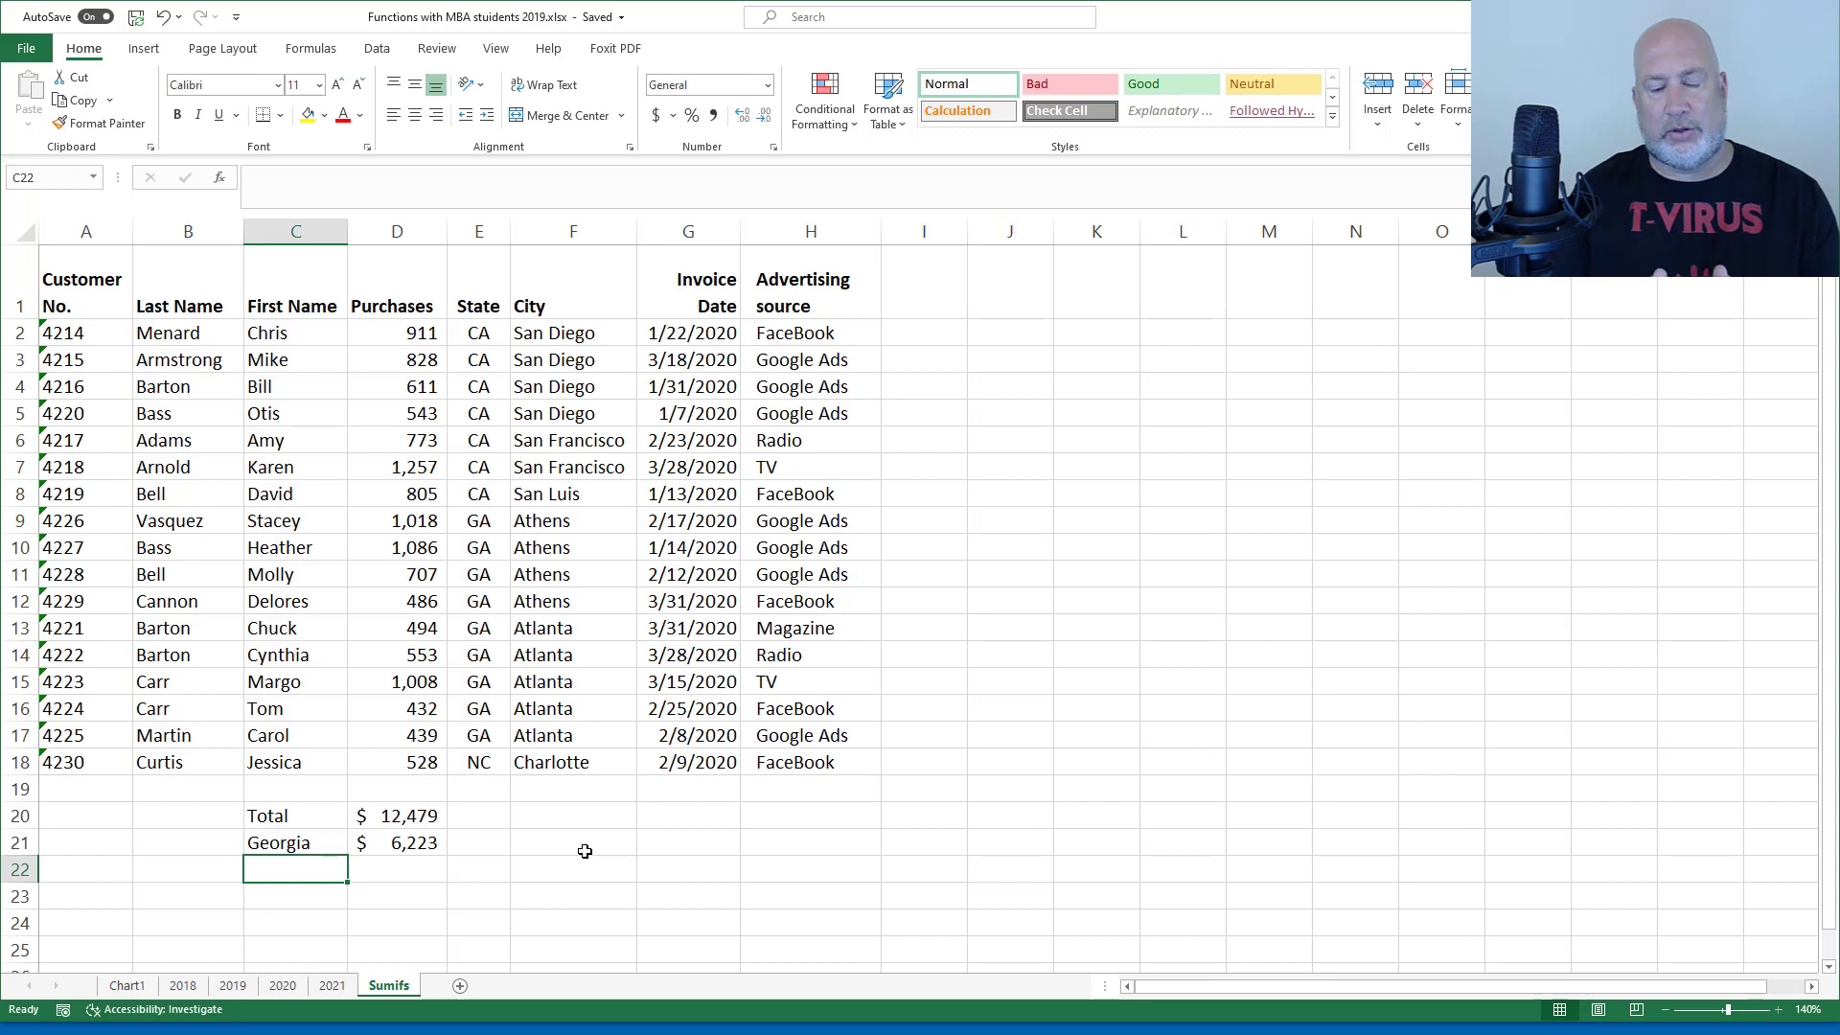
Label C22 'Georgia' for the next comparison row.
type("Georgia")
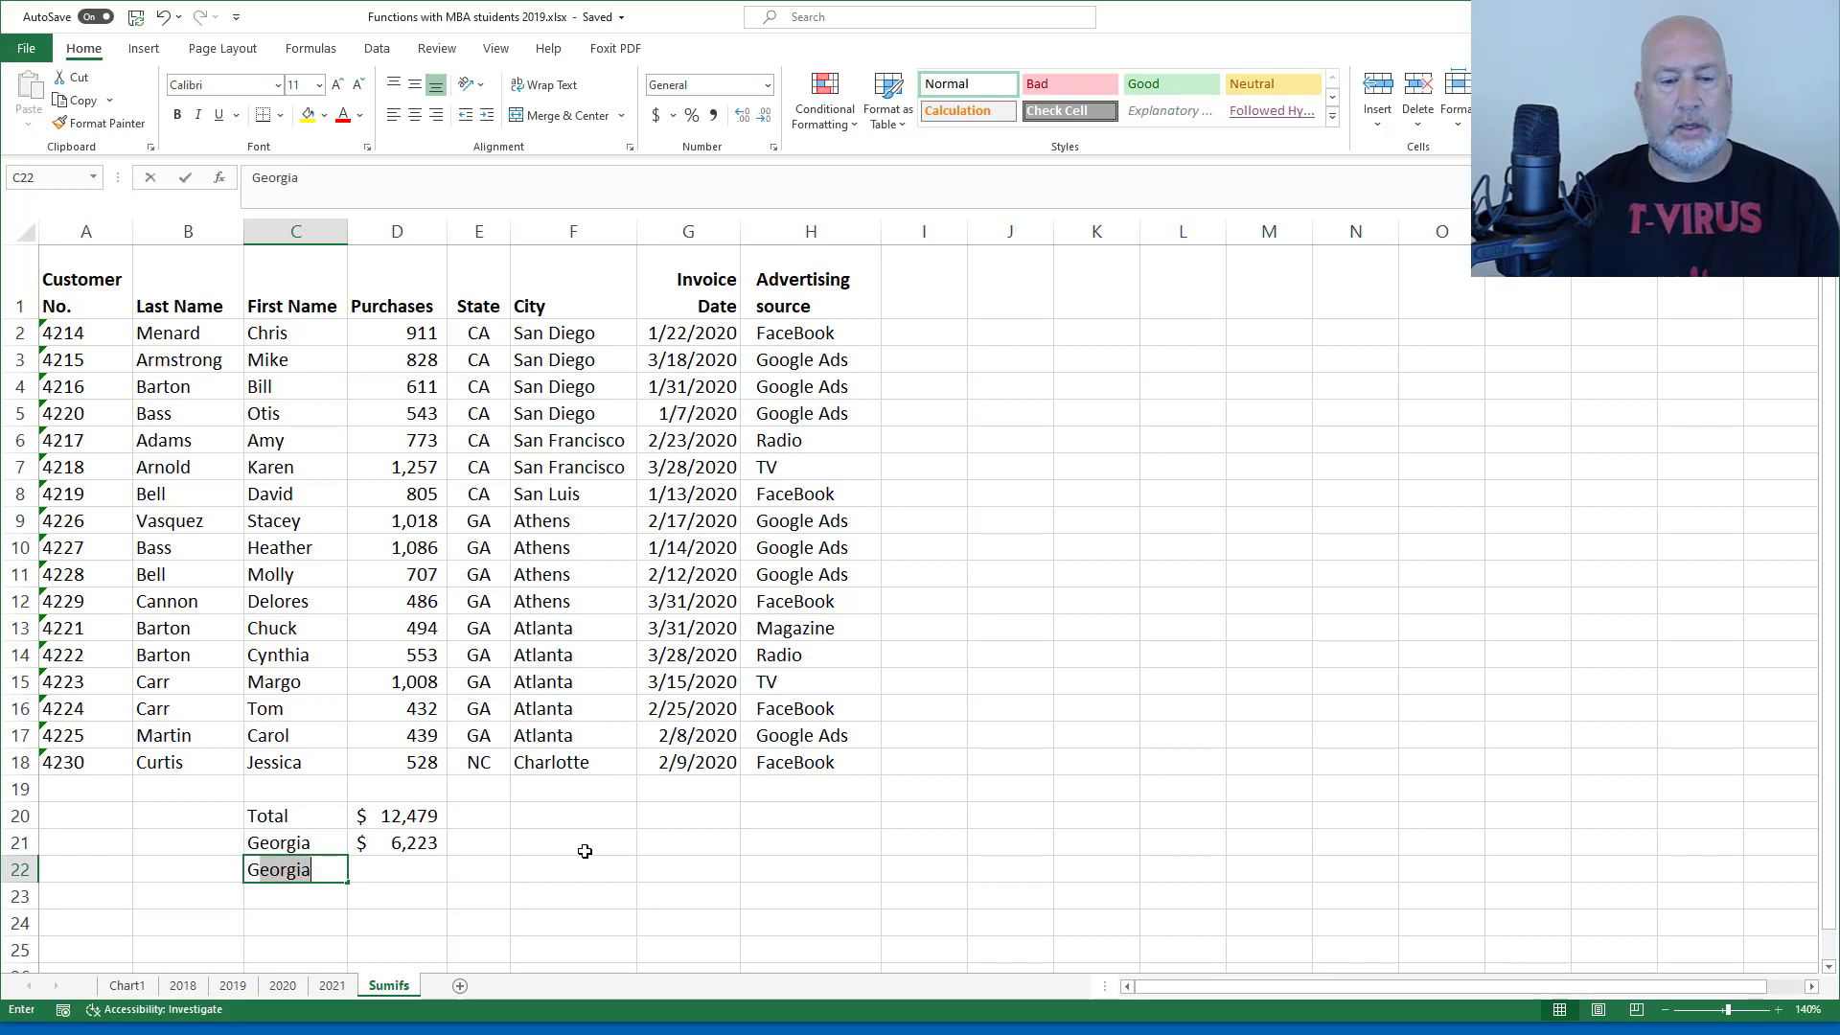
key("Tab")
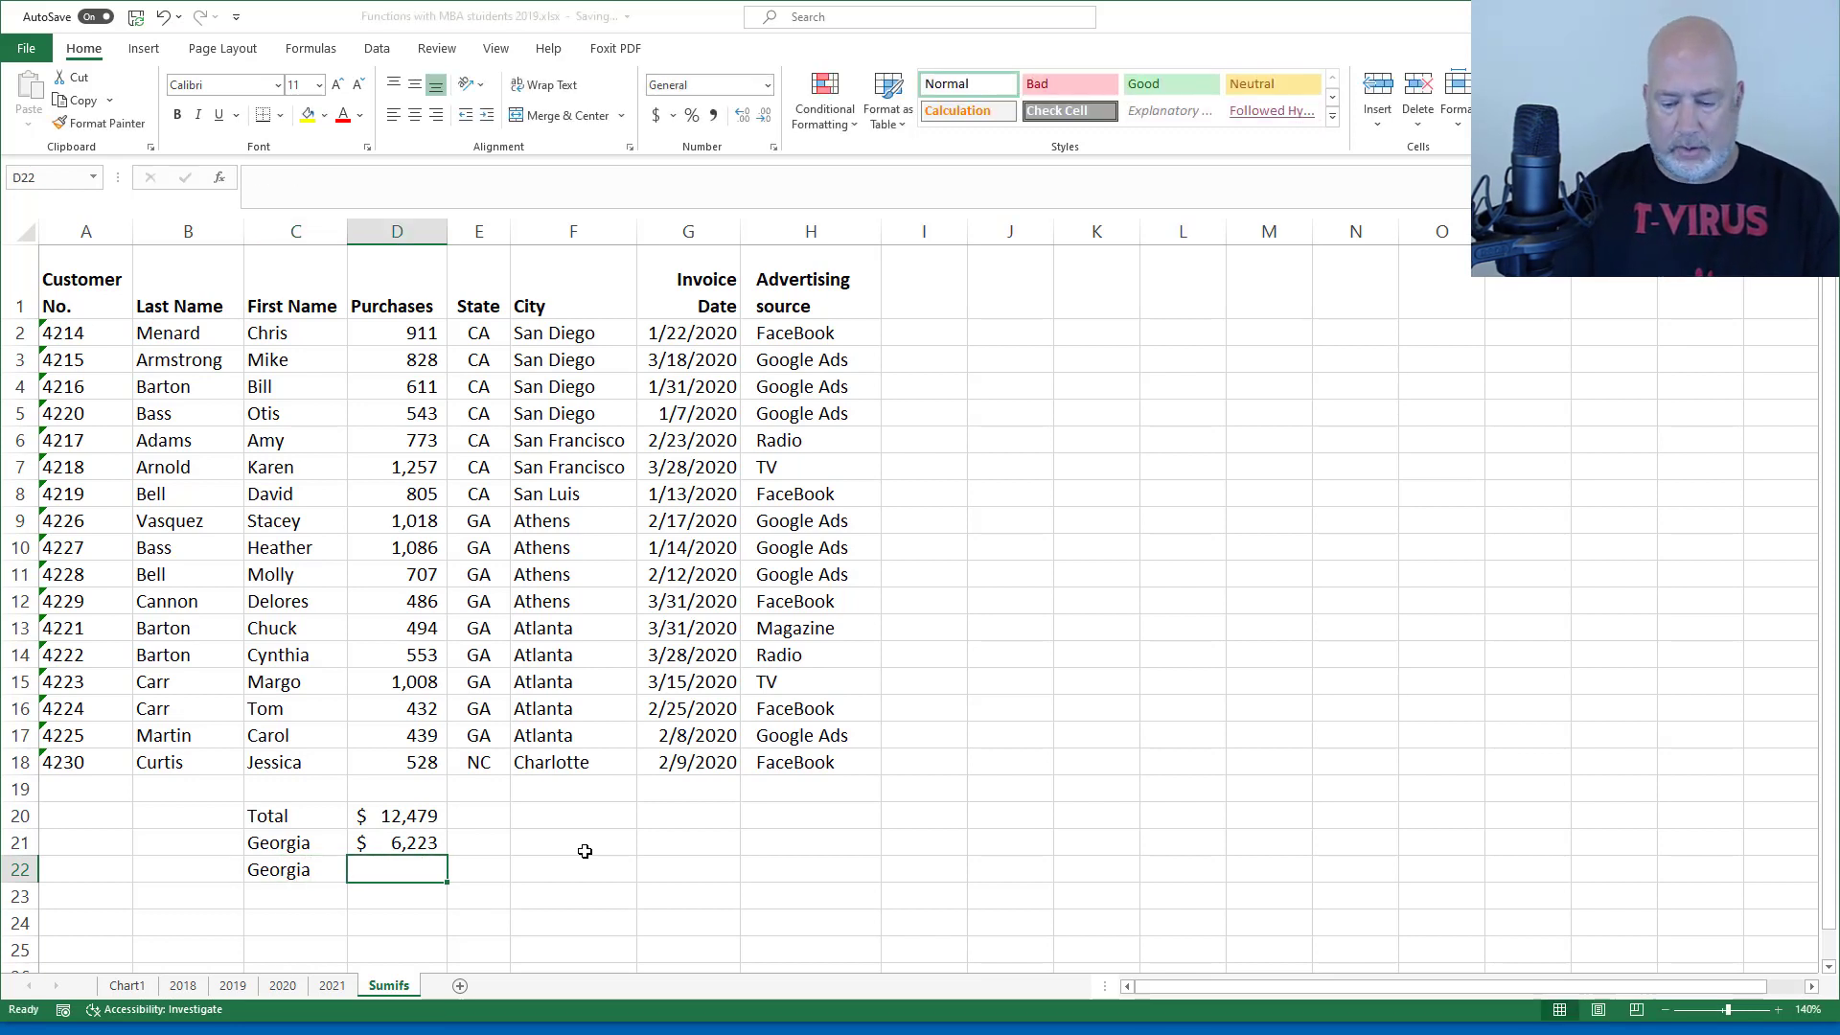
type("=")
key("Escape")
Show D21's formula as text in F21 with =FORMULATEXT(D21).
left_click(585, 851)
type("=form")
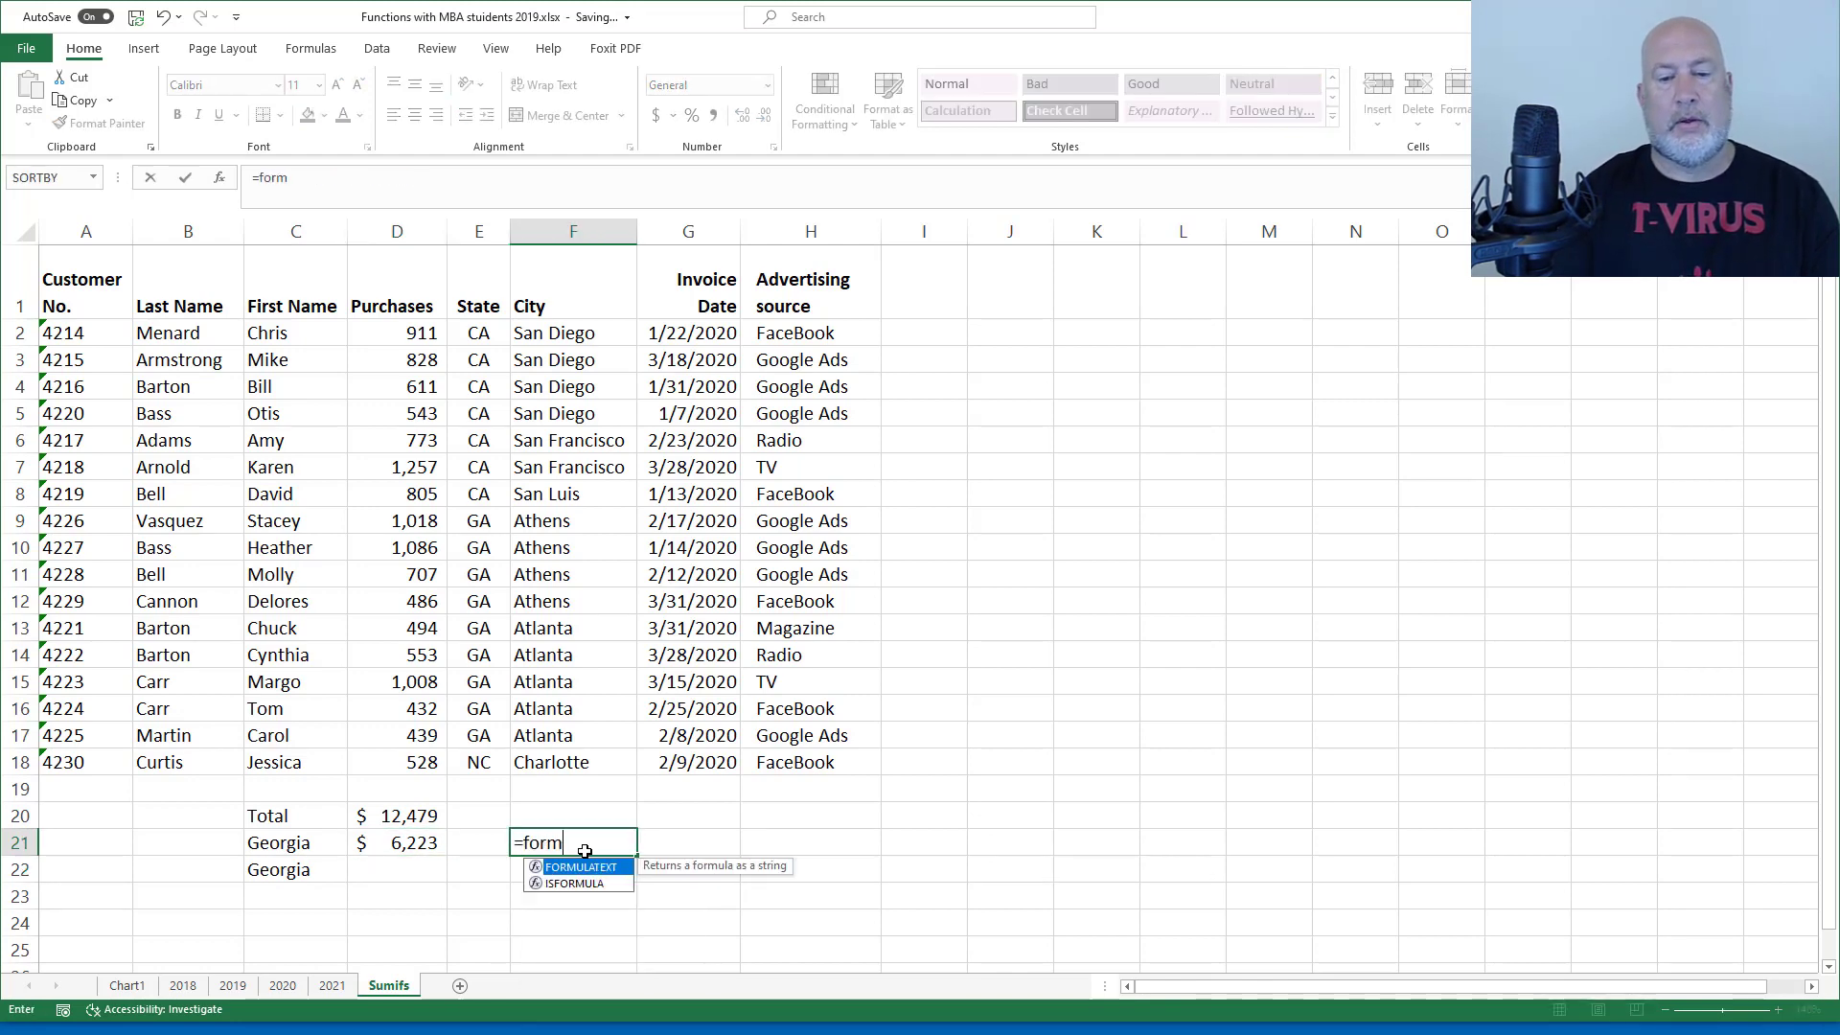
key("Tab")
left_click(424, 848)
key("Return")
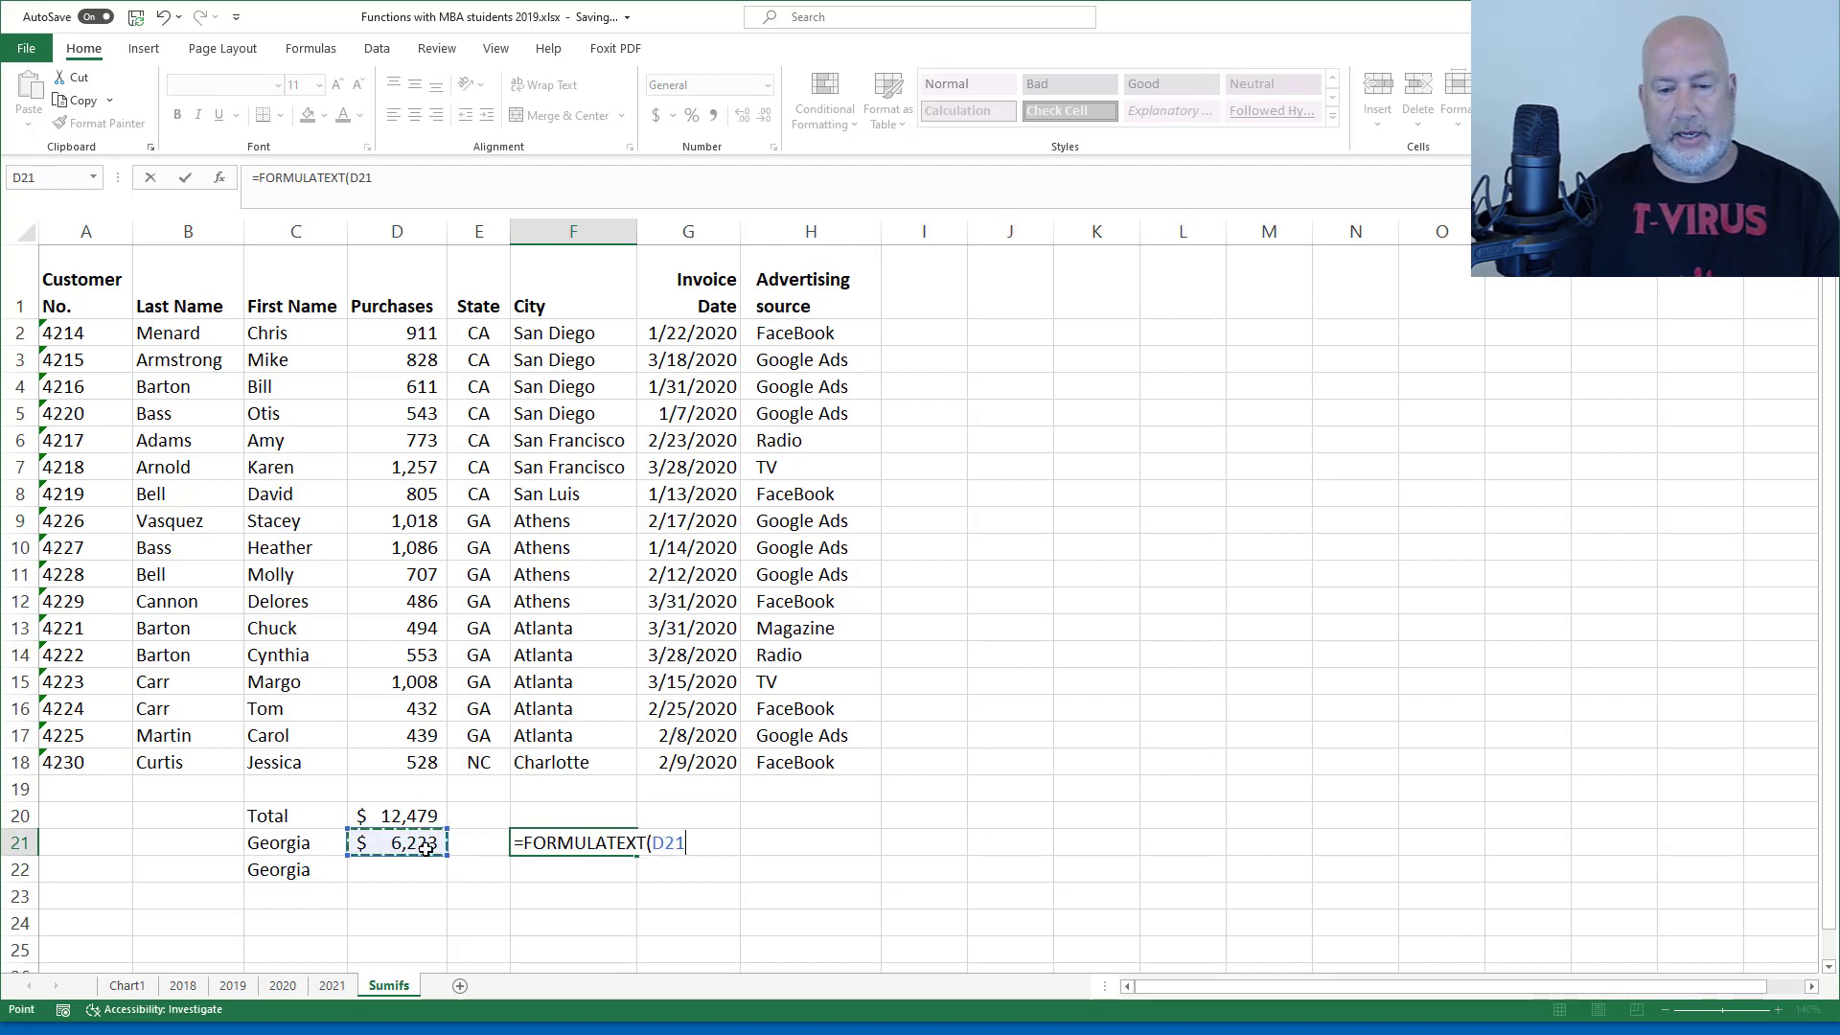
Add the note 'SUMIF' in I21 beside the formula text.
key("Up")
key("Right")
key("Right")
key("Right")
key("Right")
key("Left")
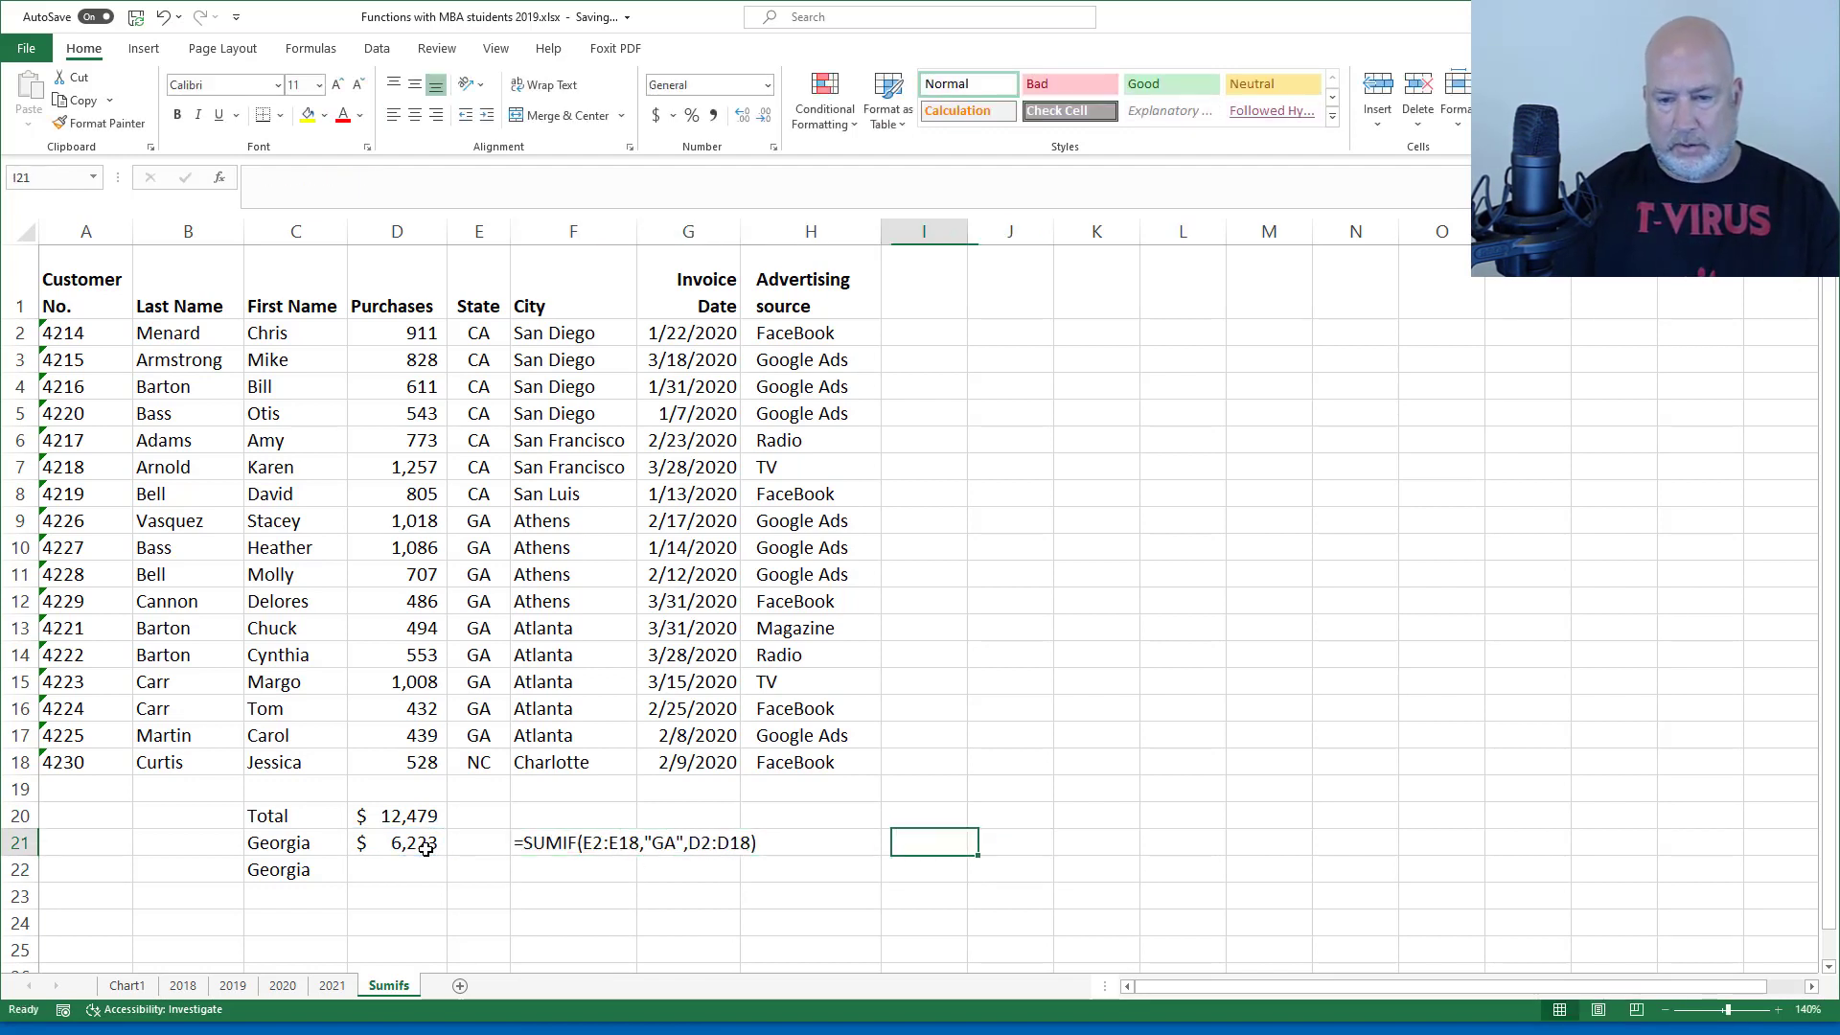
type("SUMIF")
key("Return")
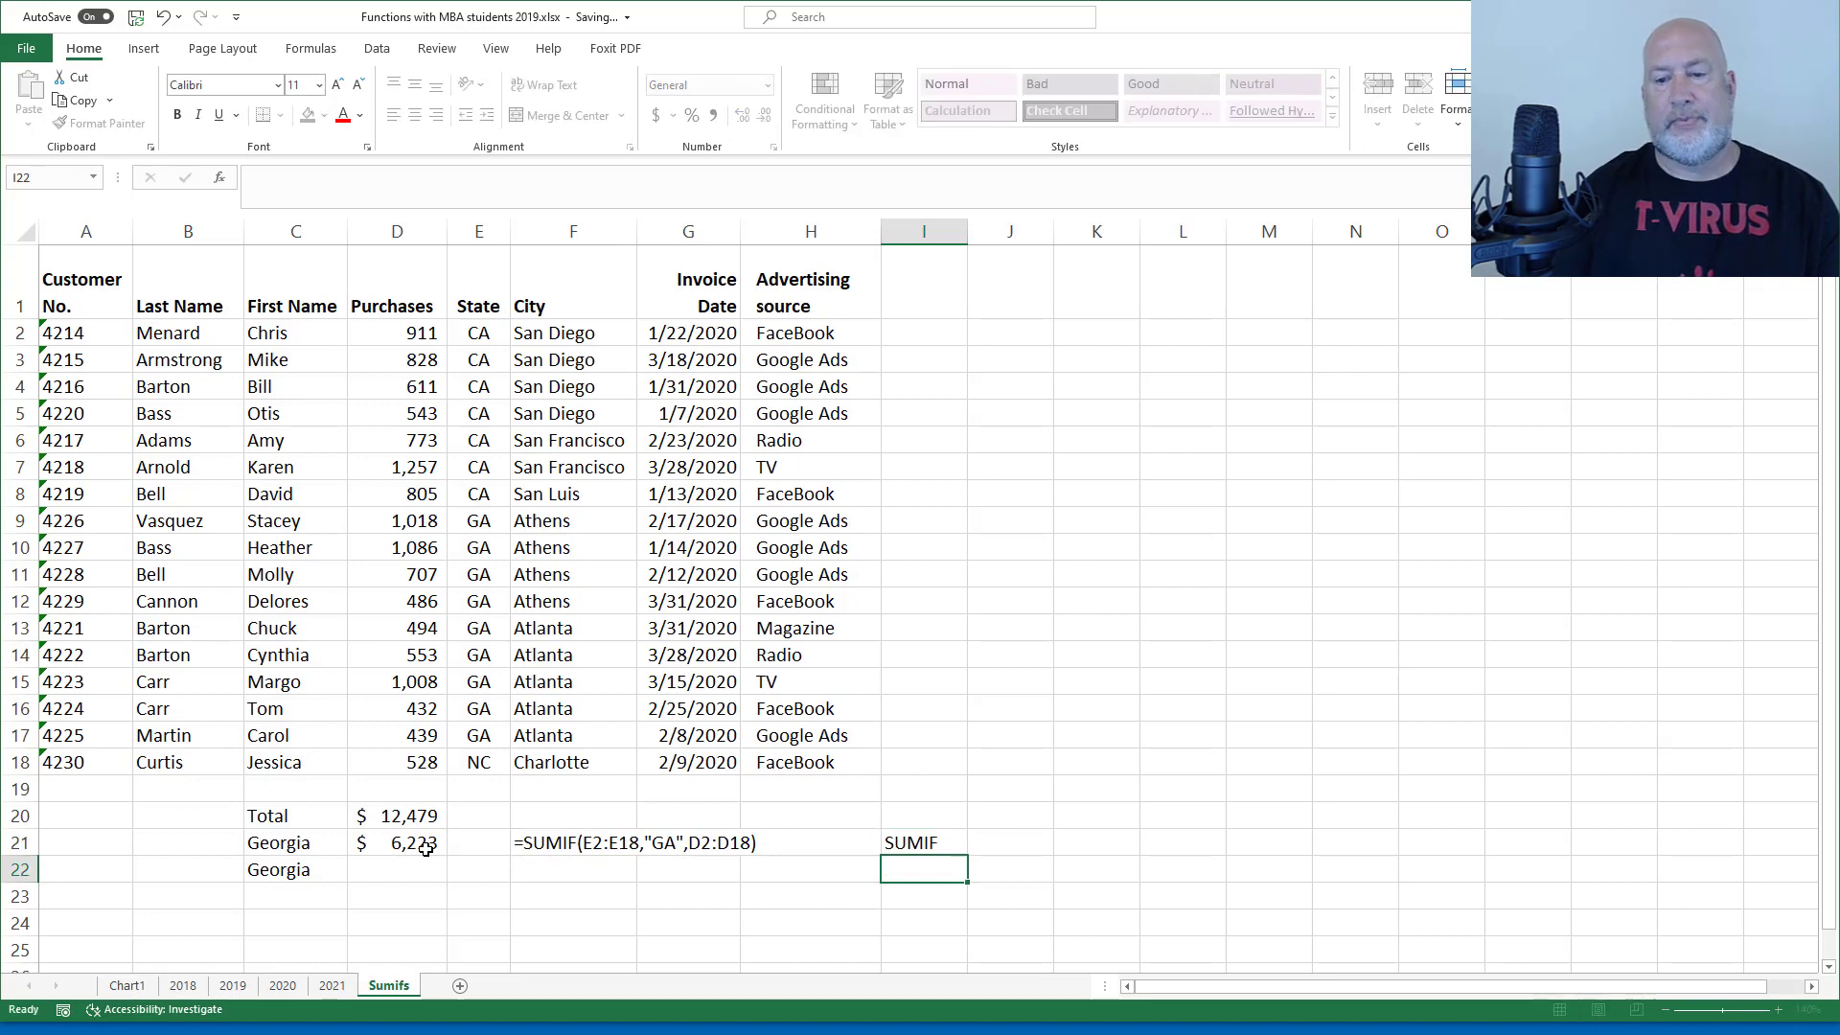
key("Left")
key("Left")
key("Left")
key("Left")
key("Left")
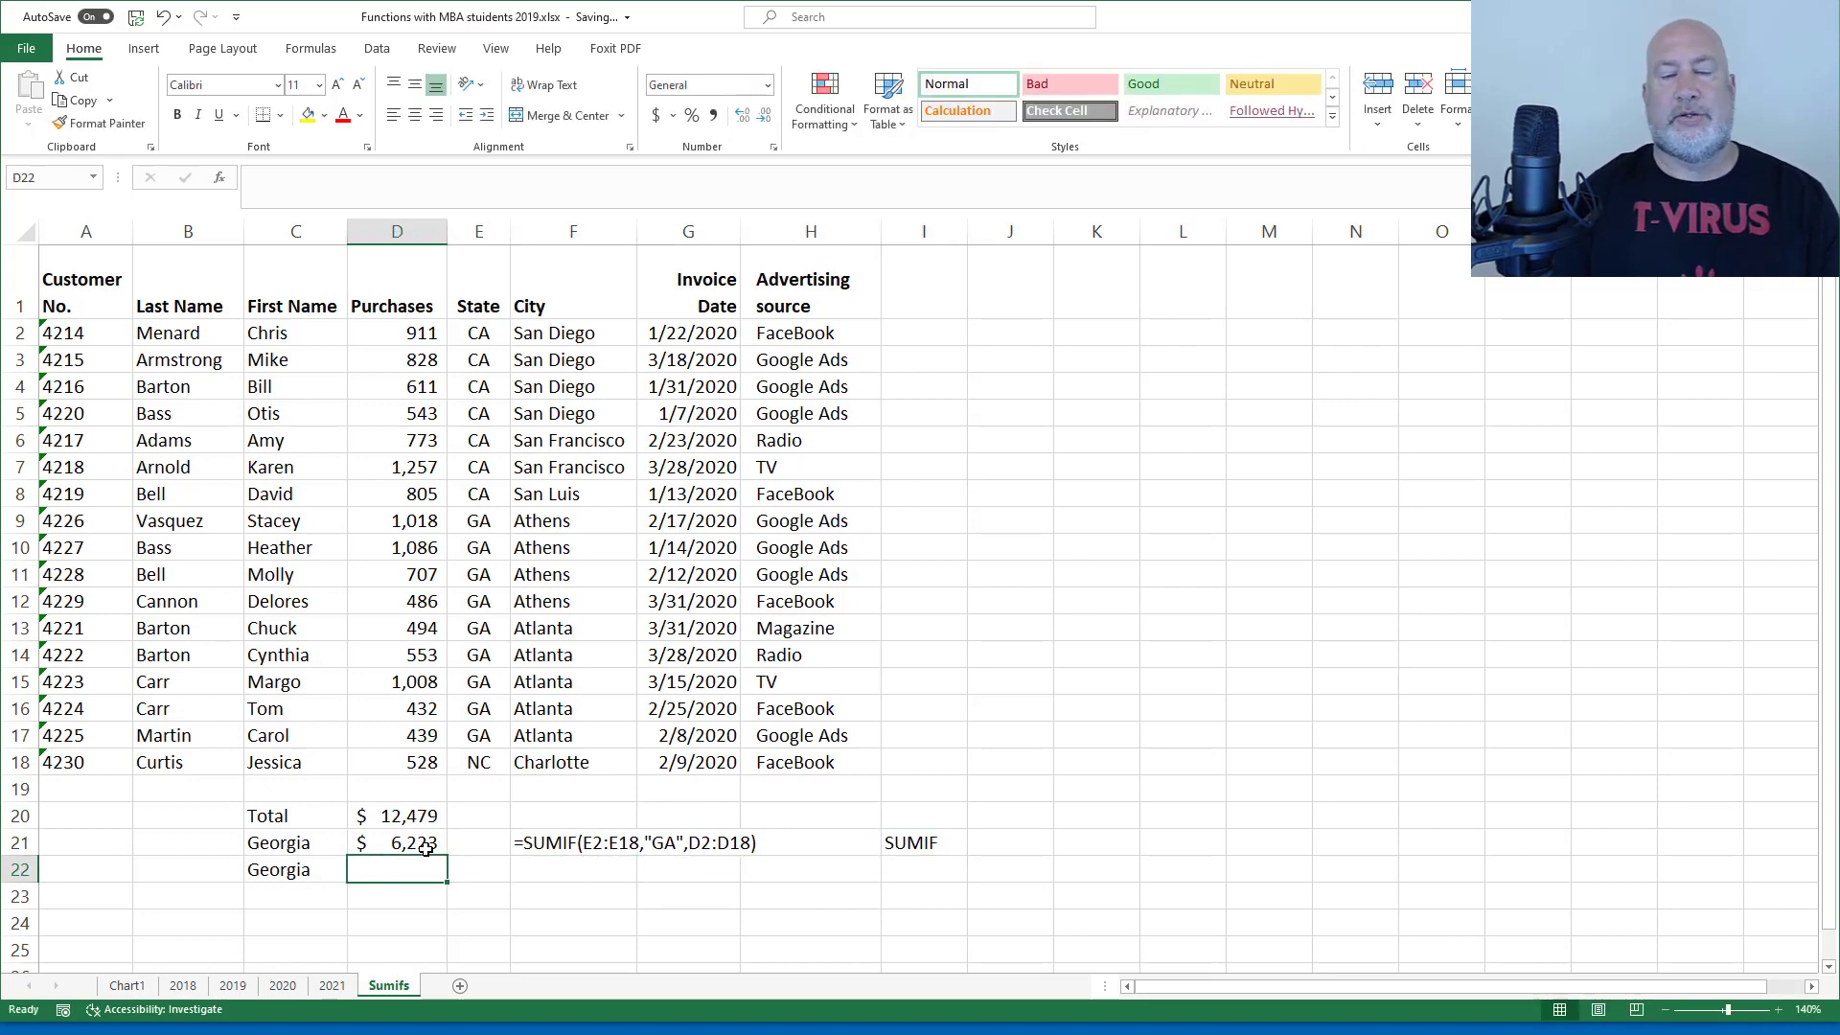
In D22 enter =SUMIFS(D2:D18,E2:E18,"GA"), returning 6223.
type("=sumifs")
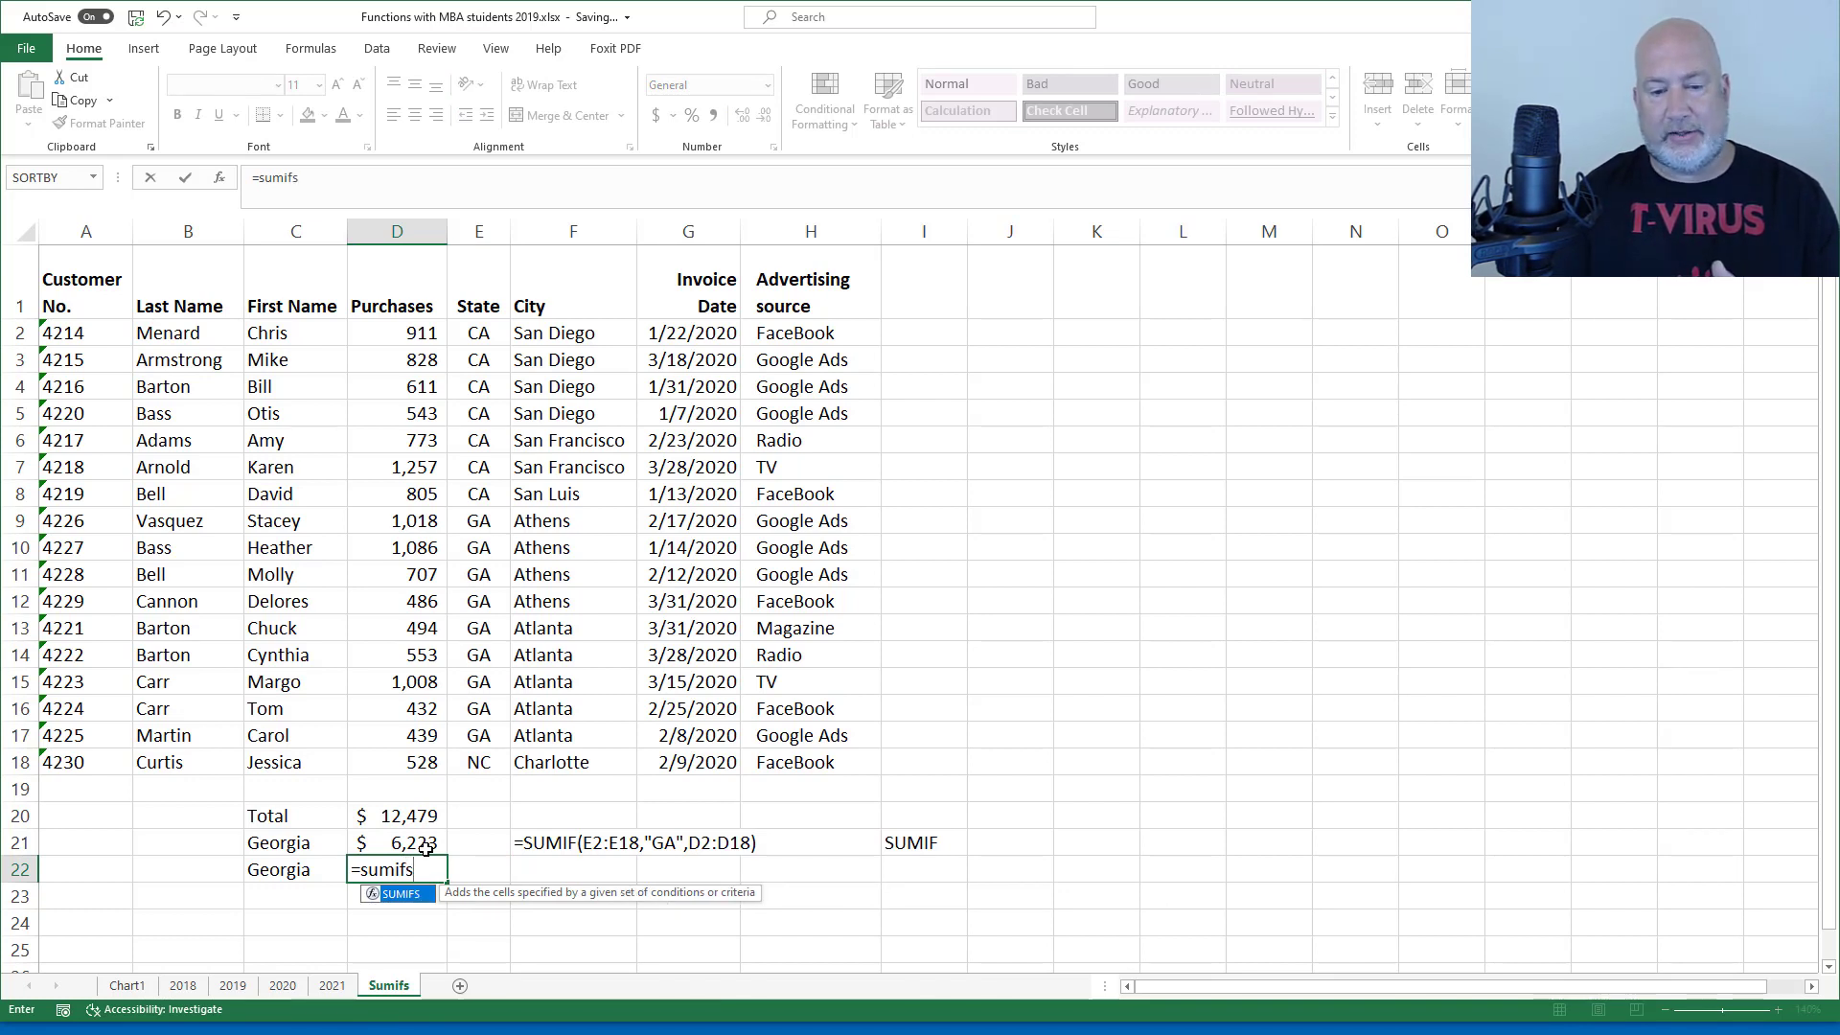
key("Tab")
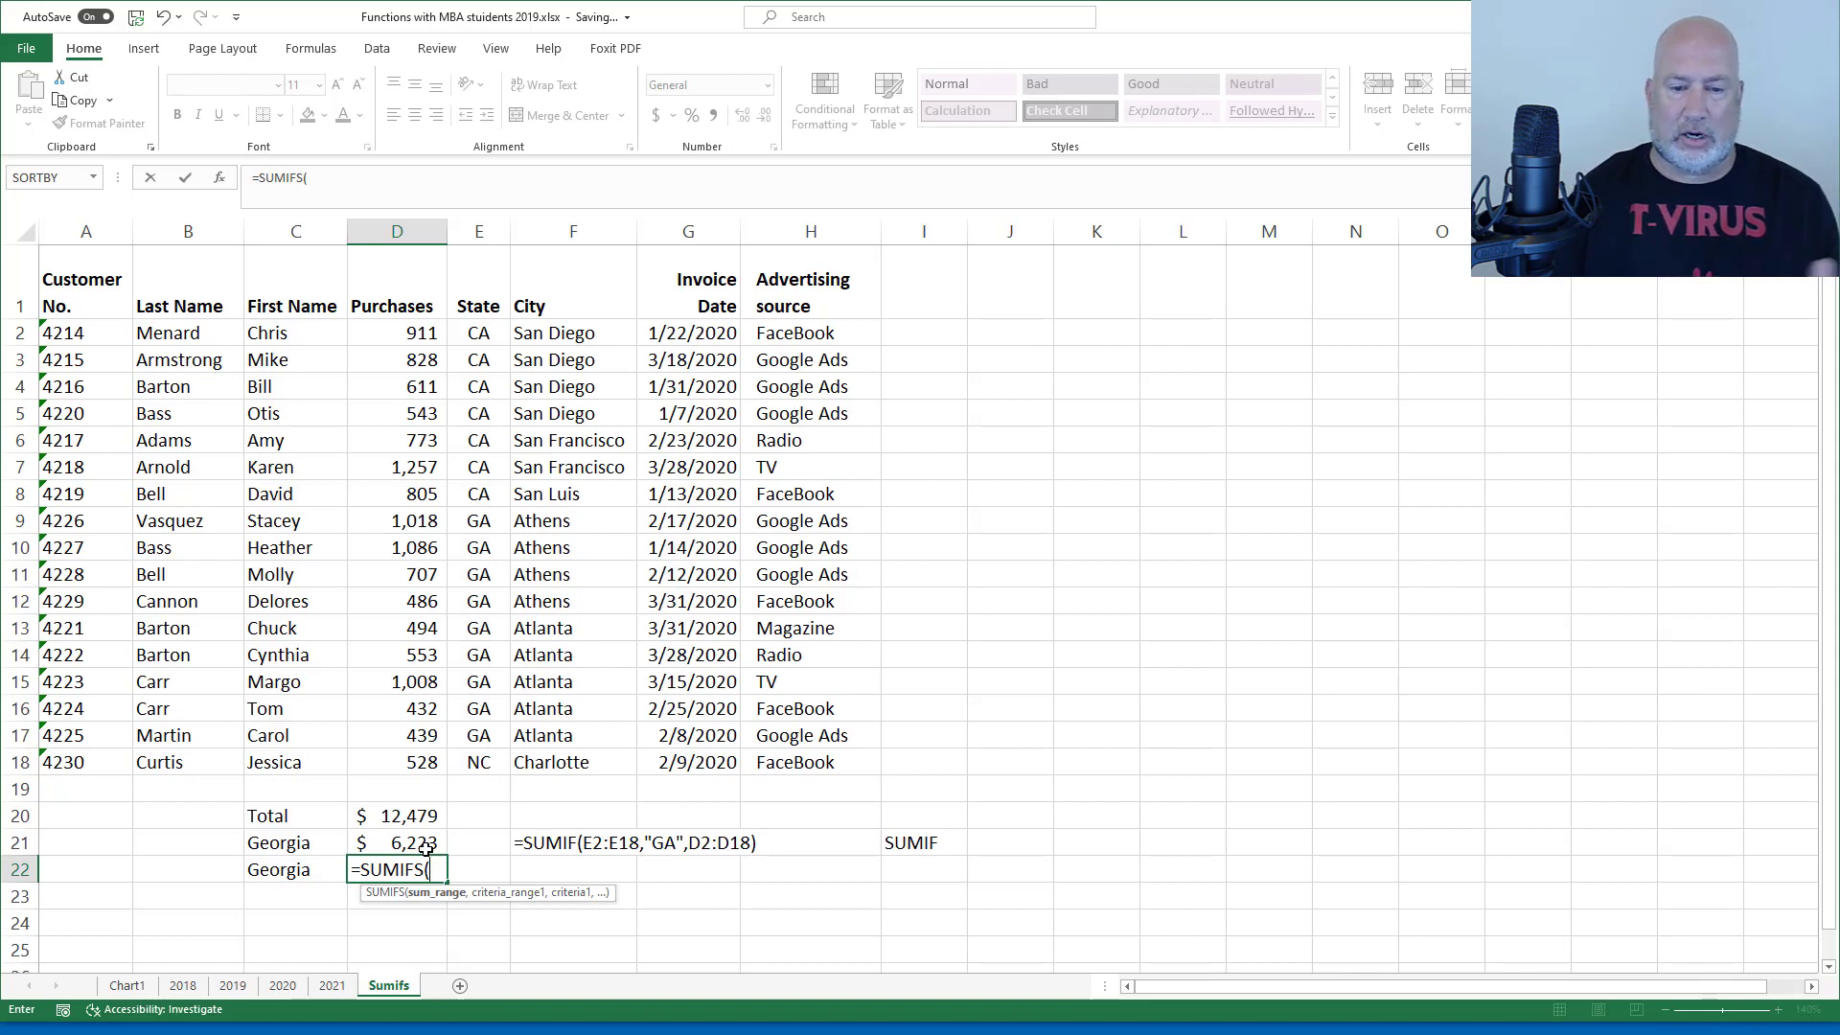
left_click_drag(395, 337, 362, 769)
type(",")
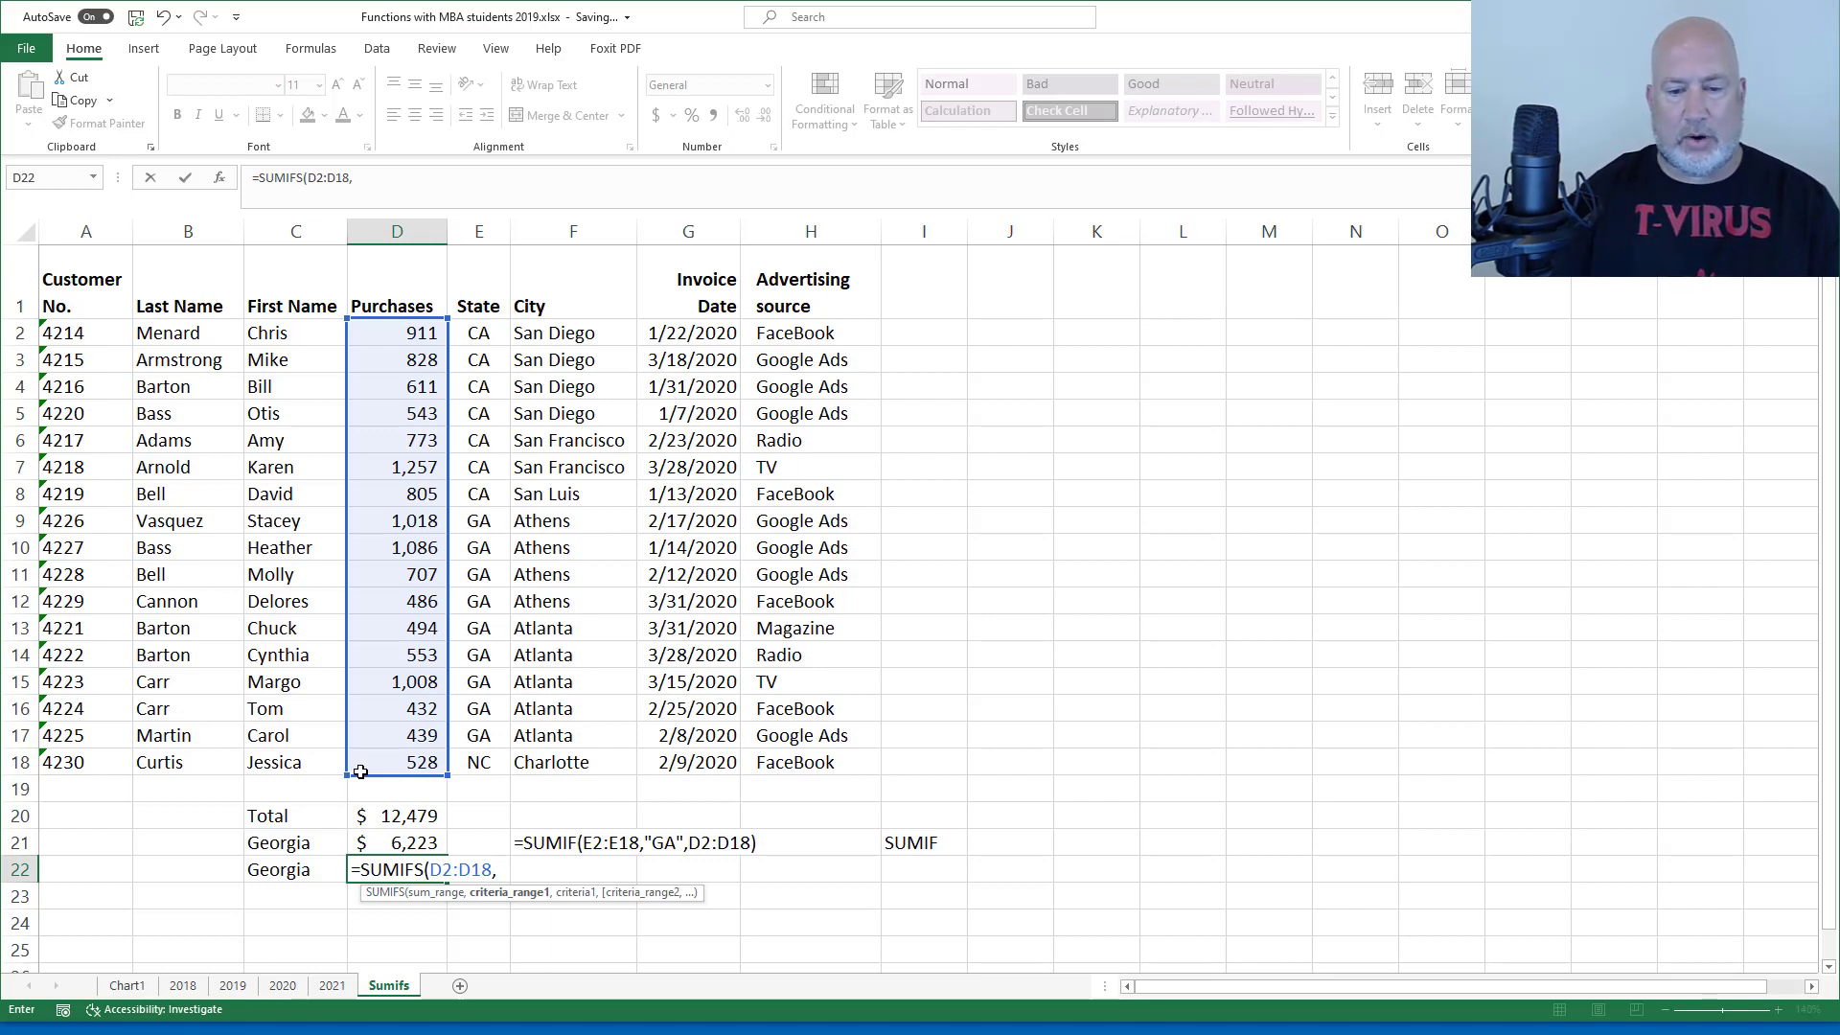
left_click(484, 343)
left_click_drag(484, 348, 489, 764)
type(",\"GA\"")
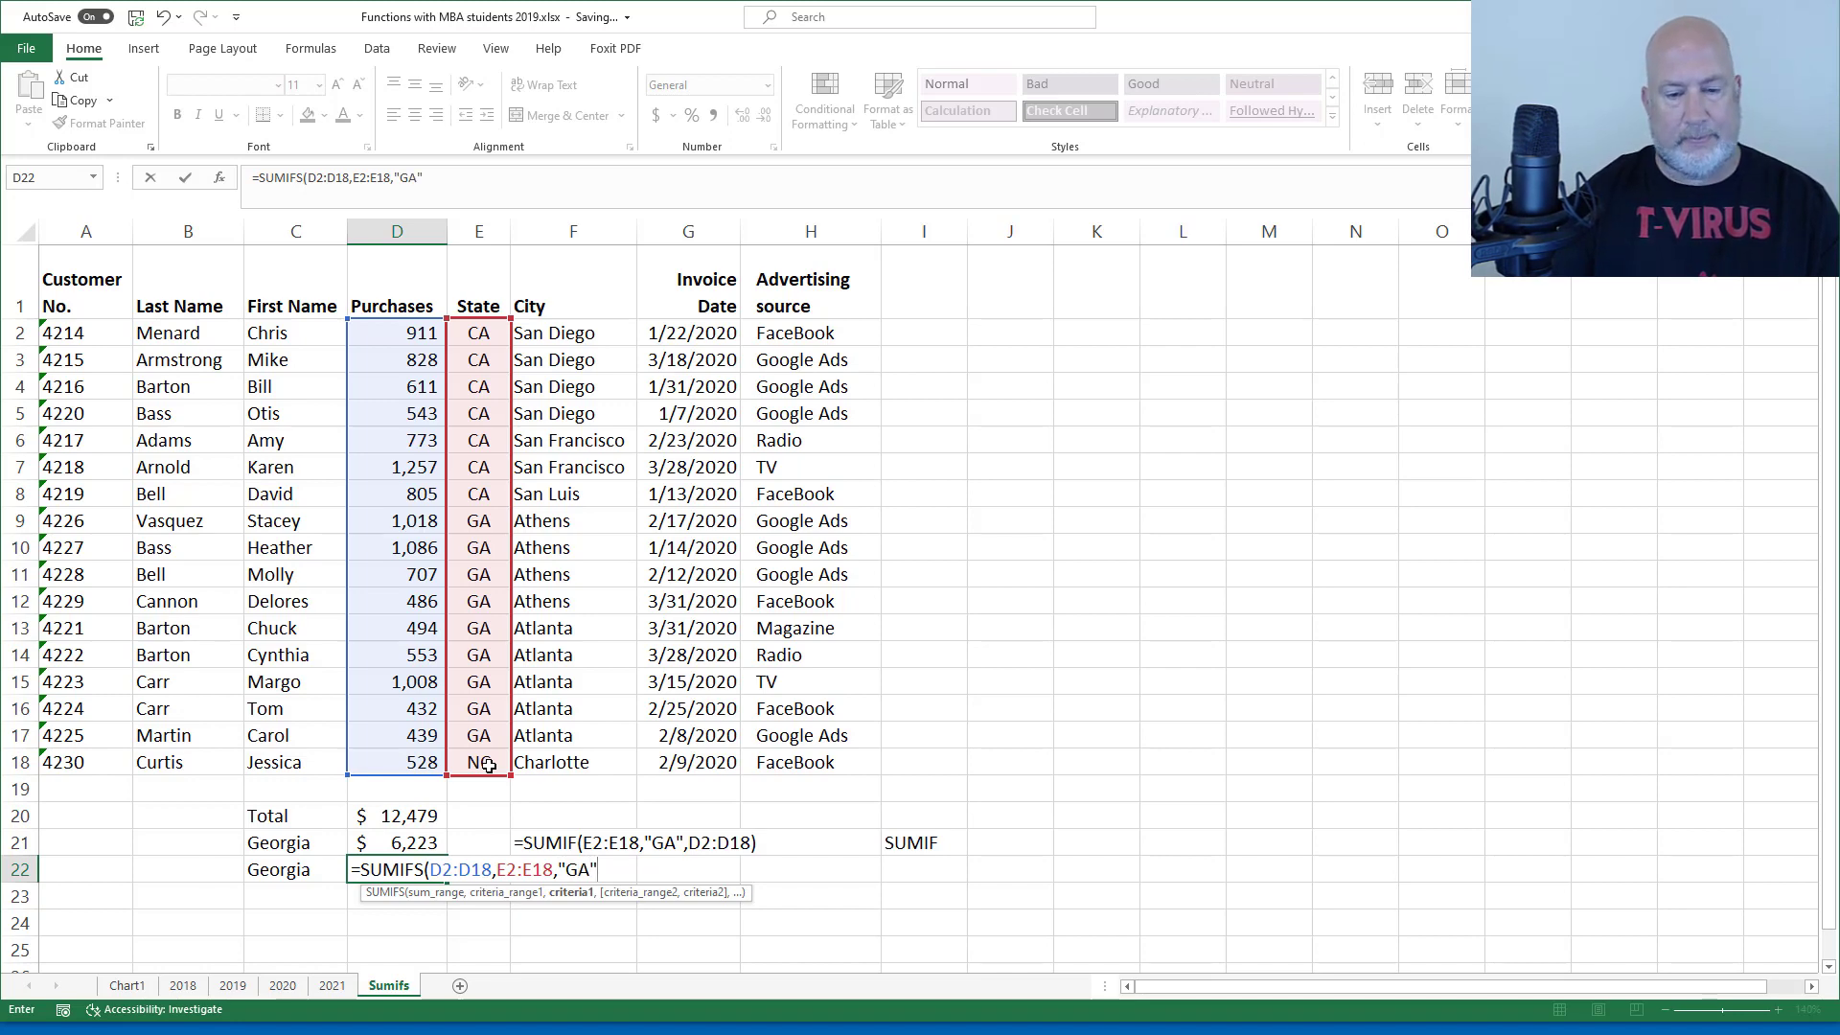
key("ctrl+Return")
Display D22's SUMIFS formula as text in F22 using FORMULATEXT.
key("Right")
key("Right")
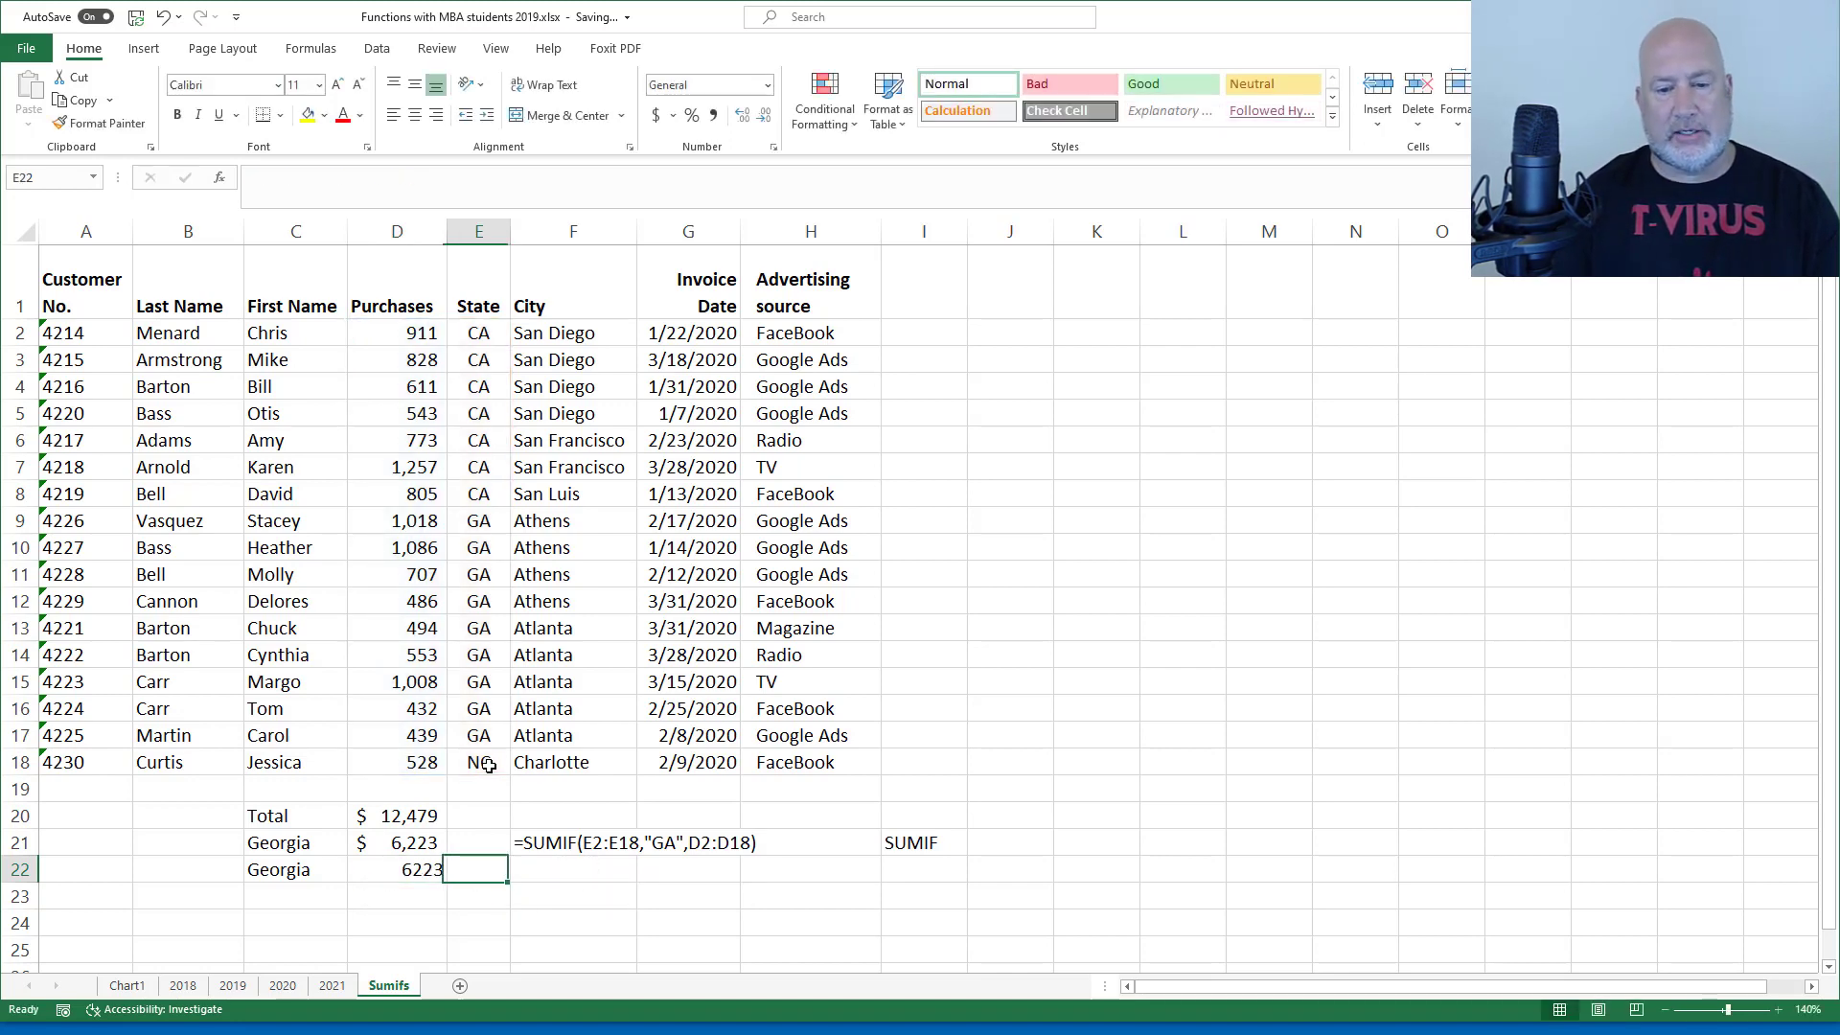
type("=form")
key("Tab")
key("Left")
key("Left")
key("Return")
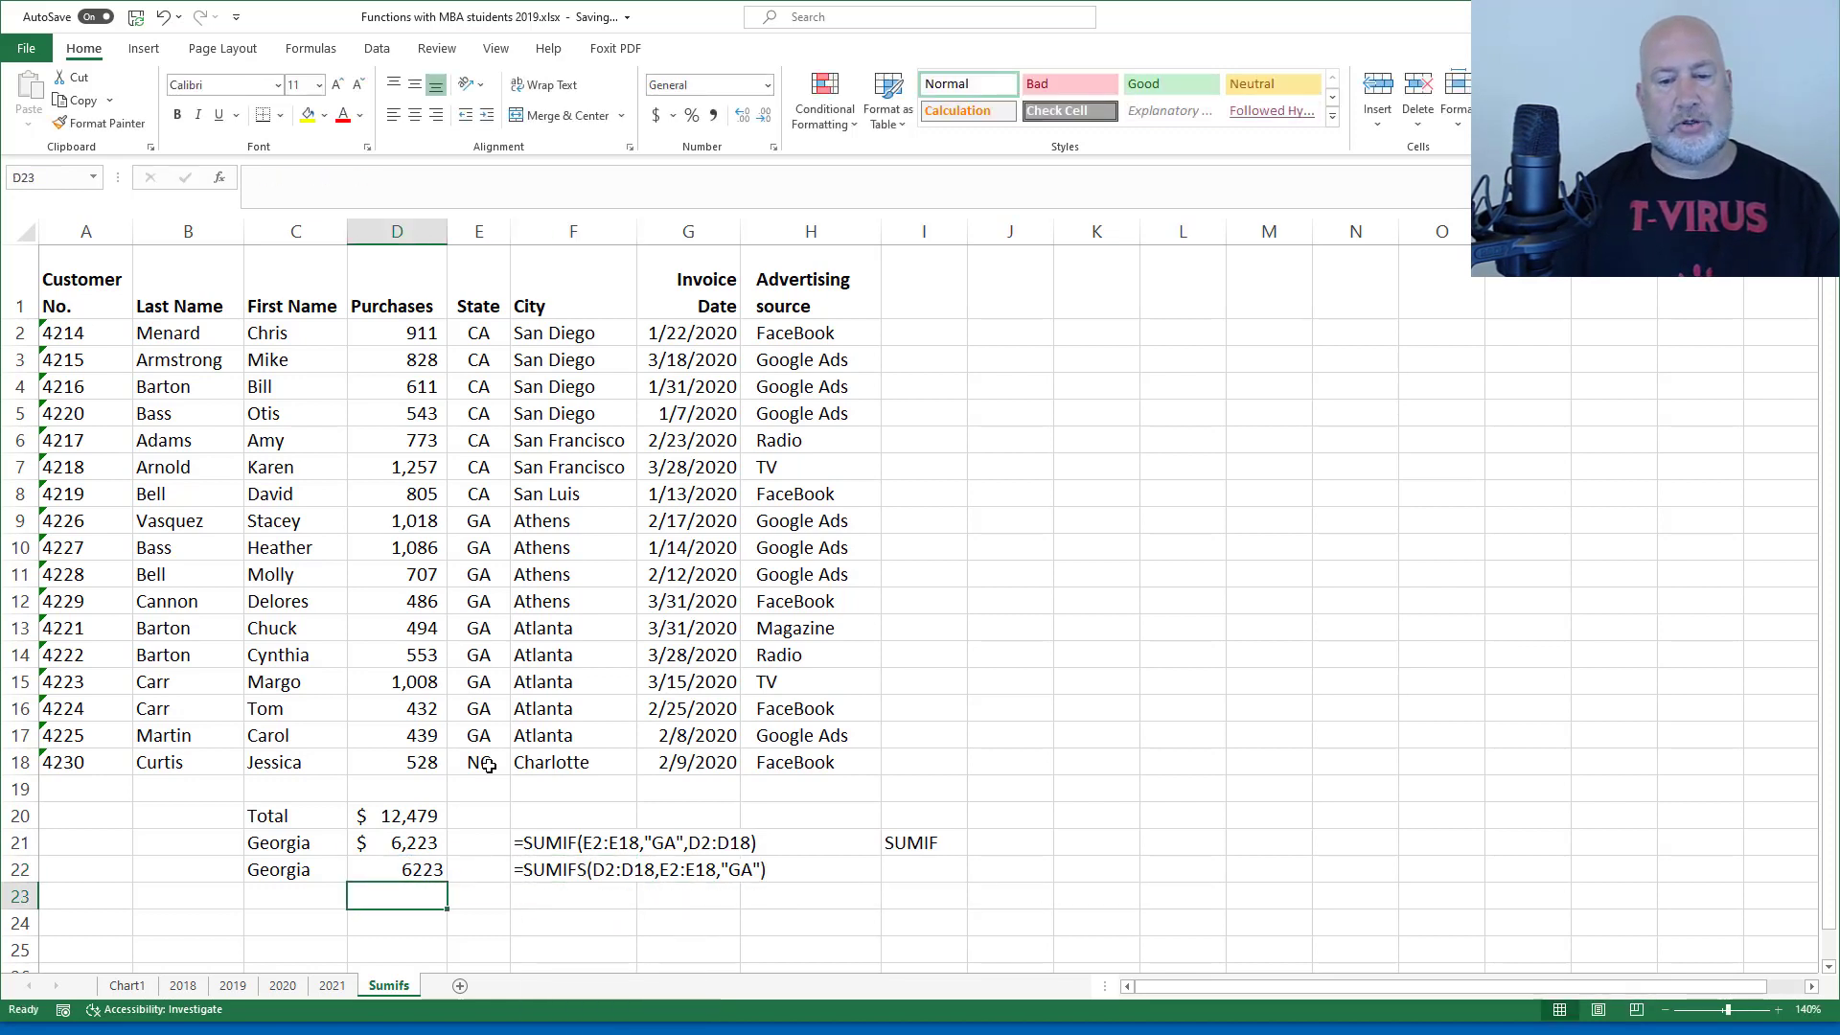
key("Left")
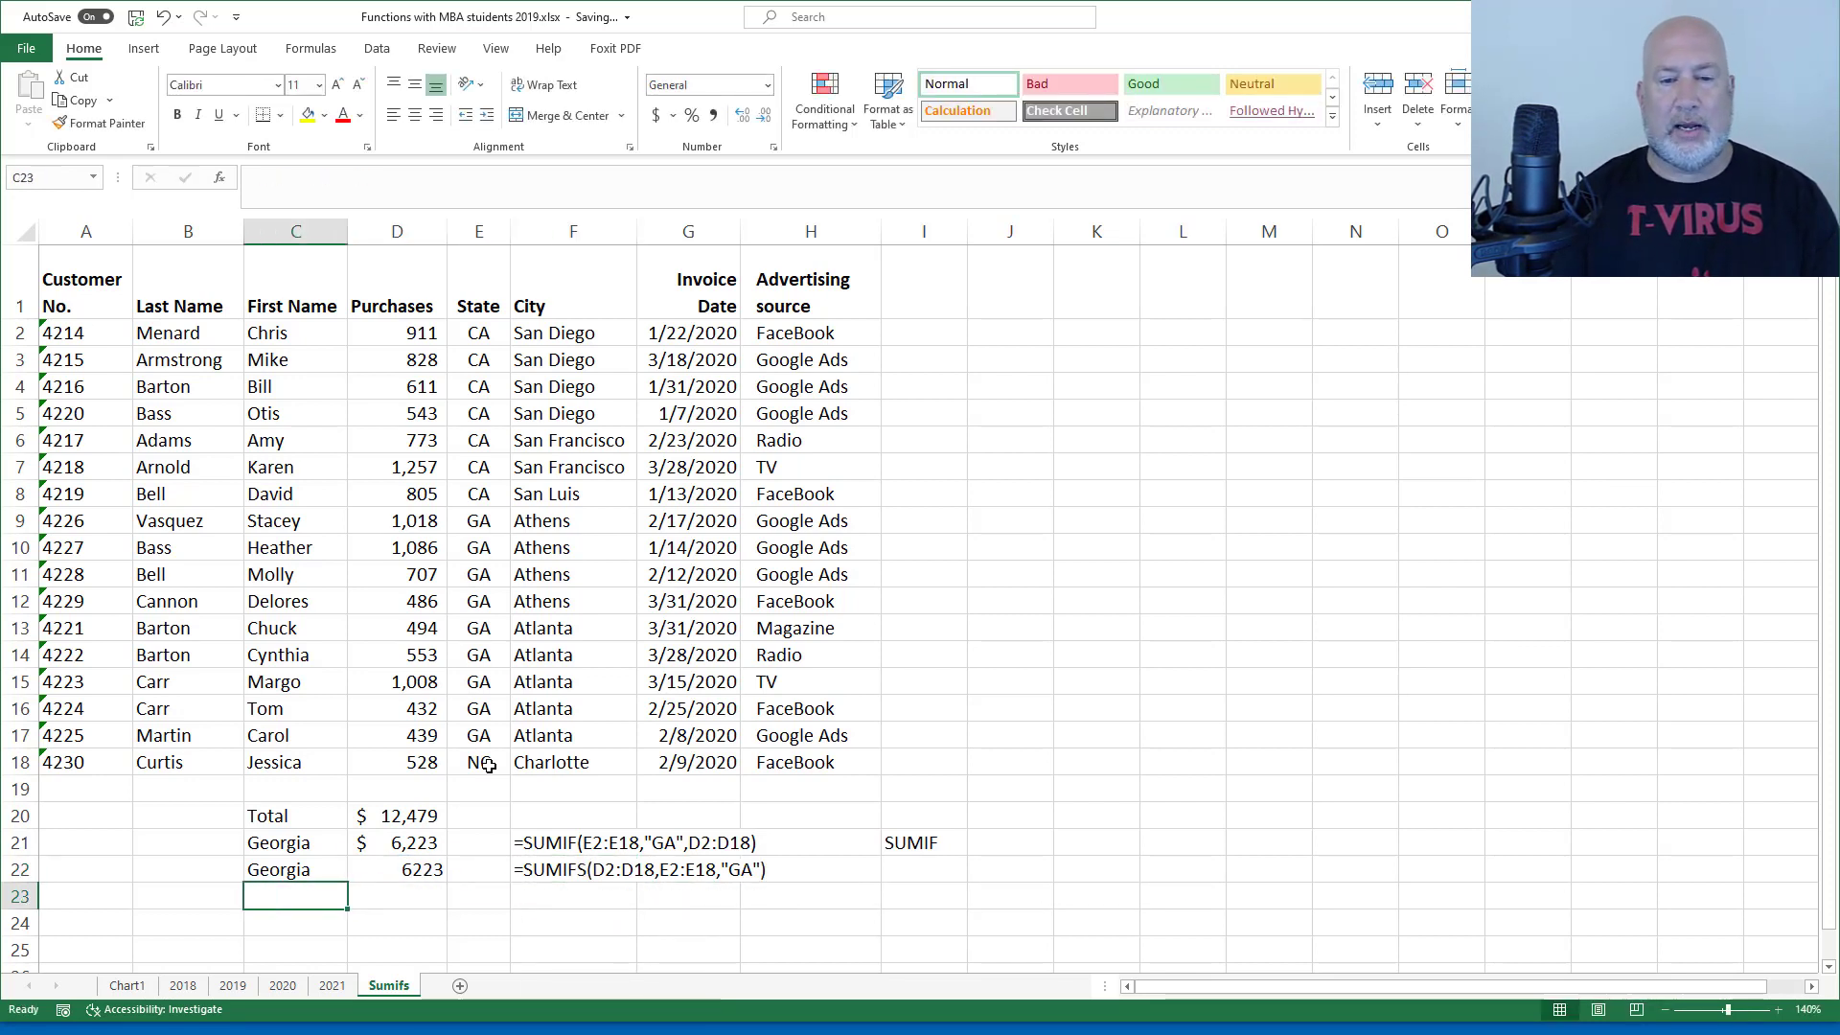
key("Right")
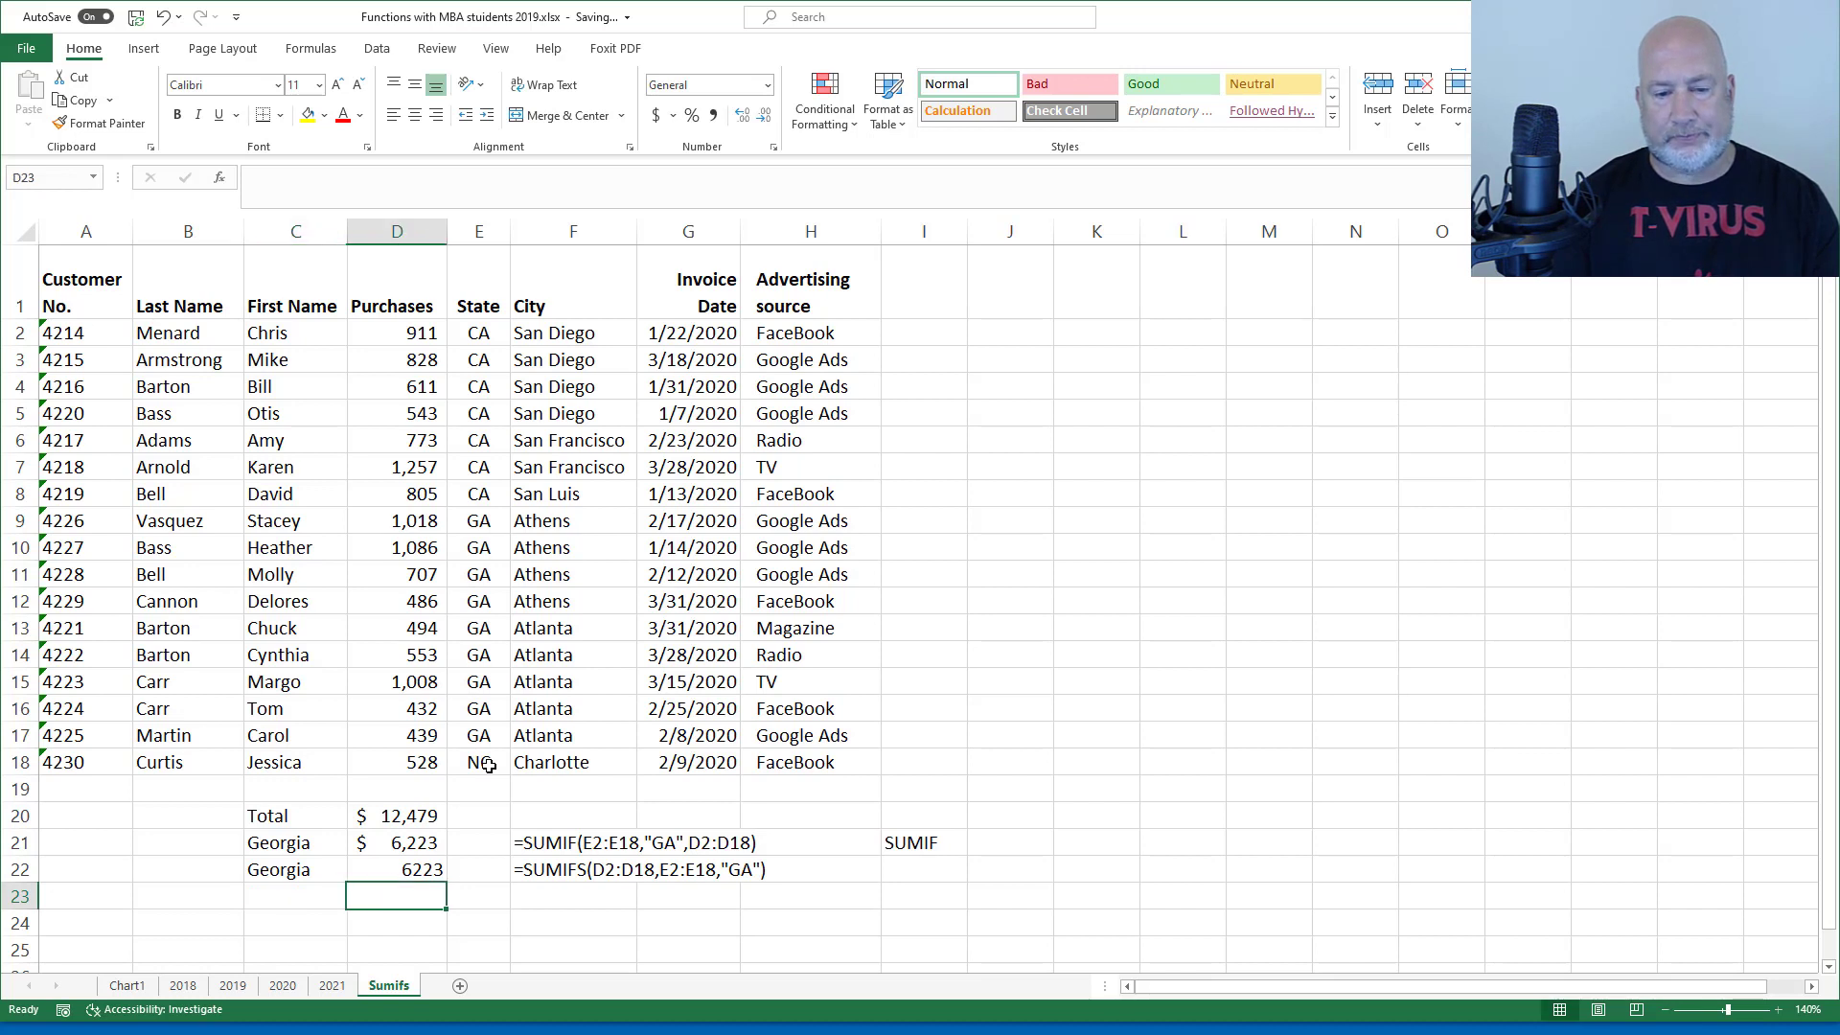
Enter =SUMIFS(D2:D18,E2:E18,"GA",F2:F18,"athens") in D23, returning 3297.
type("=")
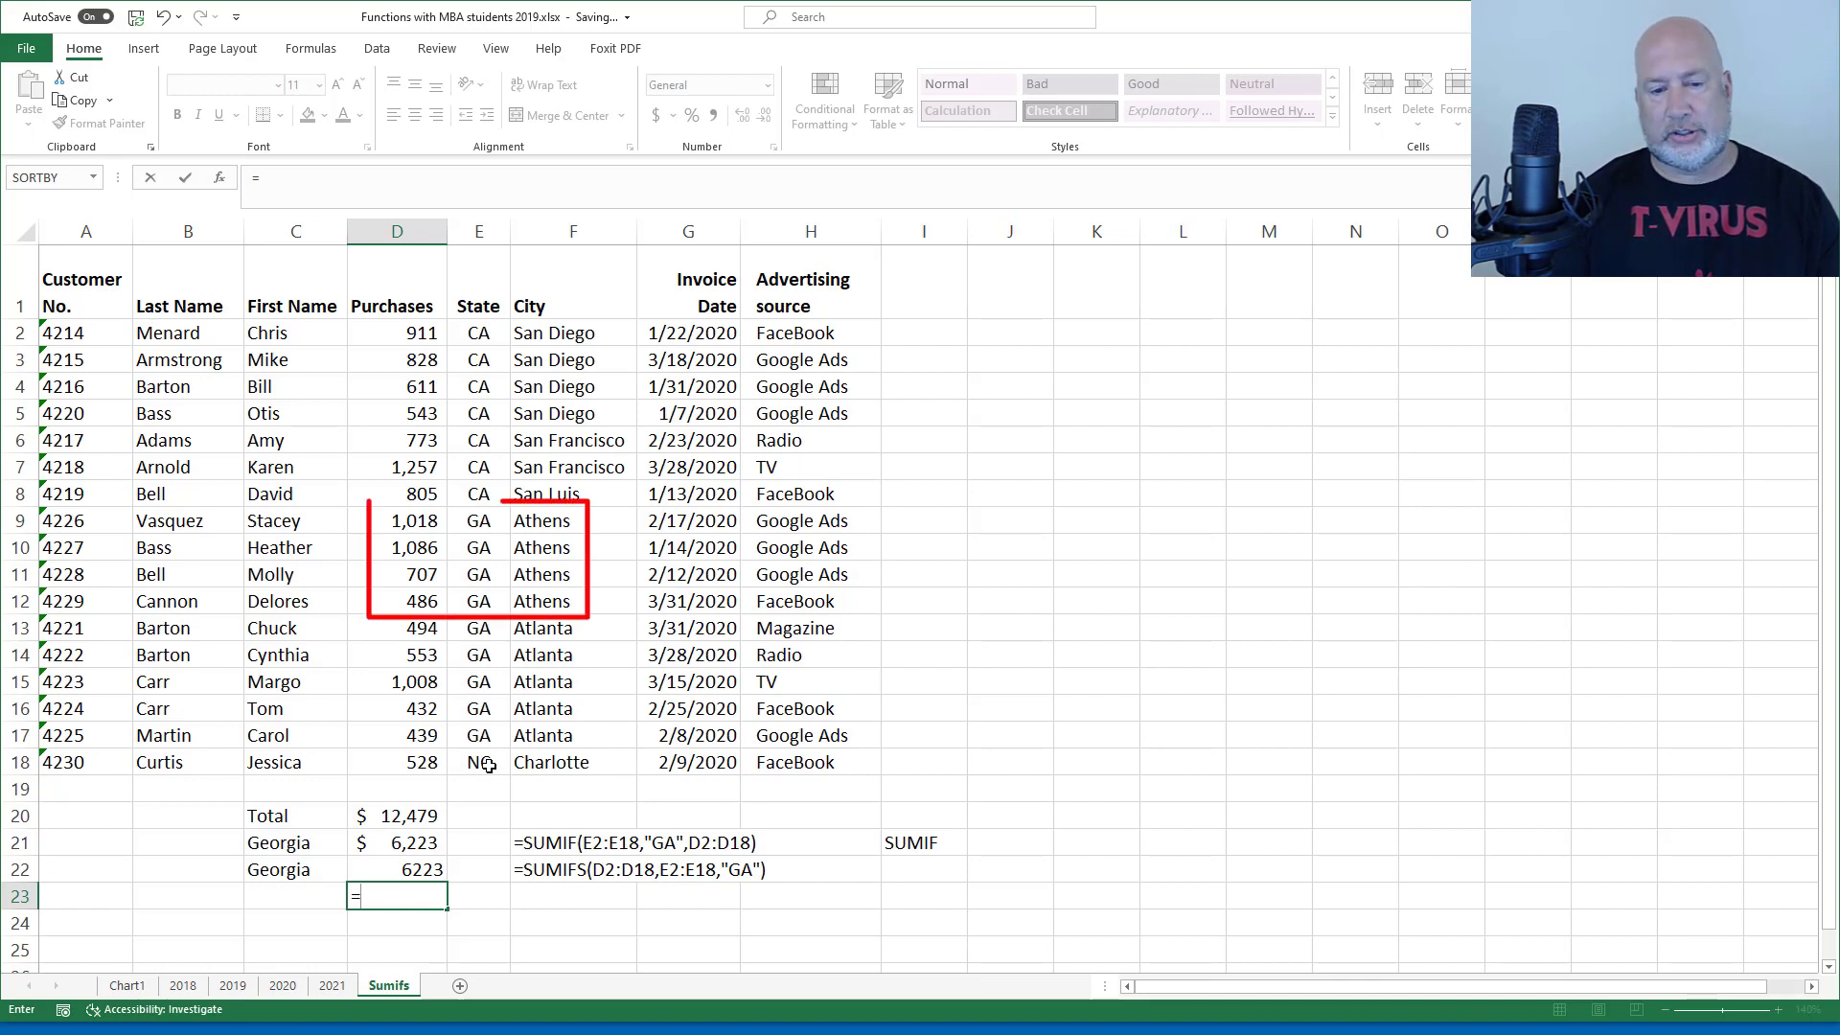
type("SUMIFS(")
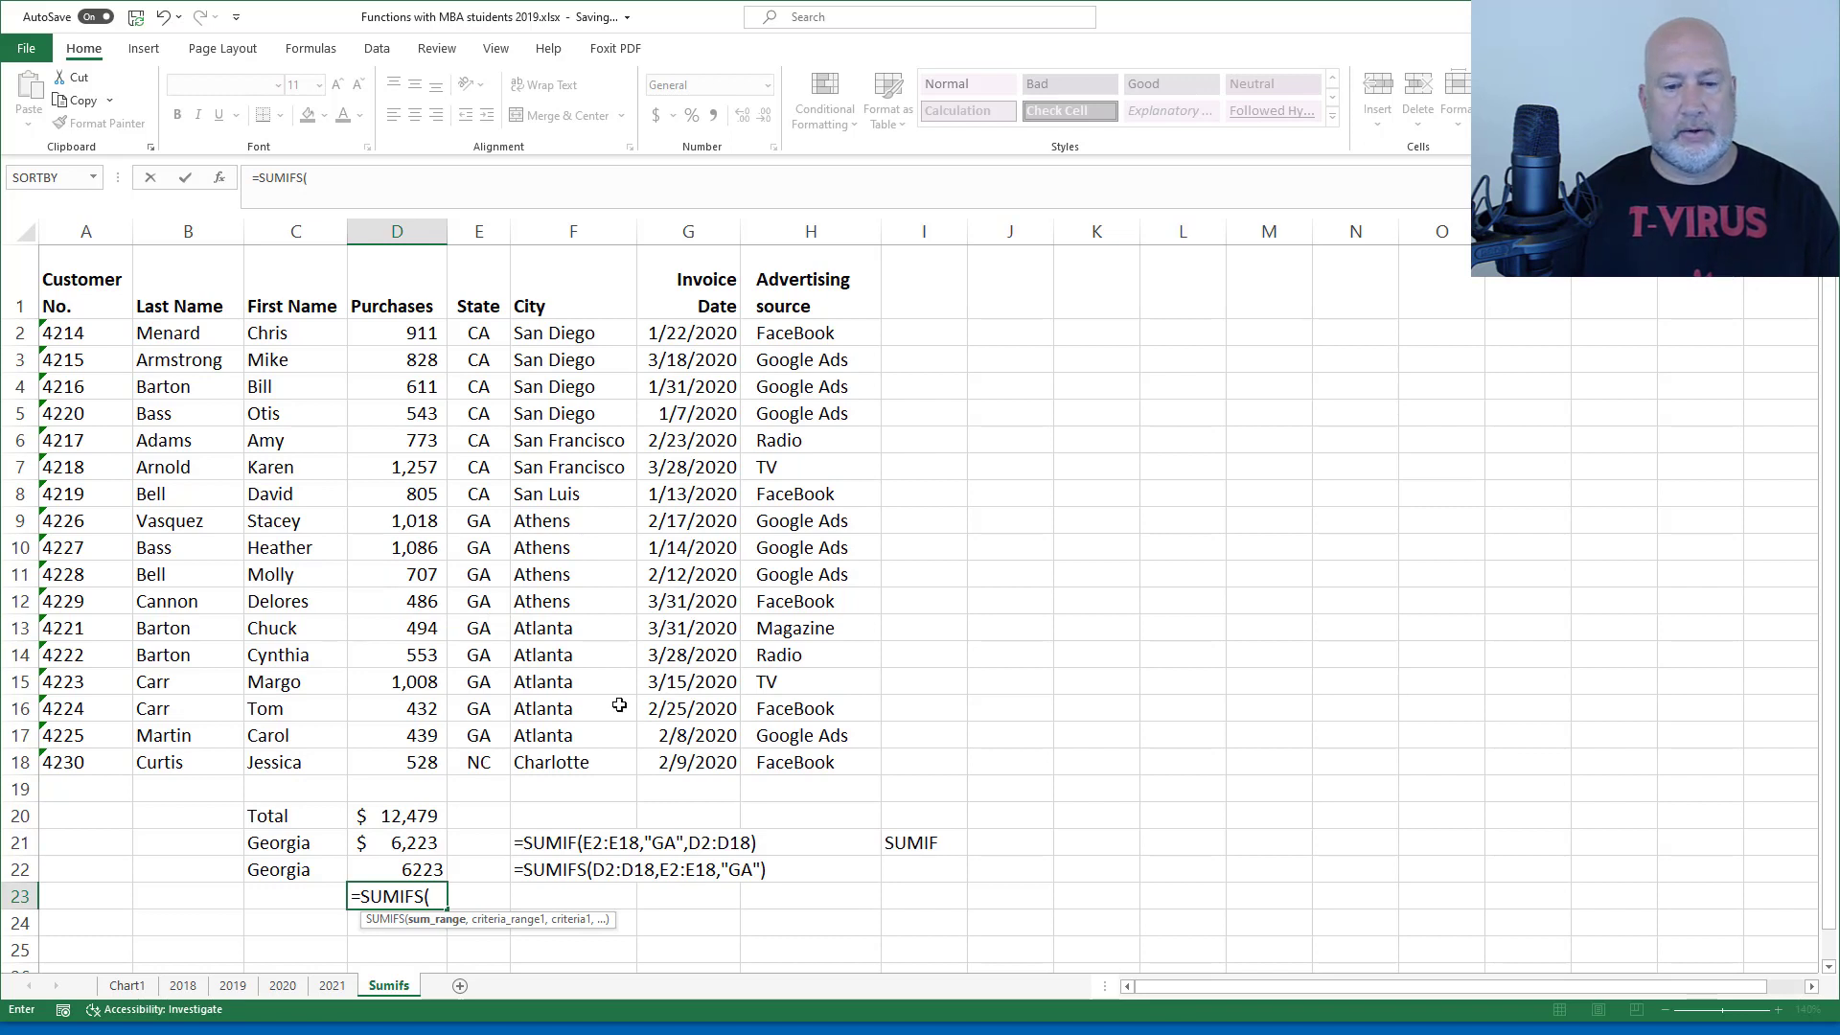
left_click_drag(405, 337, 423, 767)
type(",")
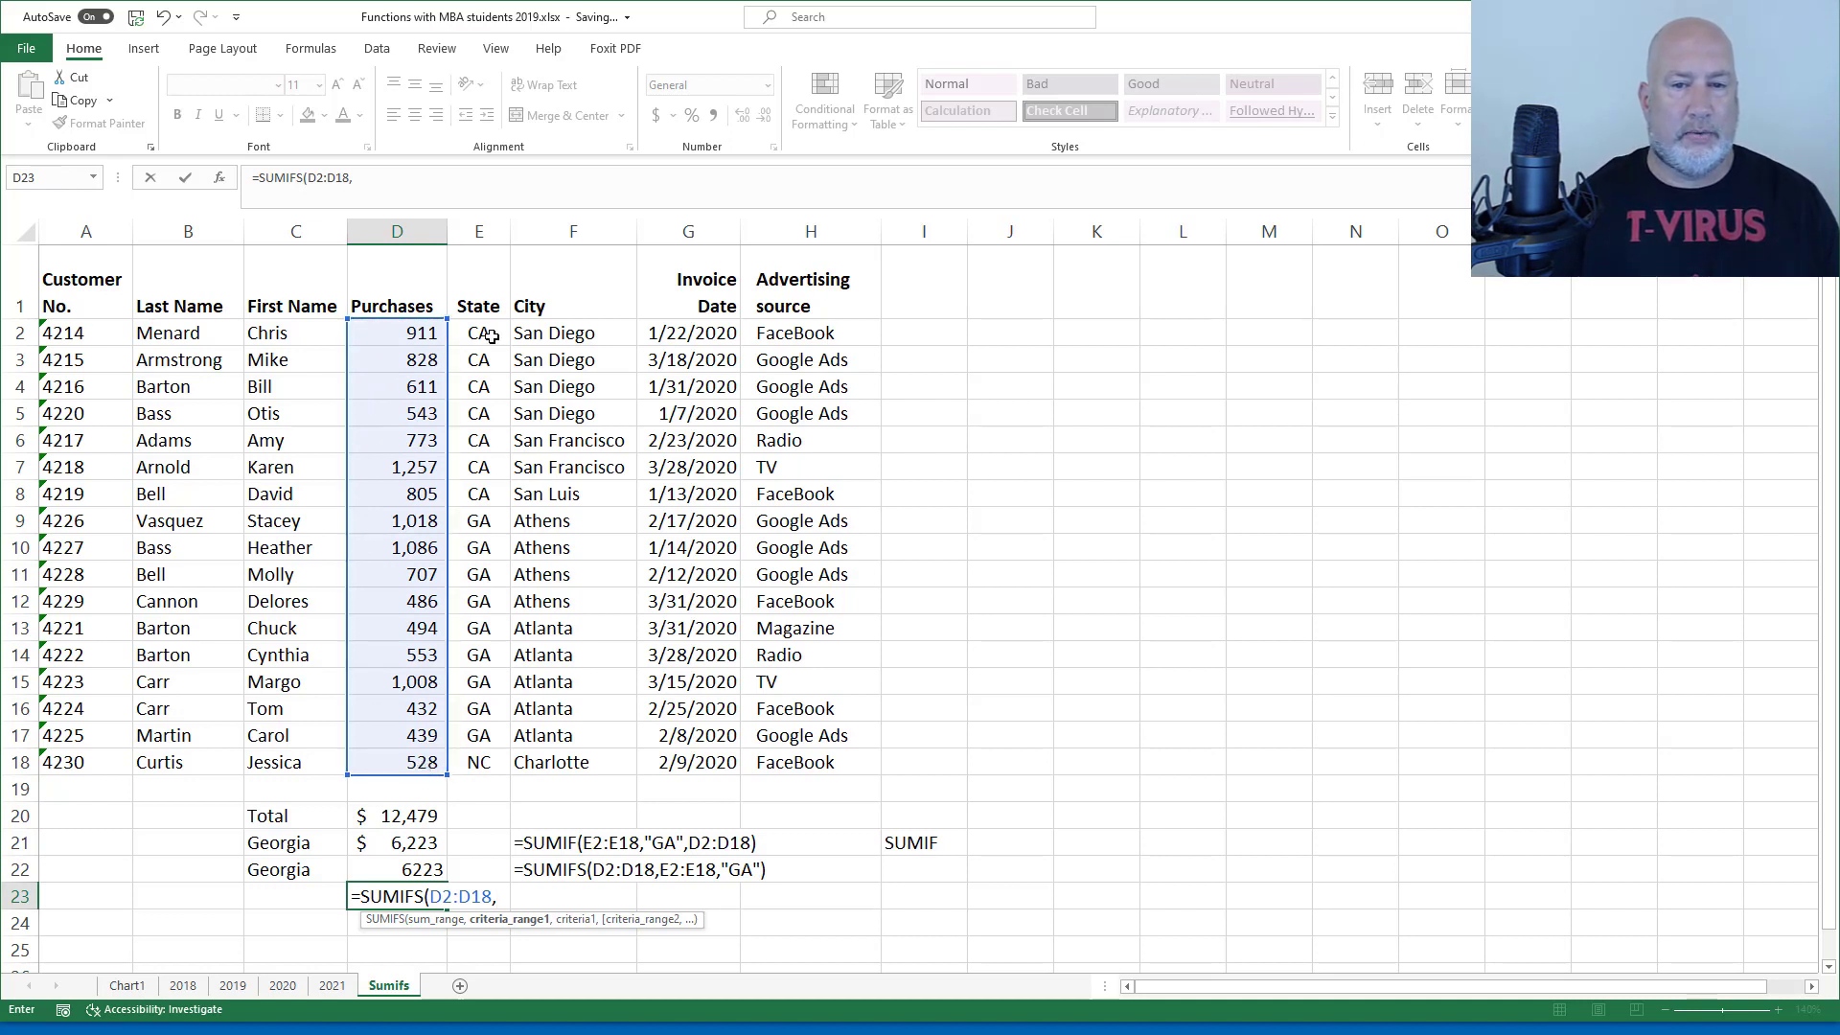
left_click_drag(487, 334, 503, 757)
type(",")
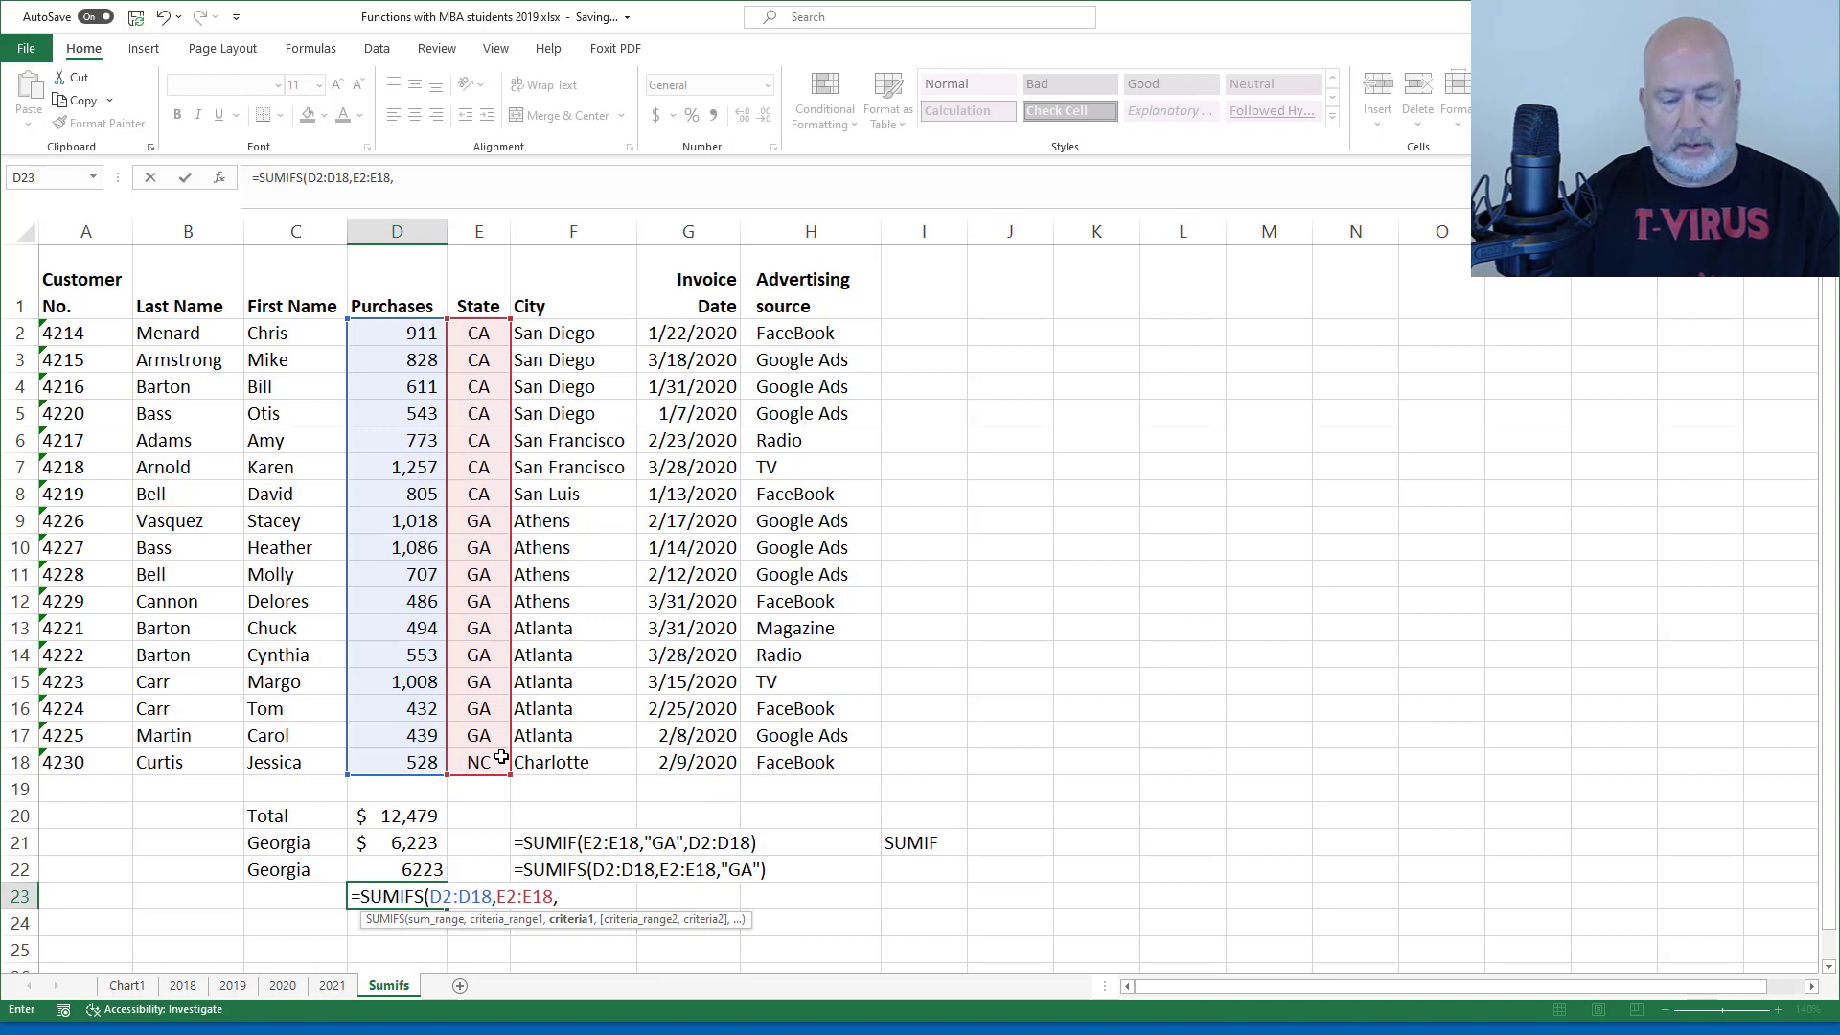
type("\"GA\",")
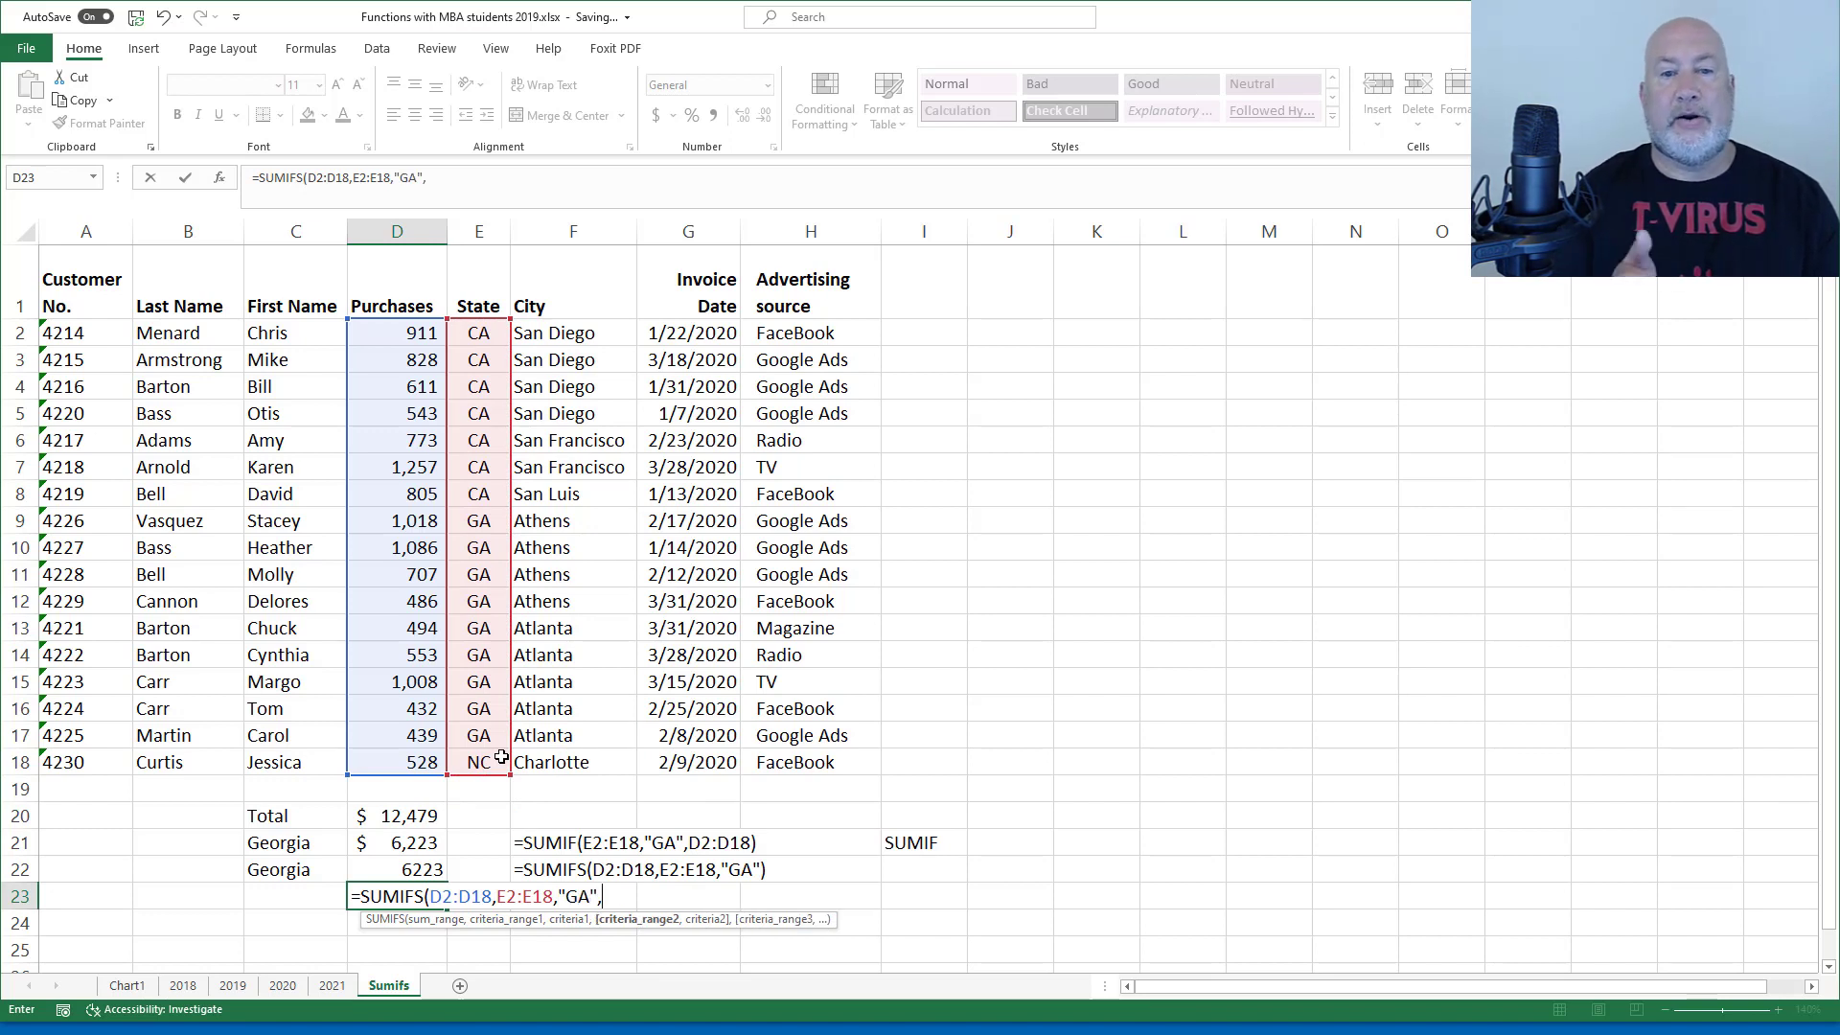
left_click_drag(564, 331, 542, 761)
type(",\"GA")
key("BackSpace")
type("athens")
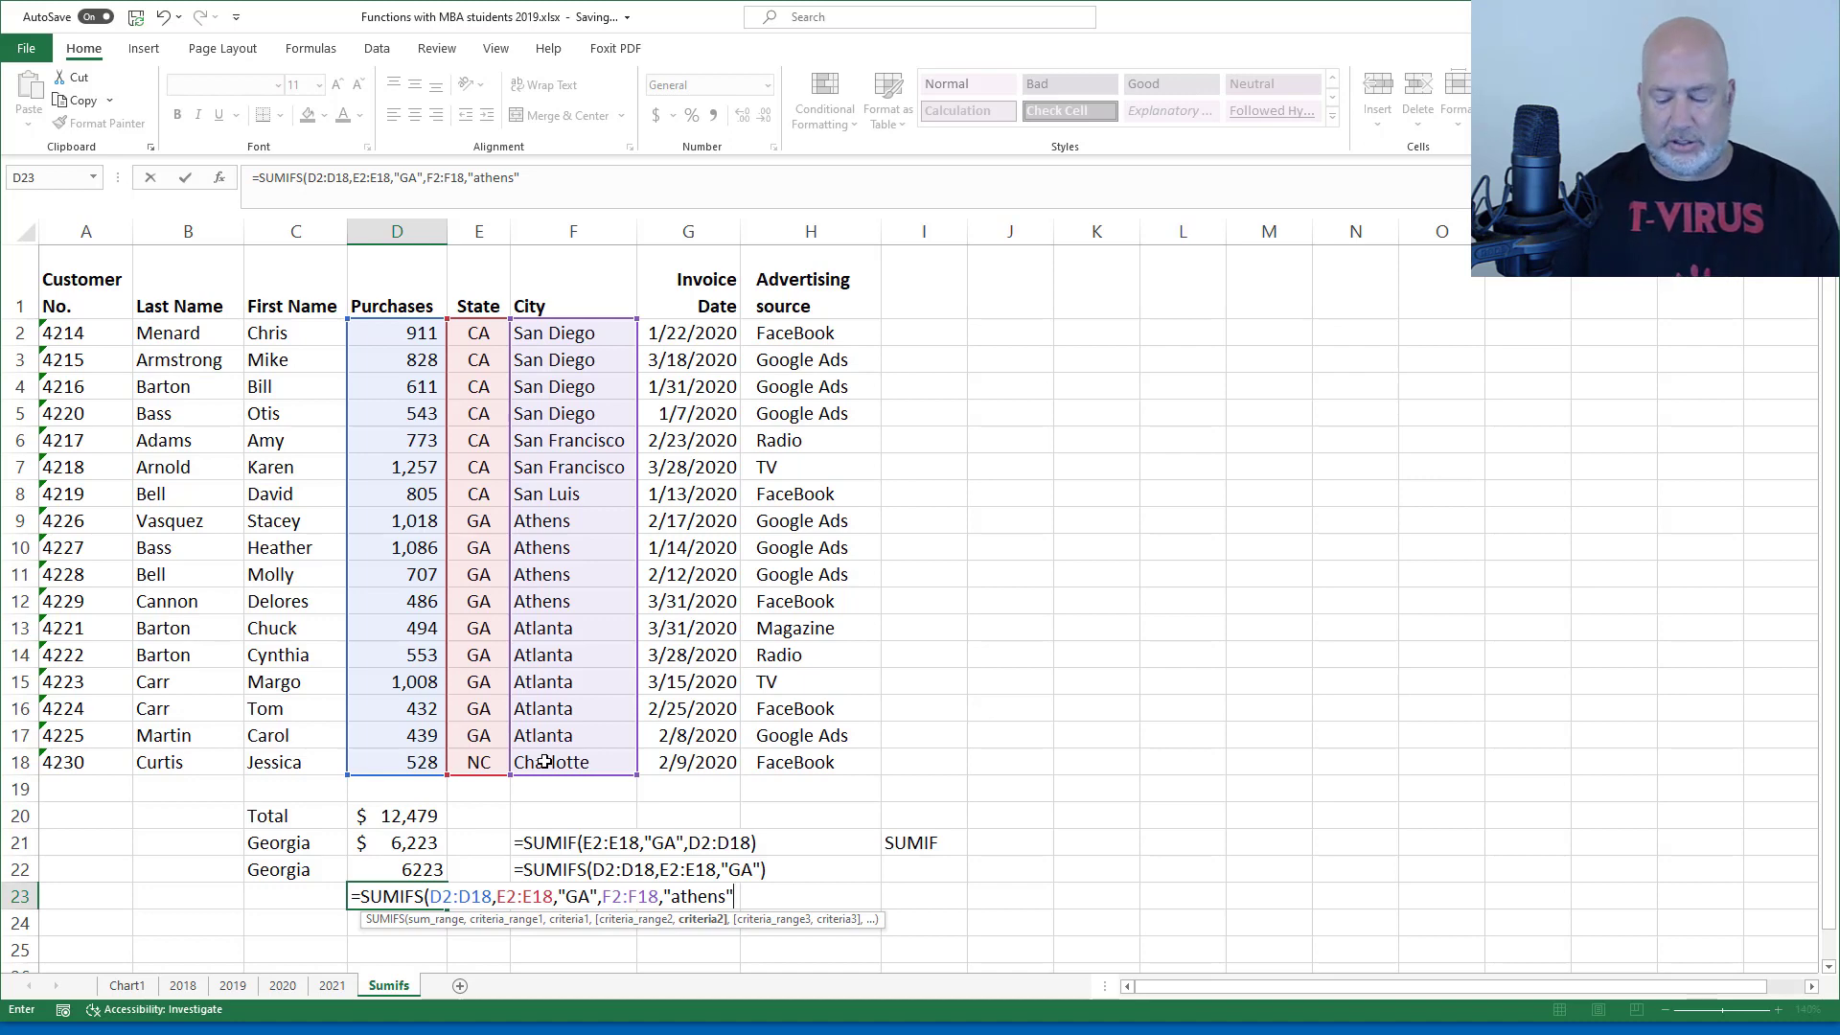
key("ctrl+Return")
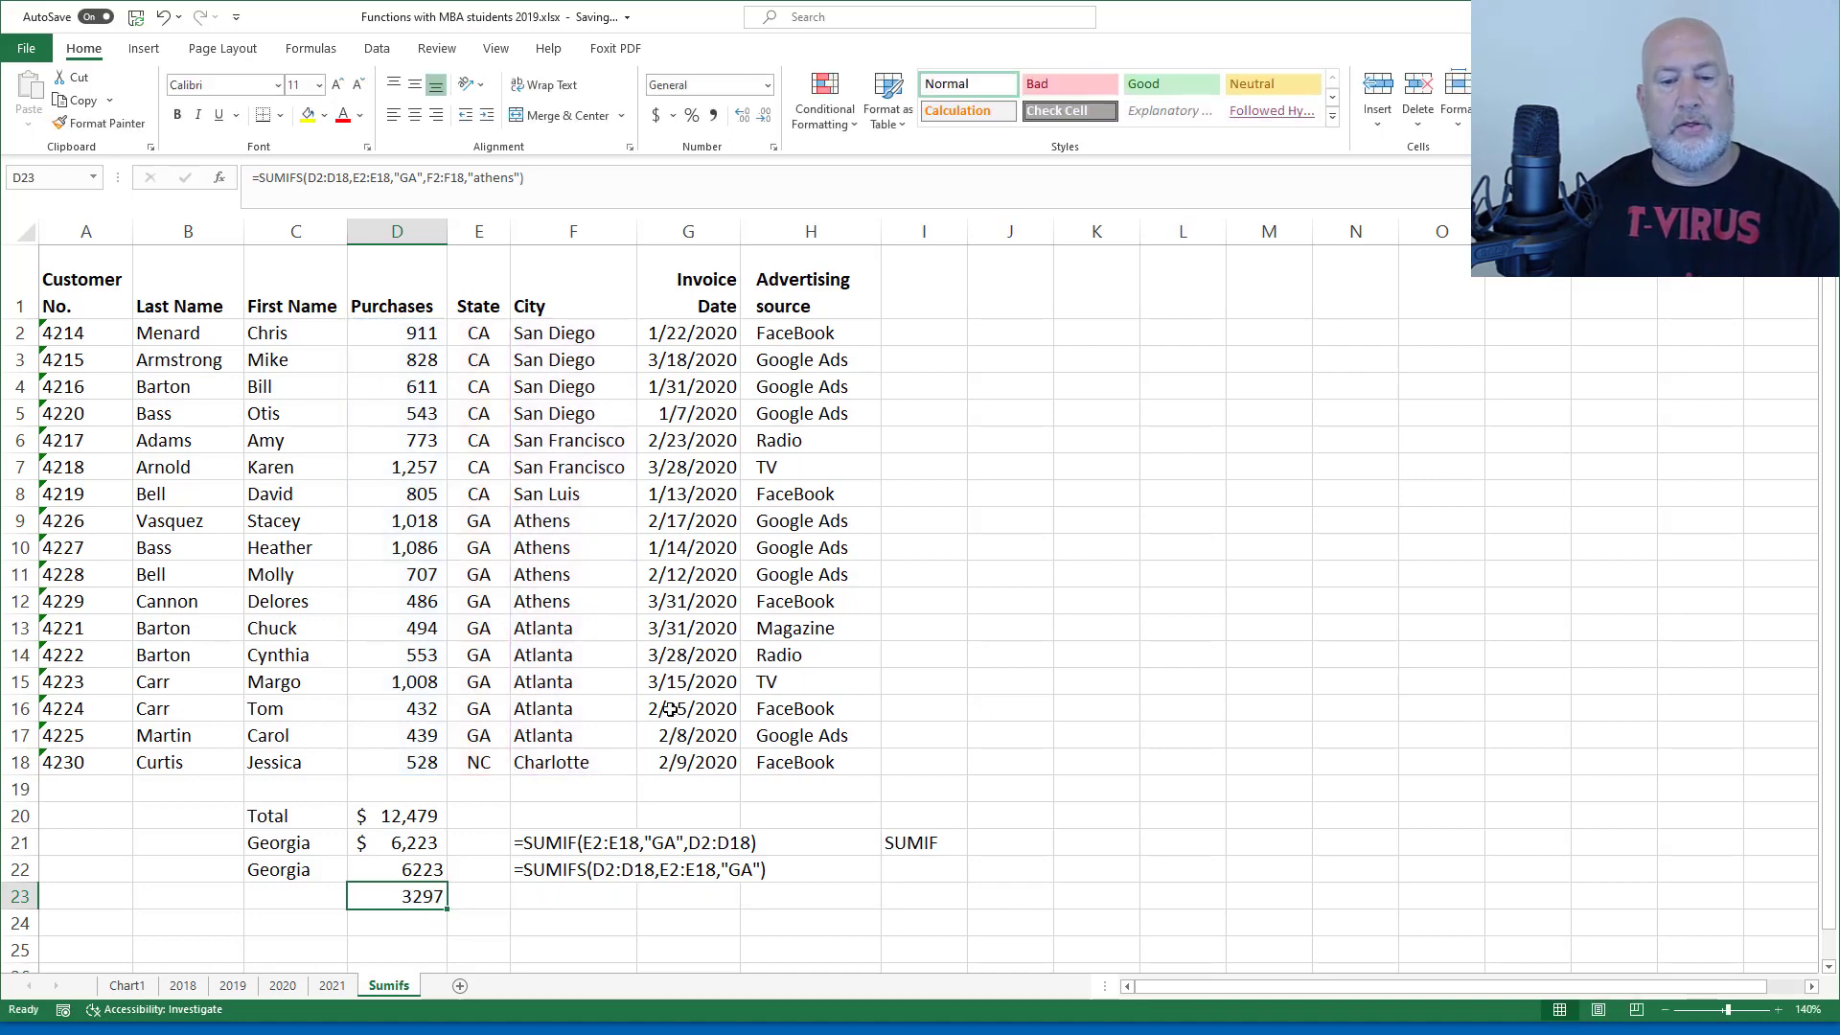
Display D23's formula in F23 with FORMULATEXT and verify Athens purchases total 3,297.
left_click(574, 899)
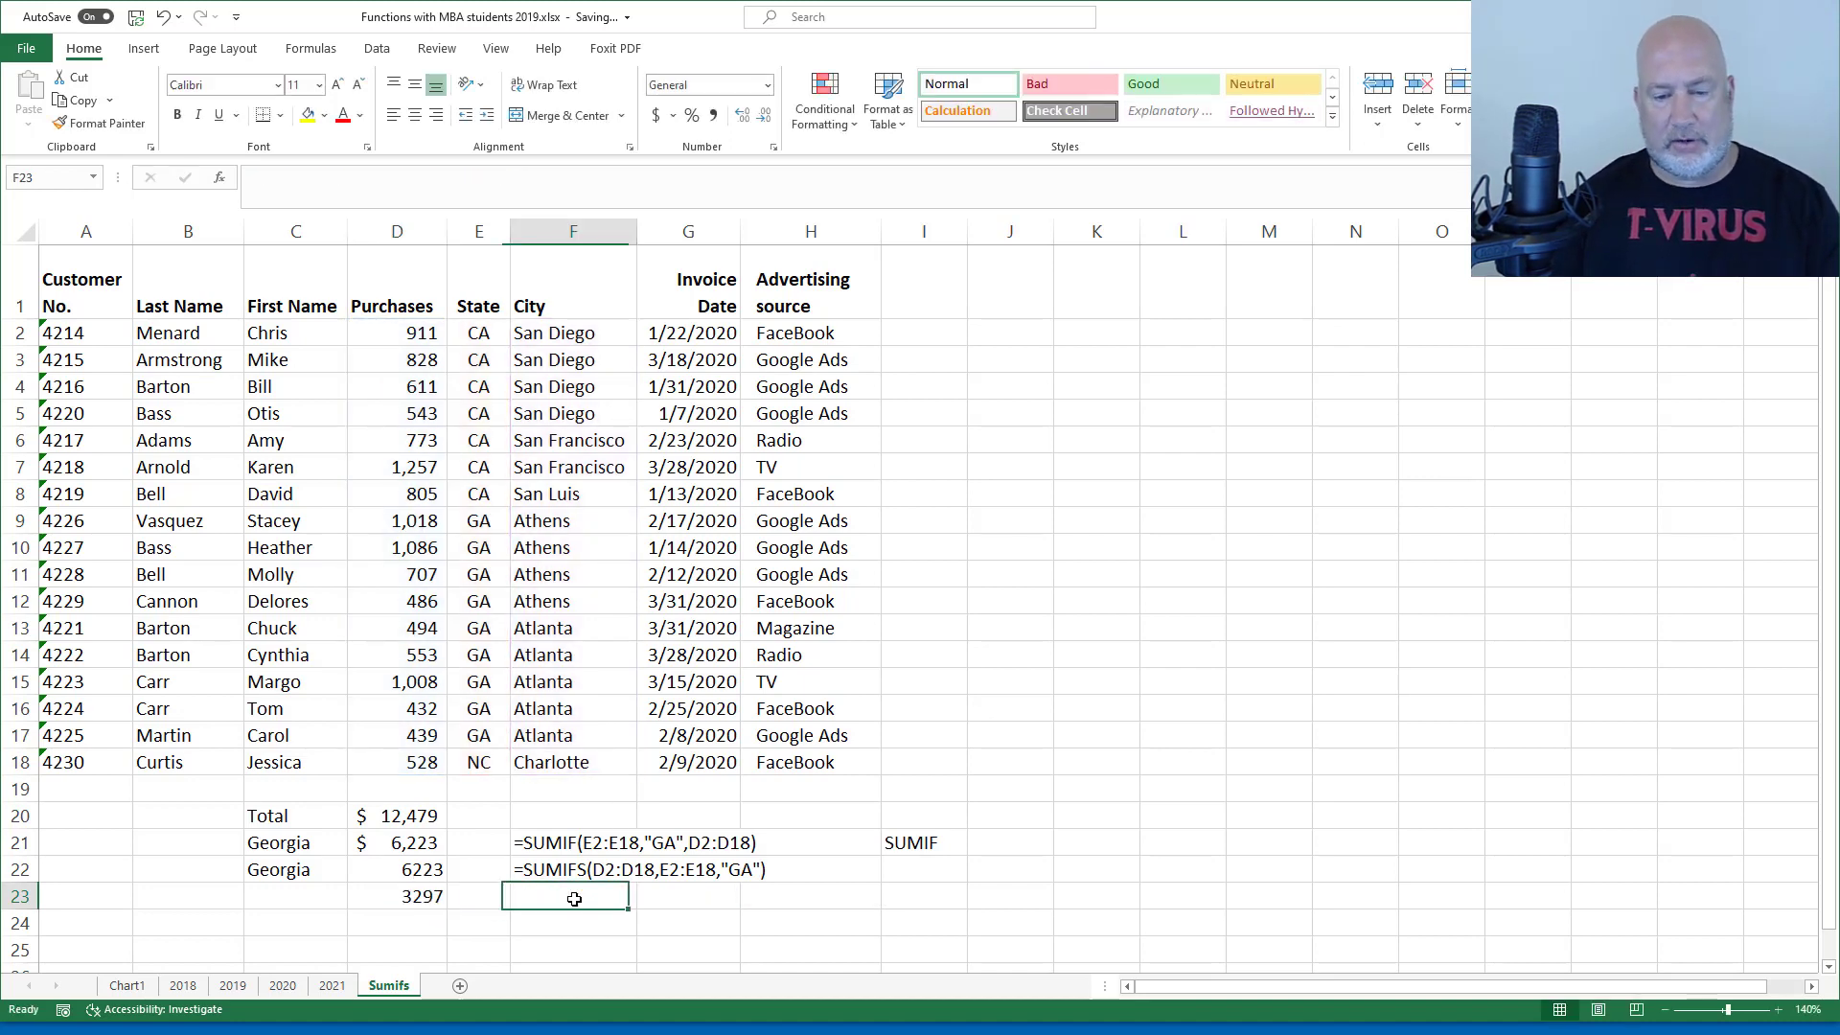
type("=form")
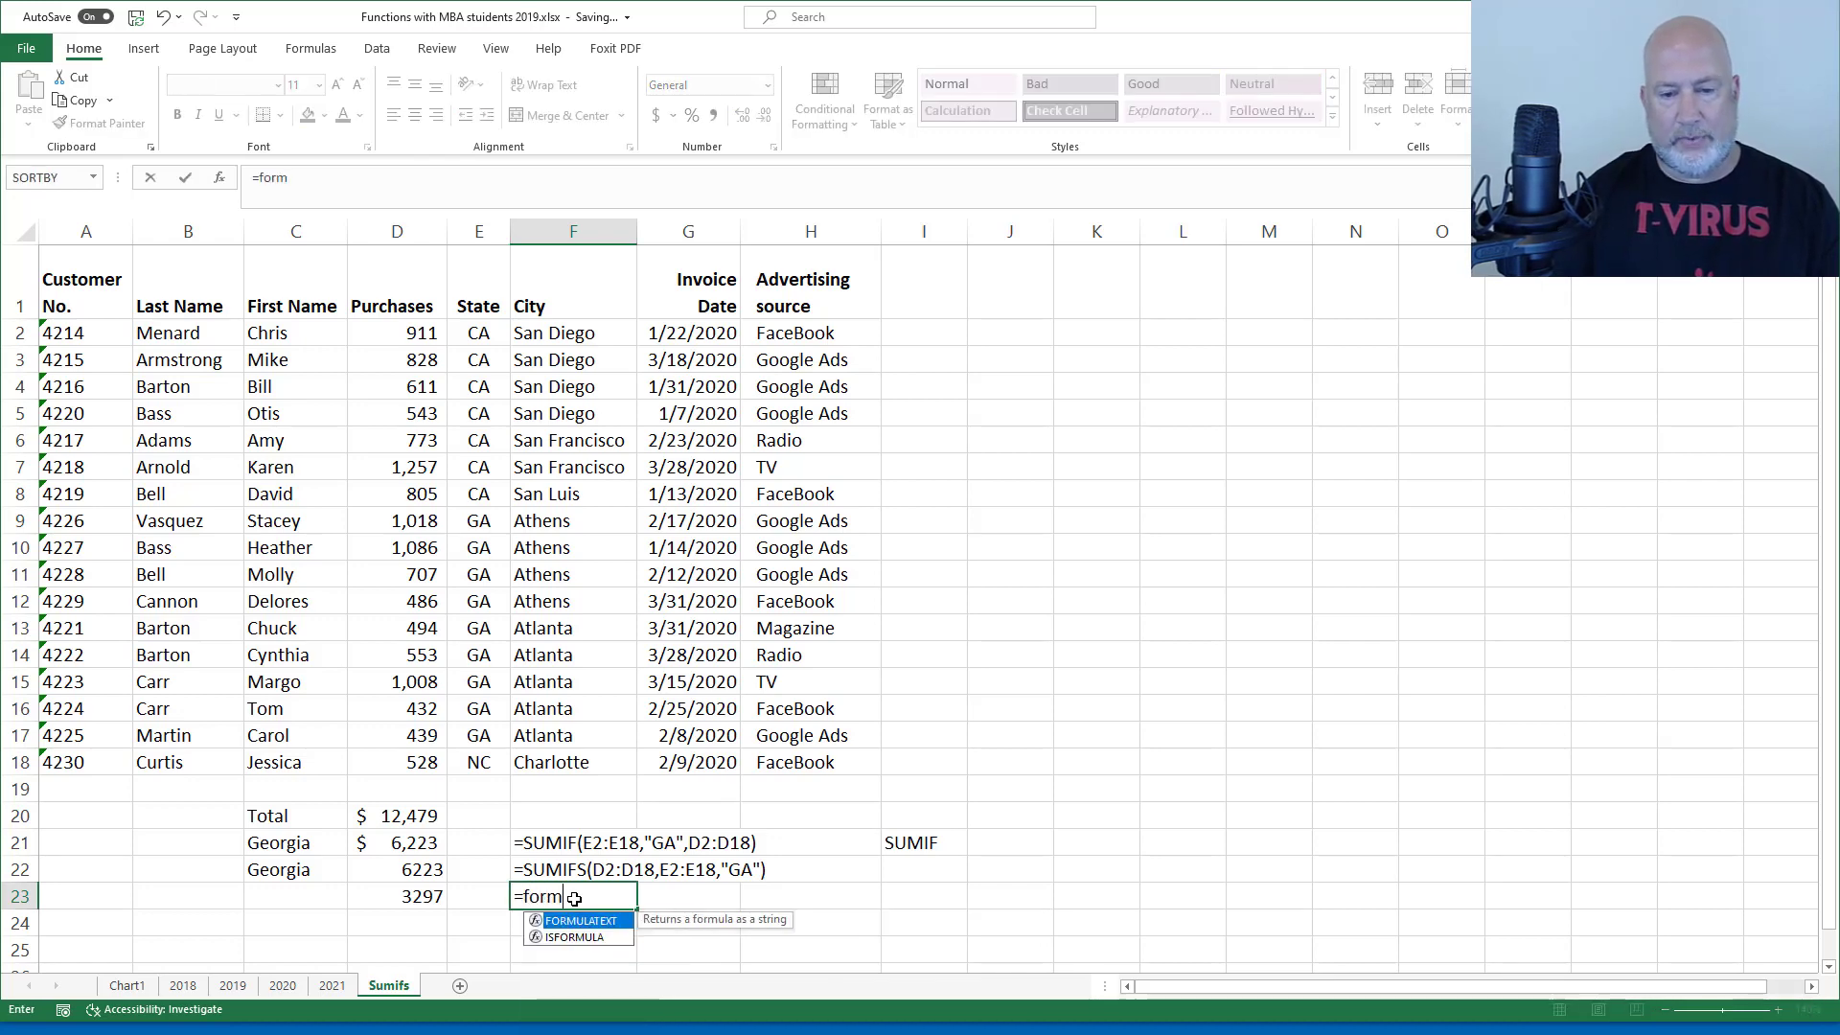
key("Tab")
key("Left")
key("Left")
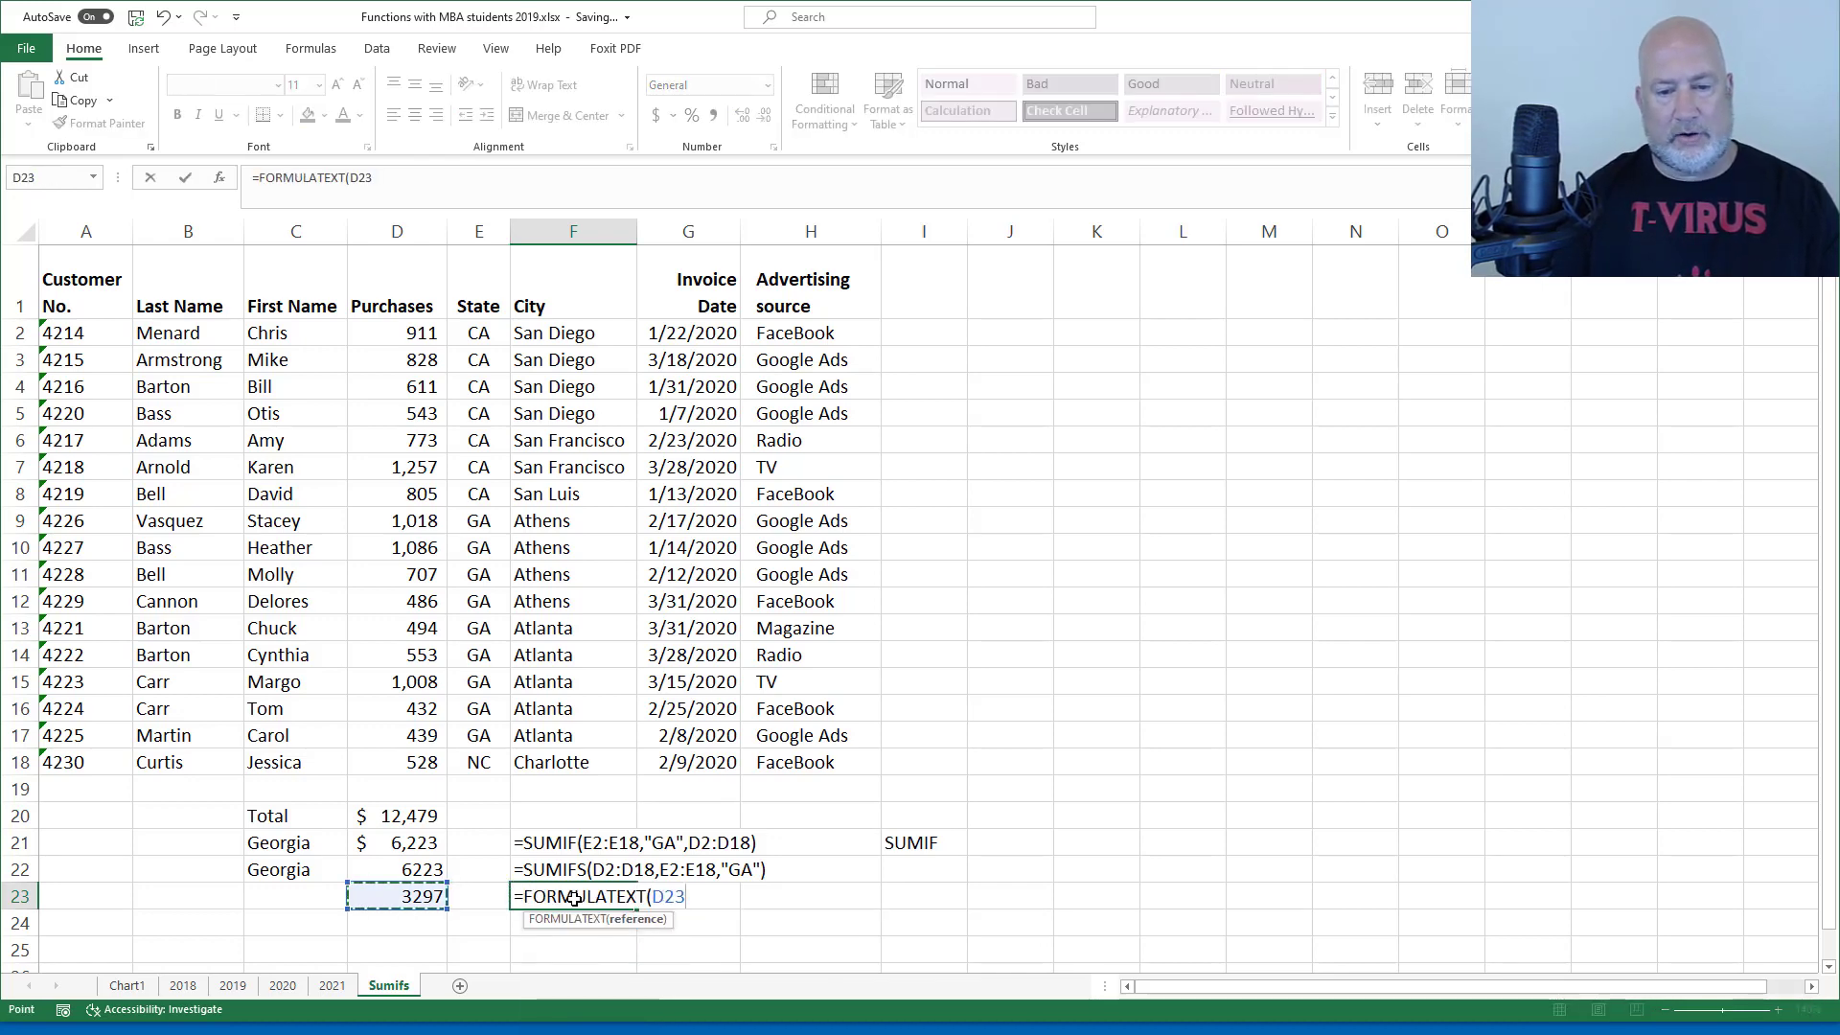
key("Return")
left_click(574, 899)
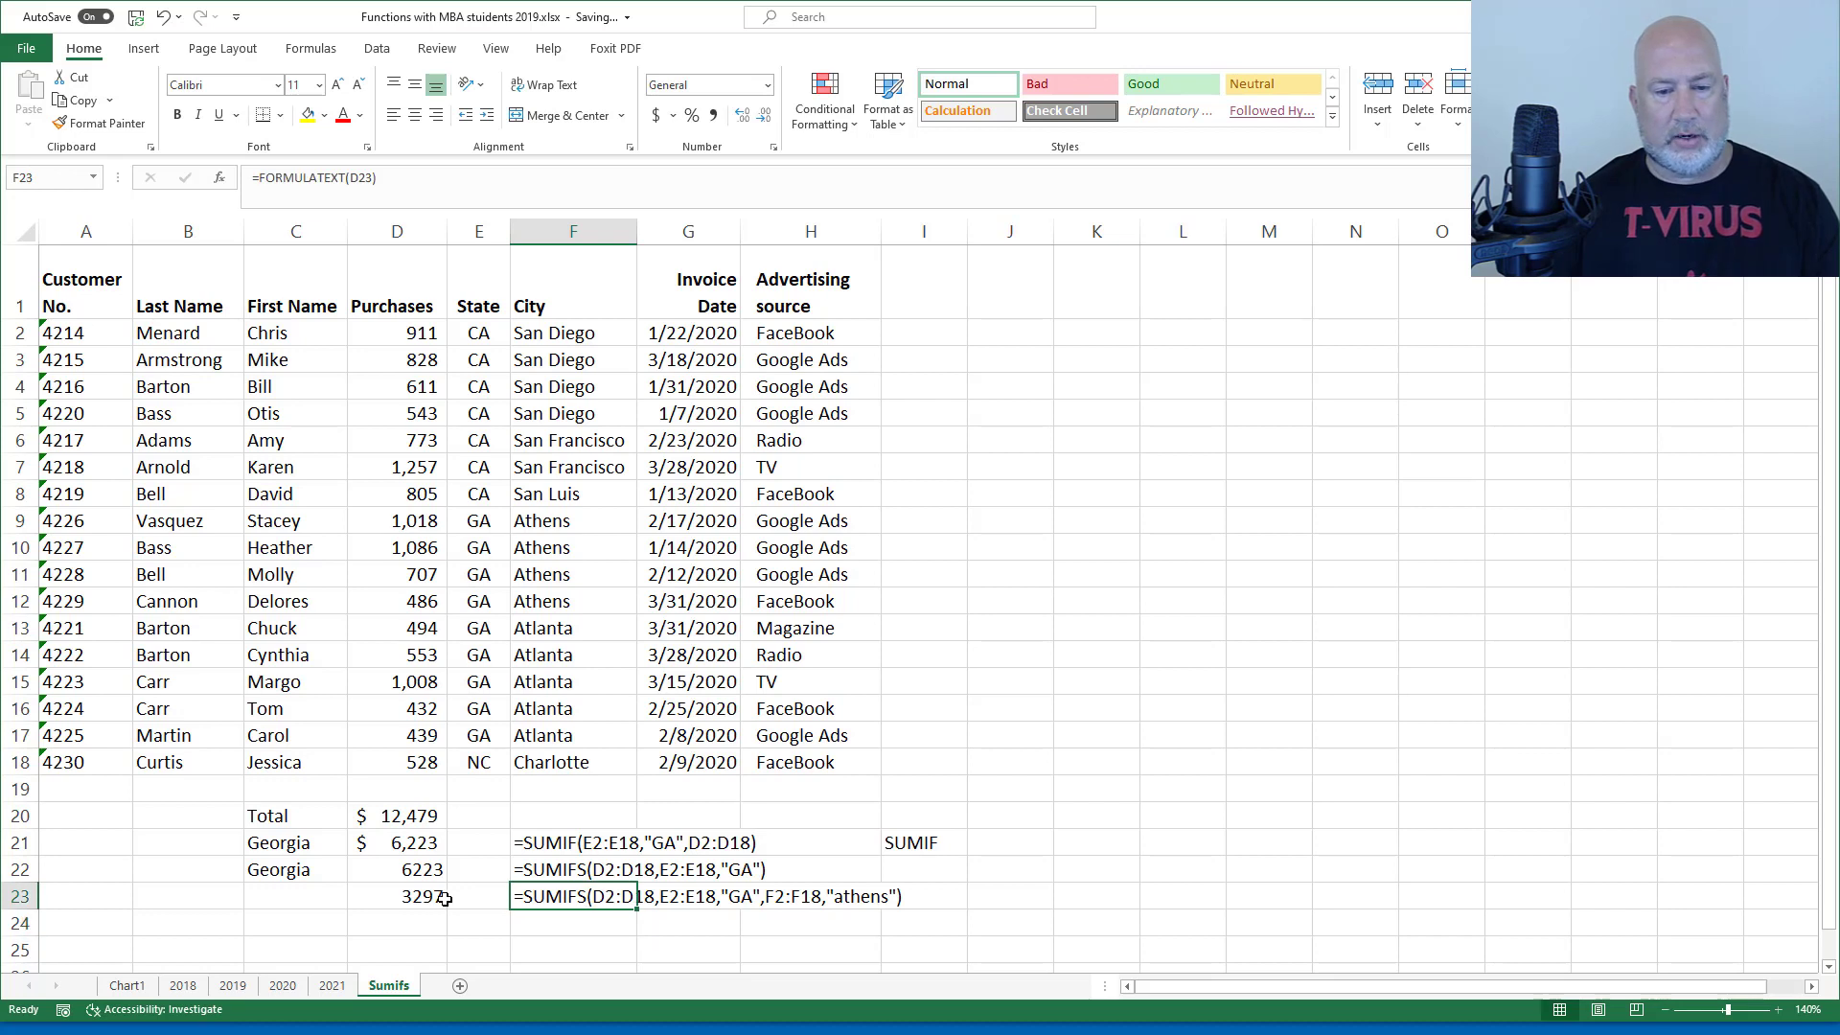
left_click_drag(415, 523, 405, 596)
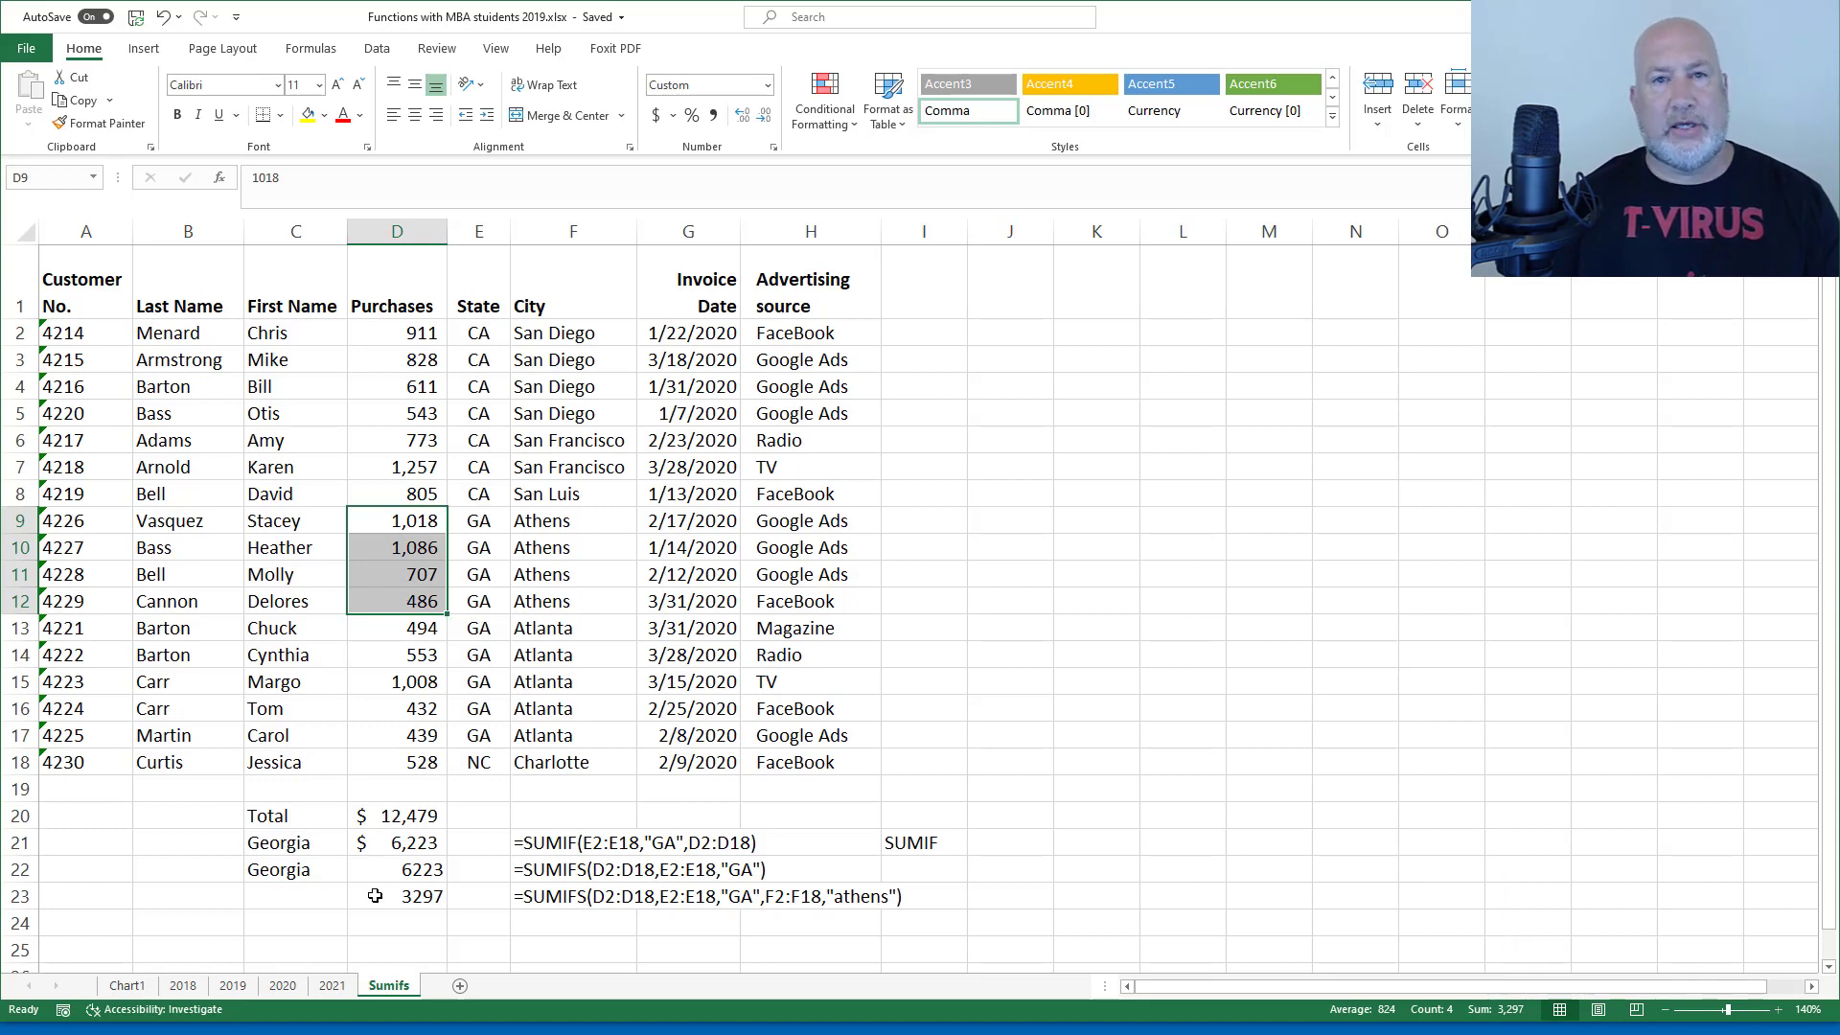
Add criteria headings State in K1, City in L1, and a bold Total in N1.
left_click(1094, 288)
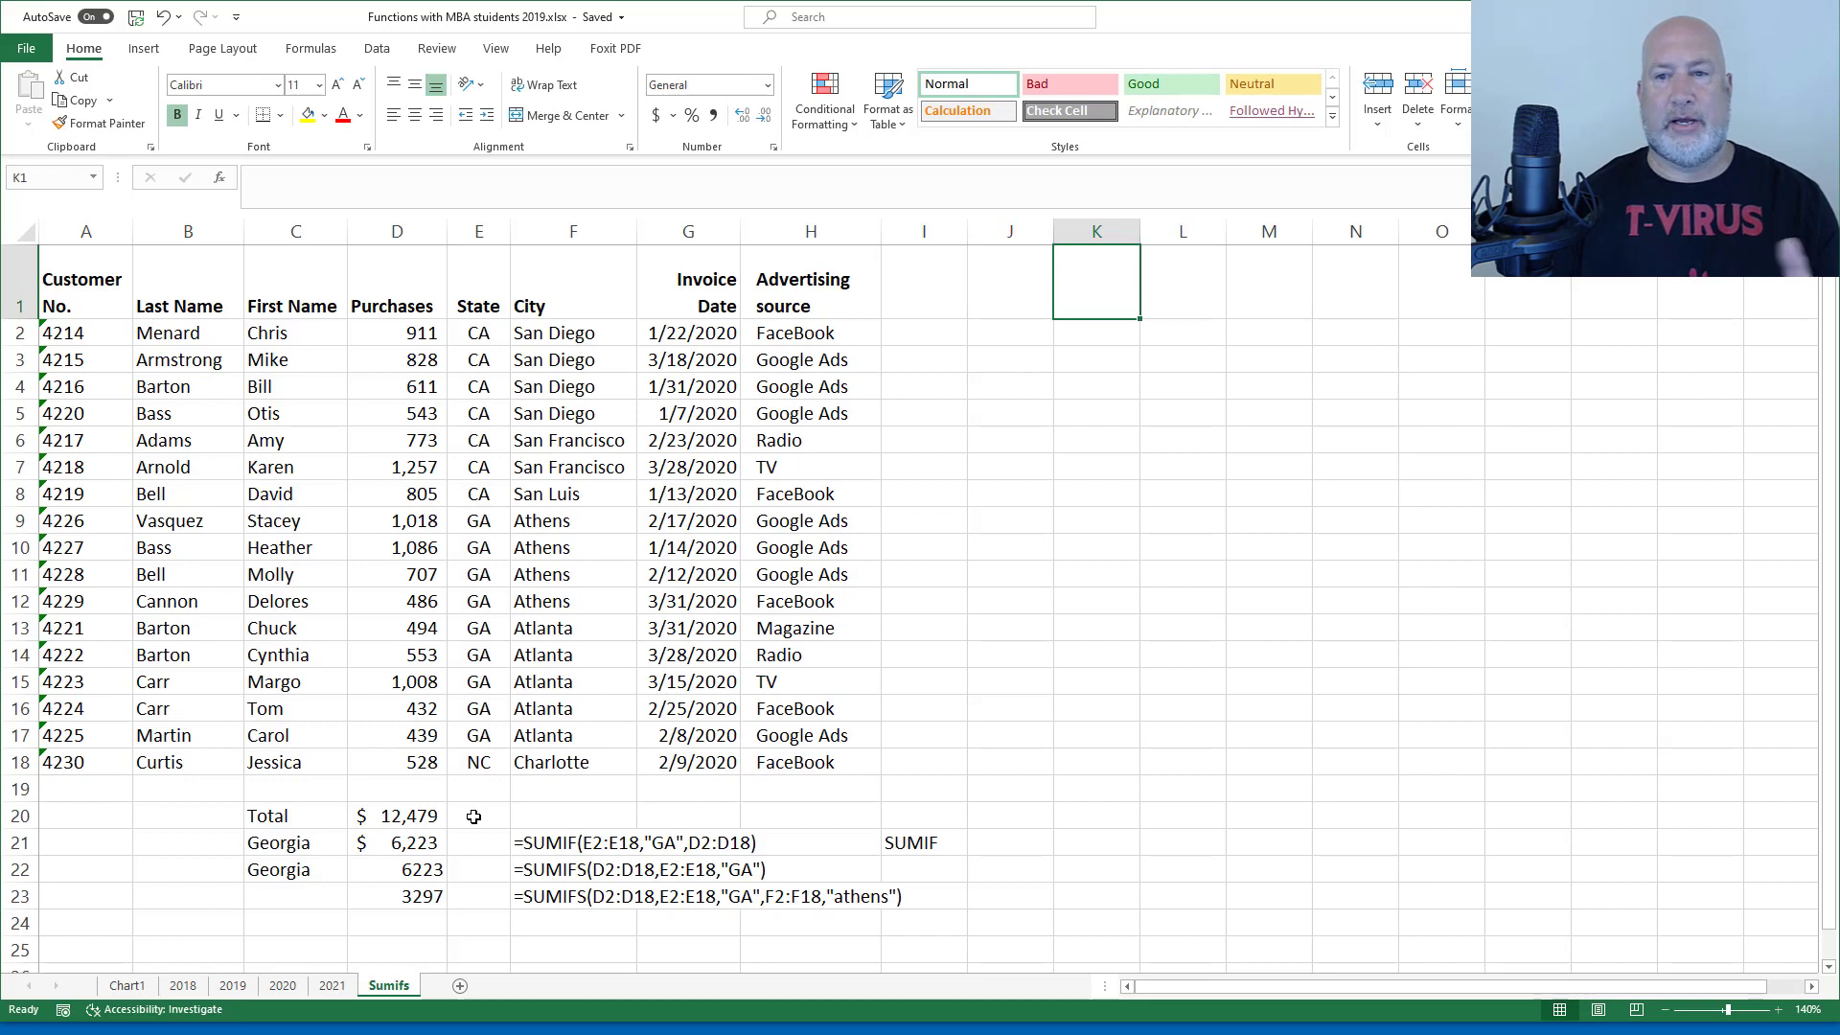
type("State")
key("Tab")
type("A")
key("BackSpace")
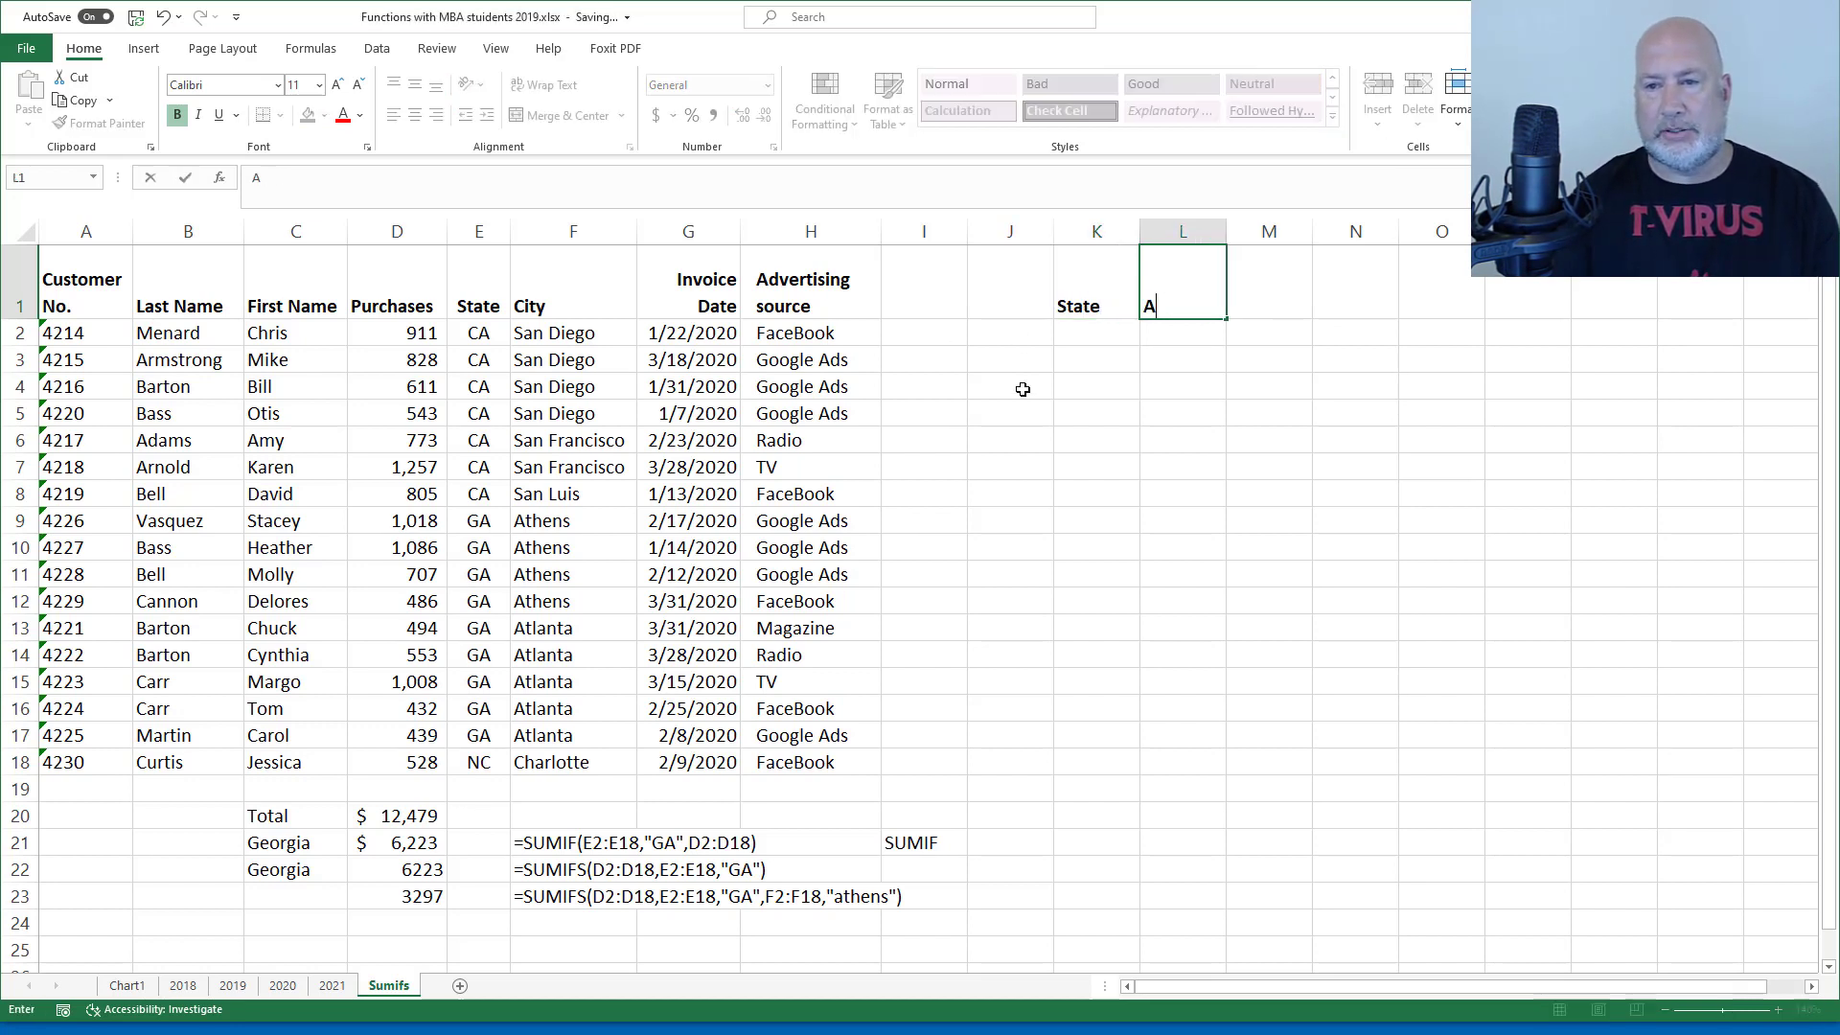
type("City")
key("Tab")
key("Tab")
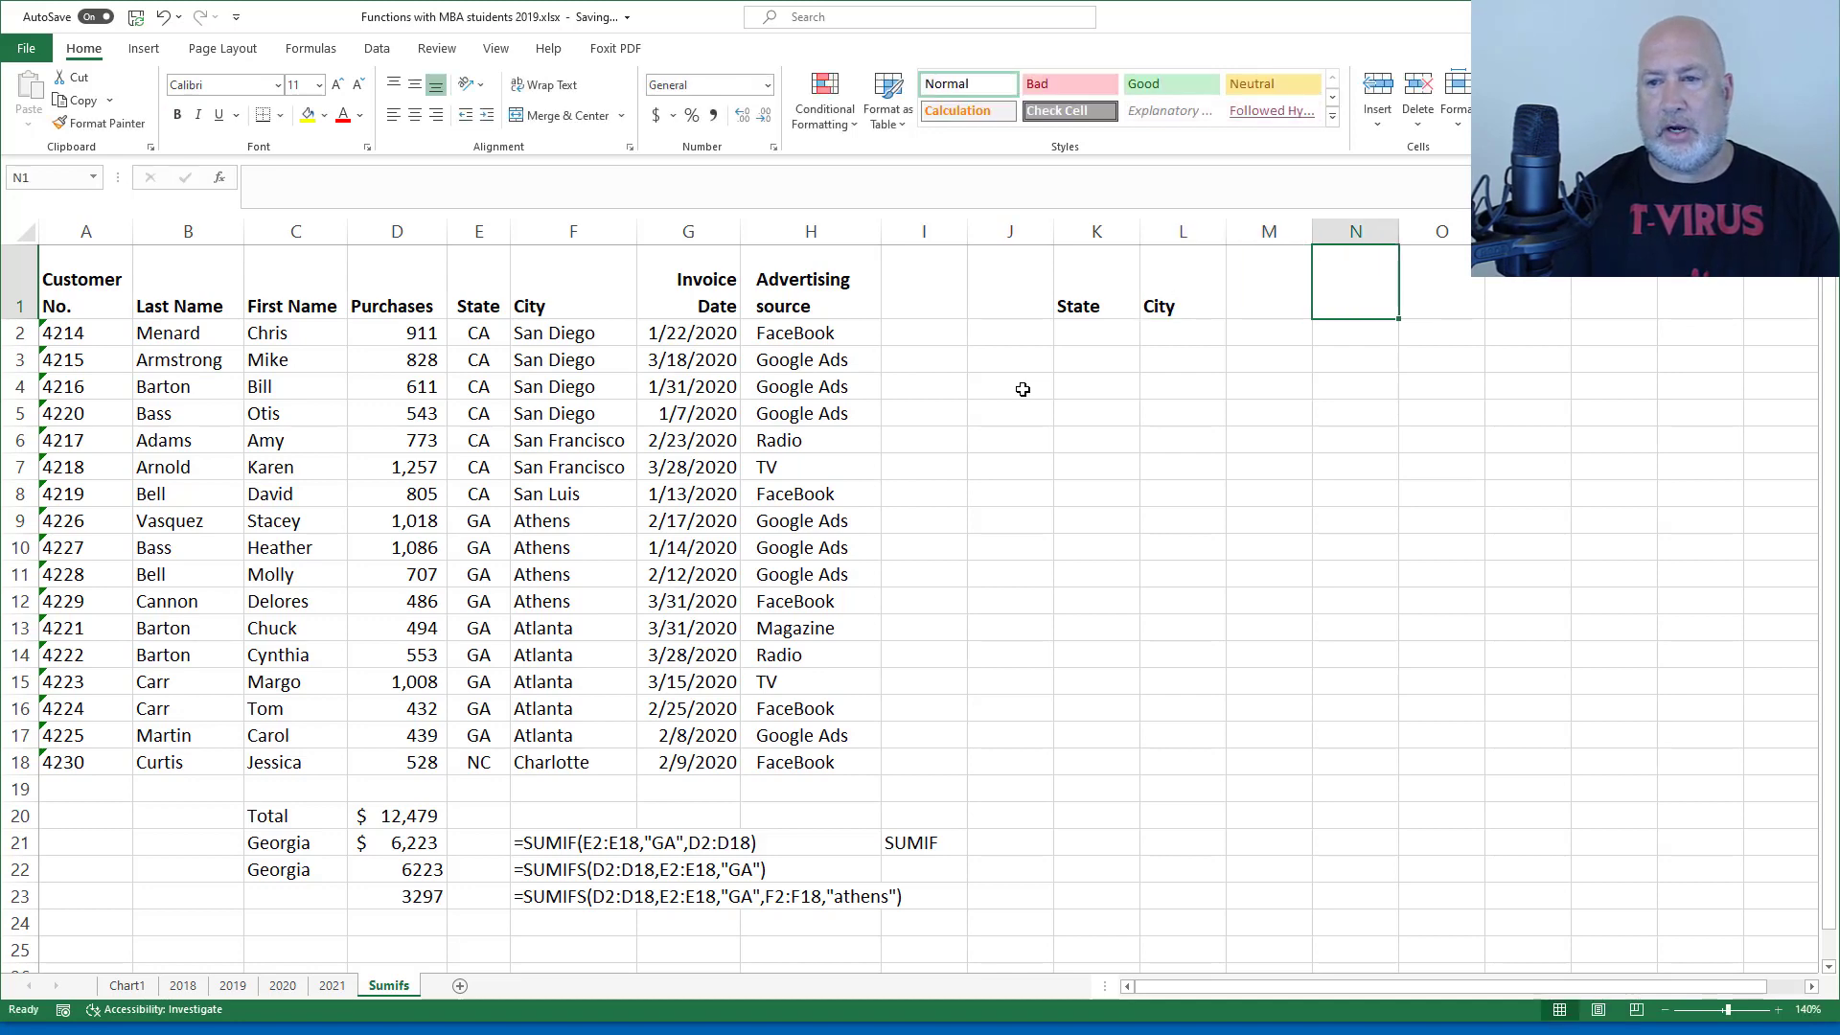
type("Total")
key("Return")
key("Up")
key("Right")
key("Right")
left_click(1380, 305)
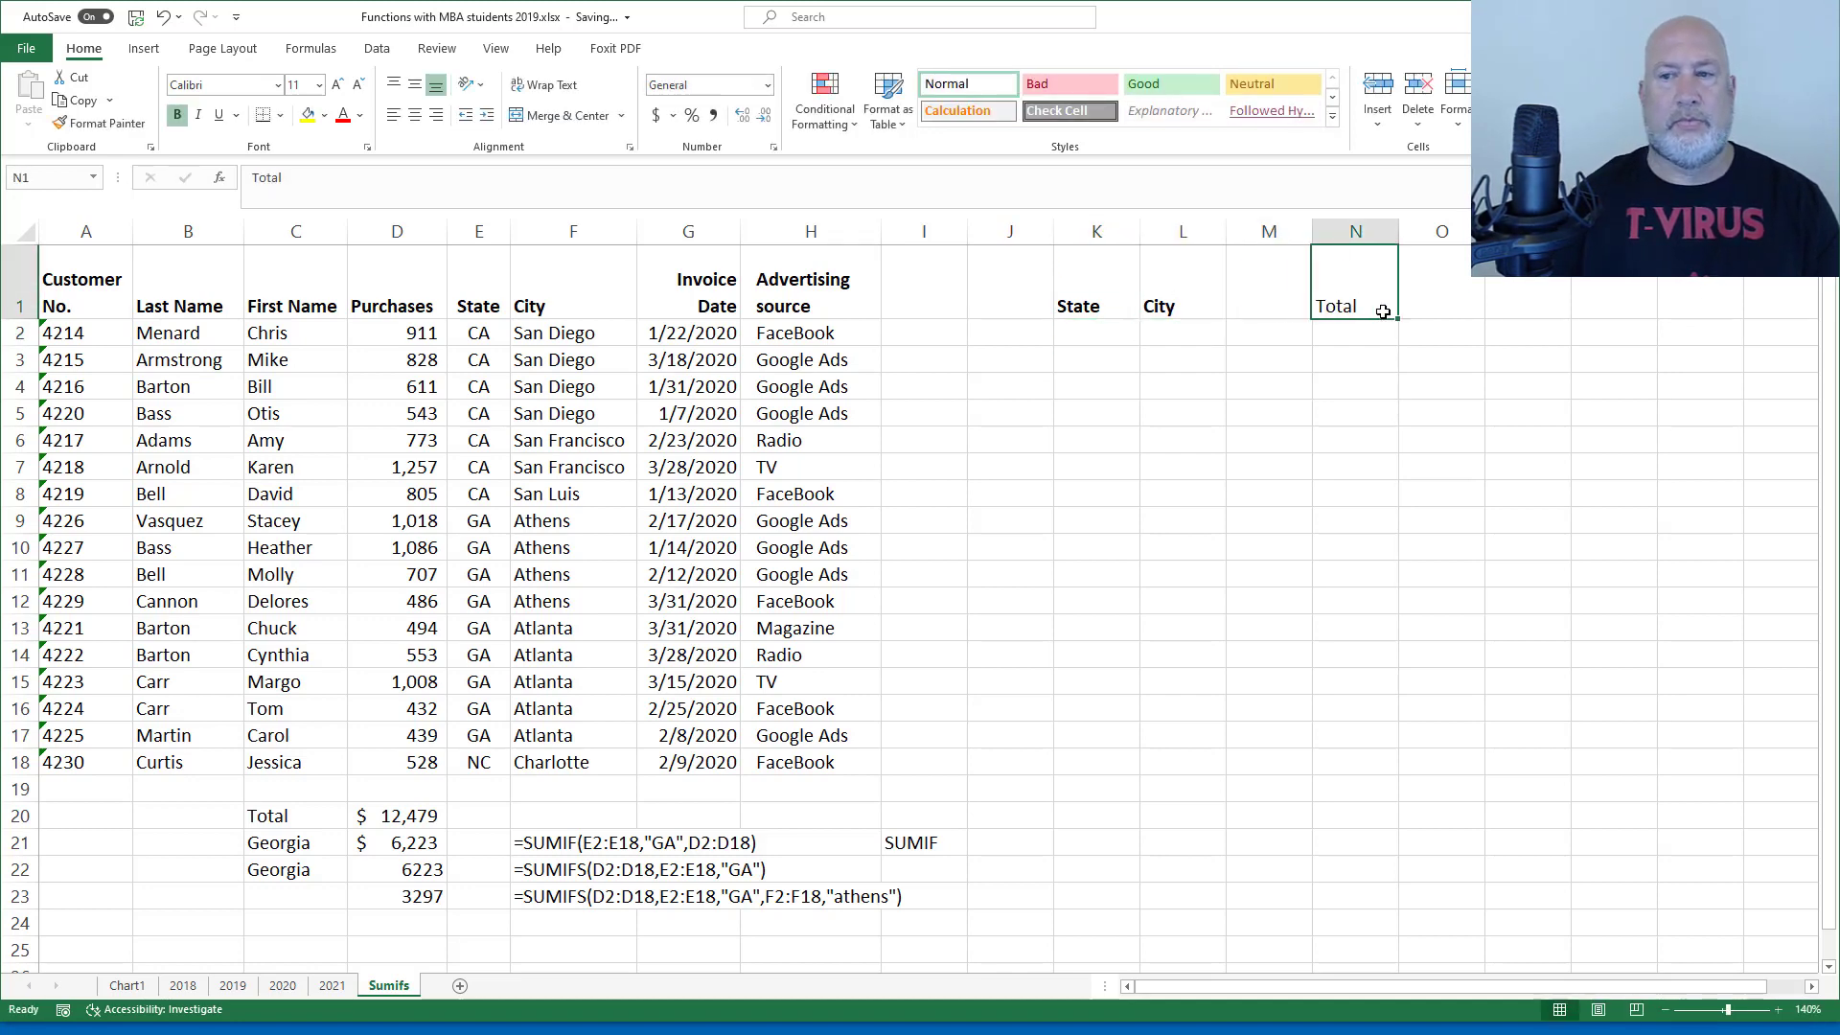
left_click(177, 115)
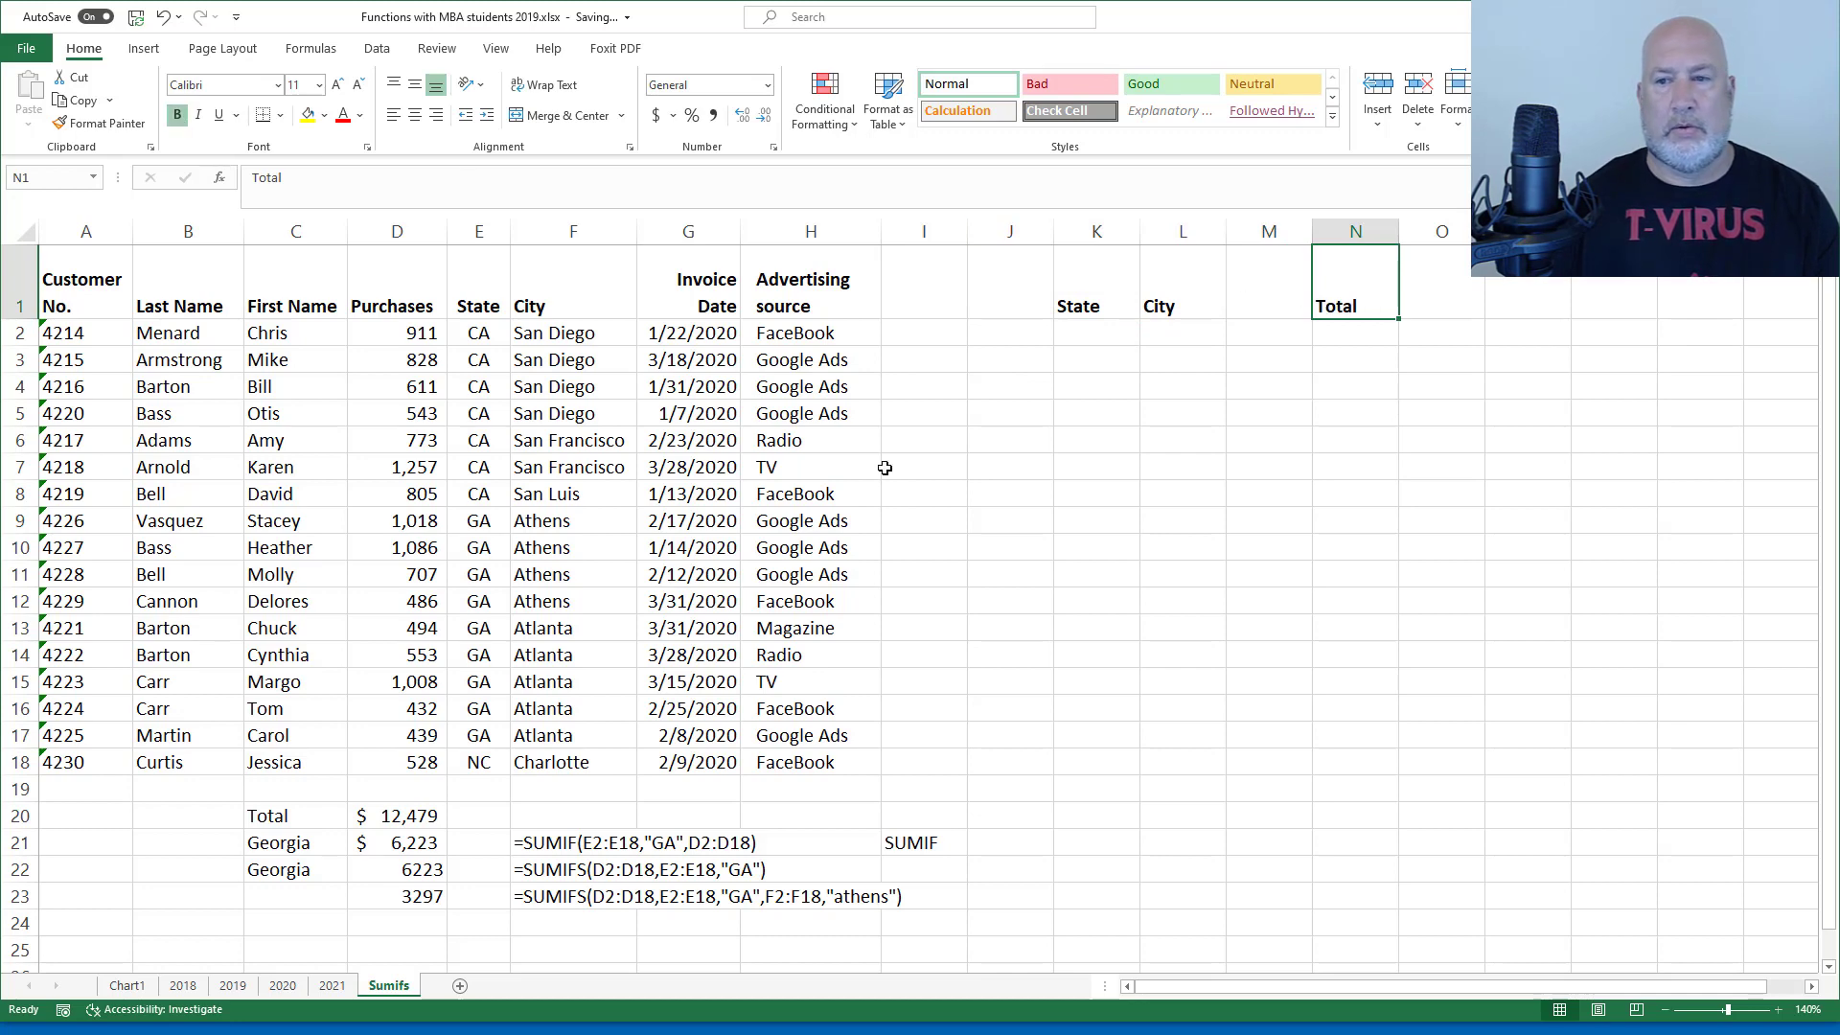
Enter criteria GA in K2 and Athens in L2, and start =SUMIFS( in N2.
left_click(1102, 328)
type("GA")
key("Tab")
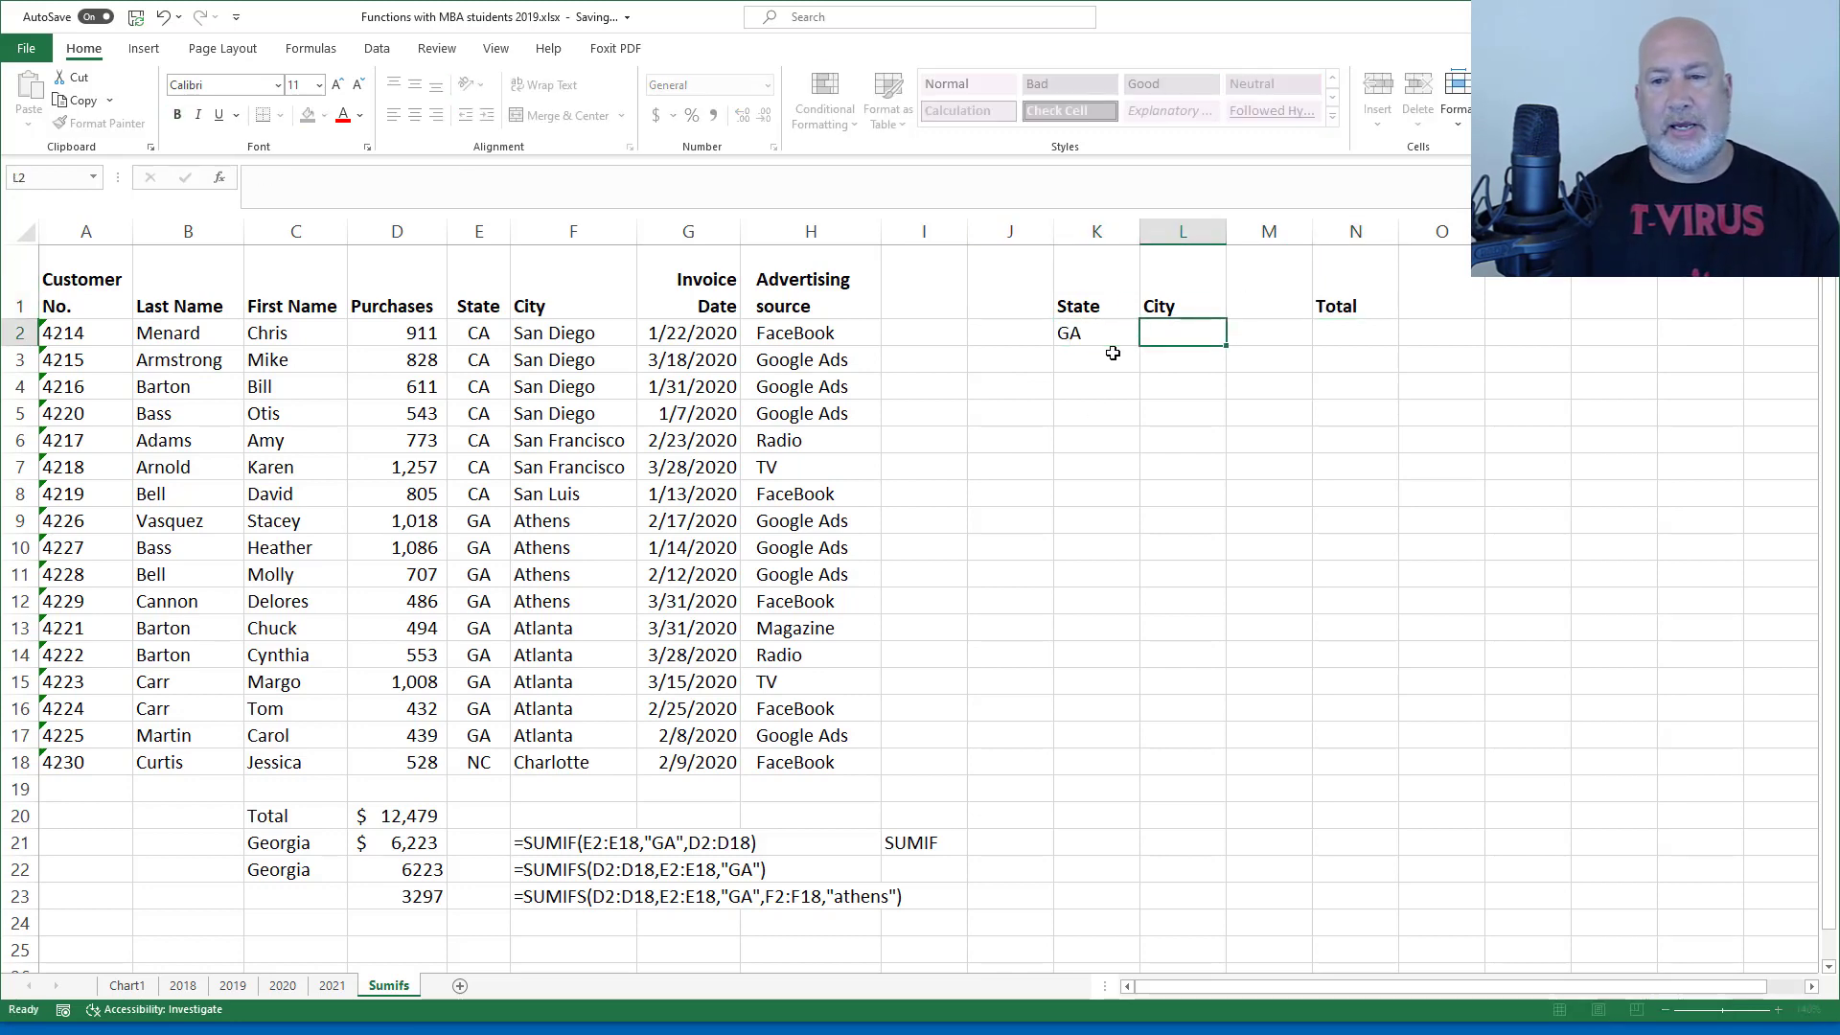
type("Athen")
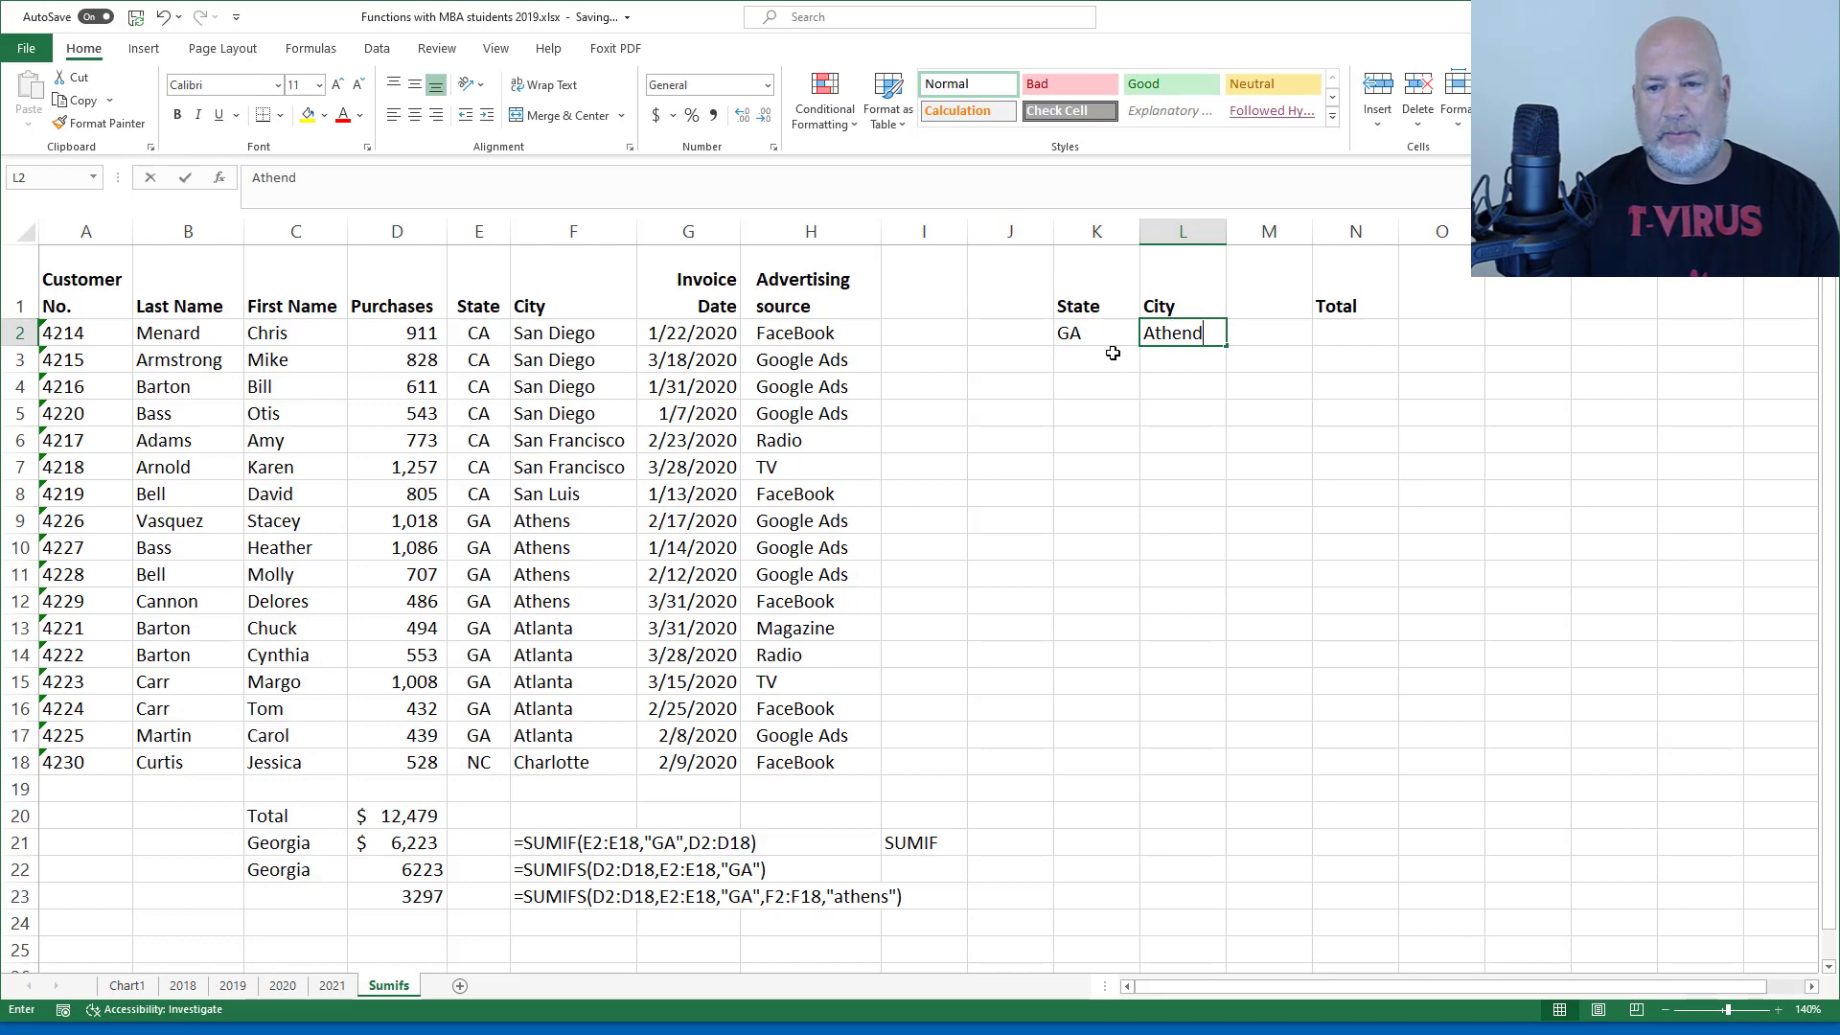
type("s")
key("Tab")
key("Tab")
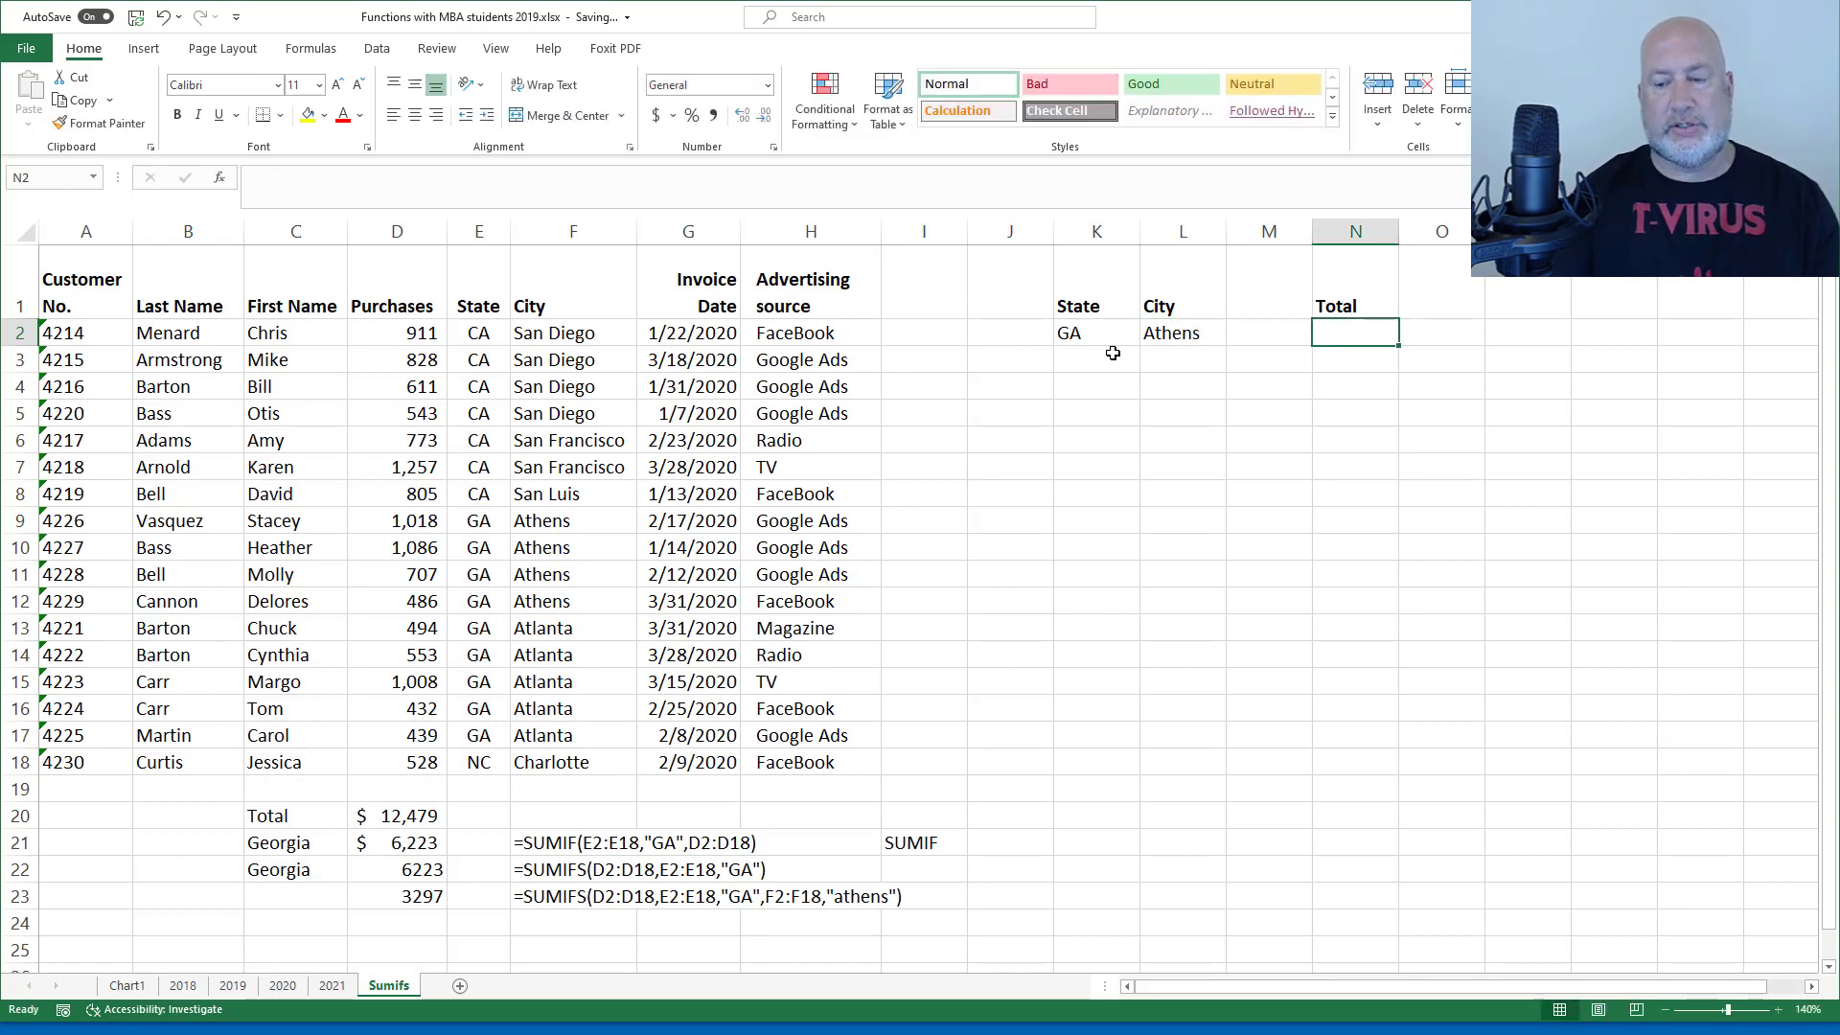
type("=sumifss")
key("BackSpace")
key("Tab")
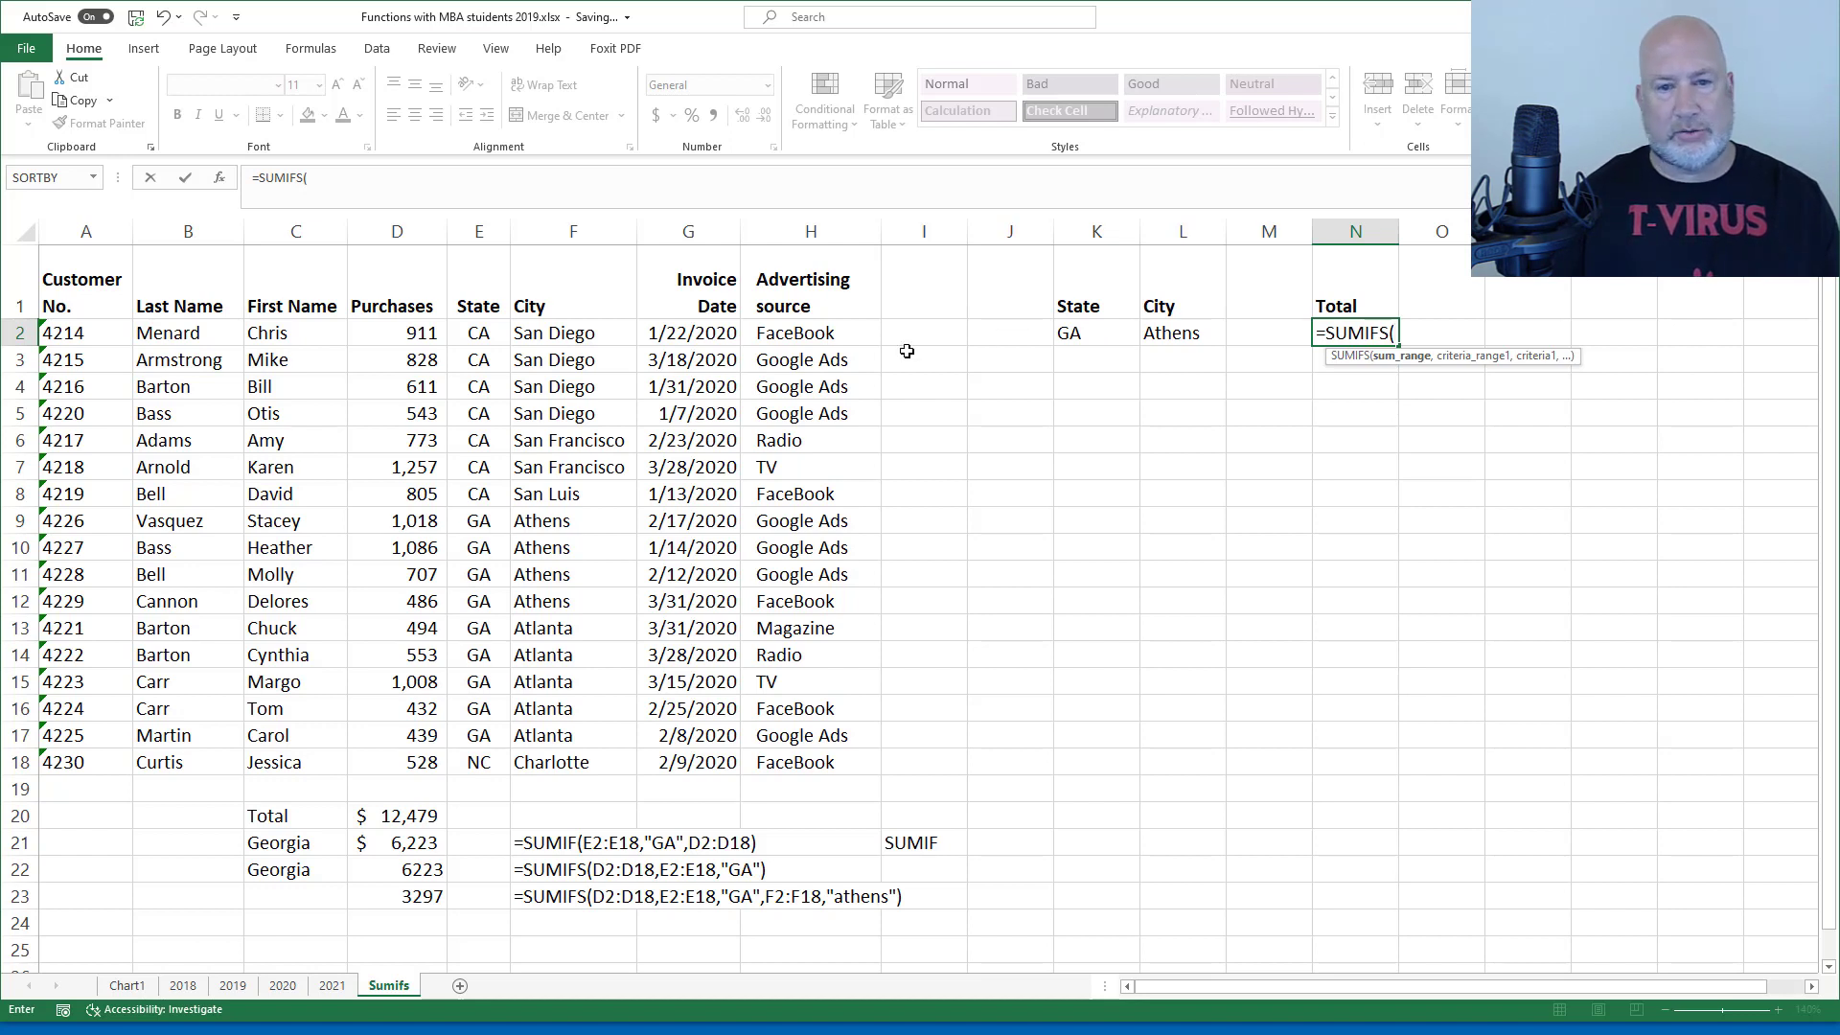
Complete N2 as =SUMIFS(D2:D18,E2:E18,K2,F2:F18,L2), returning 3297.
left_click_drag(414, 335, 415, 759)
type(",")
left_click_drag(492, 345, 488, 759)
type(",")
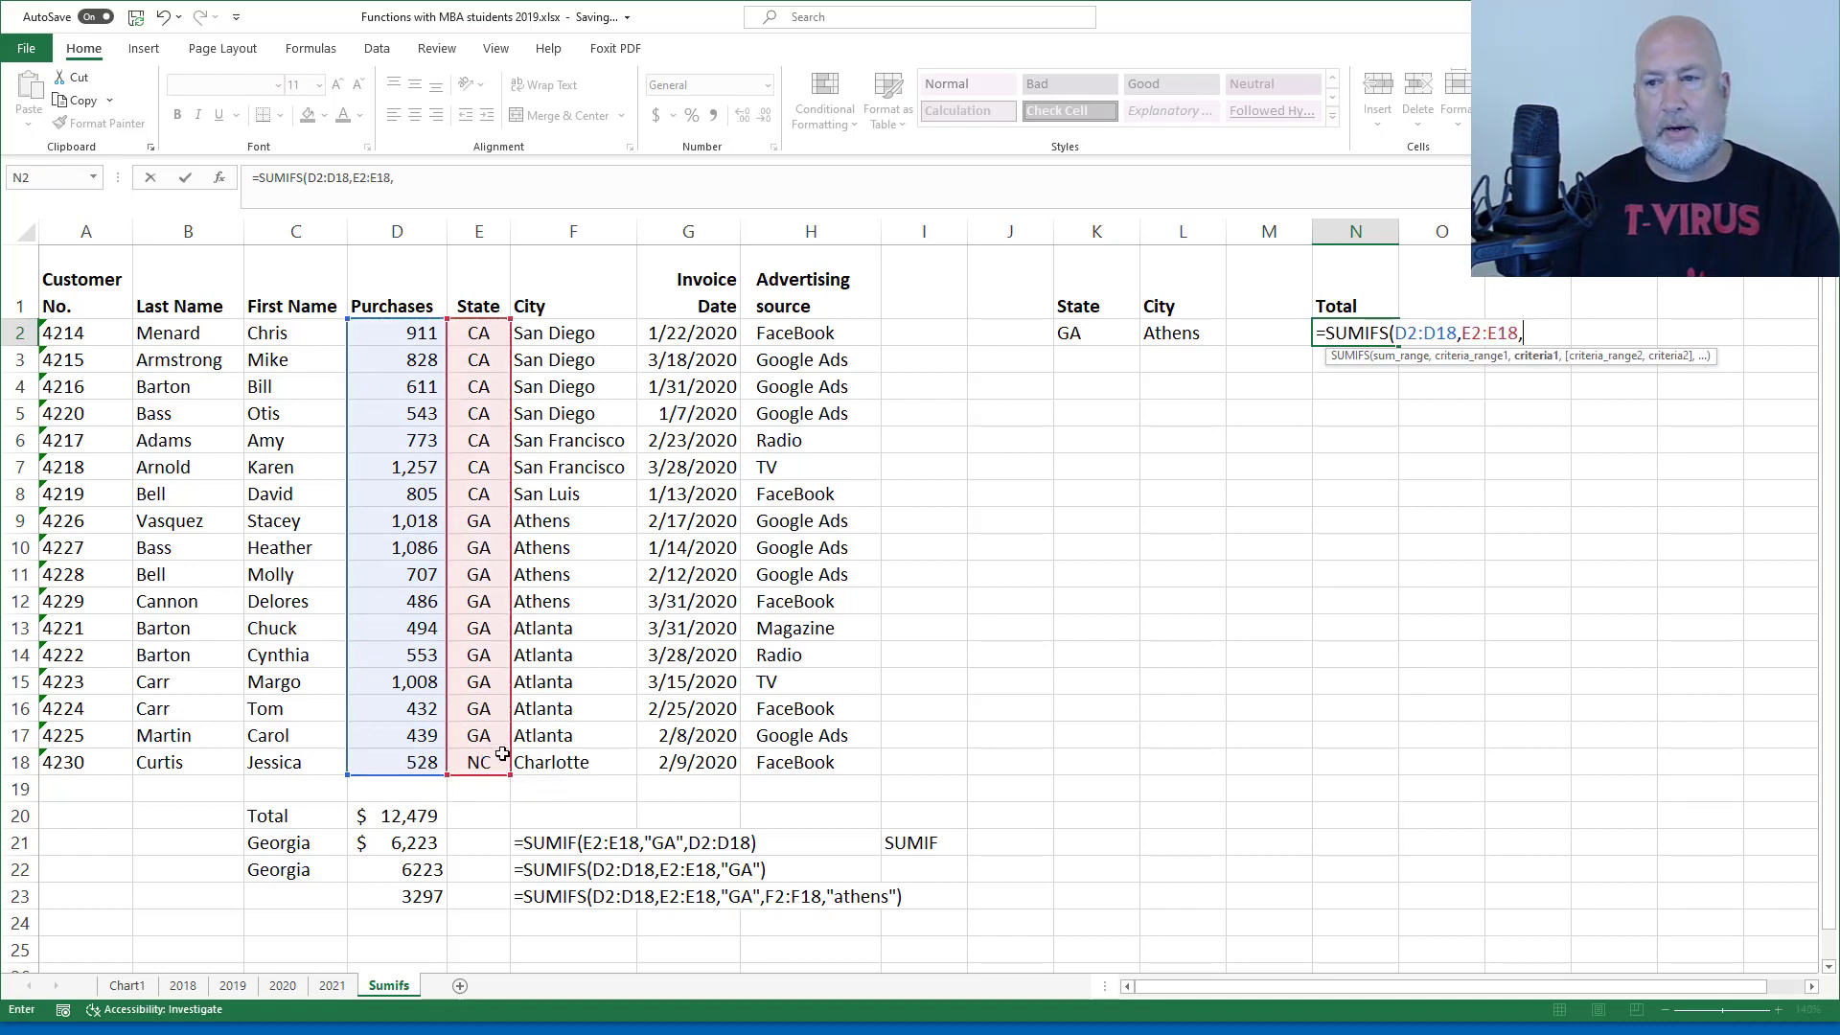
left_click(1091, 332)
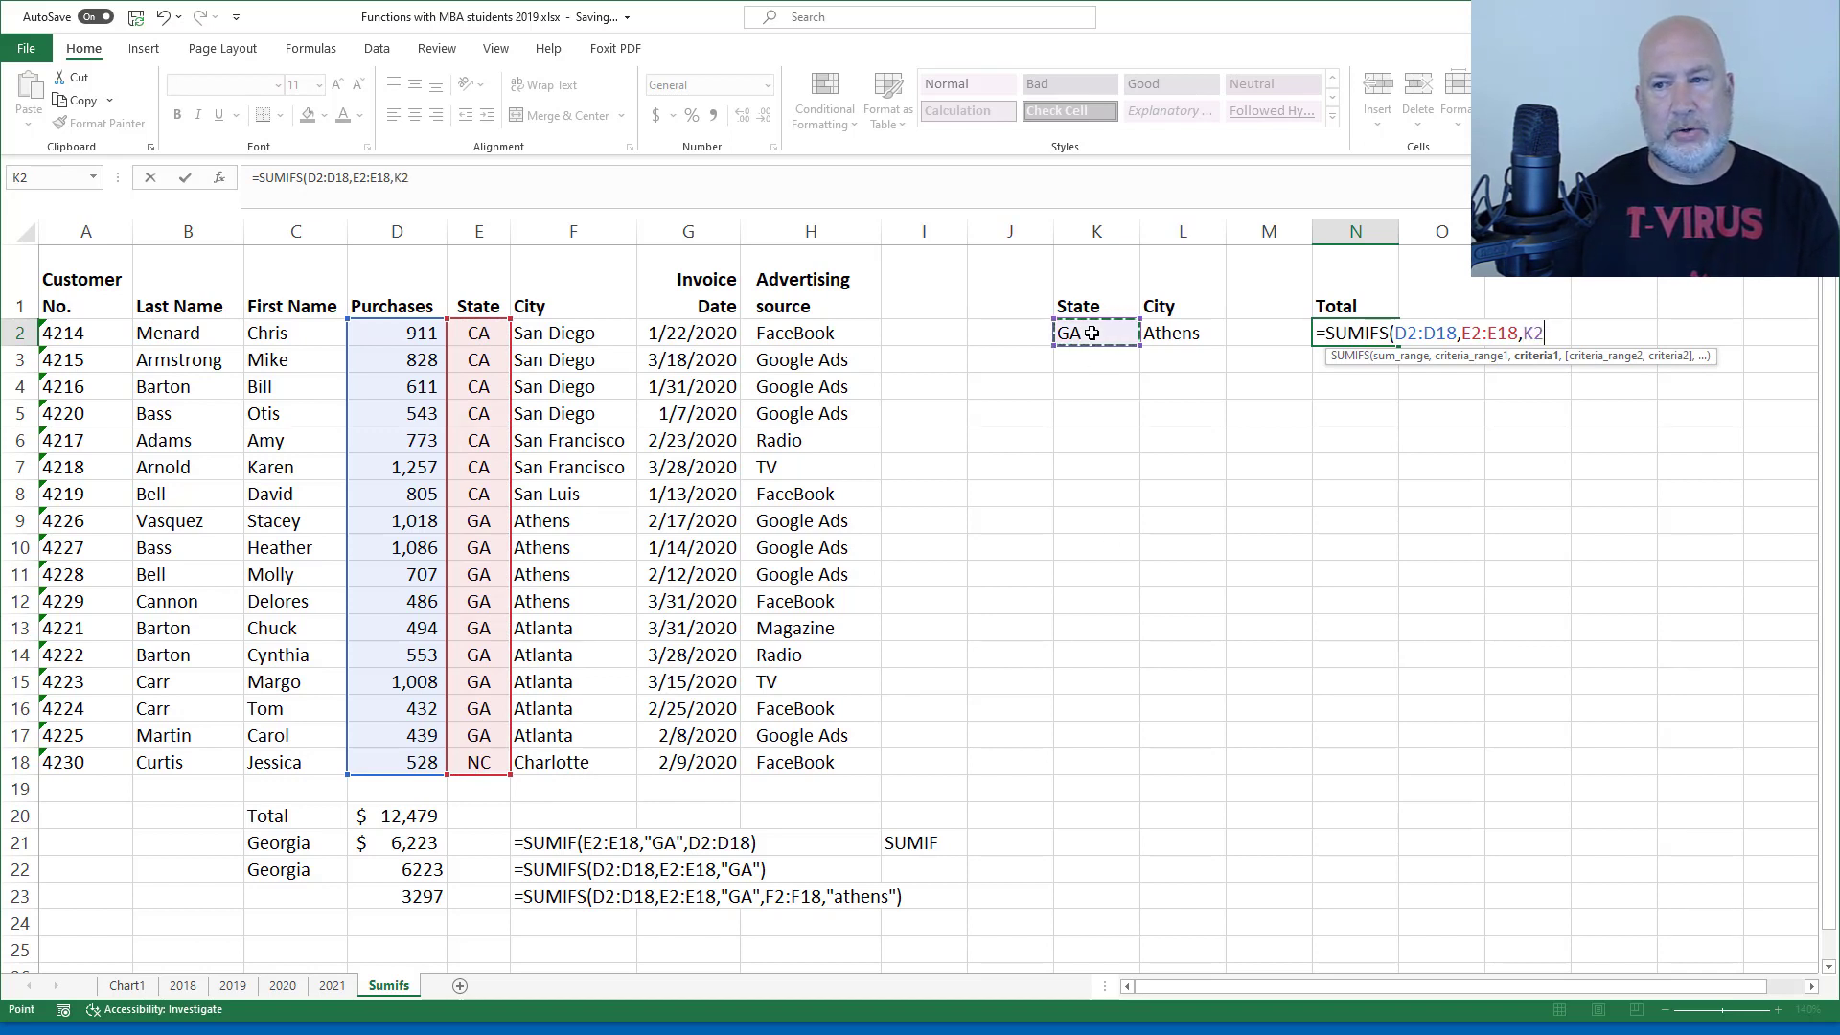
type(",")
left_click(601, 334)
left_click_drag(605, 399, 584, 757)
type(",")
left_click(1186, 336)
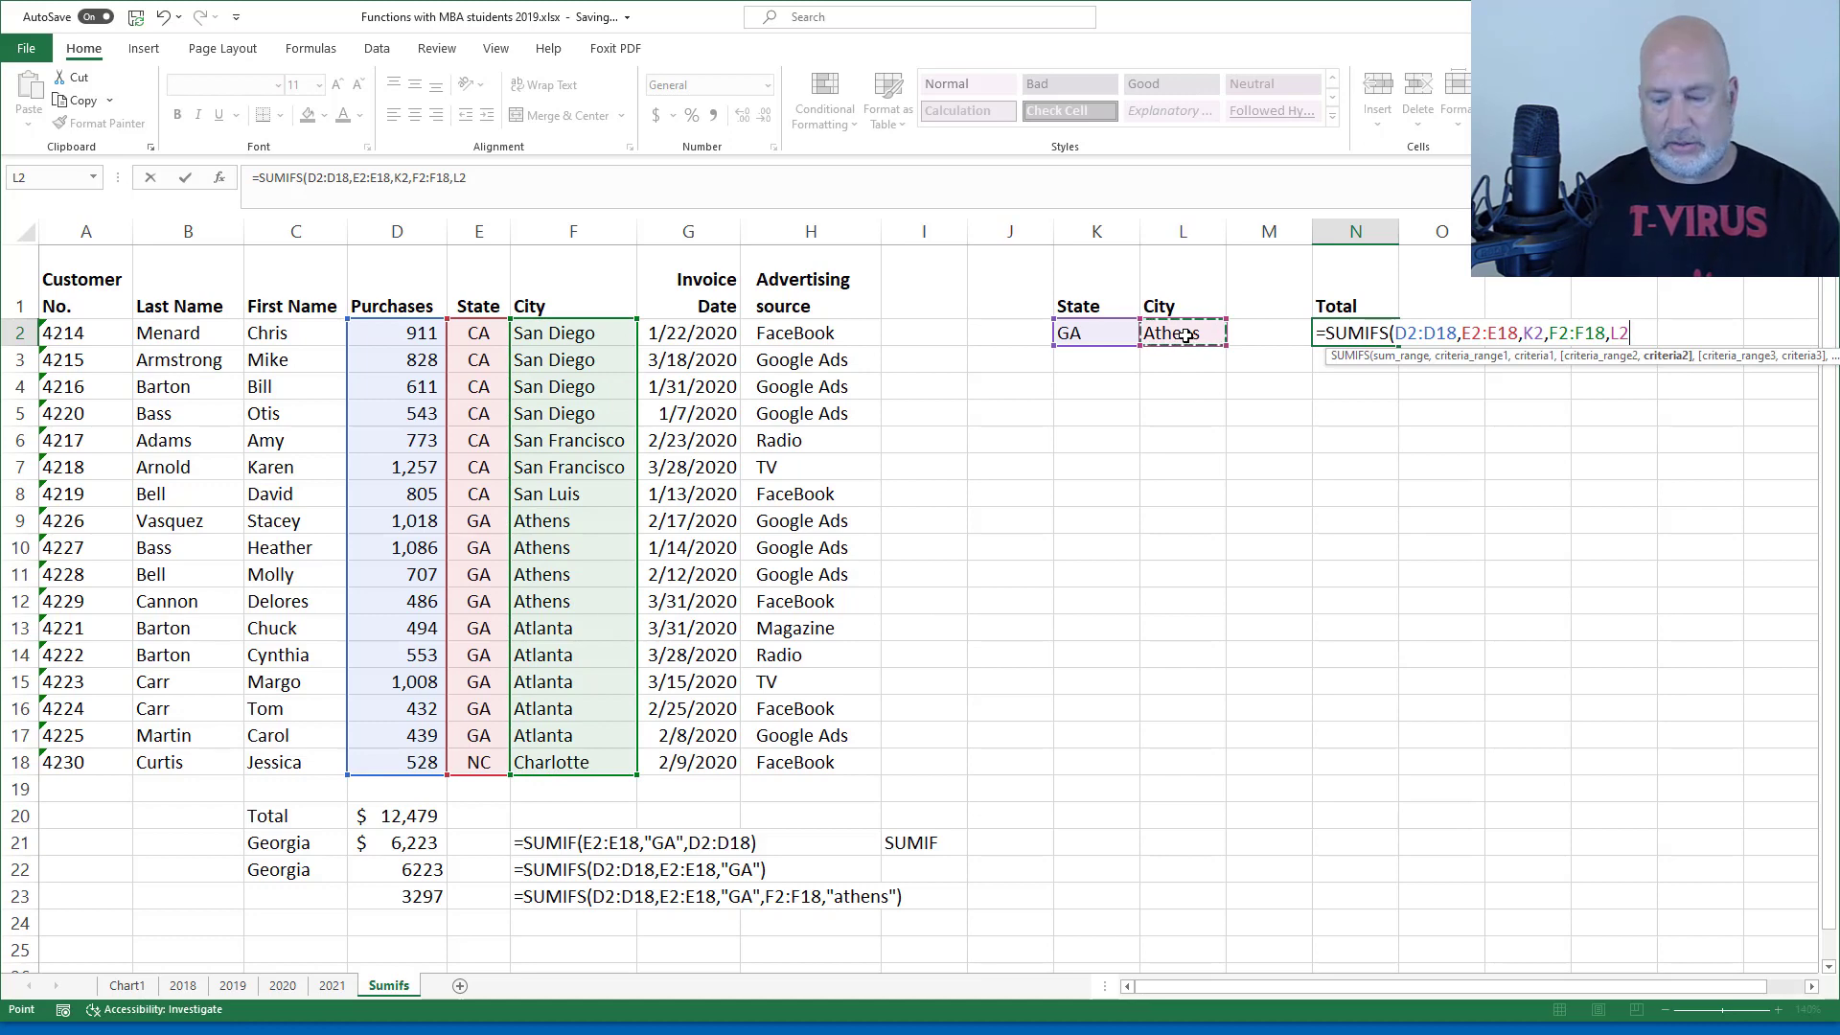
key("ctrl+Return")
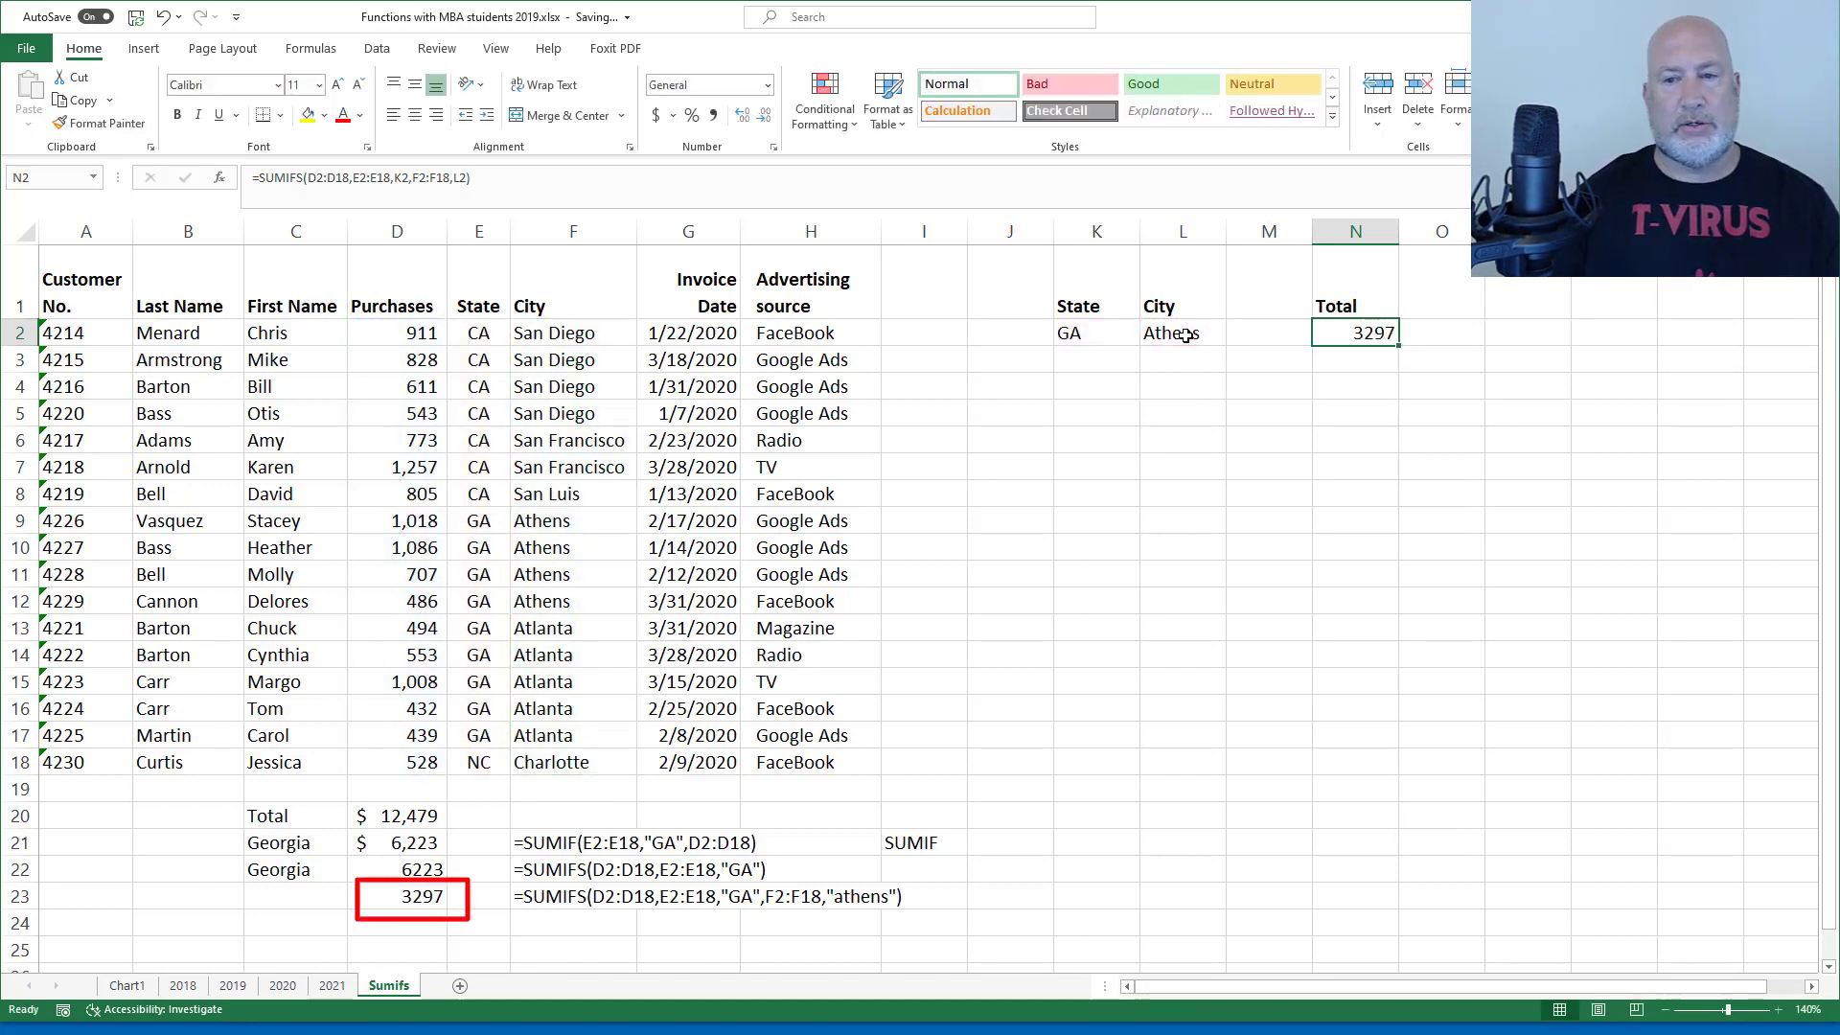
Change the city criterion in L2 to Atlanta and confirm the Atlanta purchases sum to 2926.
left_click(1184, 336)
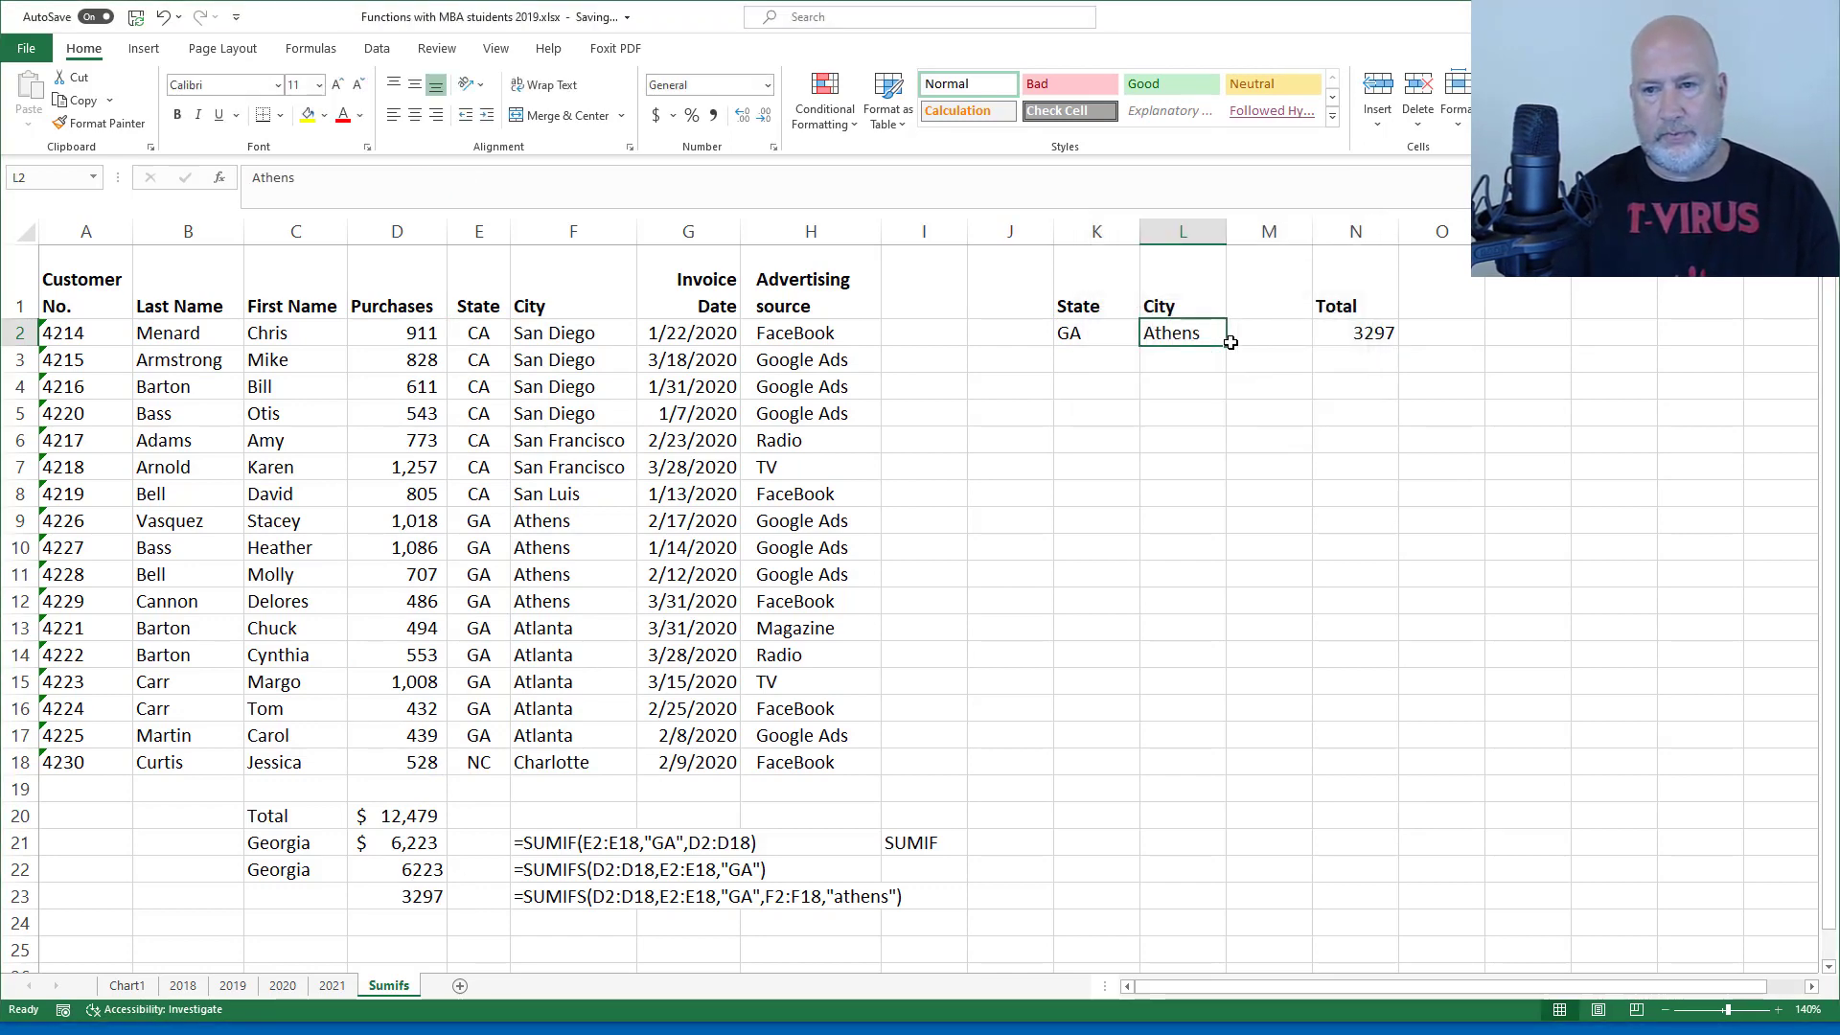
type("Atlanta")
key("Return")
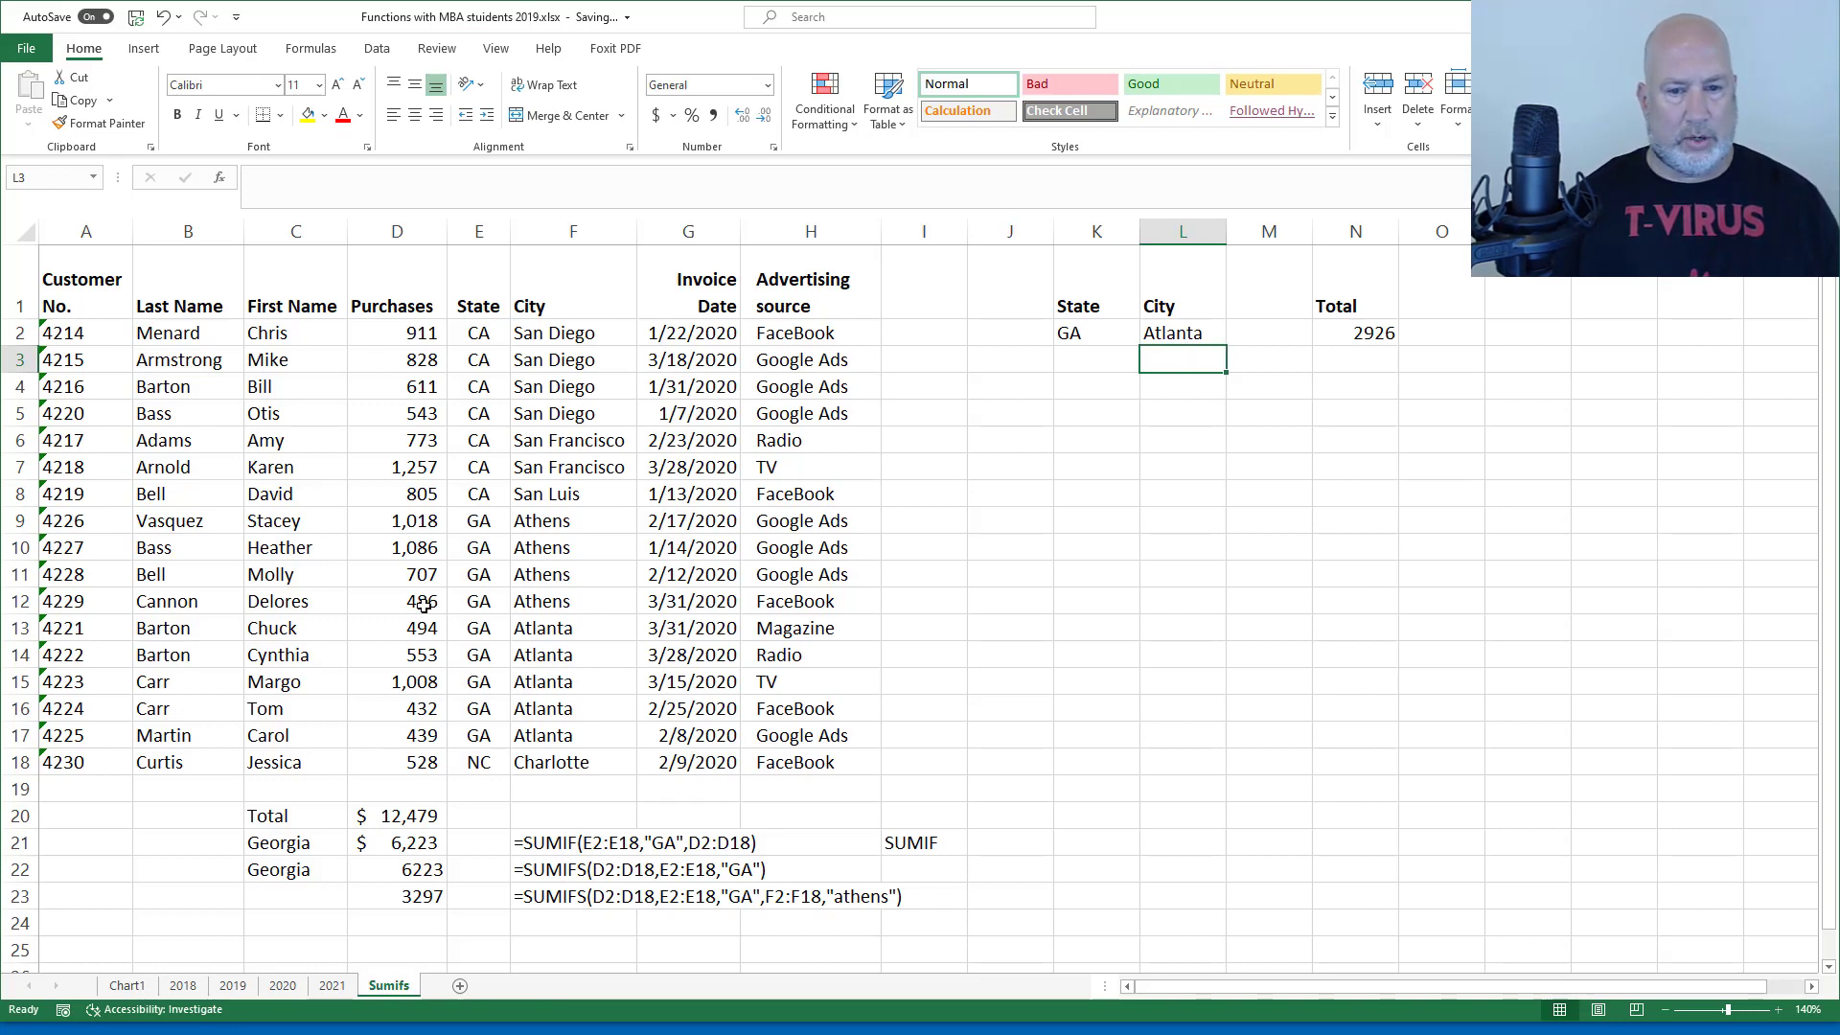
left_click_drag(414, 630, 430, 731)
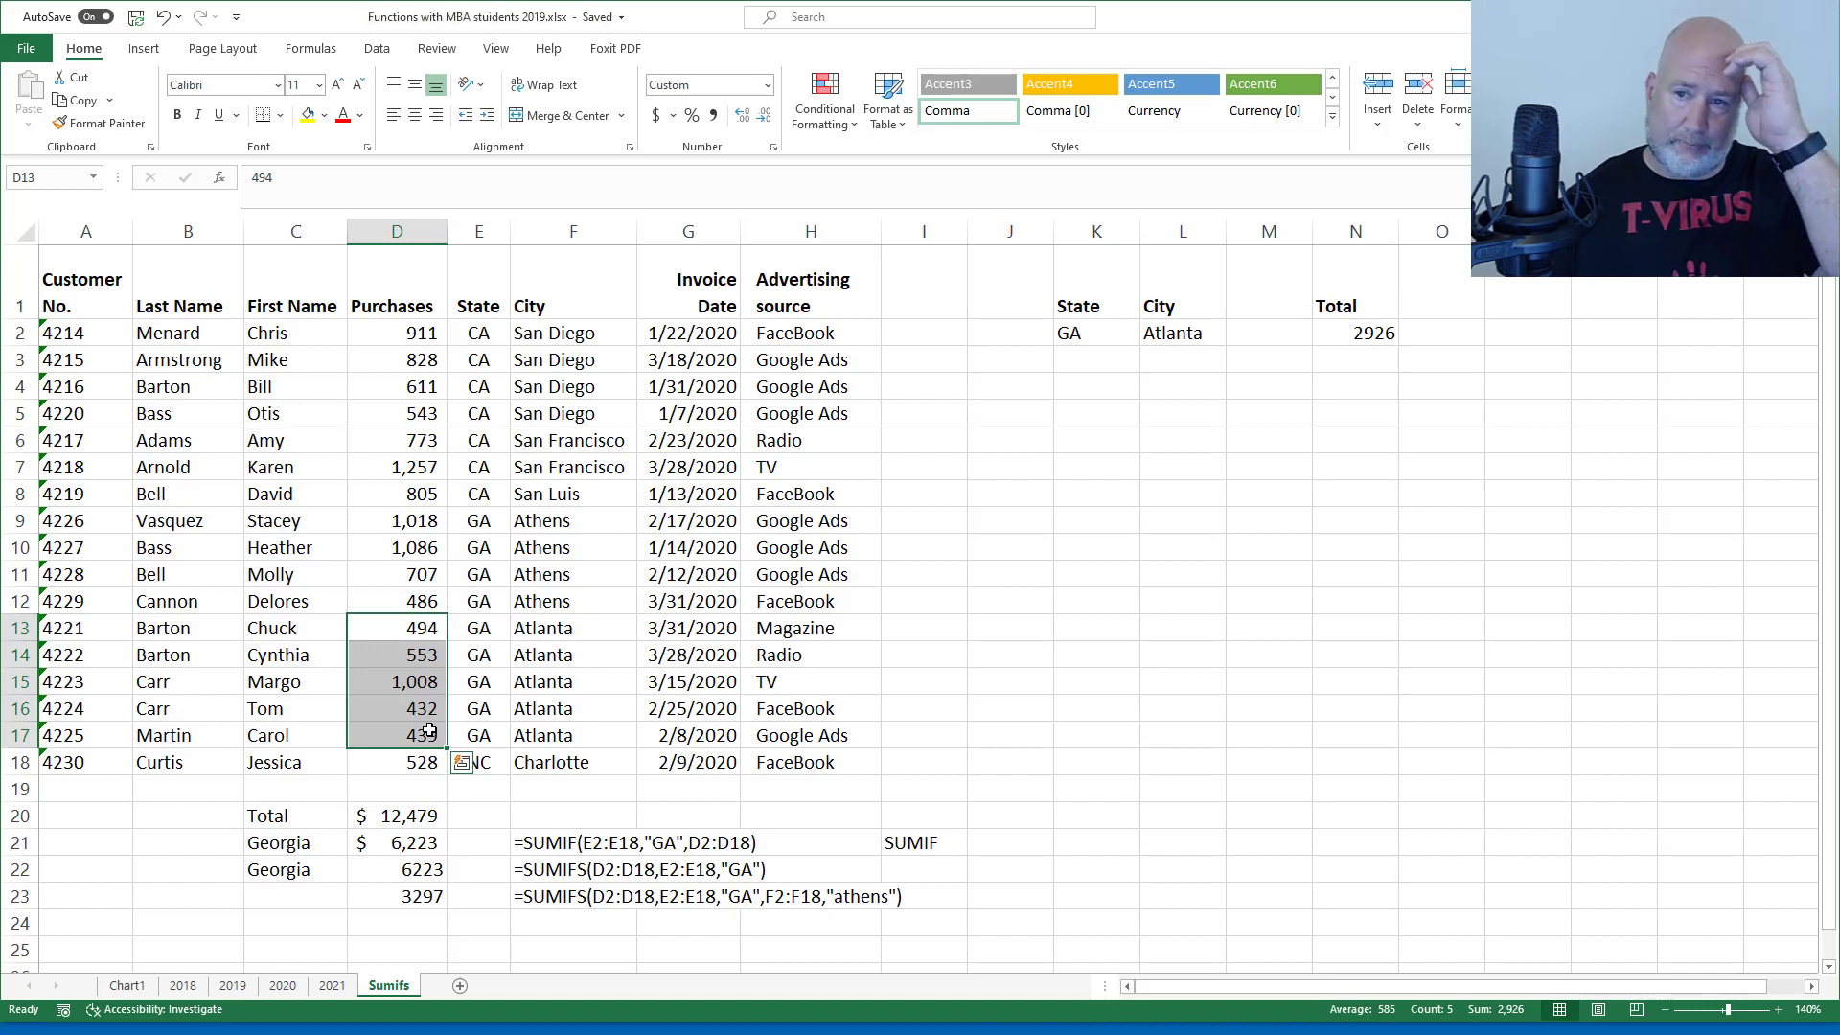
left_click(1106, 356)
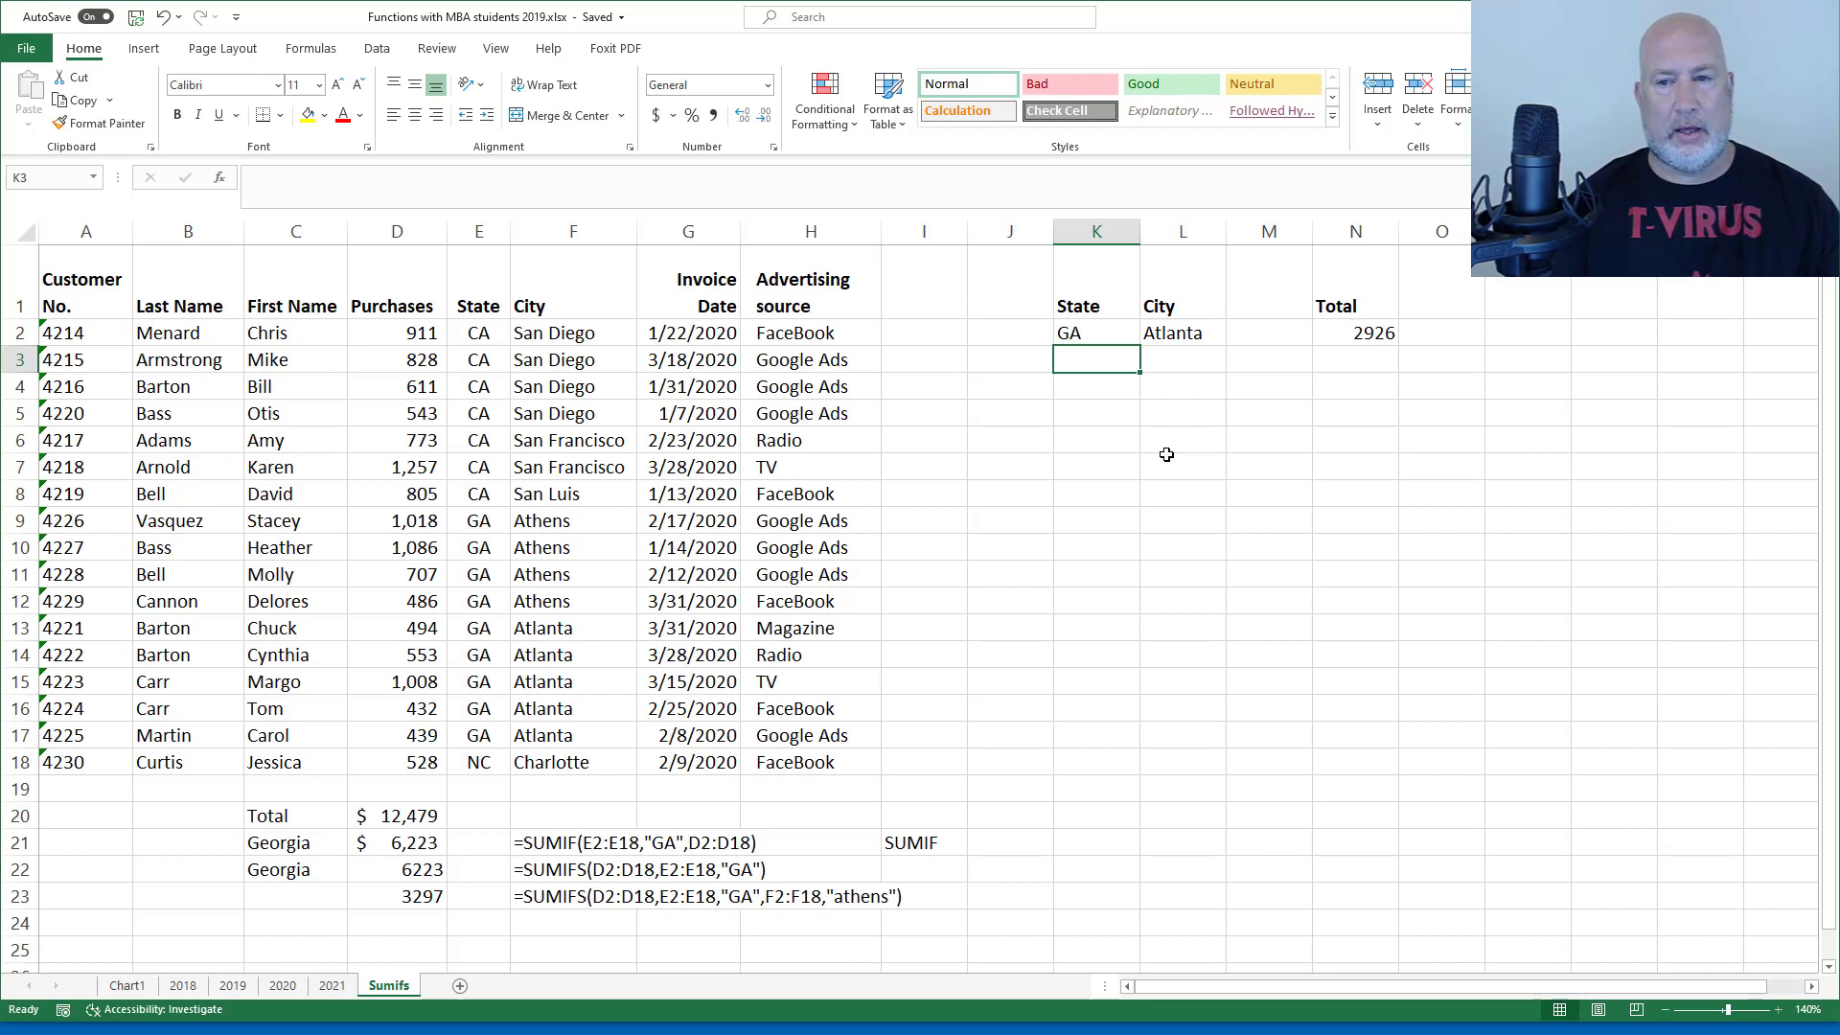
Enter GA as the second state criterion in K3 and add the heading Over in M1.
type("GA")
key("Tab")
key("Tab")
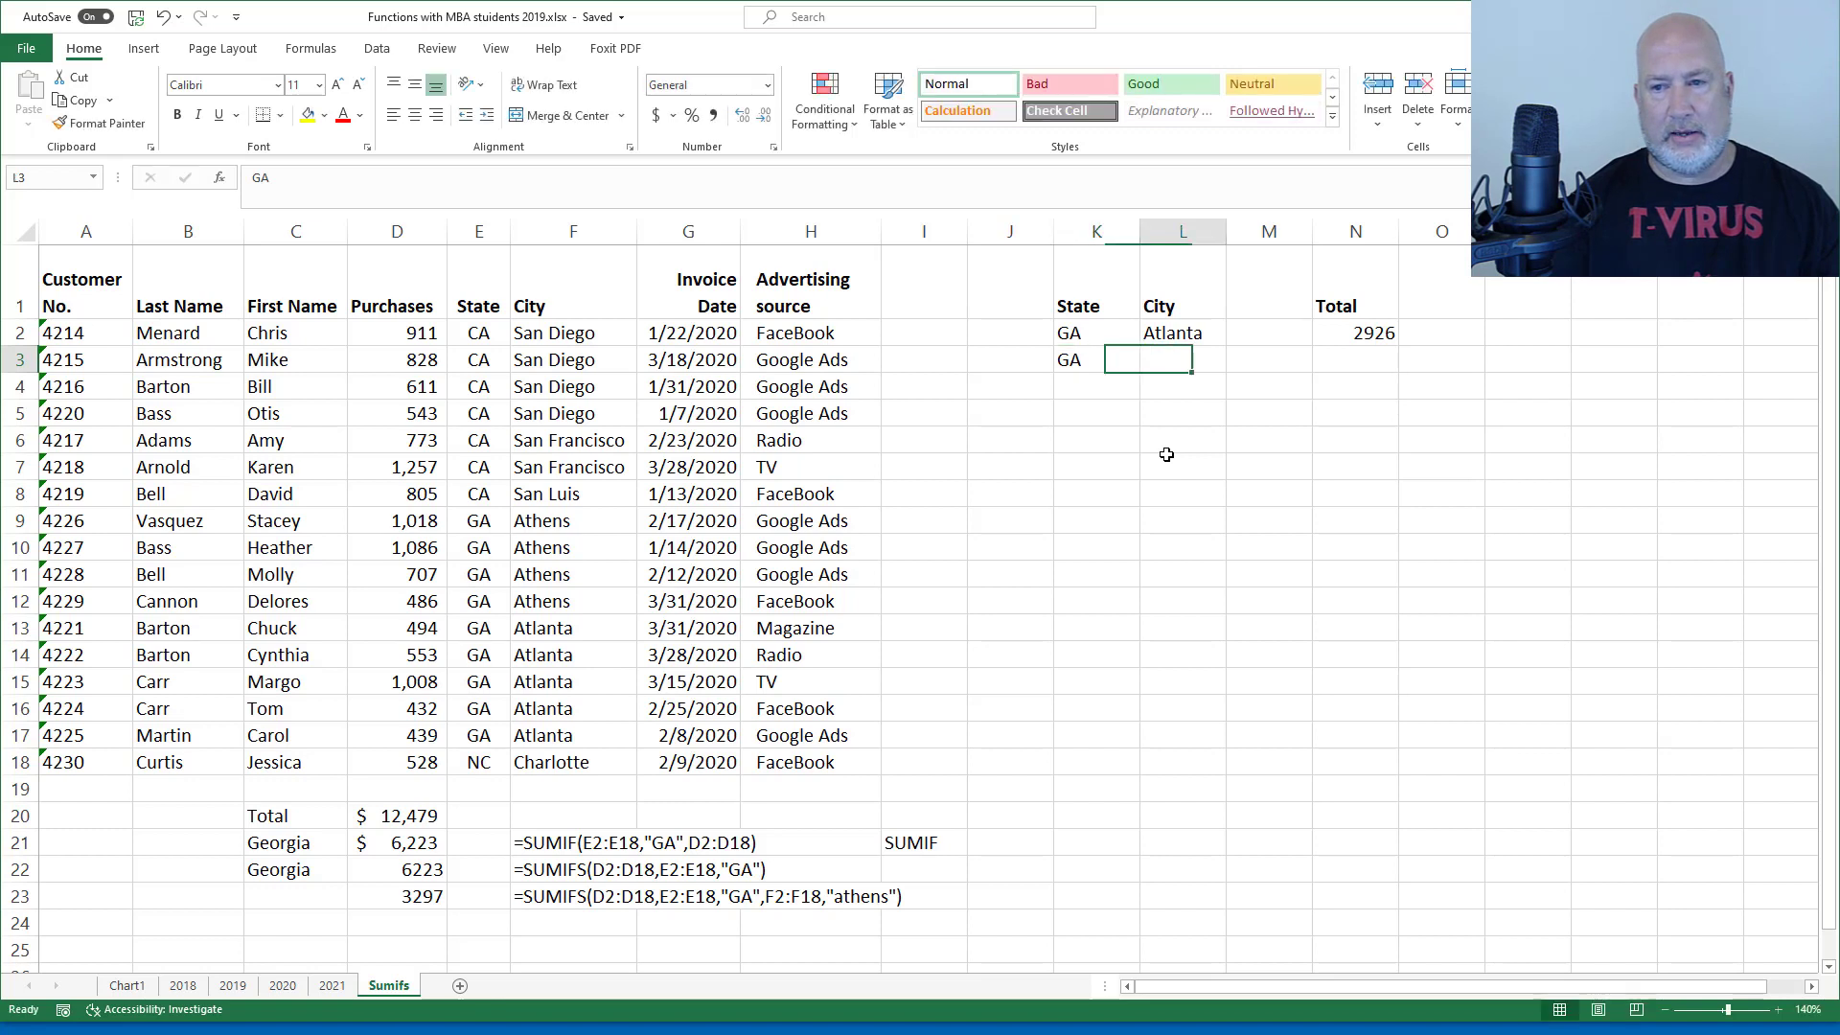
key("Up")
key("Up")
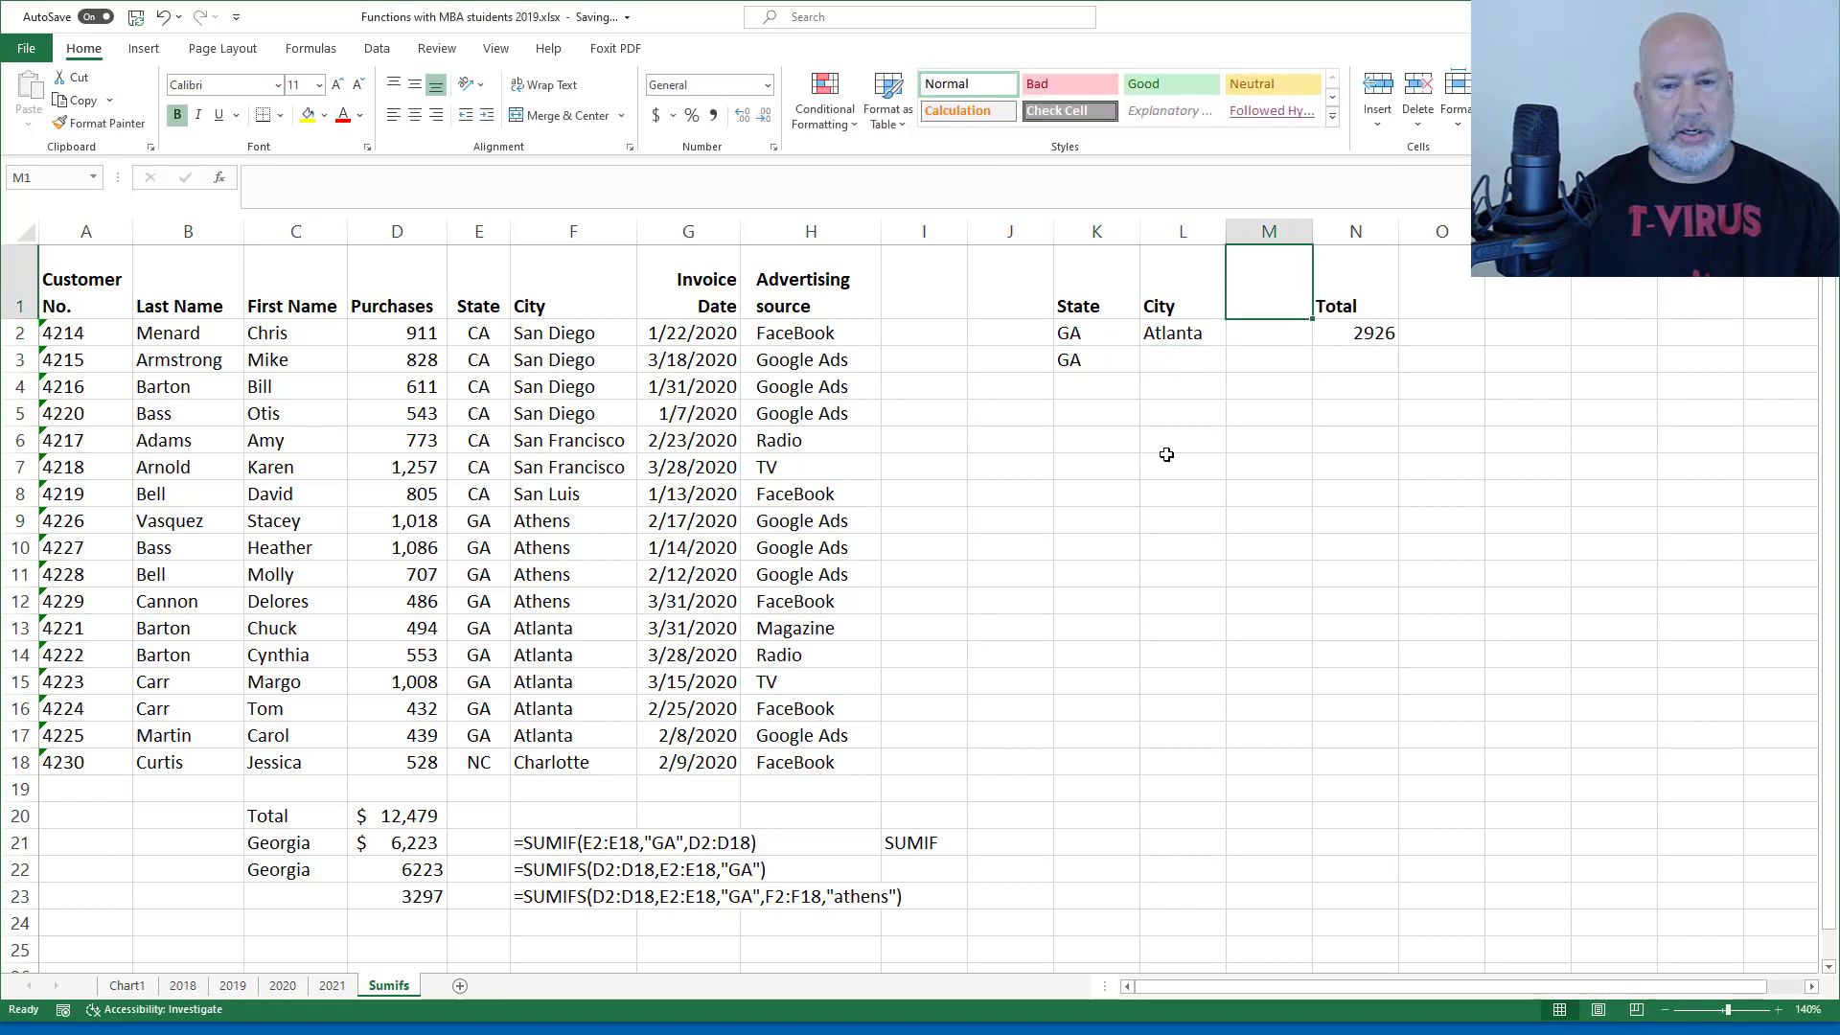
type("O")
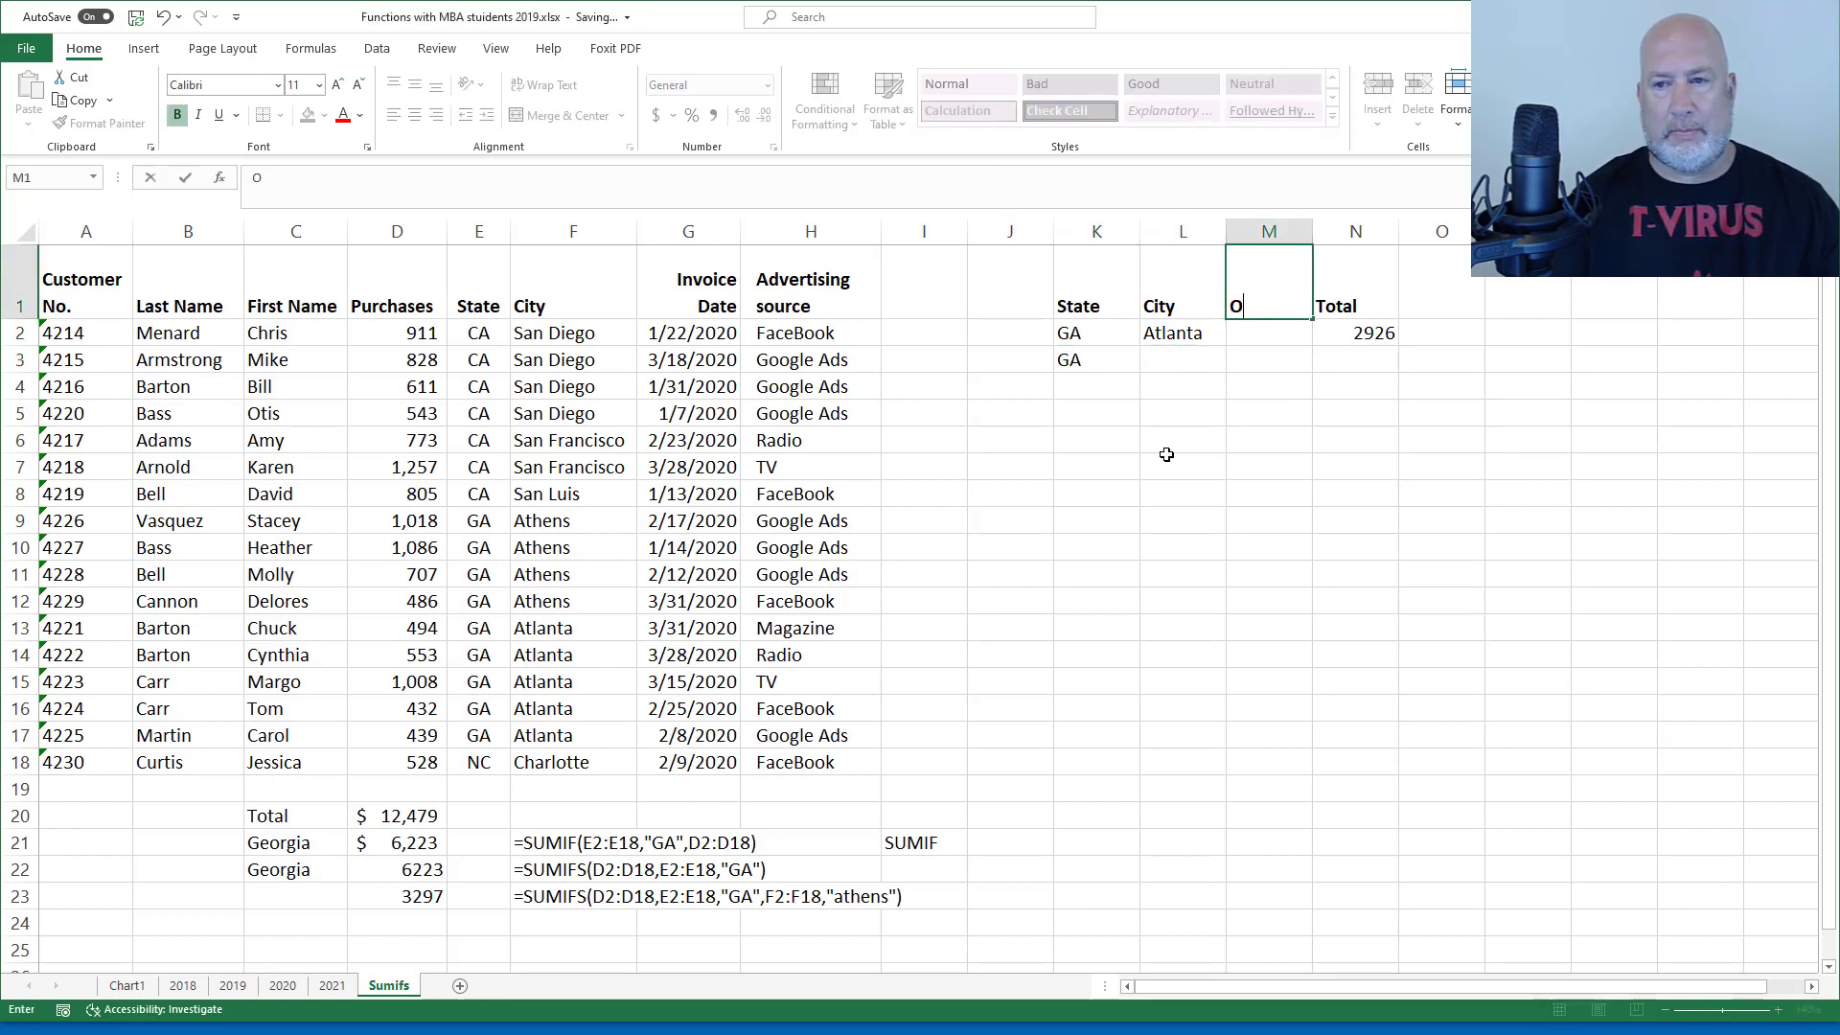
type("ver")
key("Return")
key("Return")
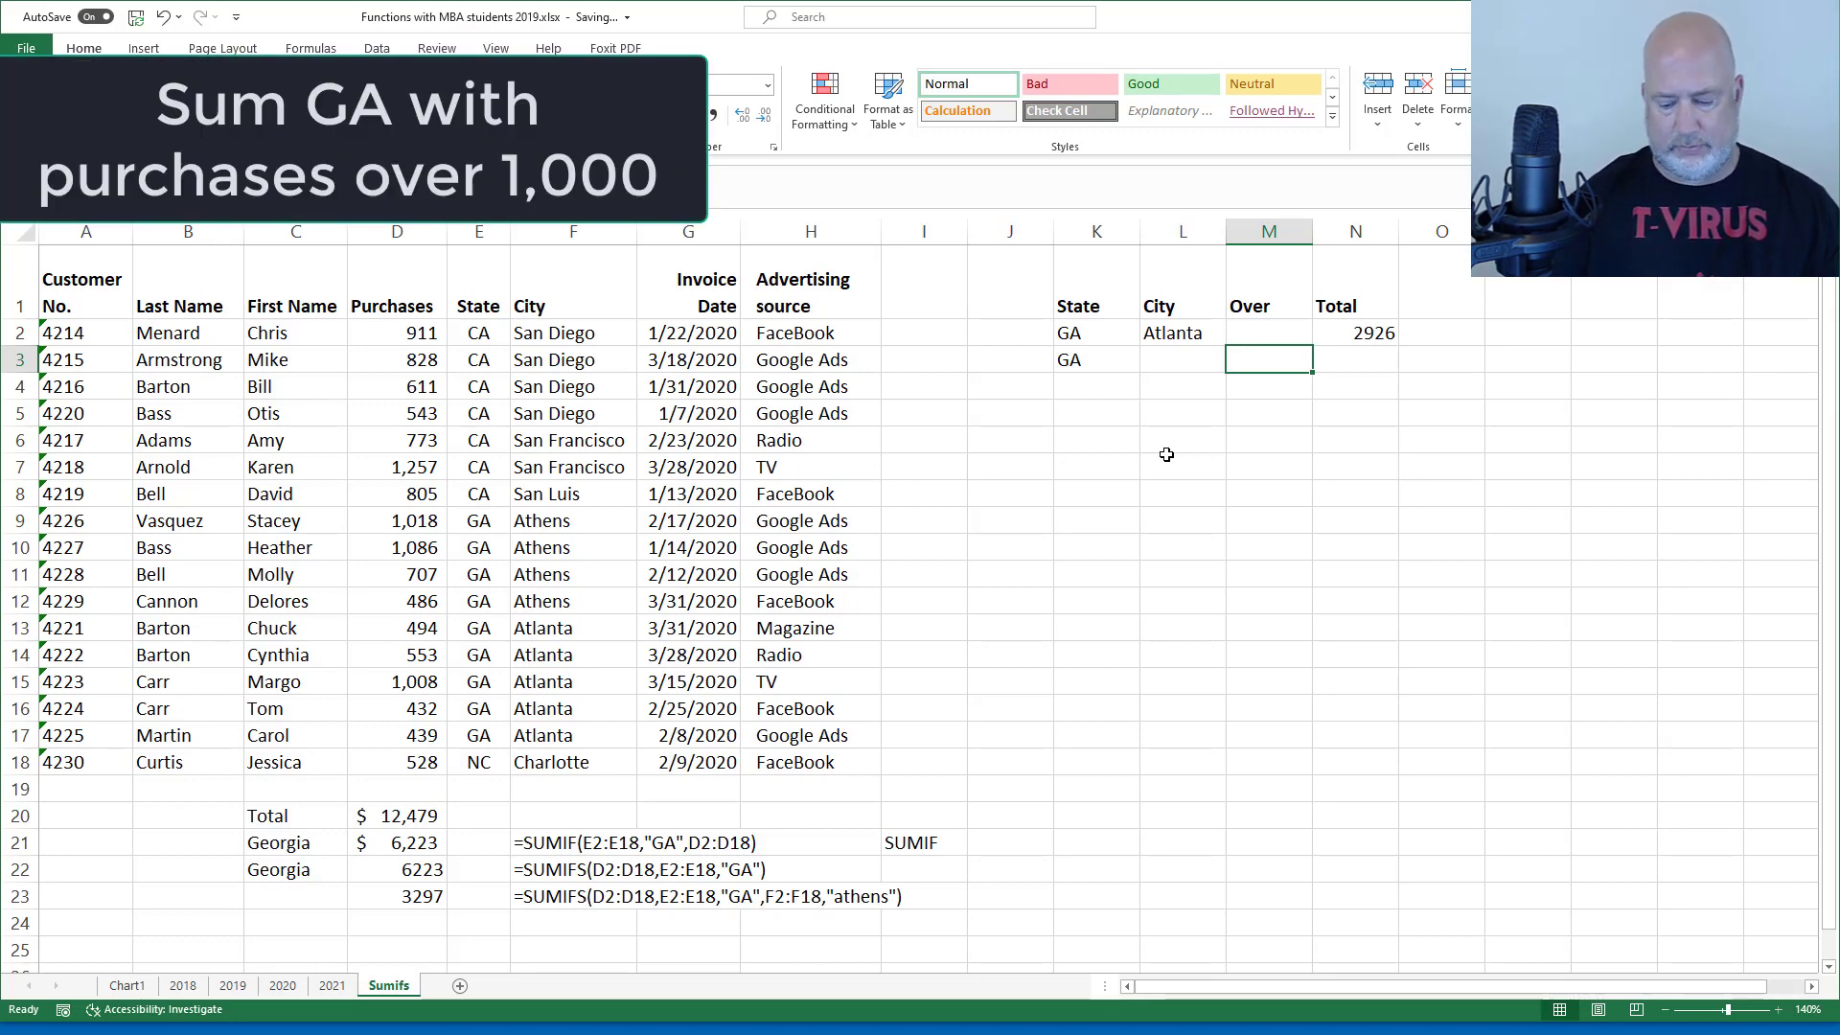
Enter the >1000 condition in M3 and start a SUMIFS formula in N3.
type(">1000")
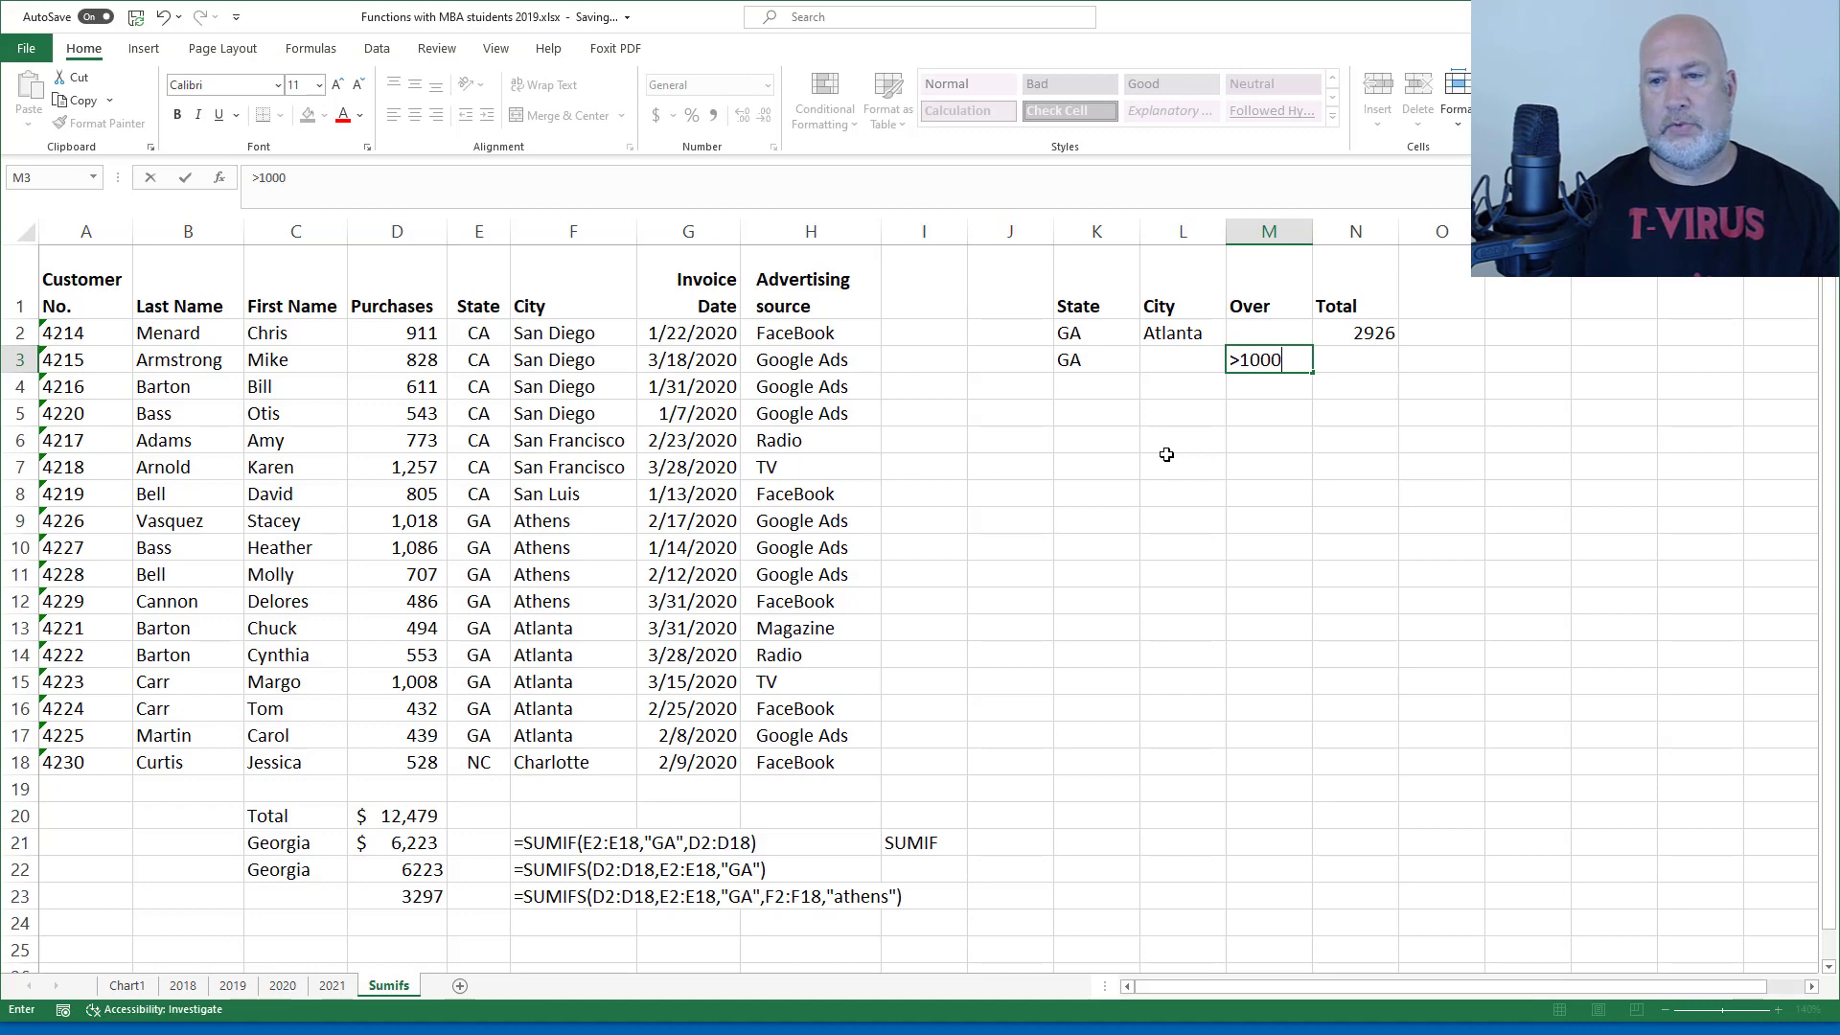
key("Tab")
type("=sumiif")
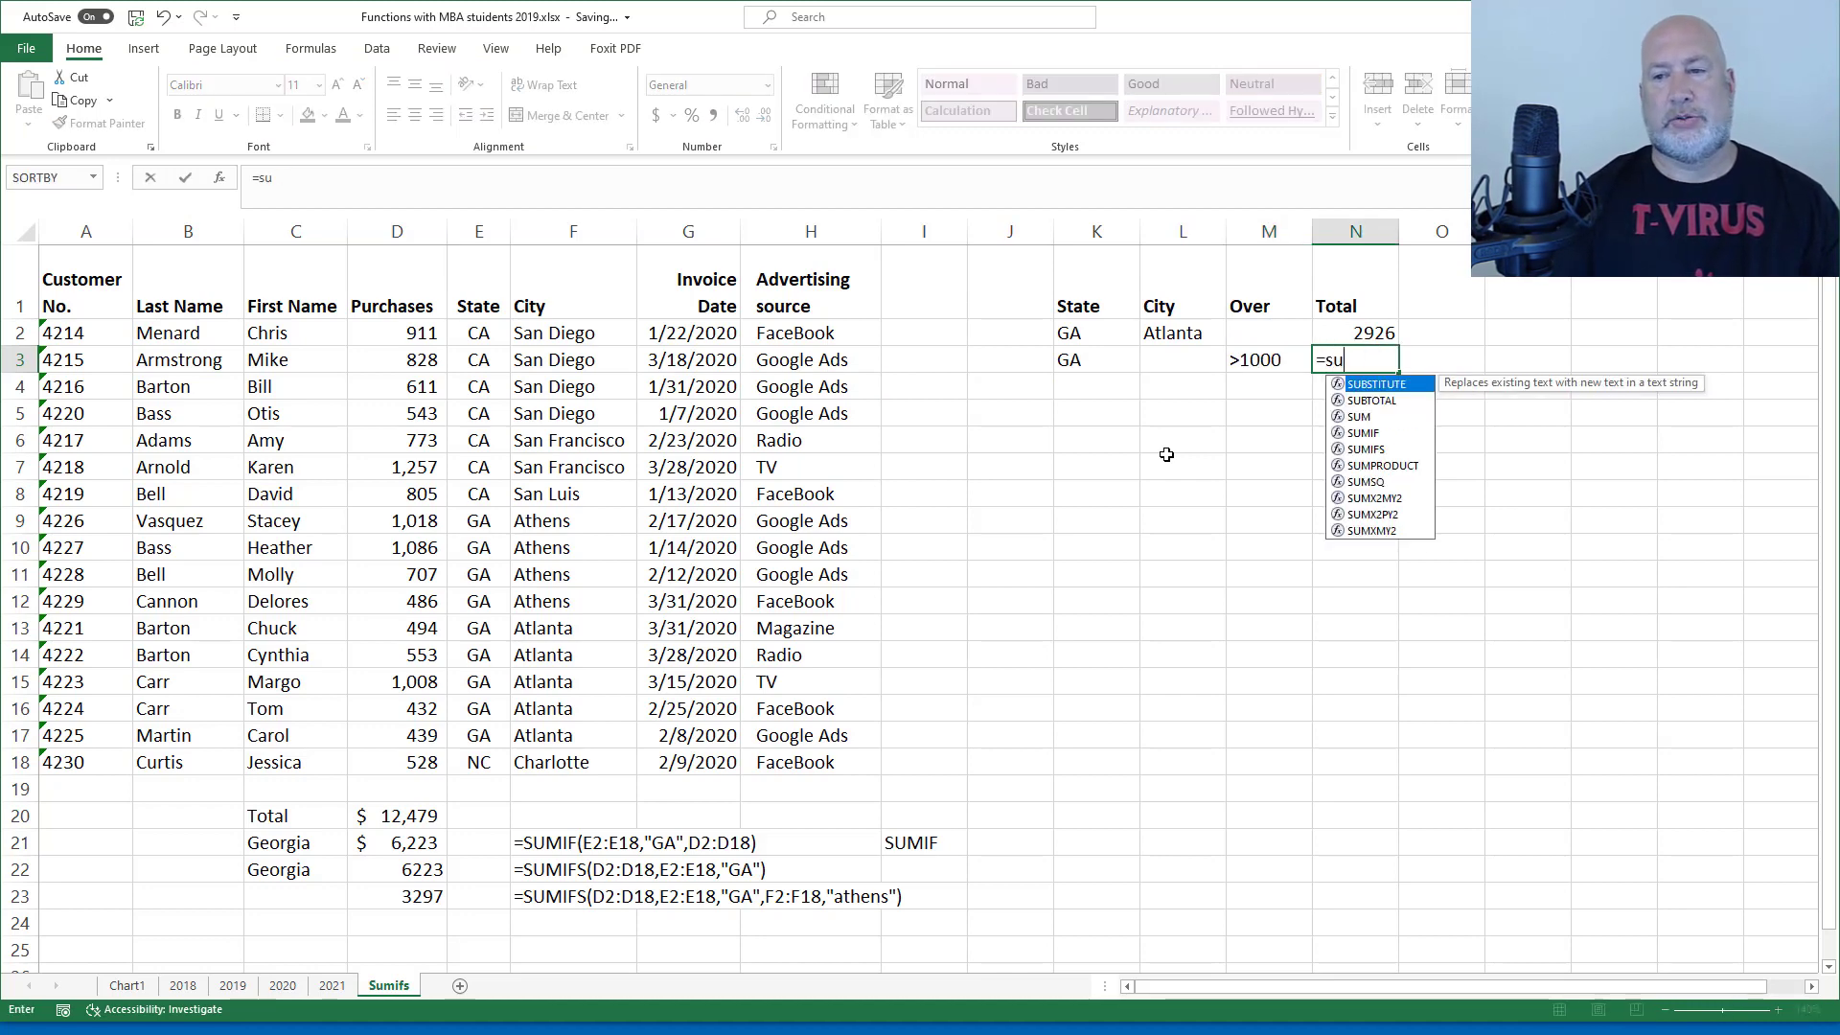
key("BackSpace")
key("BackSpace")
type("fs")
key("Tab")
Give SUMIFS sum range D2:D18, criteria E2:E18 with K3 and D2:D18 with M3, returning 3112.
left_click_drag(397, 330, 388, 759)
type(",")
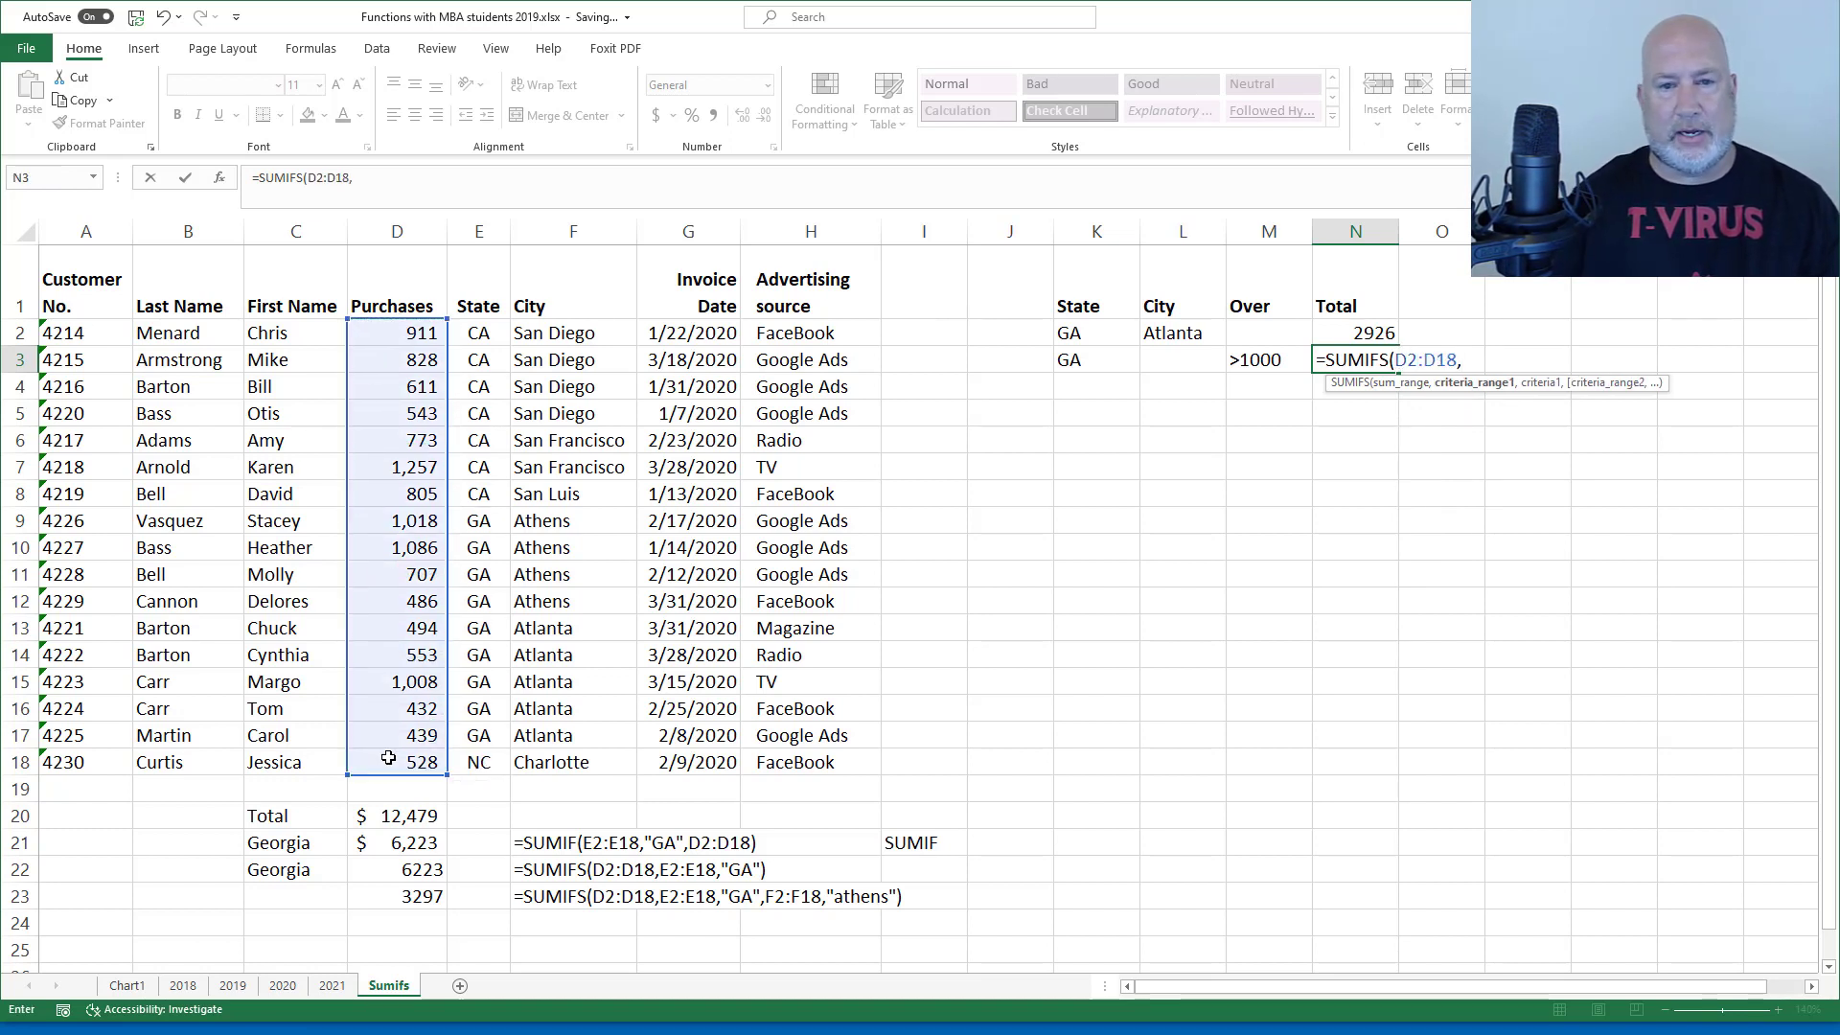
left_click_drag(481, 334, 472, 760)
type(",")
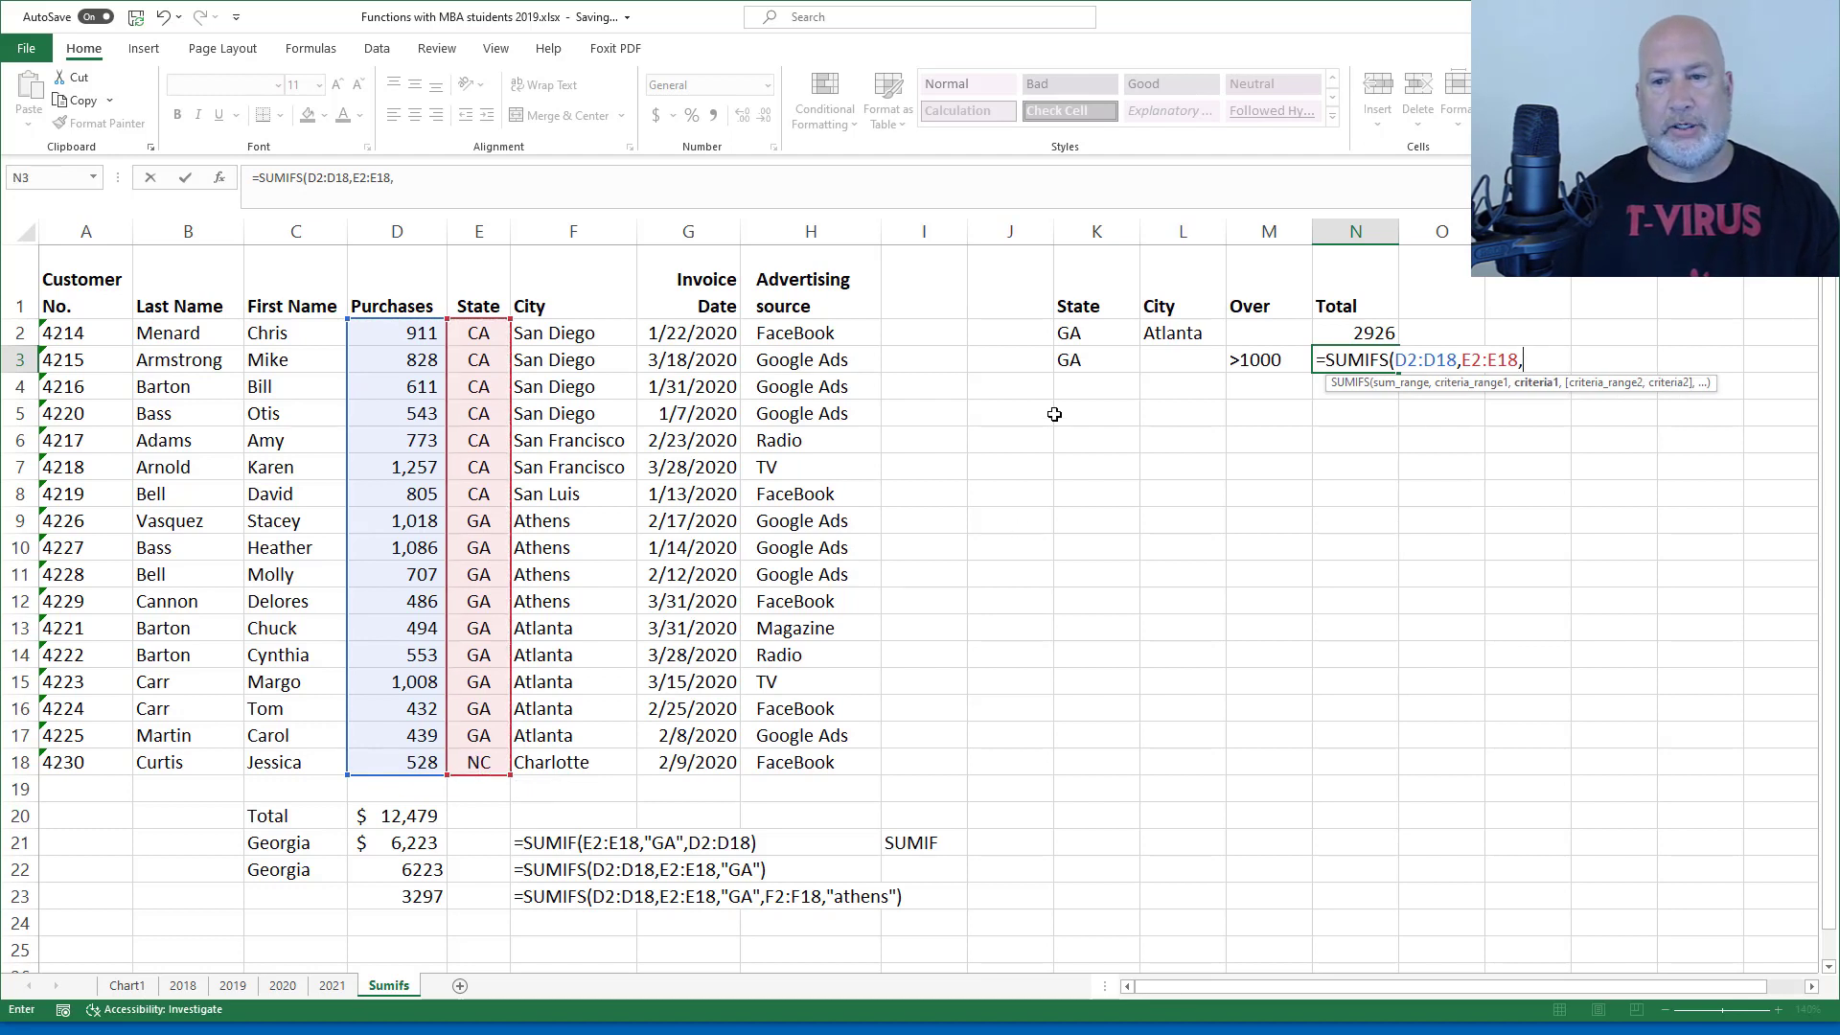
left_click(1091, 365)
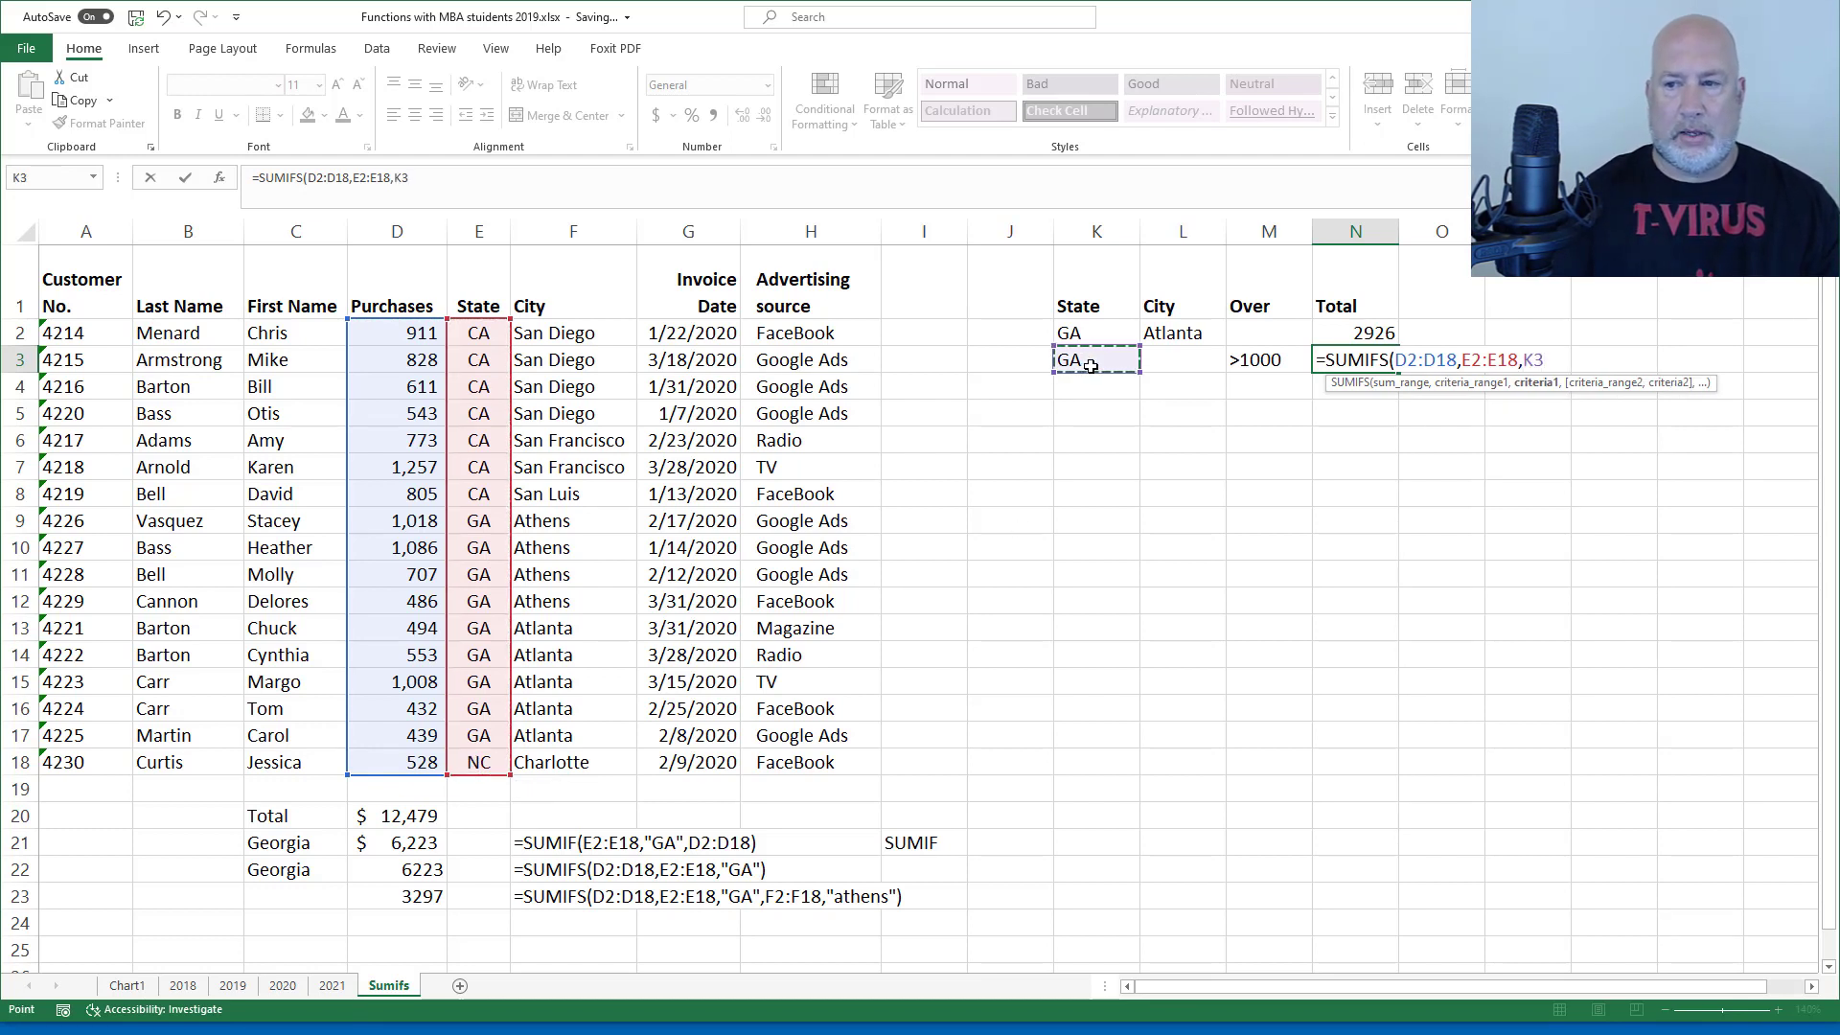
type(",")
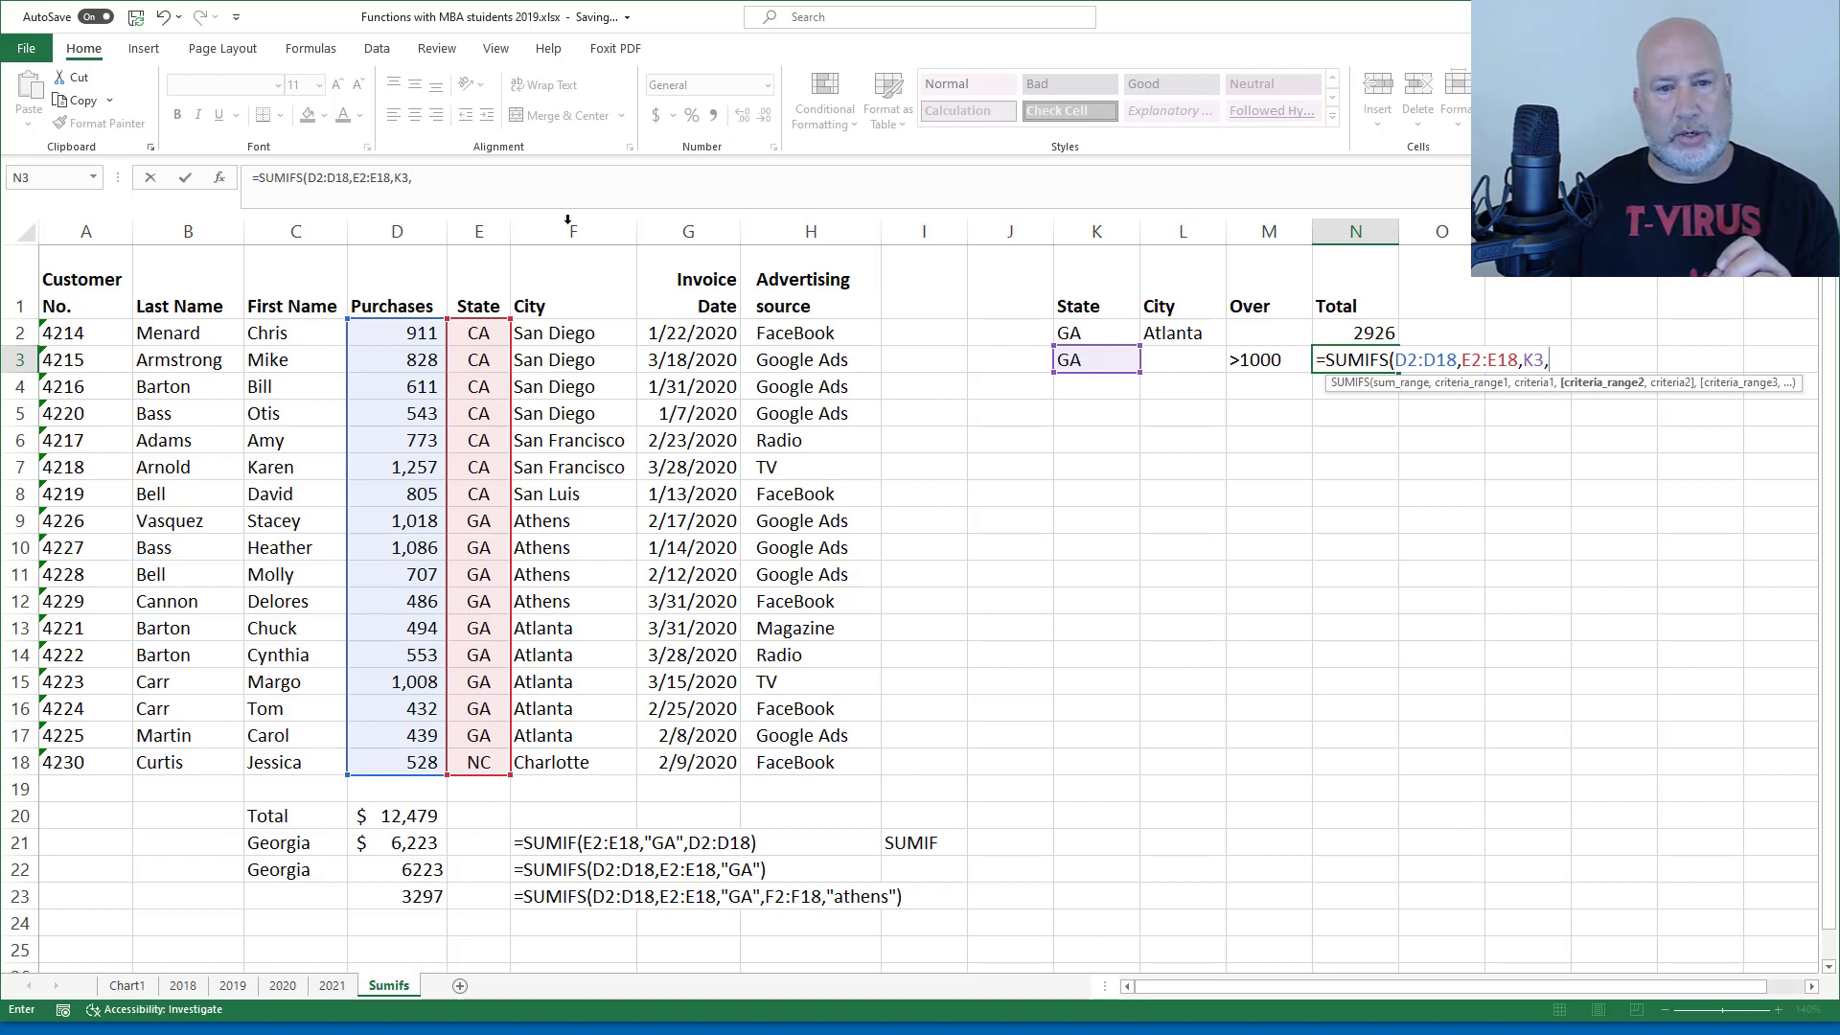
left_click_drag(406, 333, 418, 759)
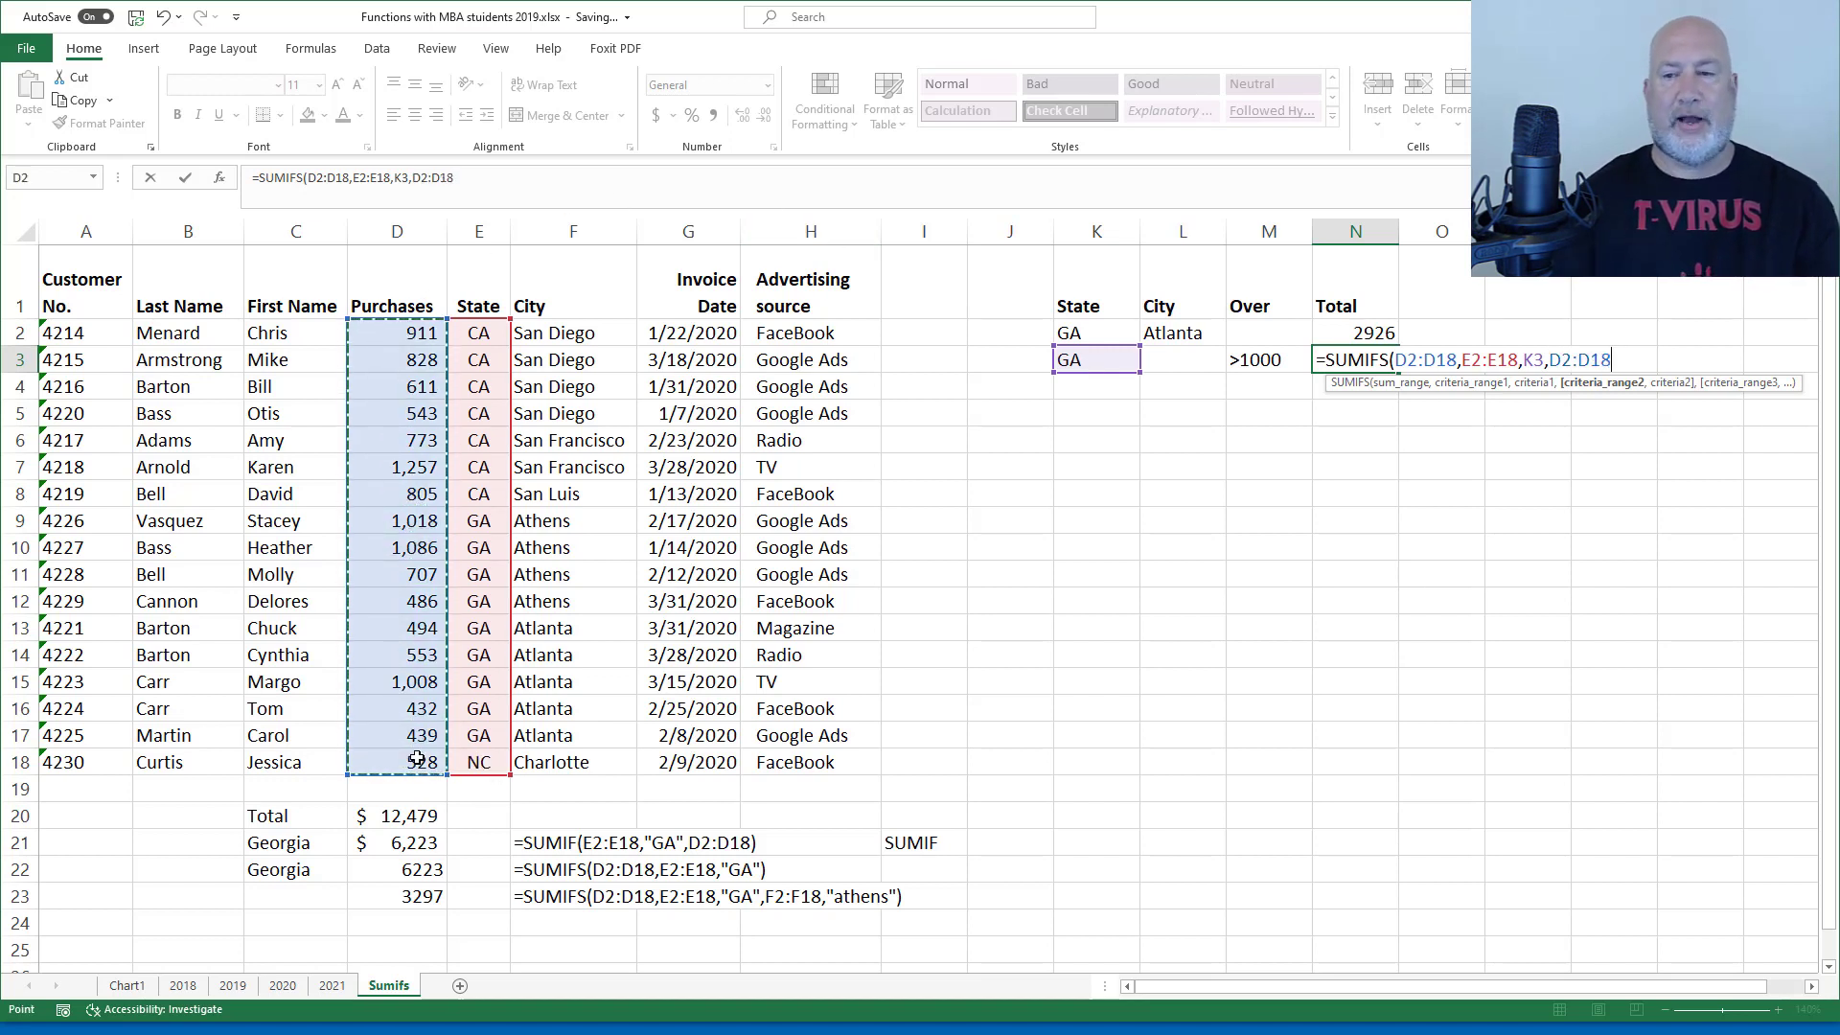
type(",")
left_click(1281, 358)
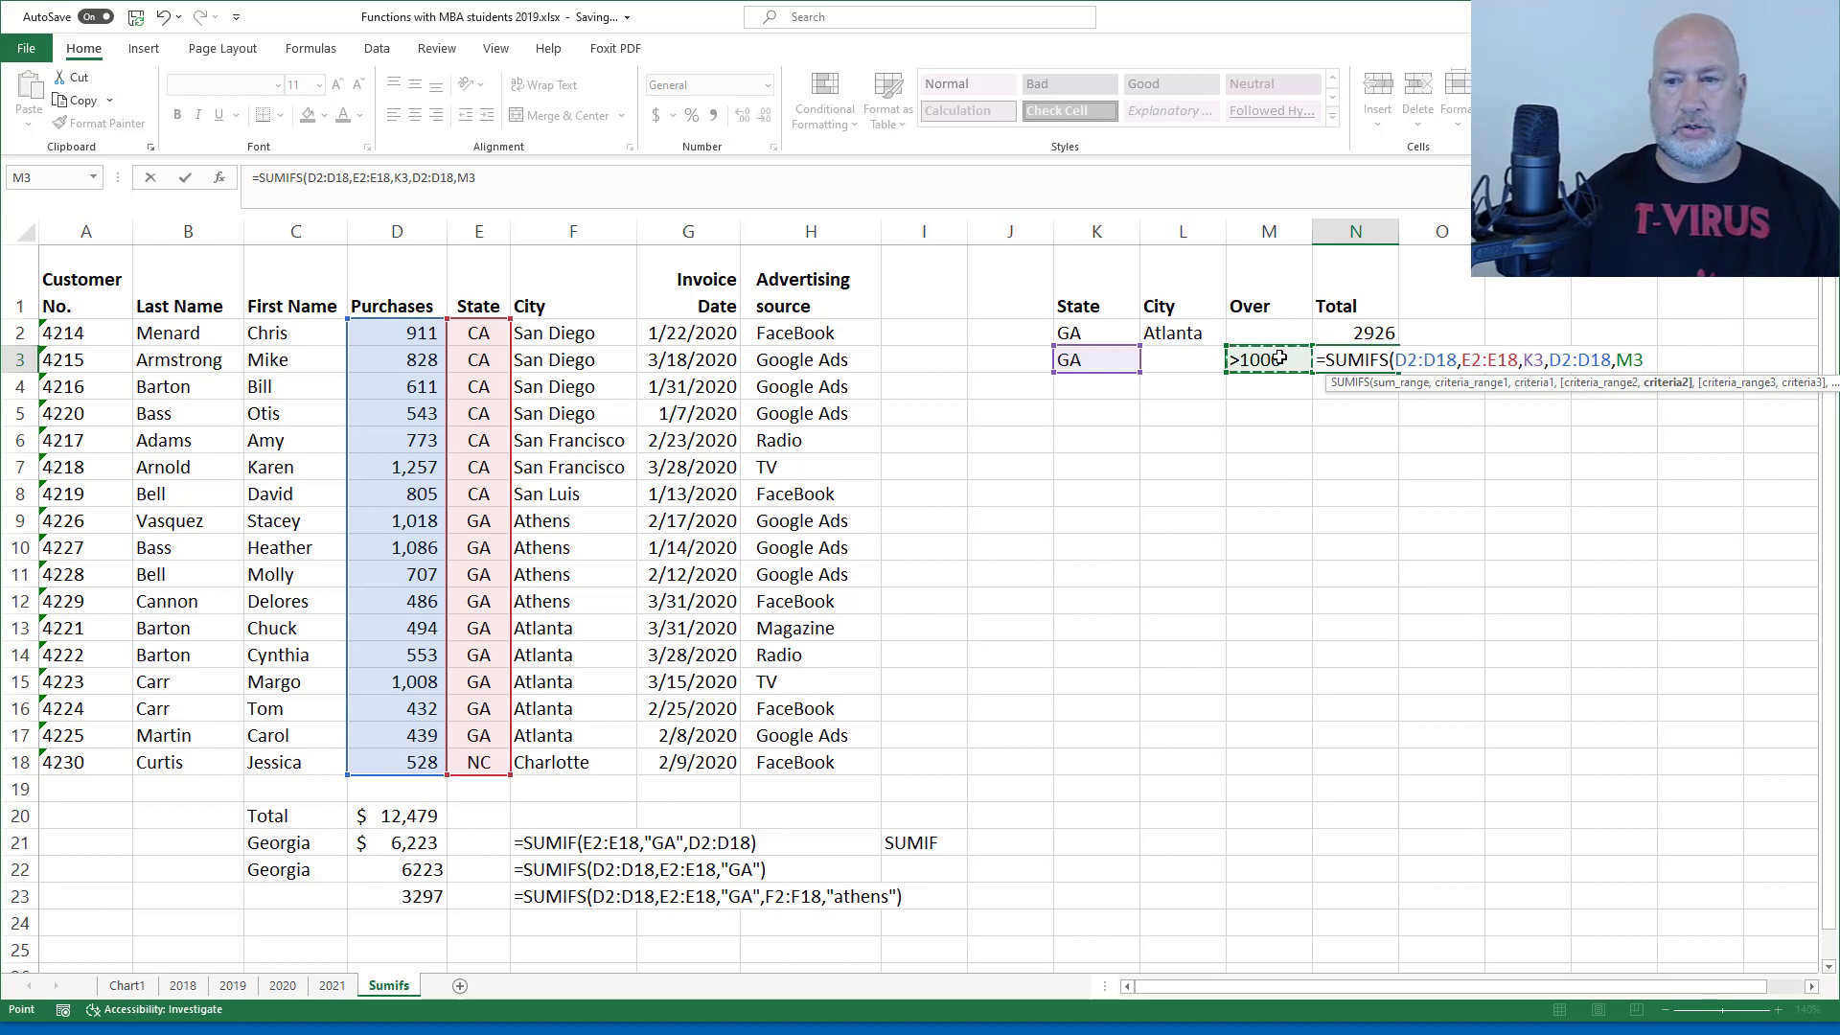
key("ctrl+Return")
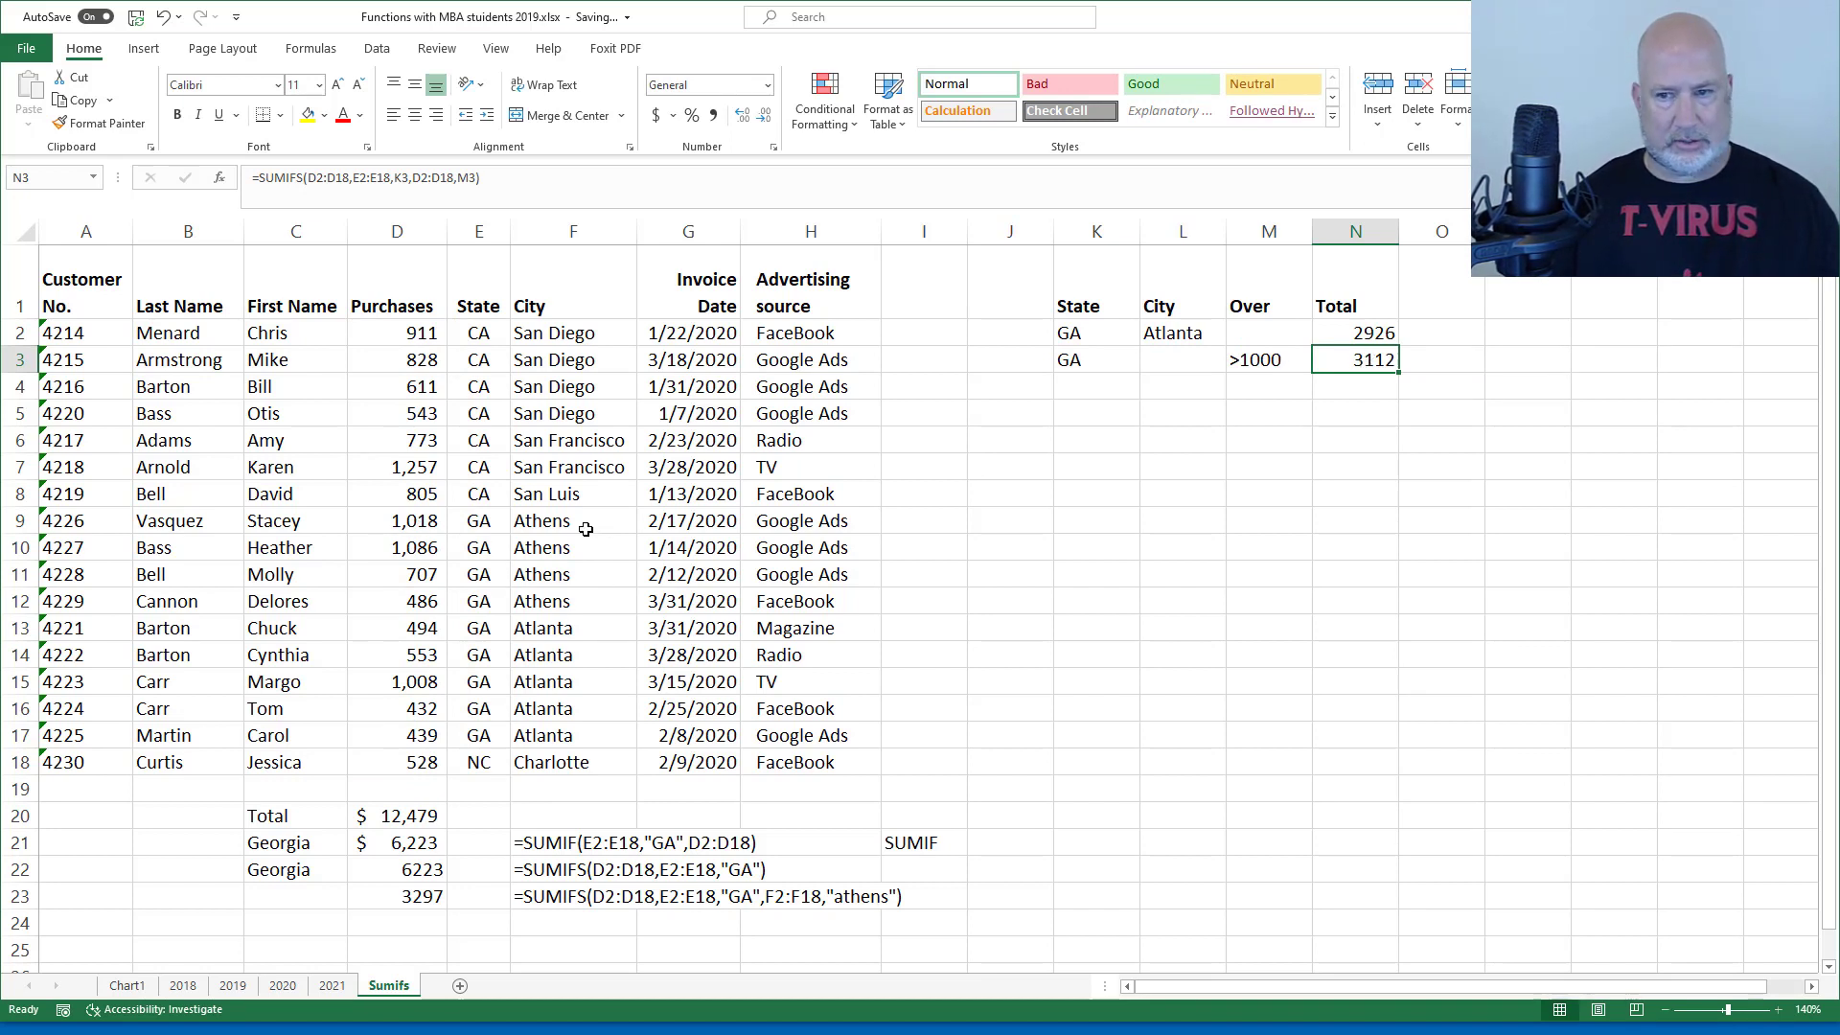
Verify D9, D10 and D15 sum to 3,112, then type plain 1000 into M3.
left_click(412, 525)
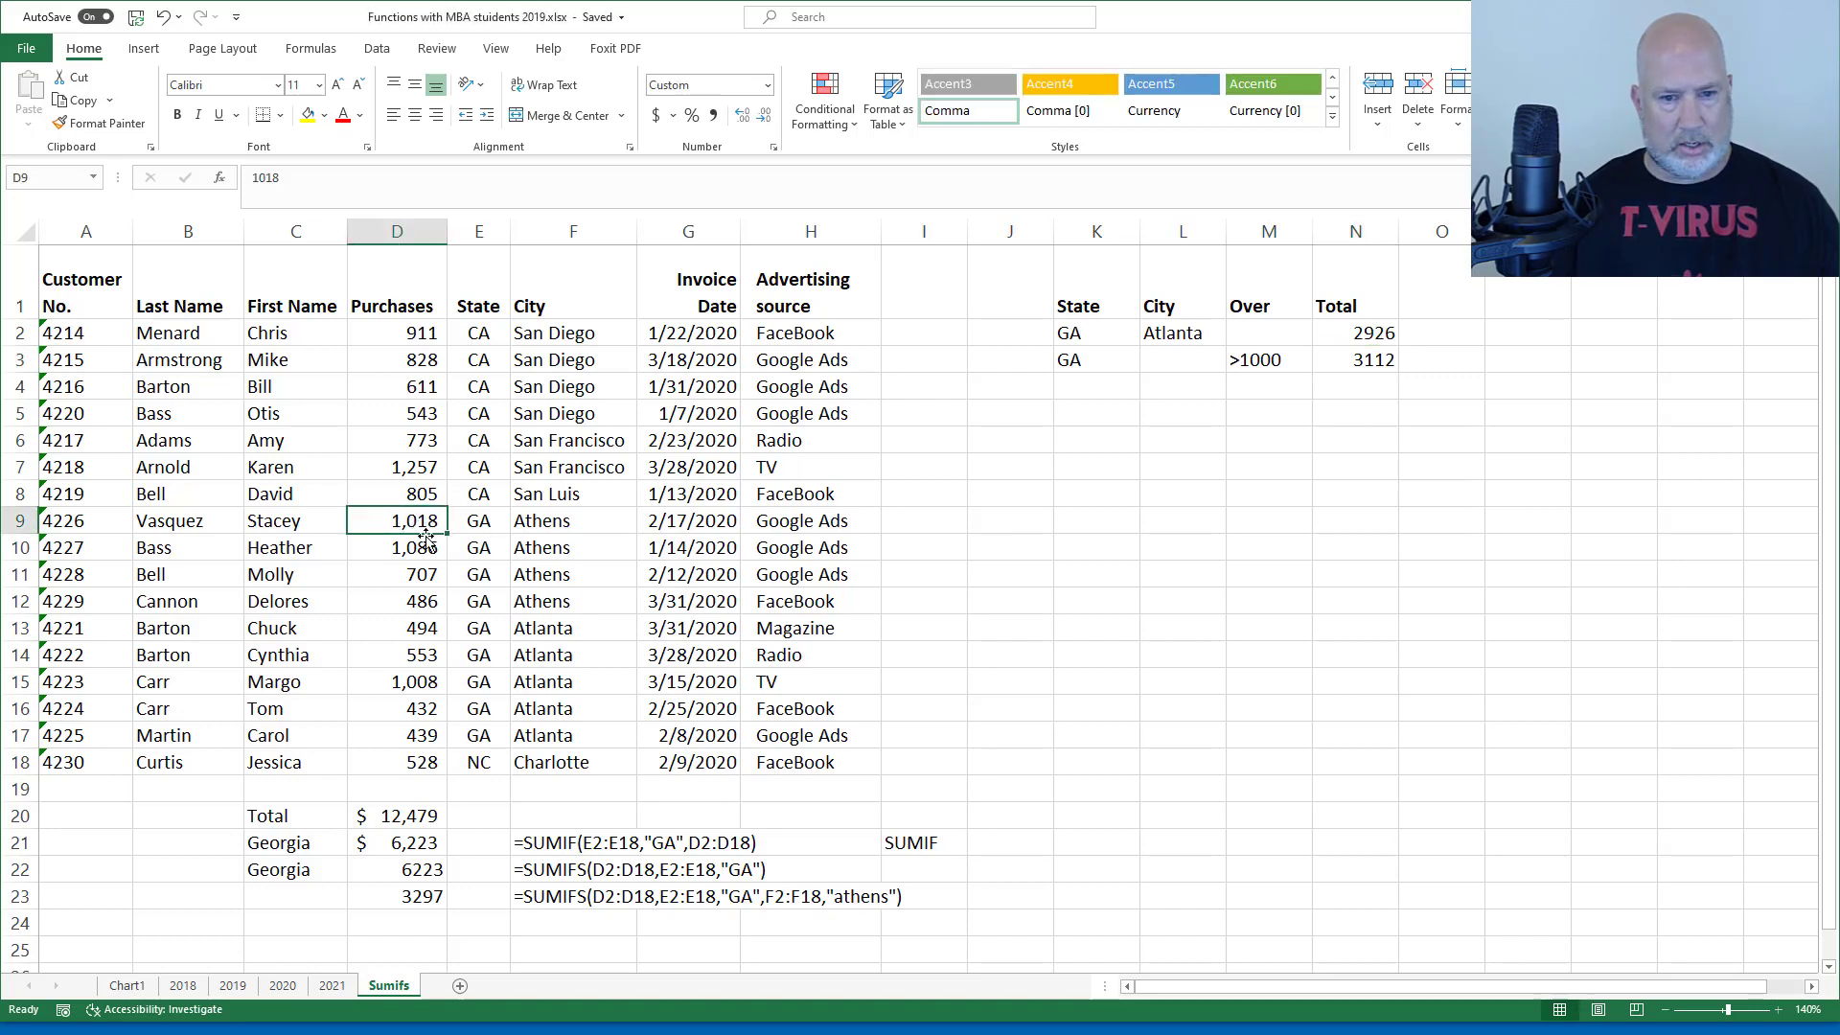
left_click(417, 548, "ctrl")
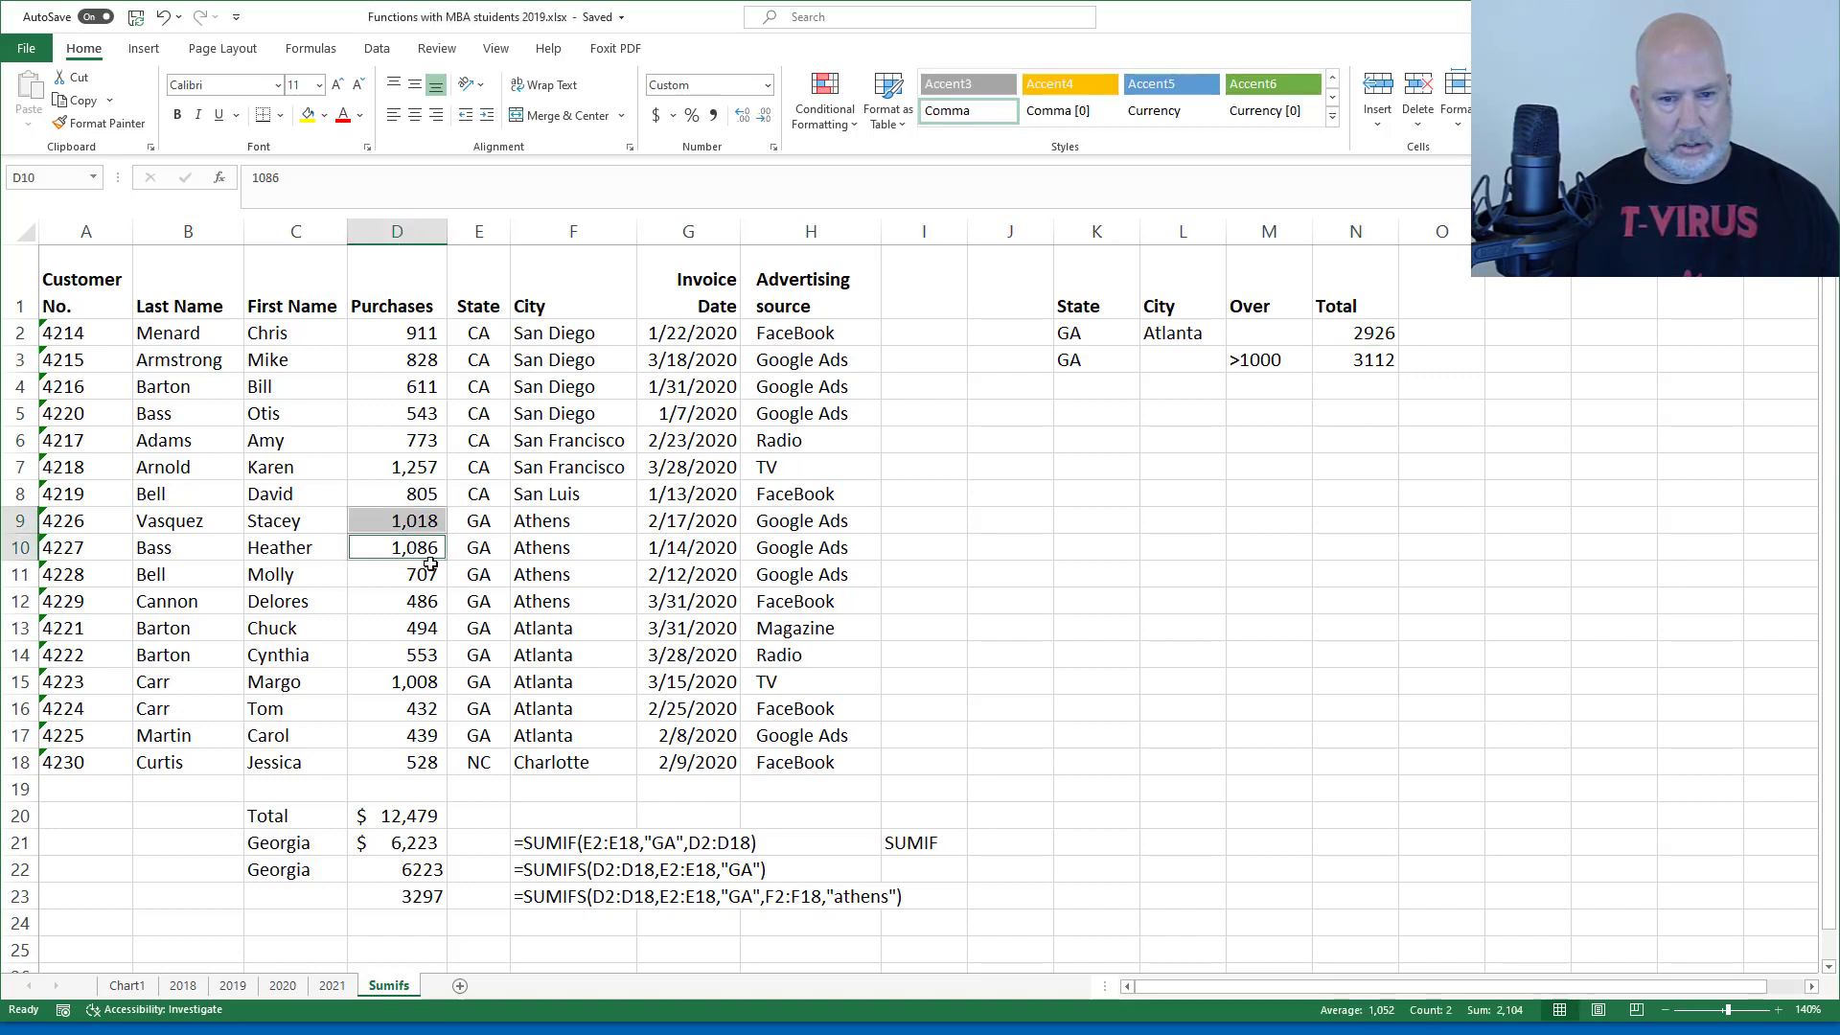
left_click(419, 683, "ctrl")
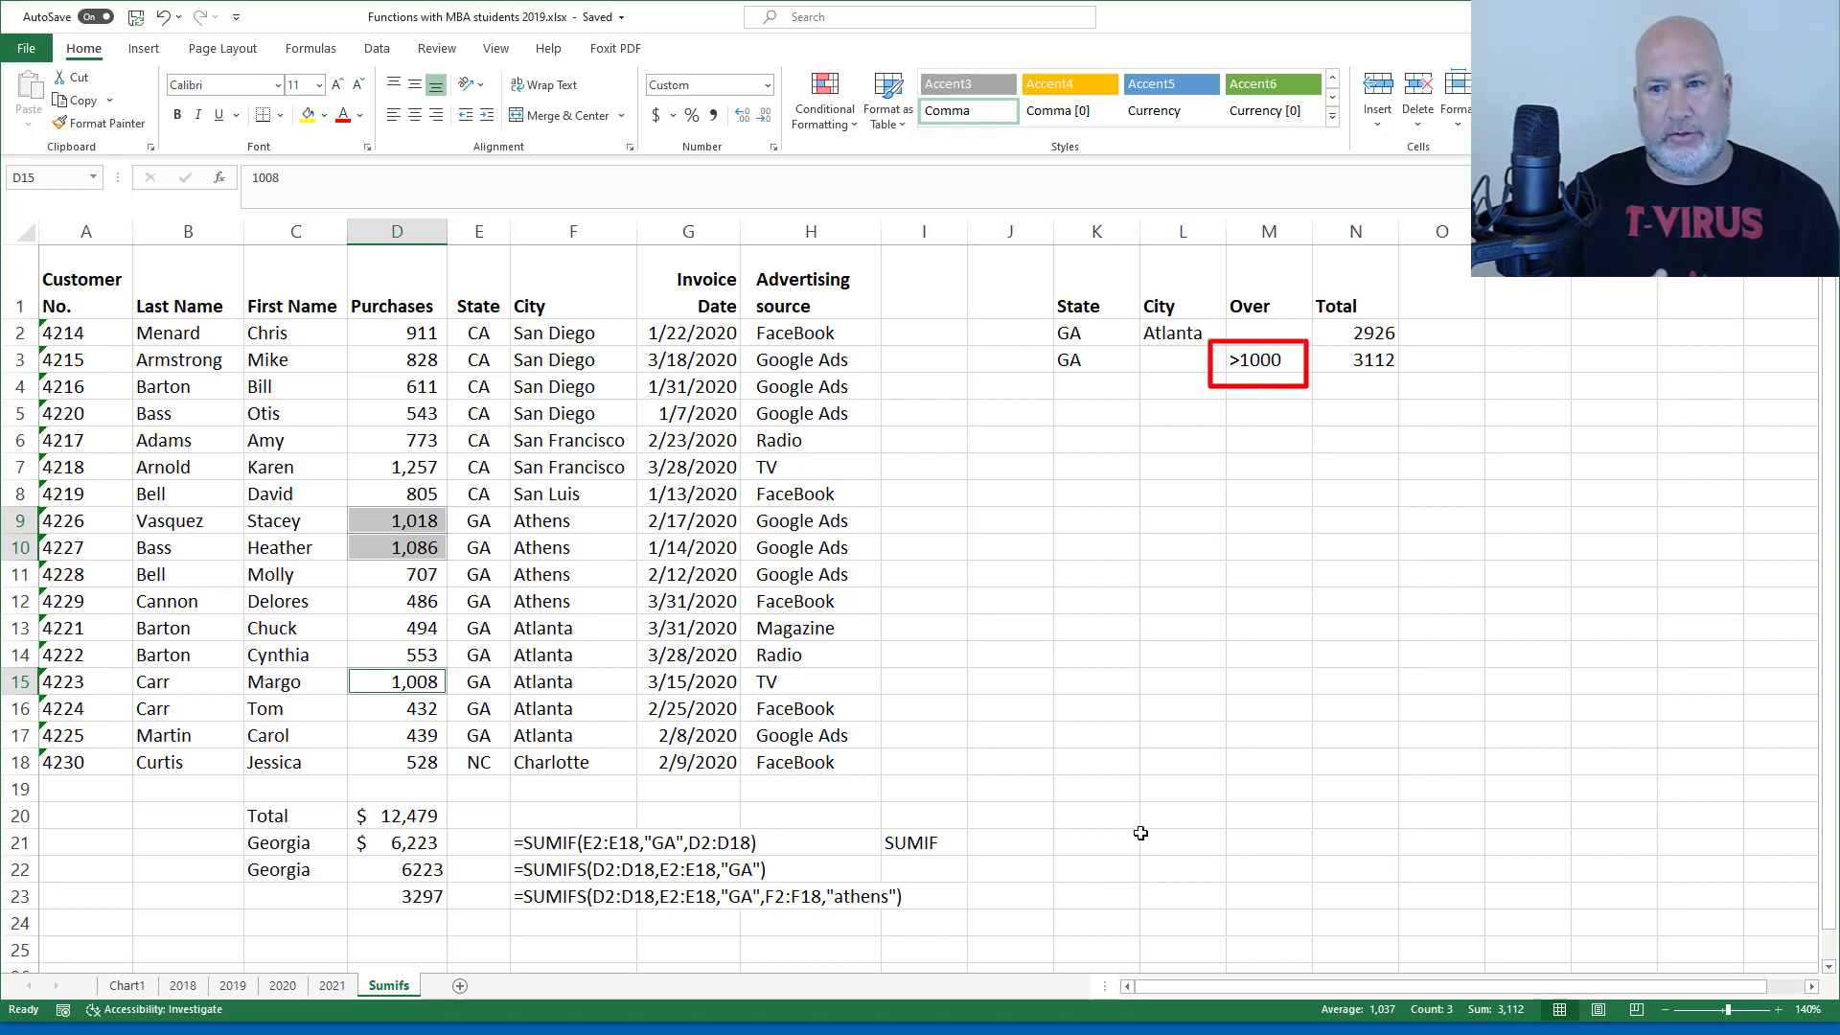
left_click(1267, 372)
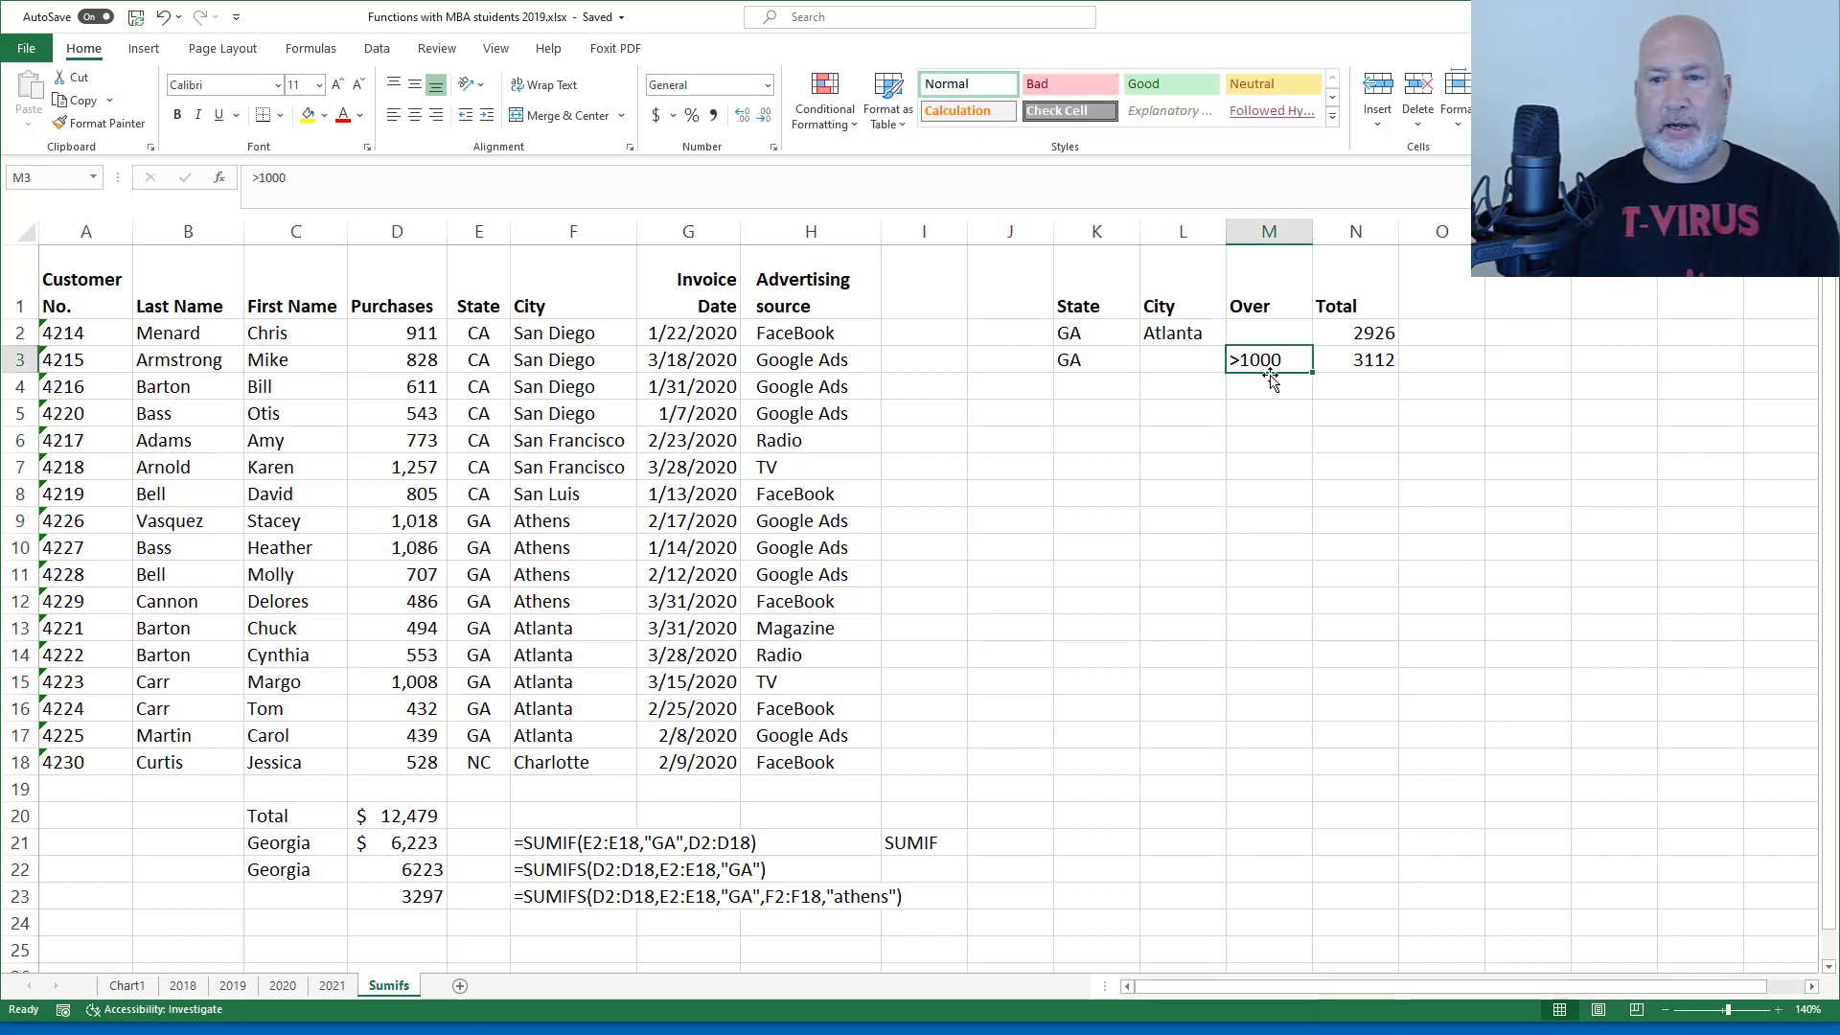
type("1000")
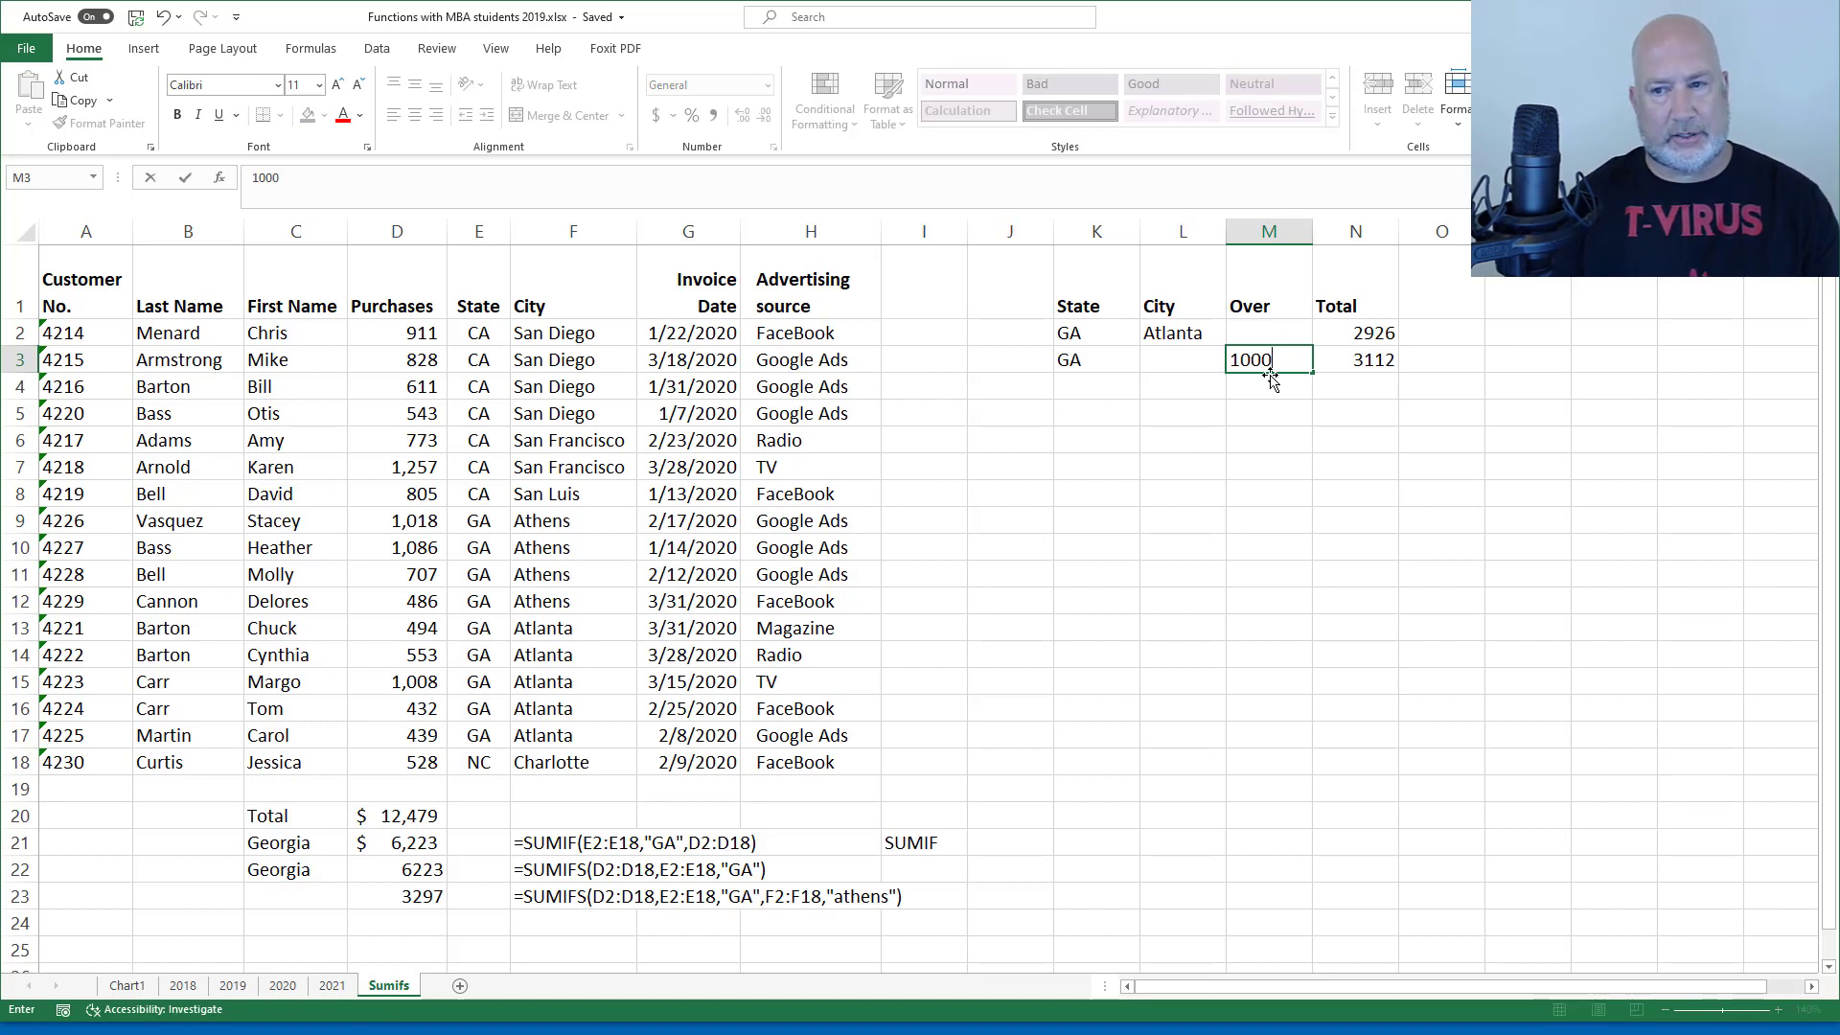
Confirm 1000 in M3 and change N3's last criterion to ">"&M3, keeping the 3112 total.
key("ctrl+Return")
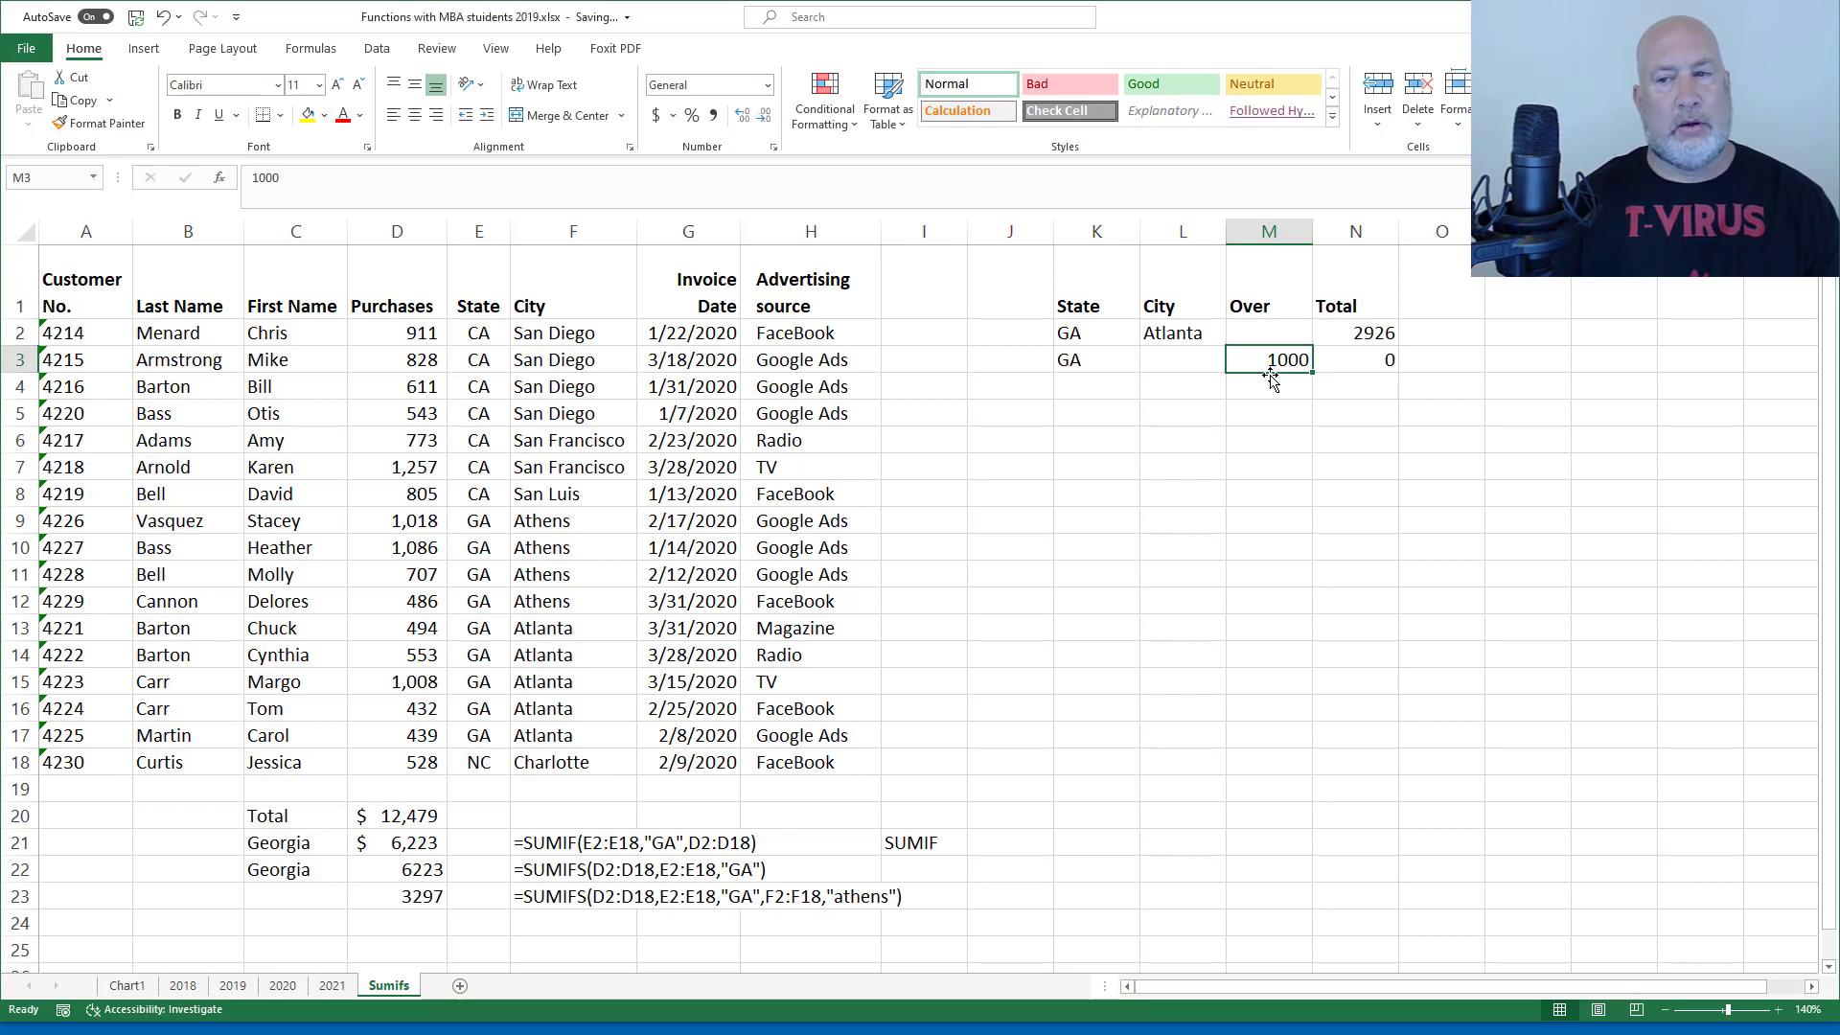
key("Right")
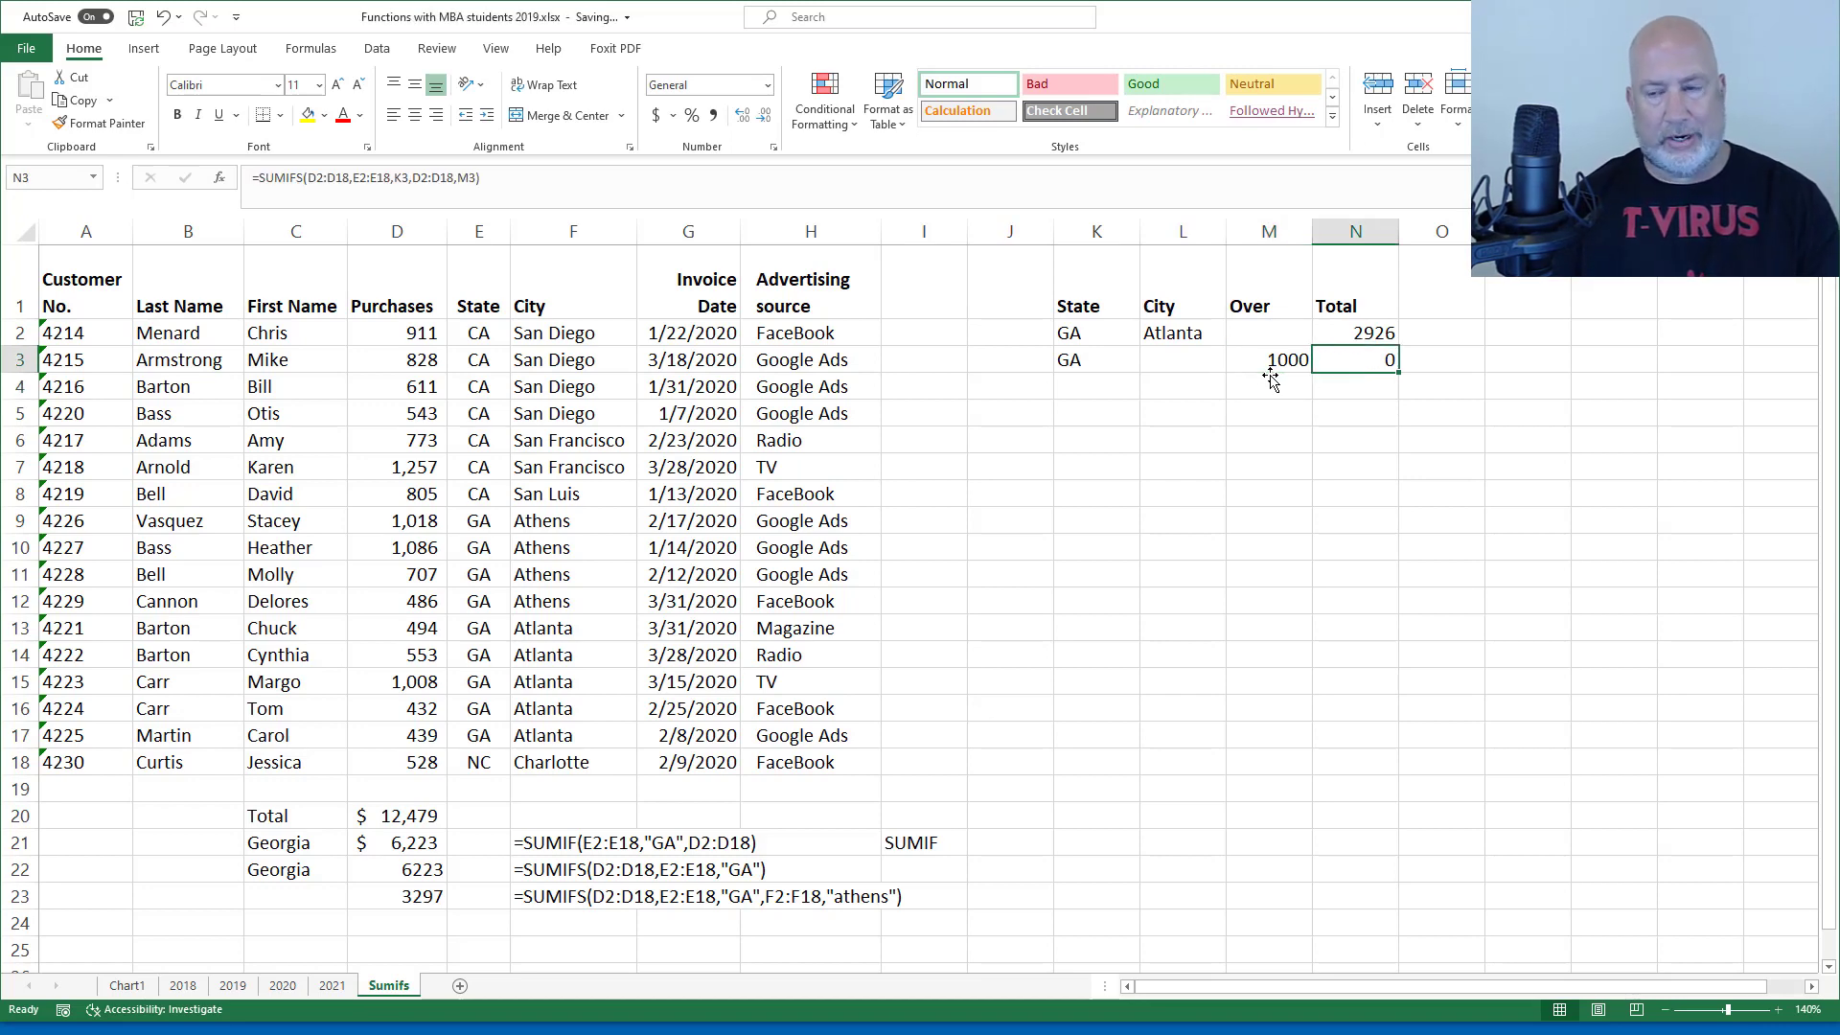
key("F2")
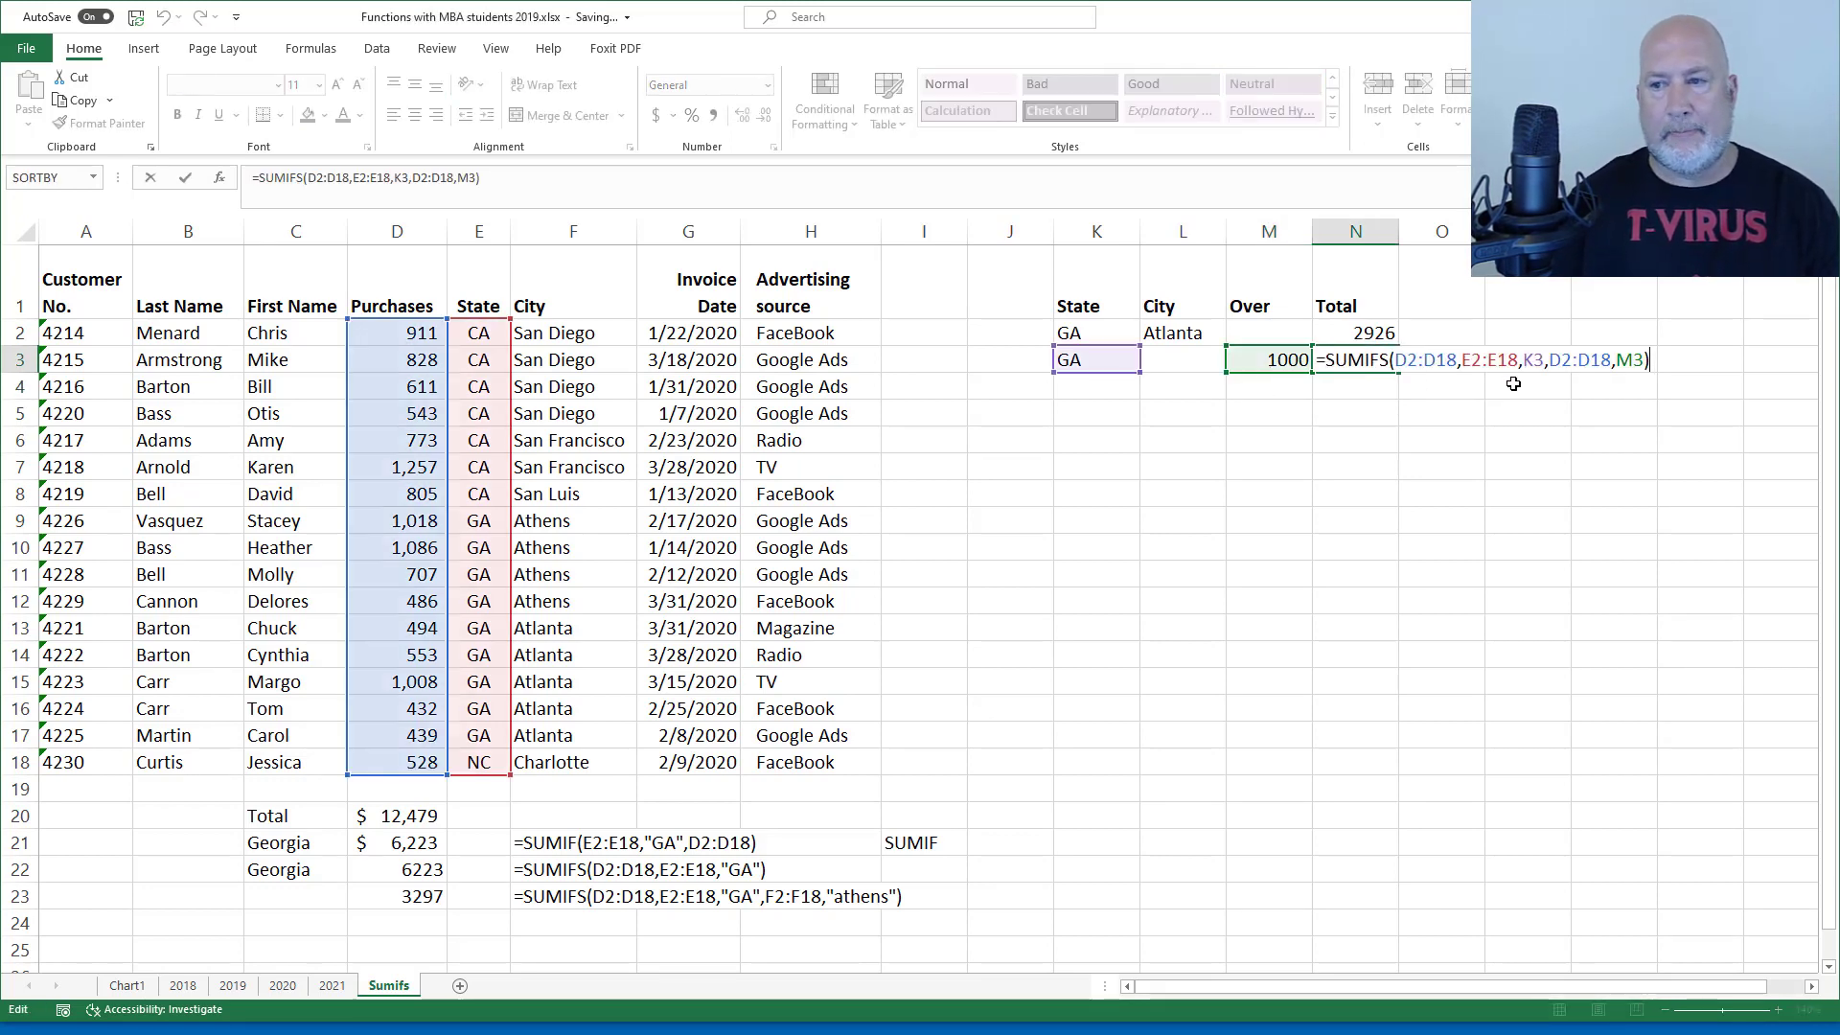
left_click(1616, 362)
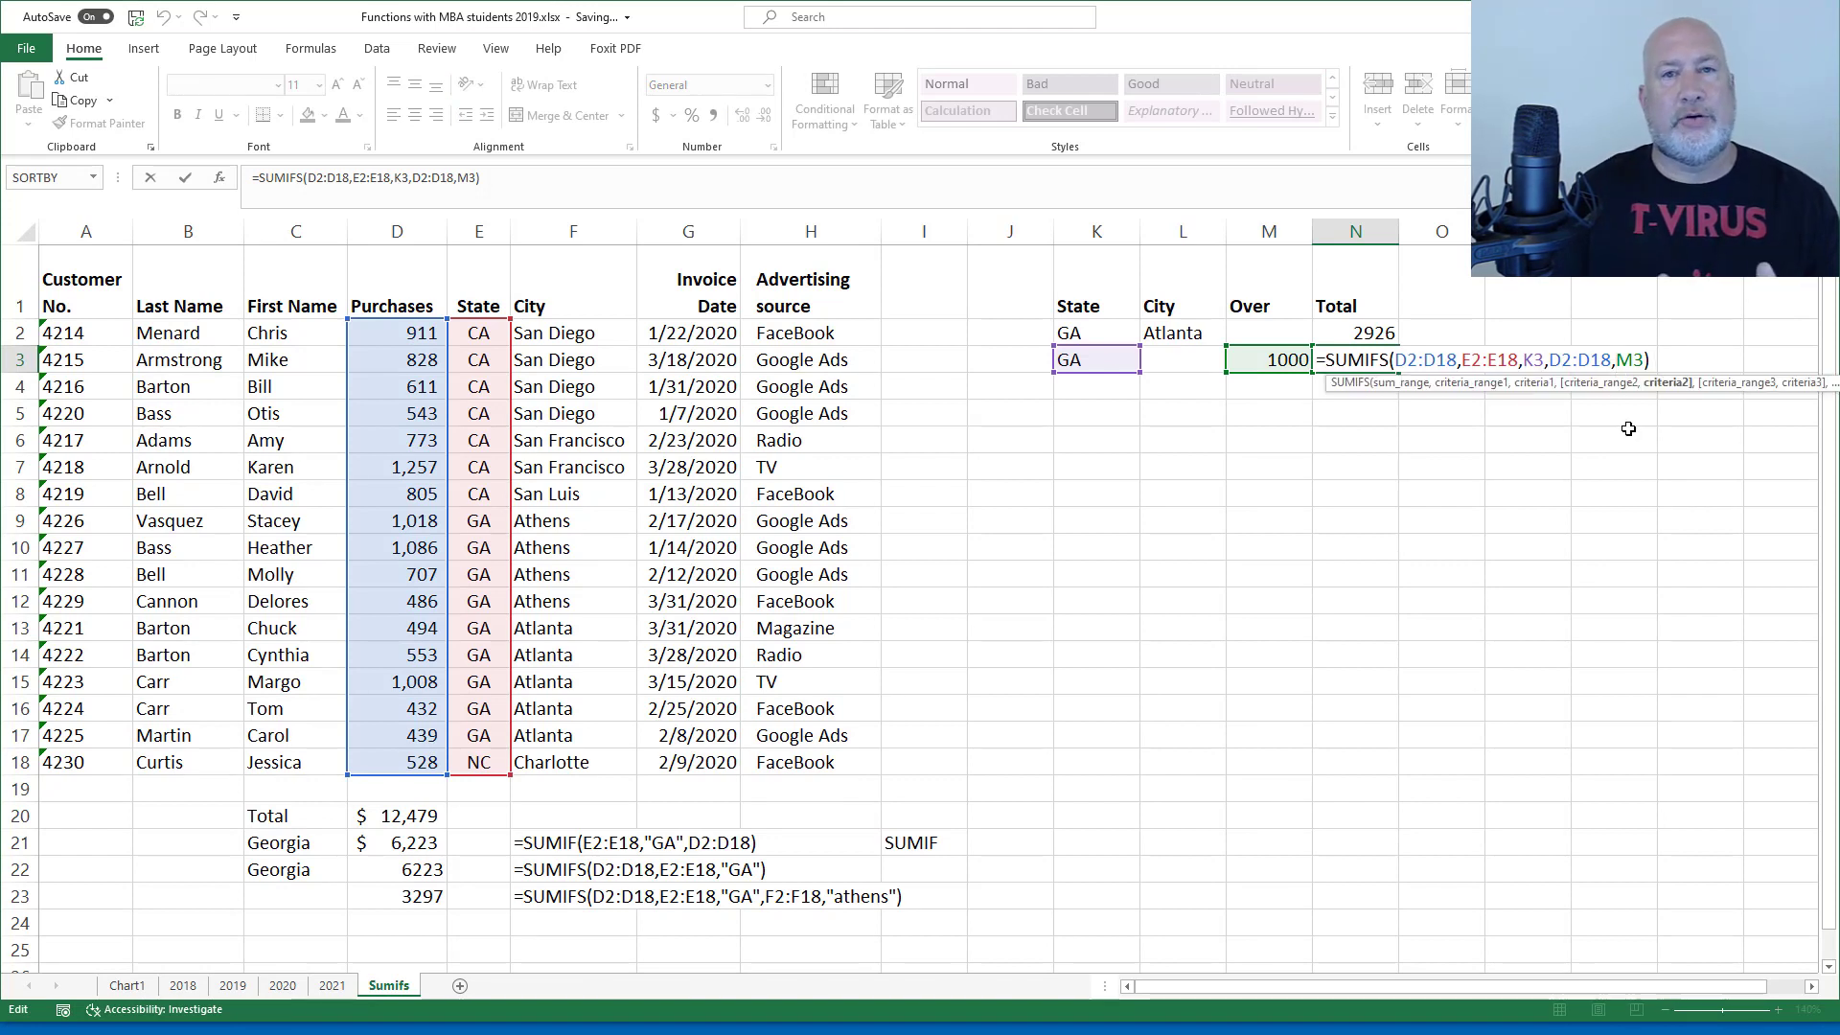
type("\"")
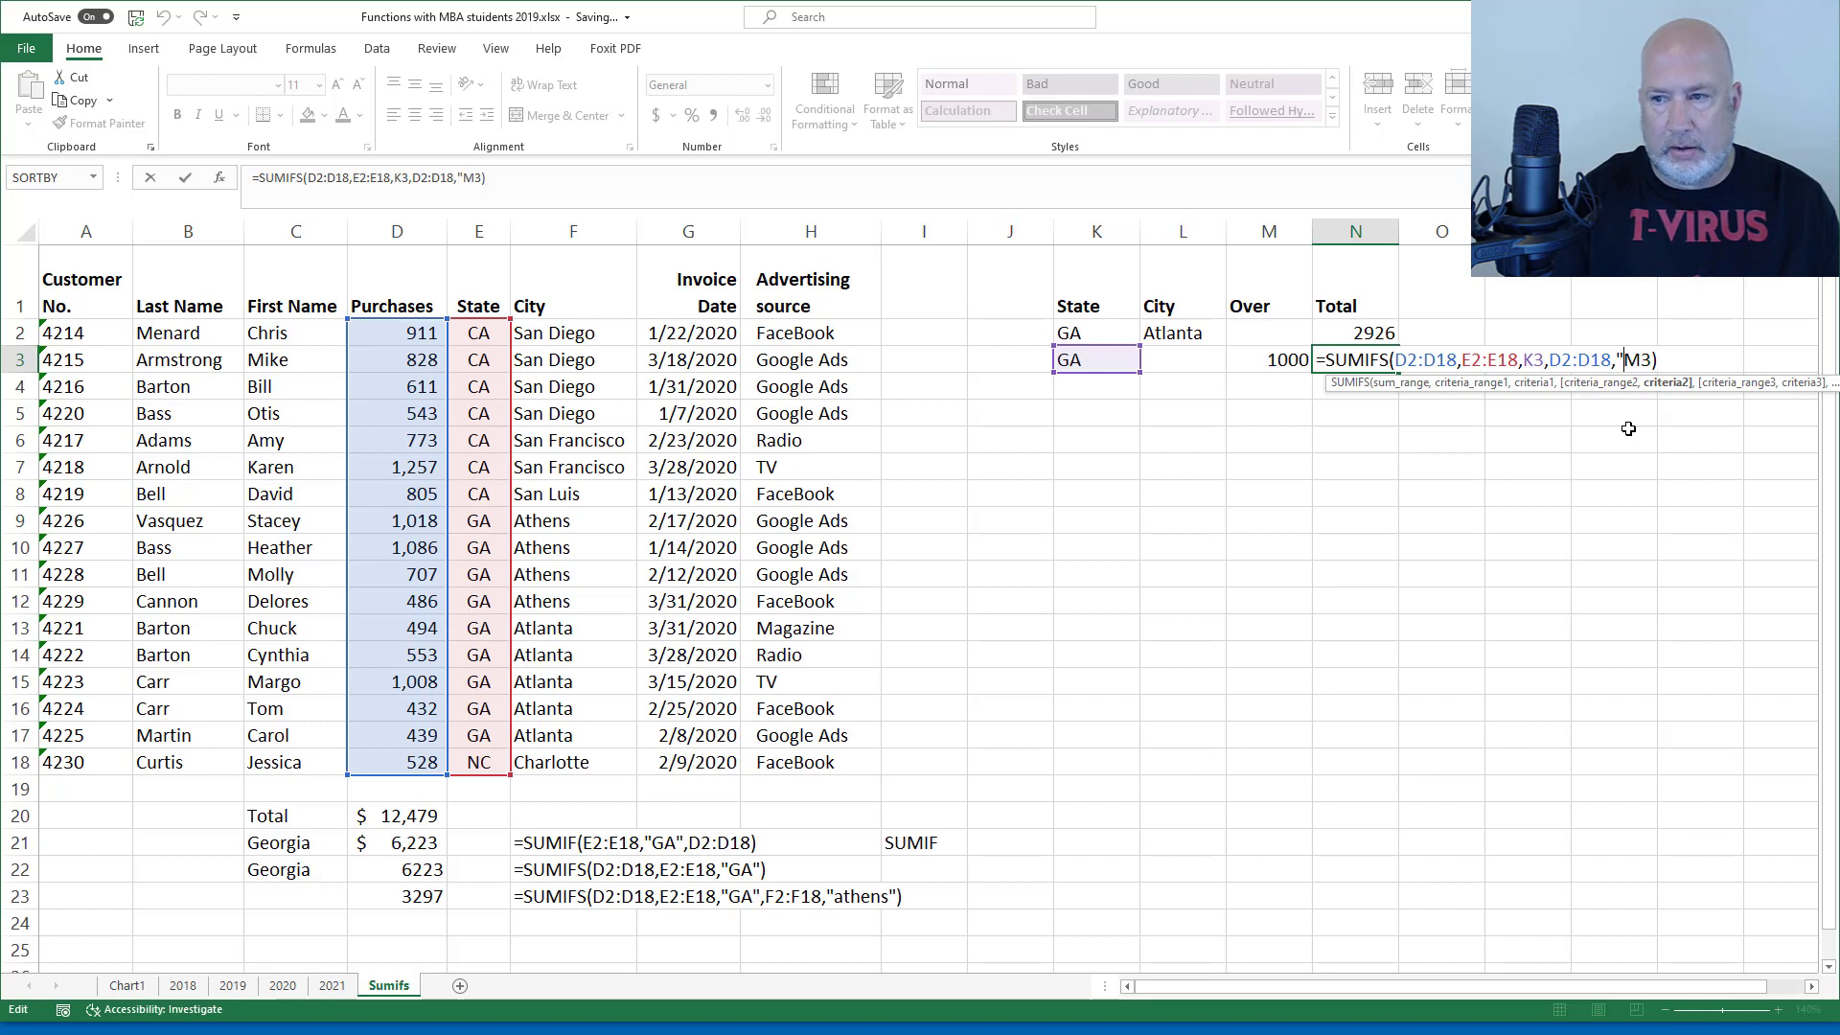
type(">\"")
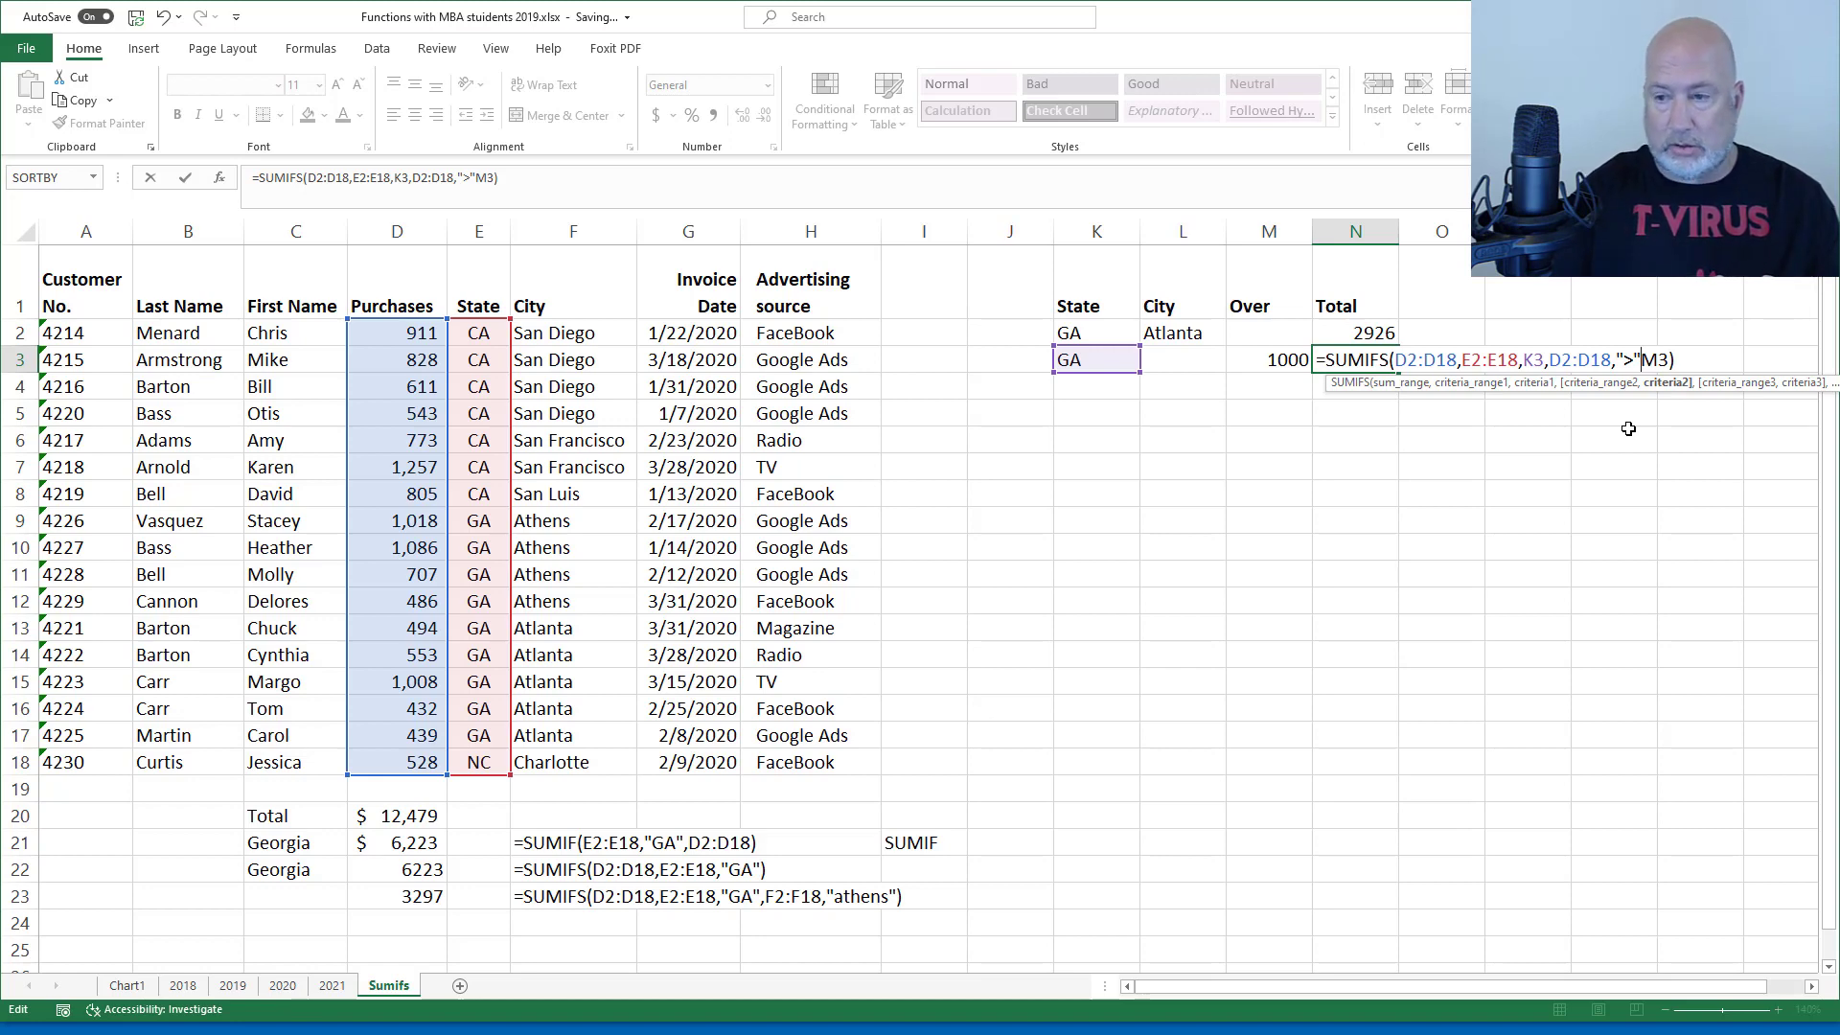
key("Return")
key("Return")
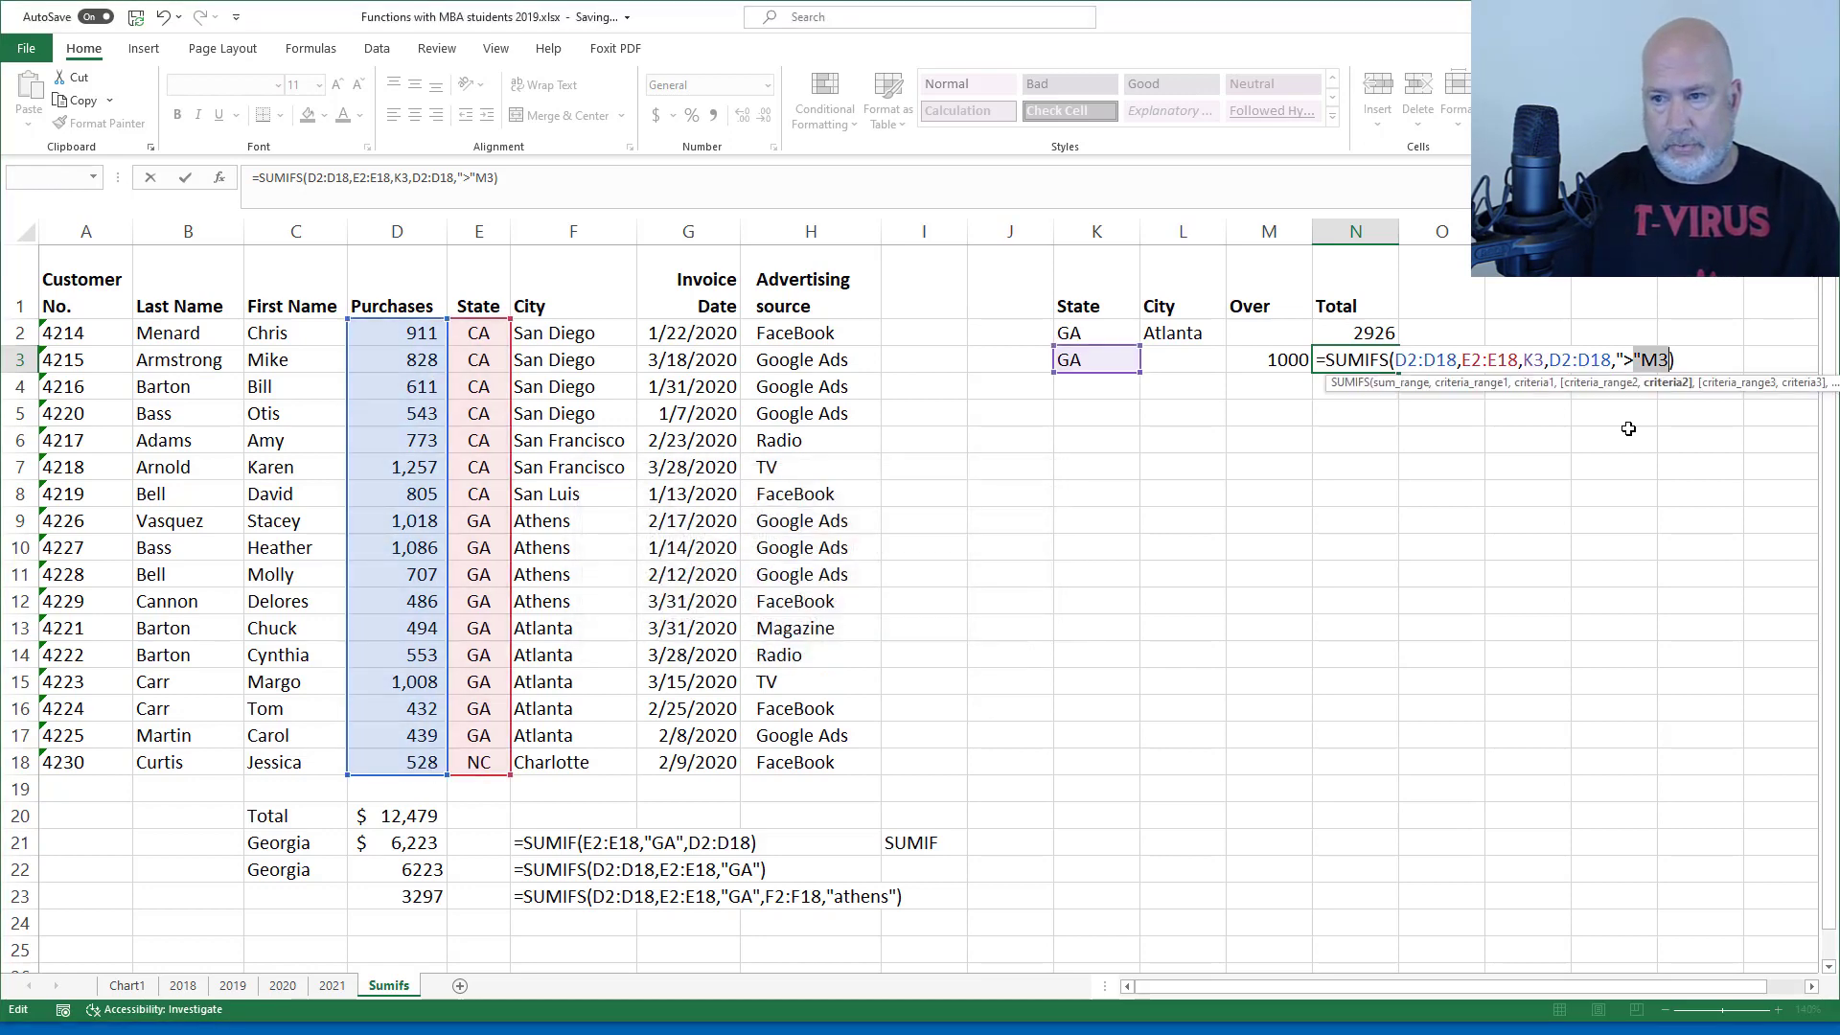
left_click(1643, 361)
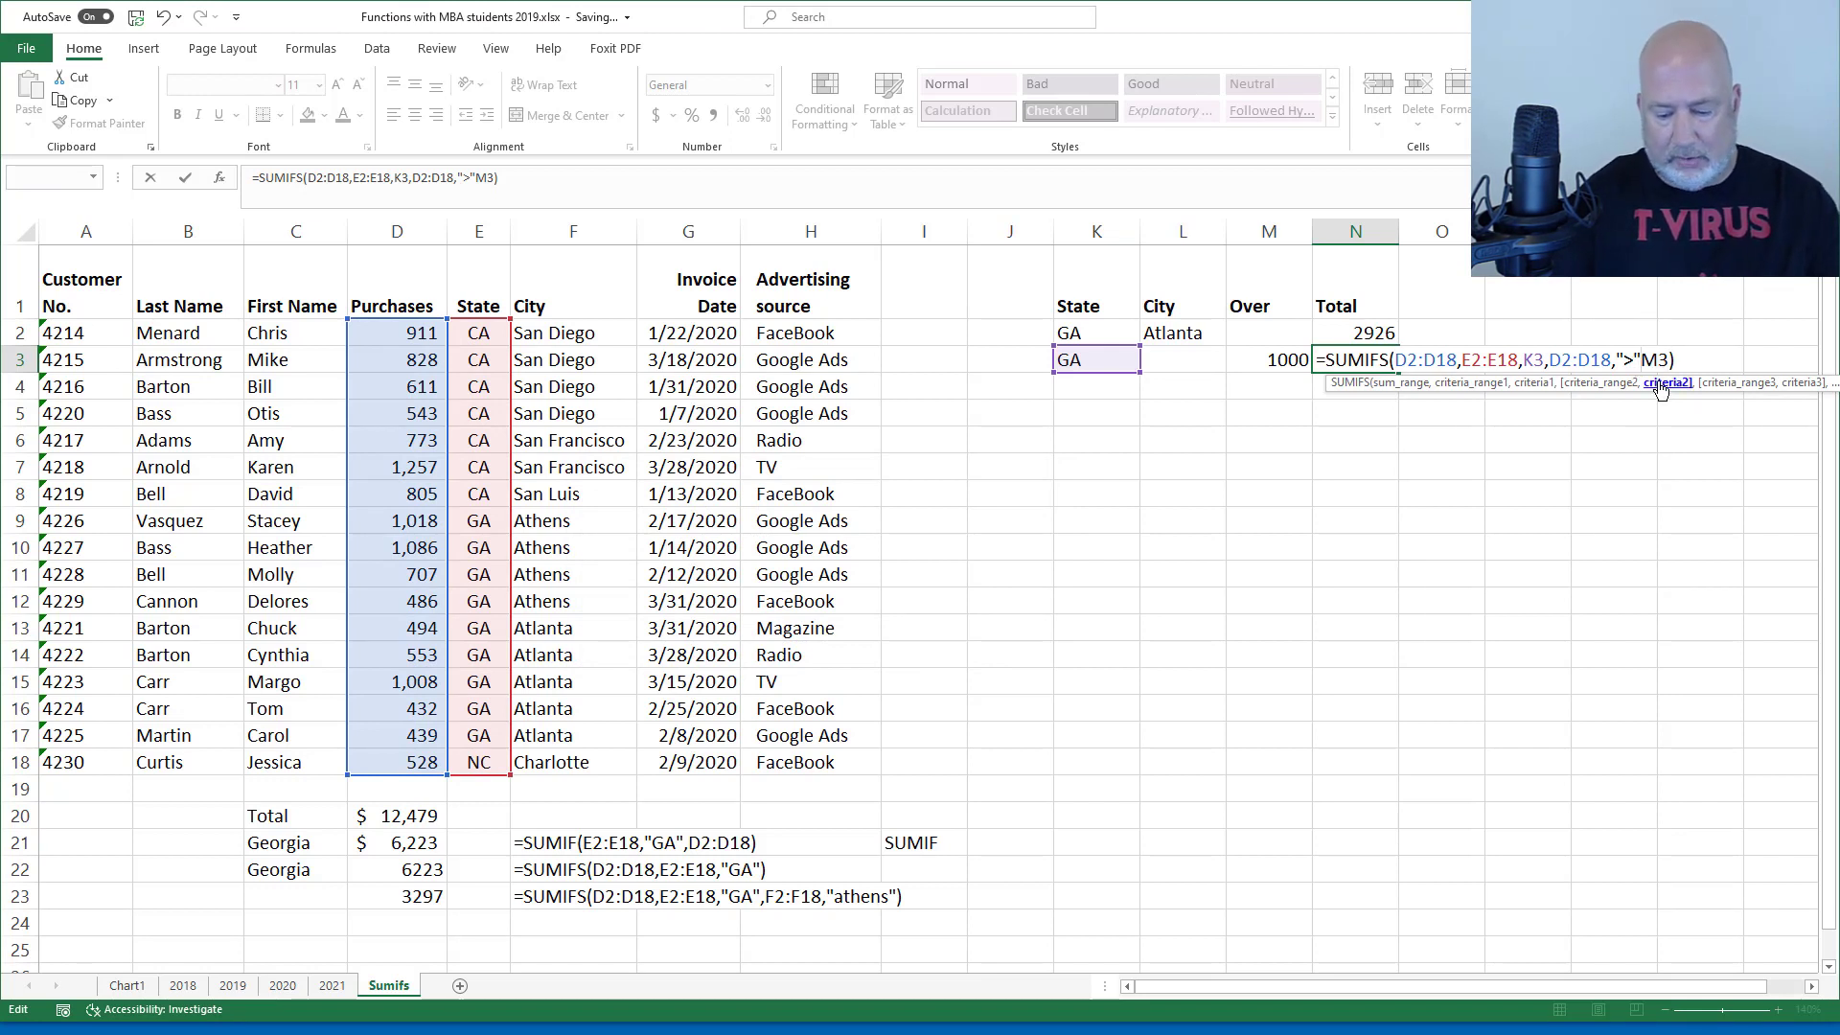
type("&")
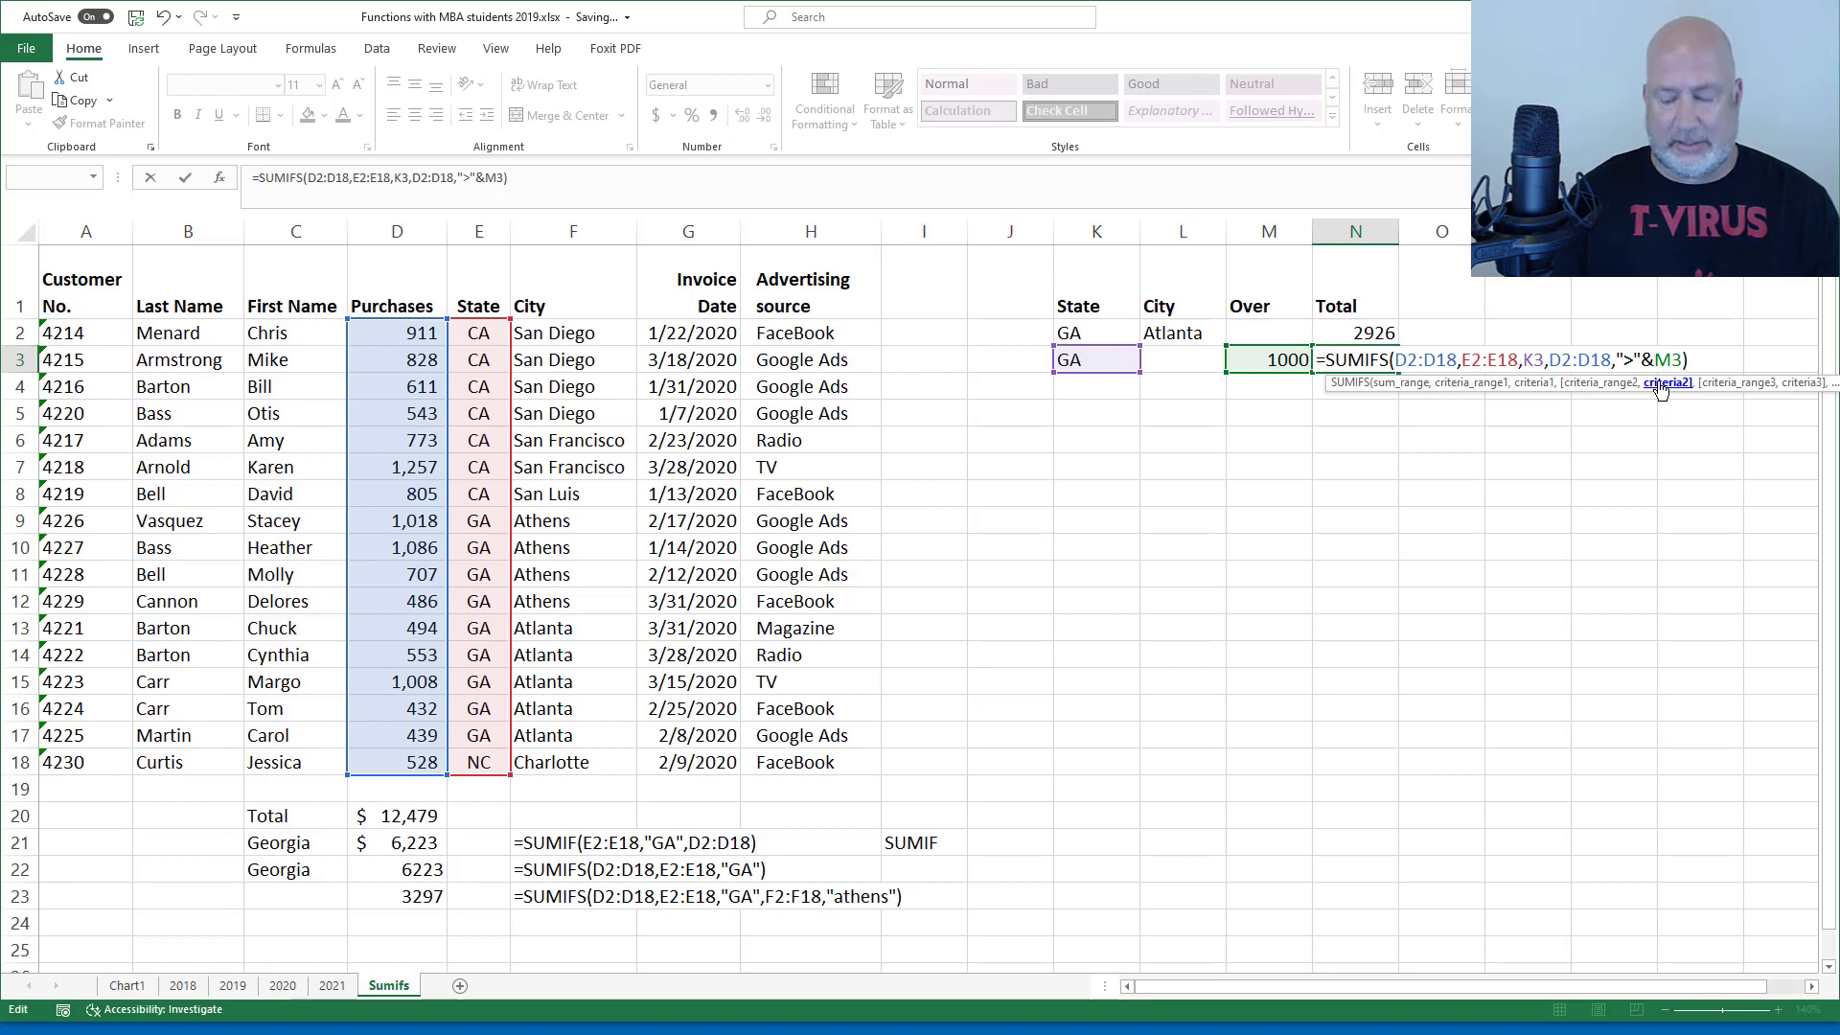
key("ctrl+Return")
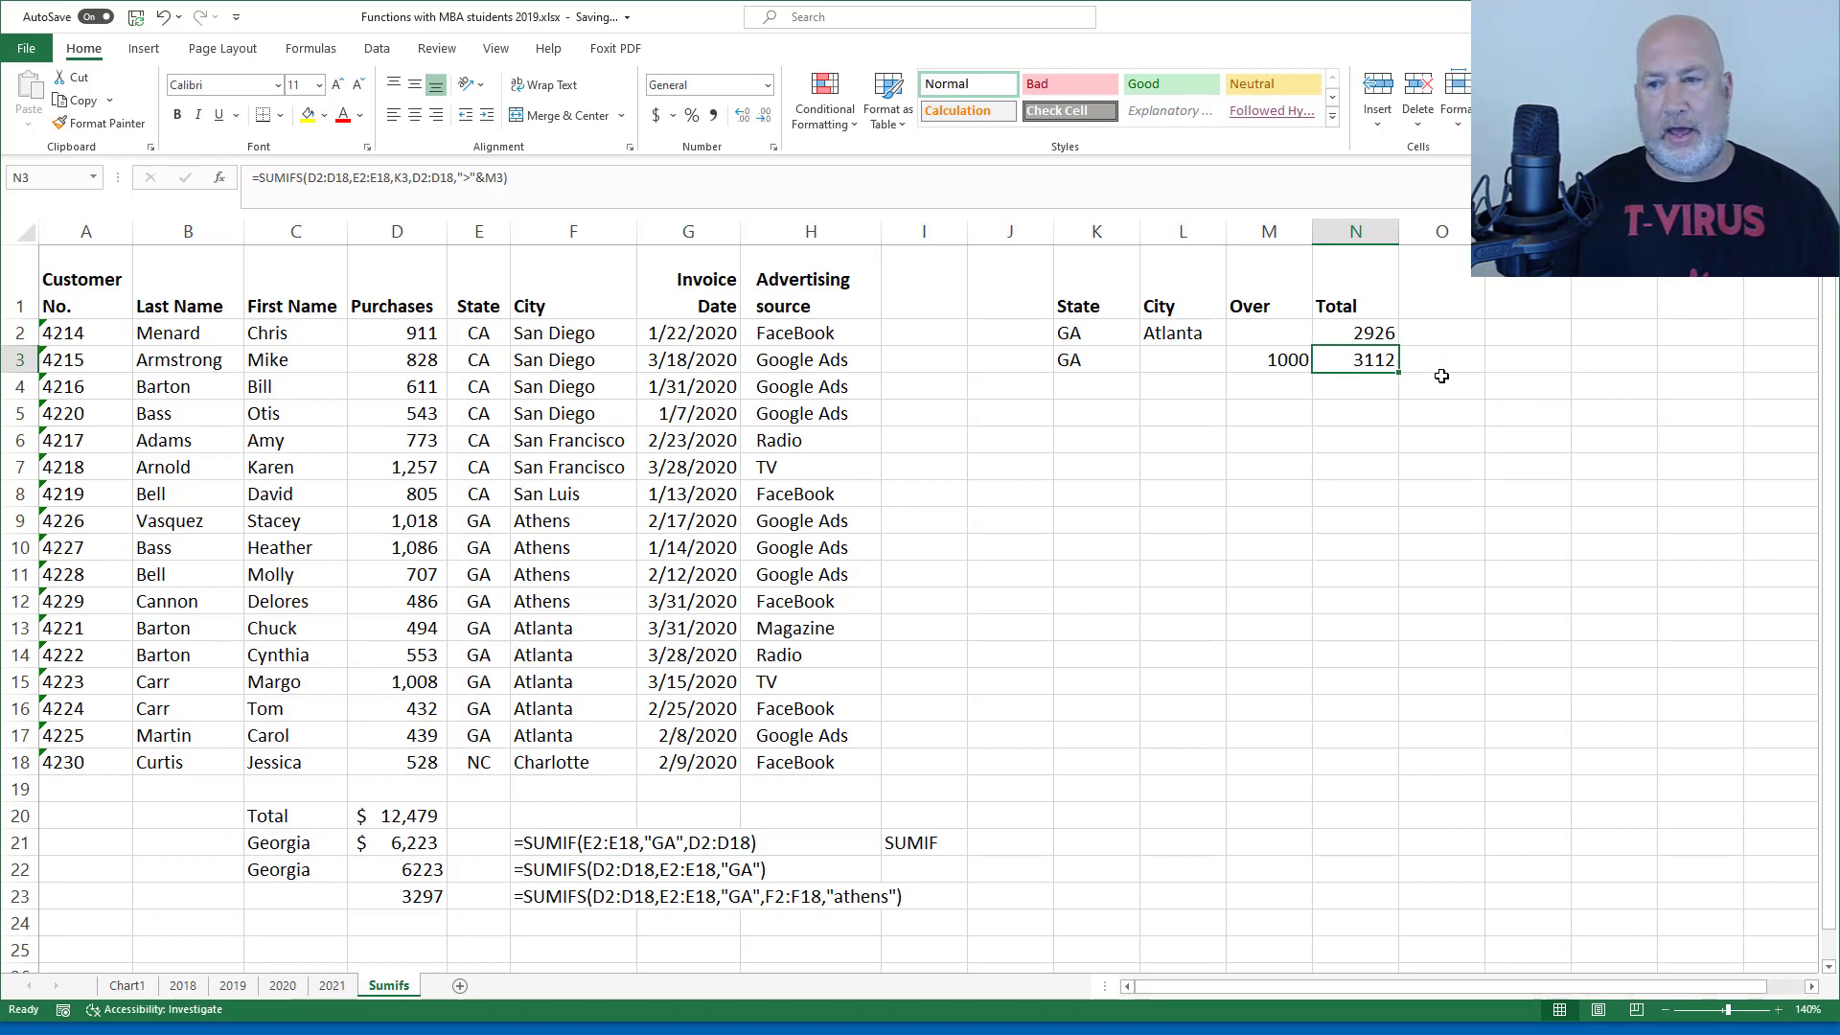
Enter =FORMULATEXT(N3) in P3 to display N3's SUMIFS formula as text.
left_click(1501, 363)
type("=forjm")
key("BackSpace")
key("BackSpace")
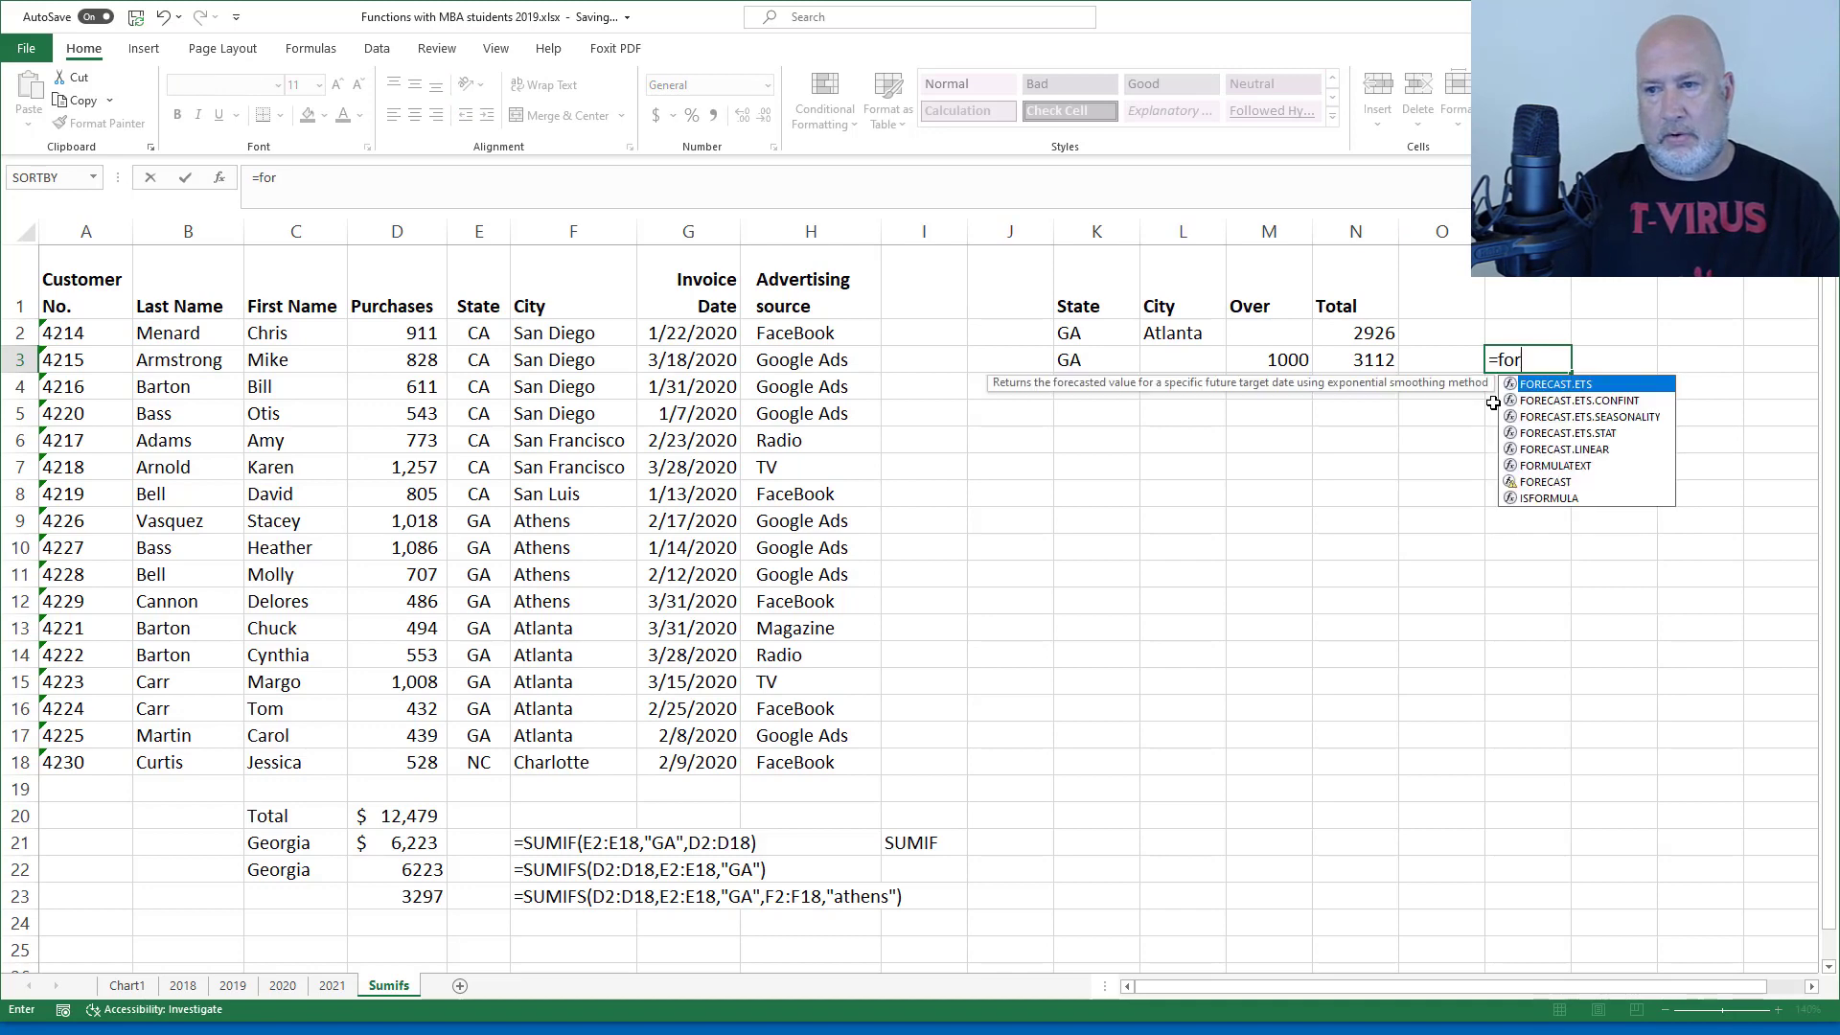
type("m")
key("Return")
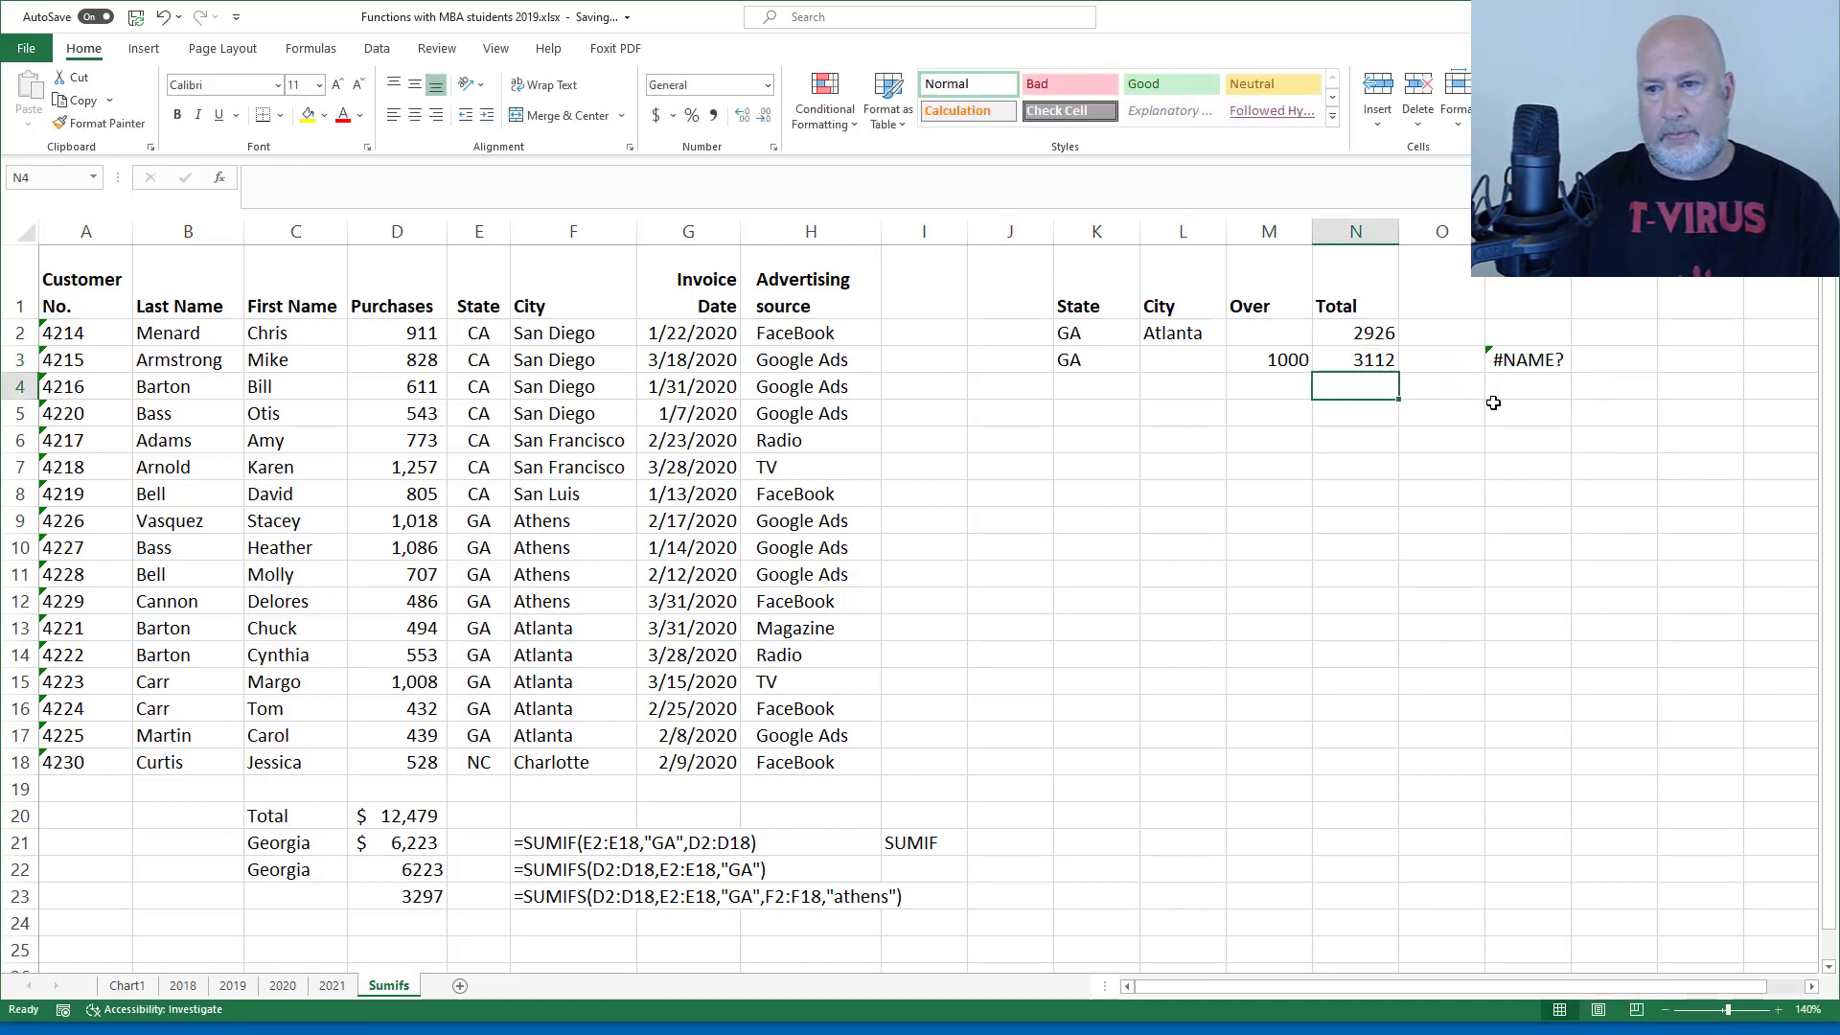
key("Up")
type("=form")
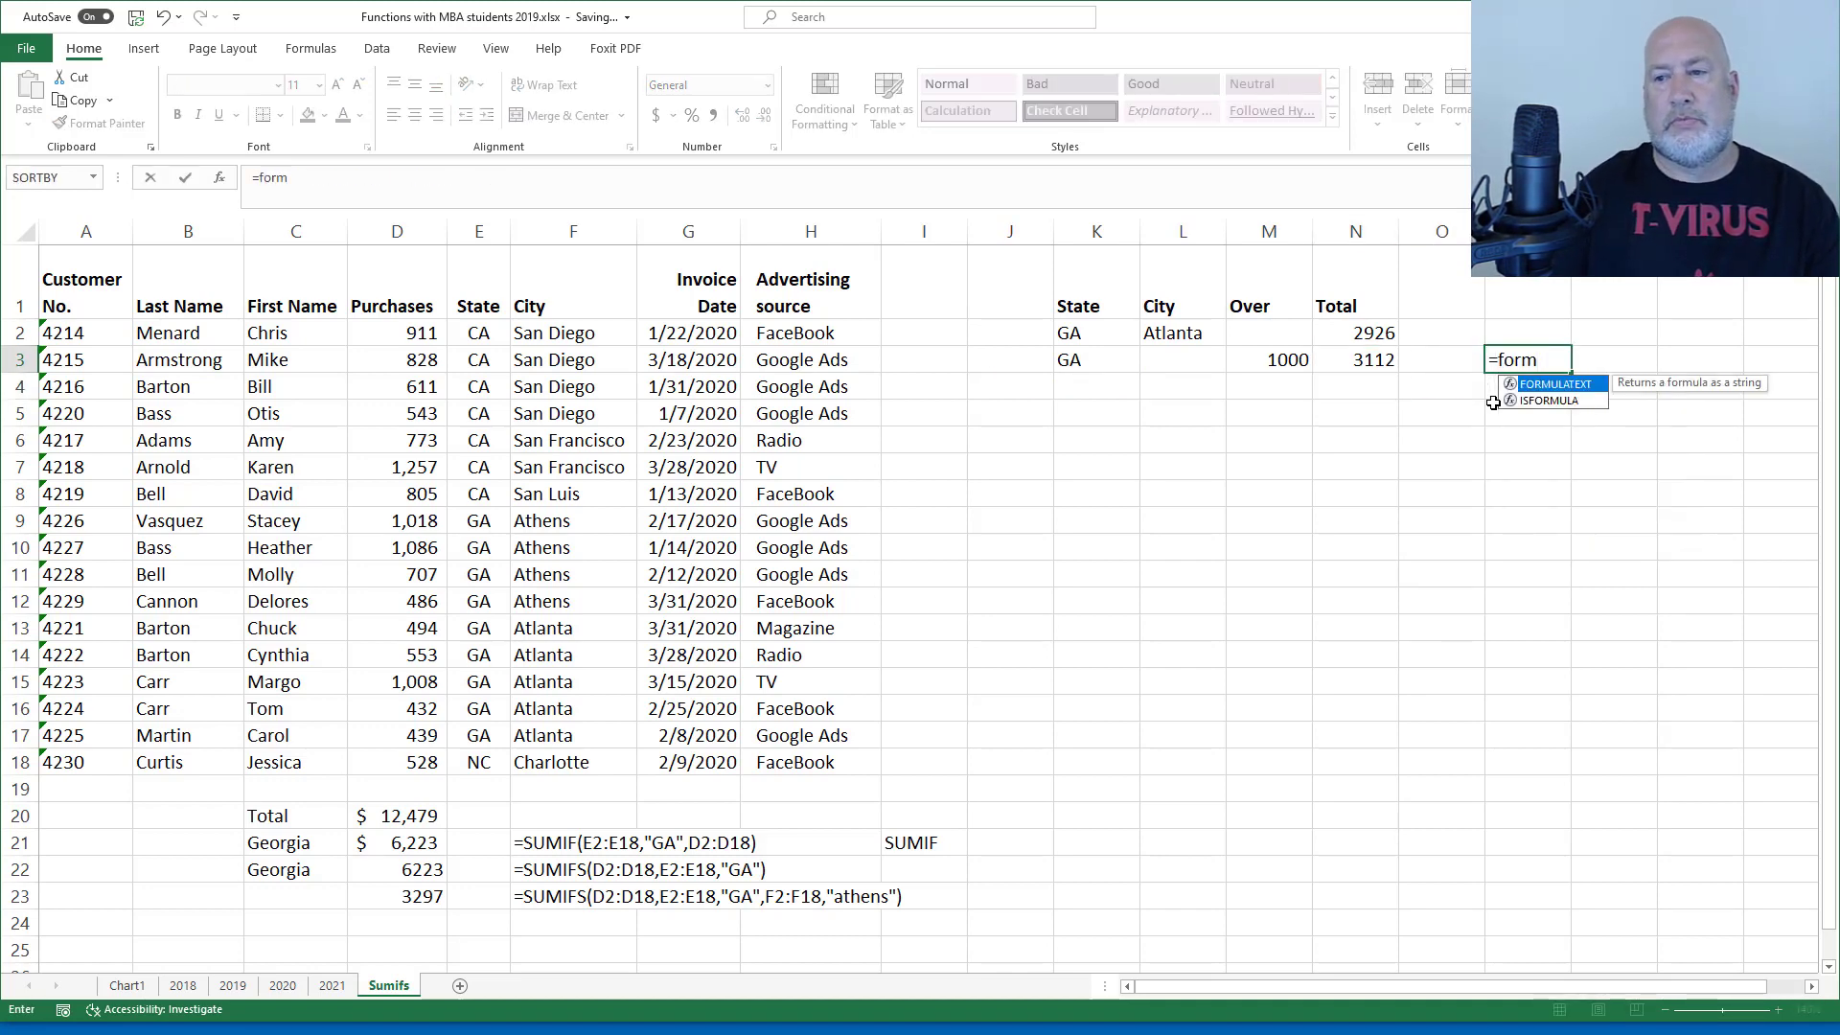
key("Tab")
left_click(1355, 359)
key("Return")
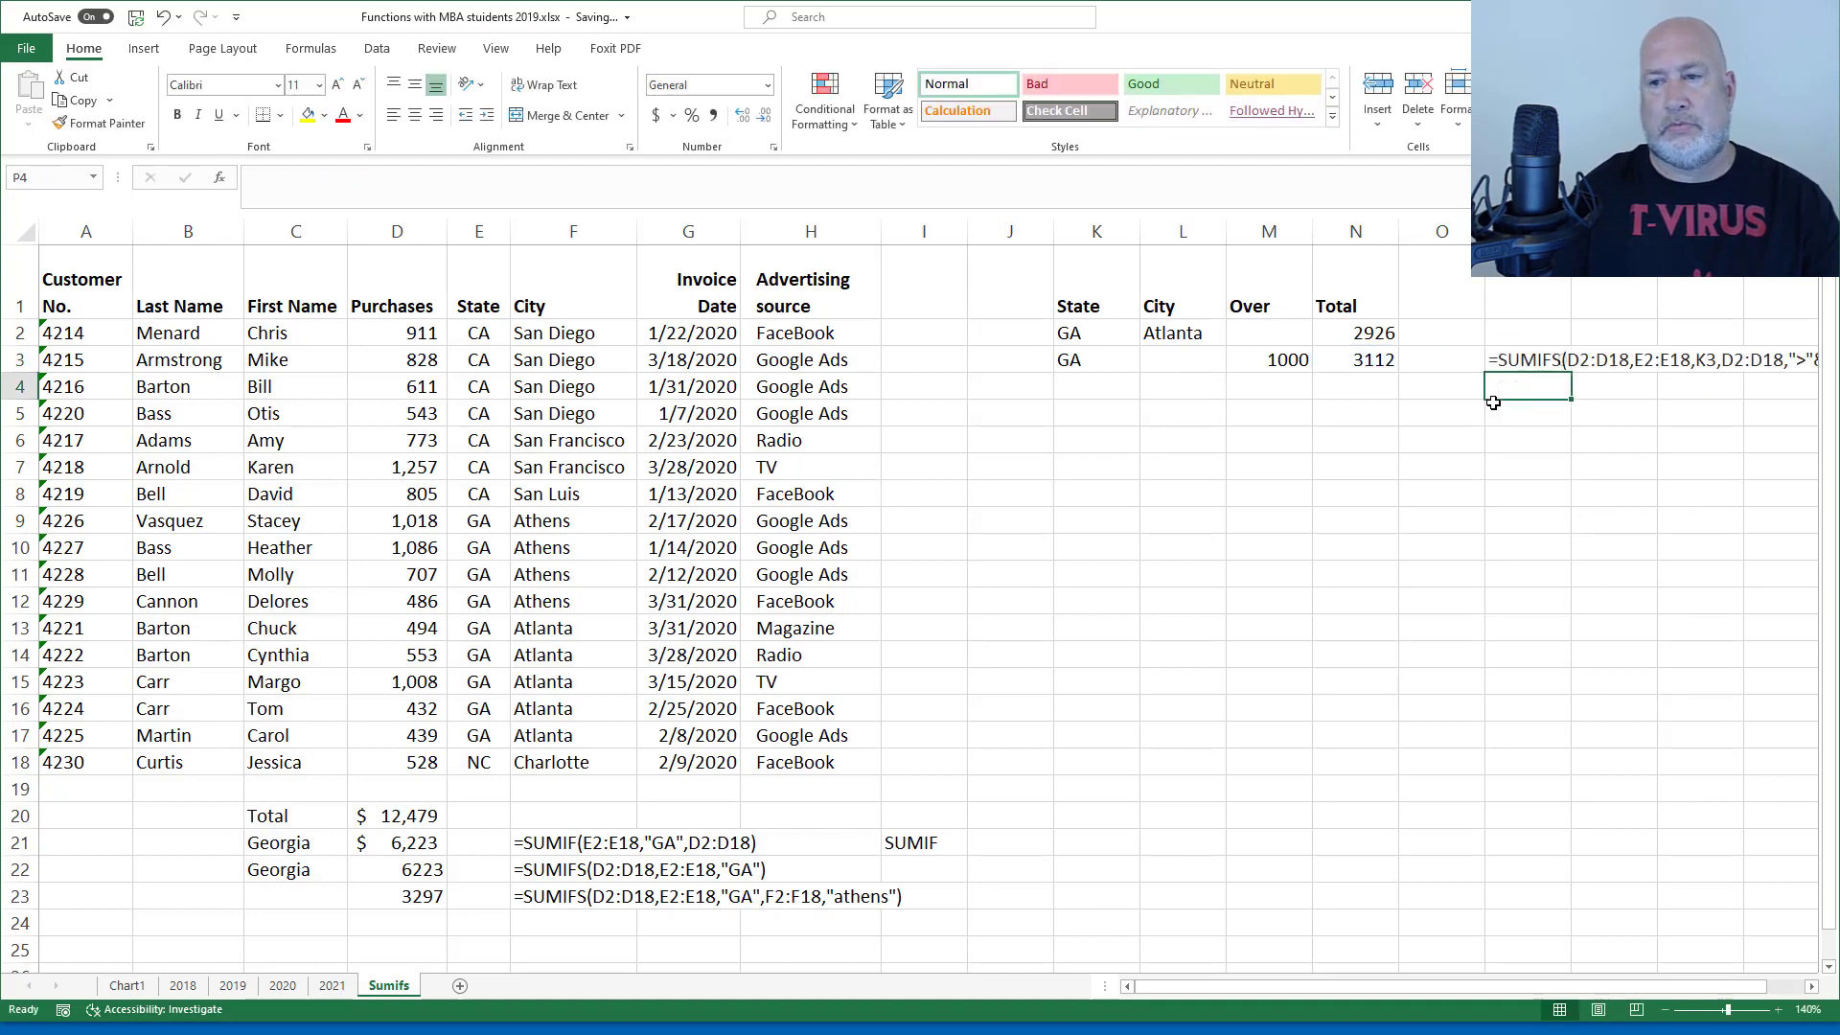
key("Up")
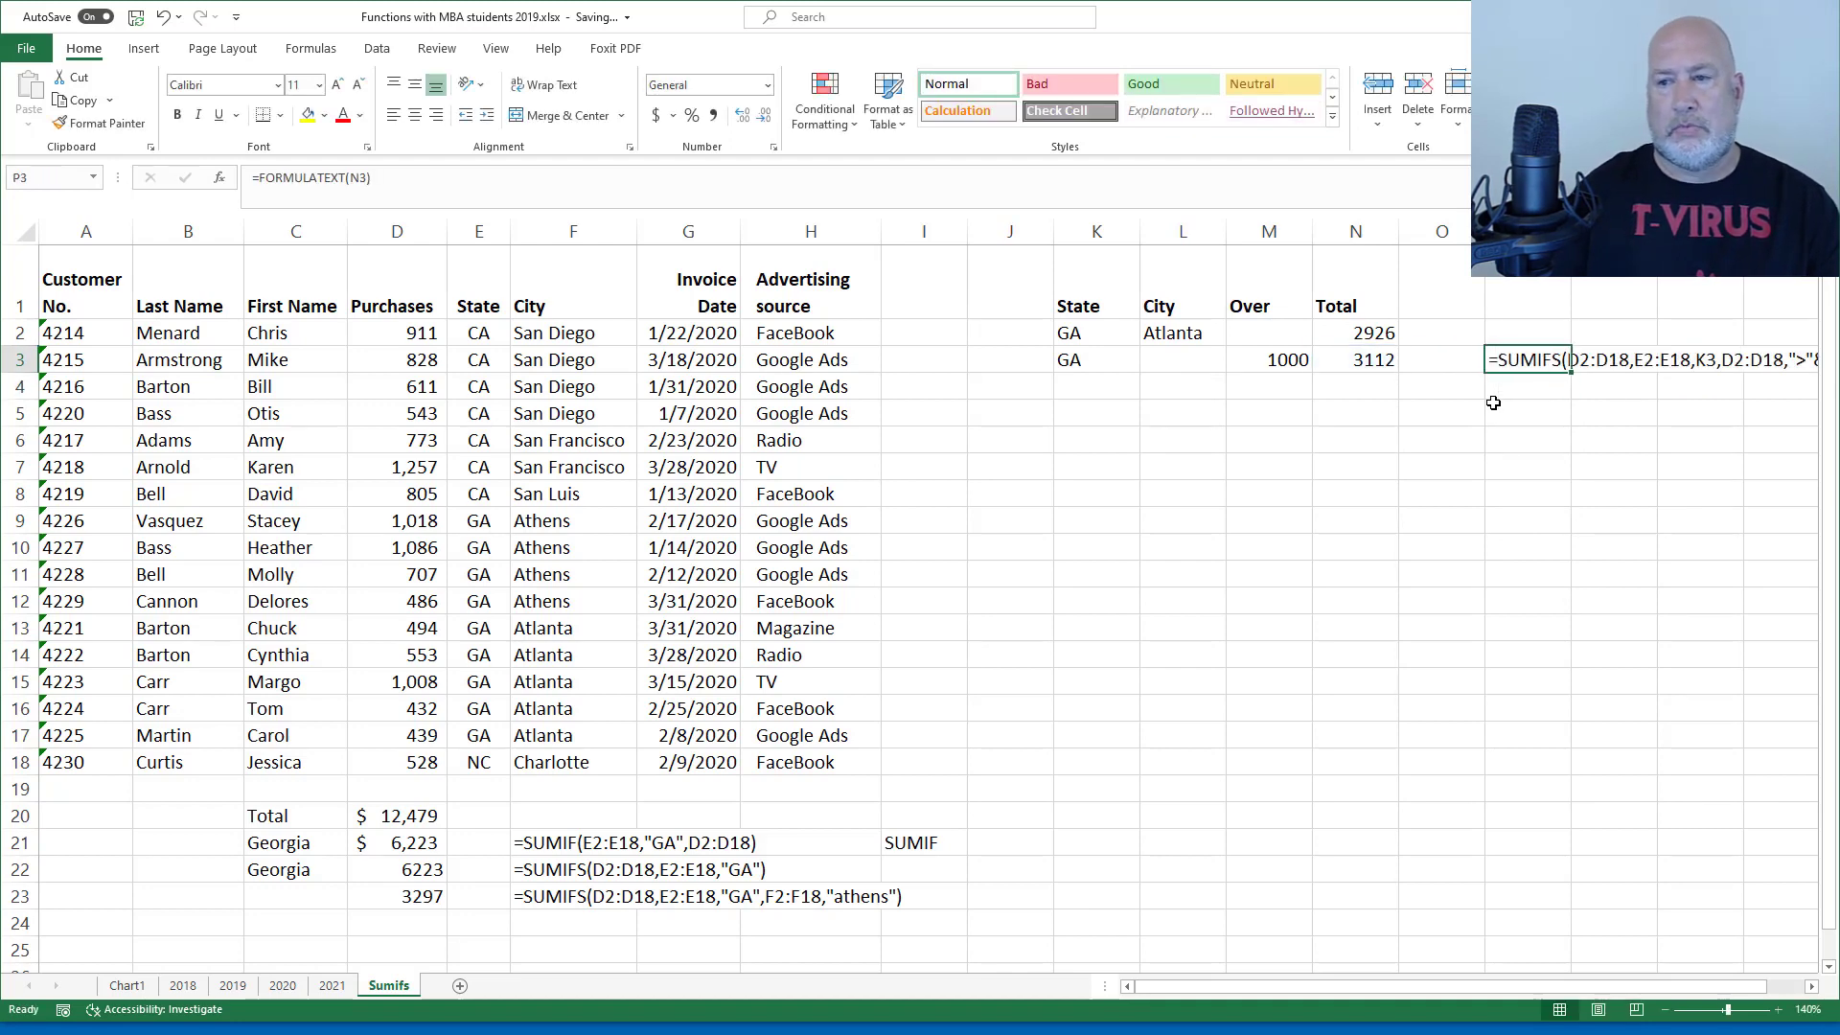
Set P3's font size to 9 and narrow column I.
left_click(361, 85)
left_click(361, 85)
left_click(361, 85)
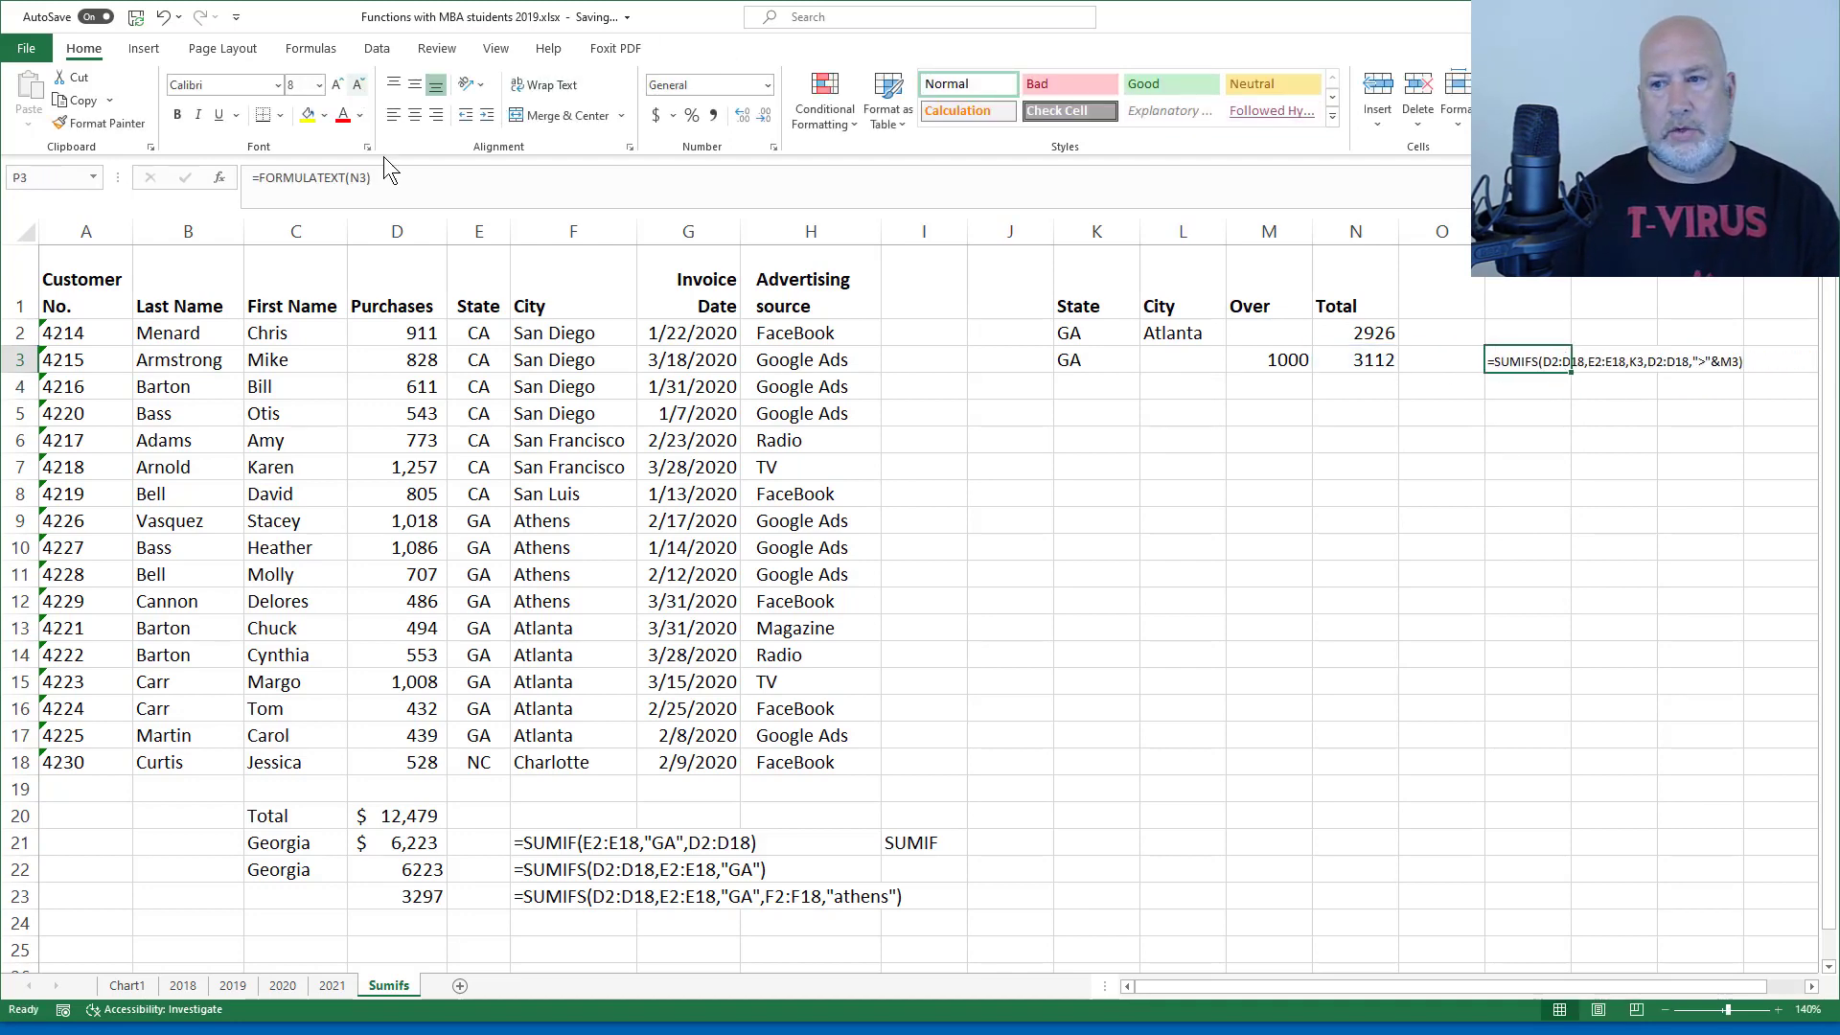
left_click(337, 85)
left_click(338, 85)
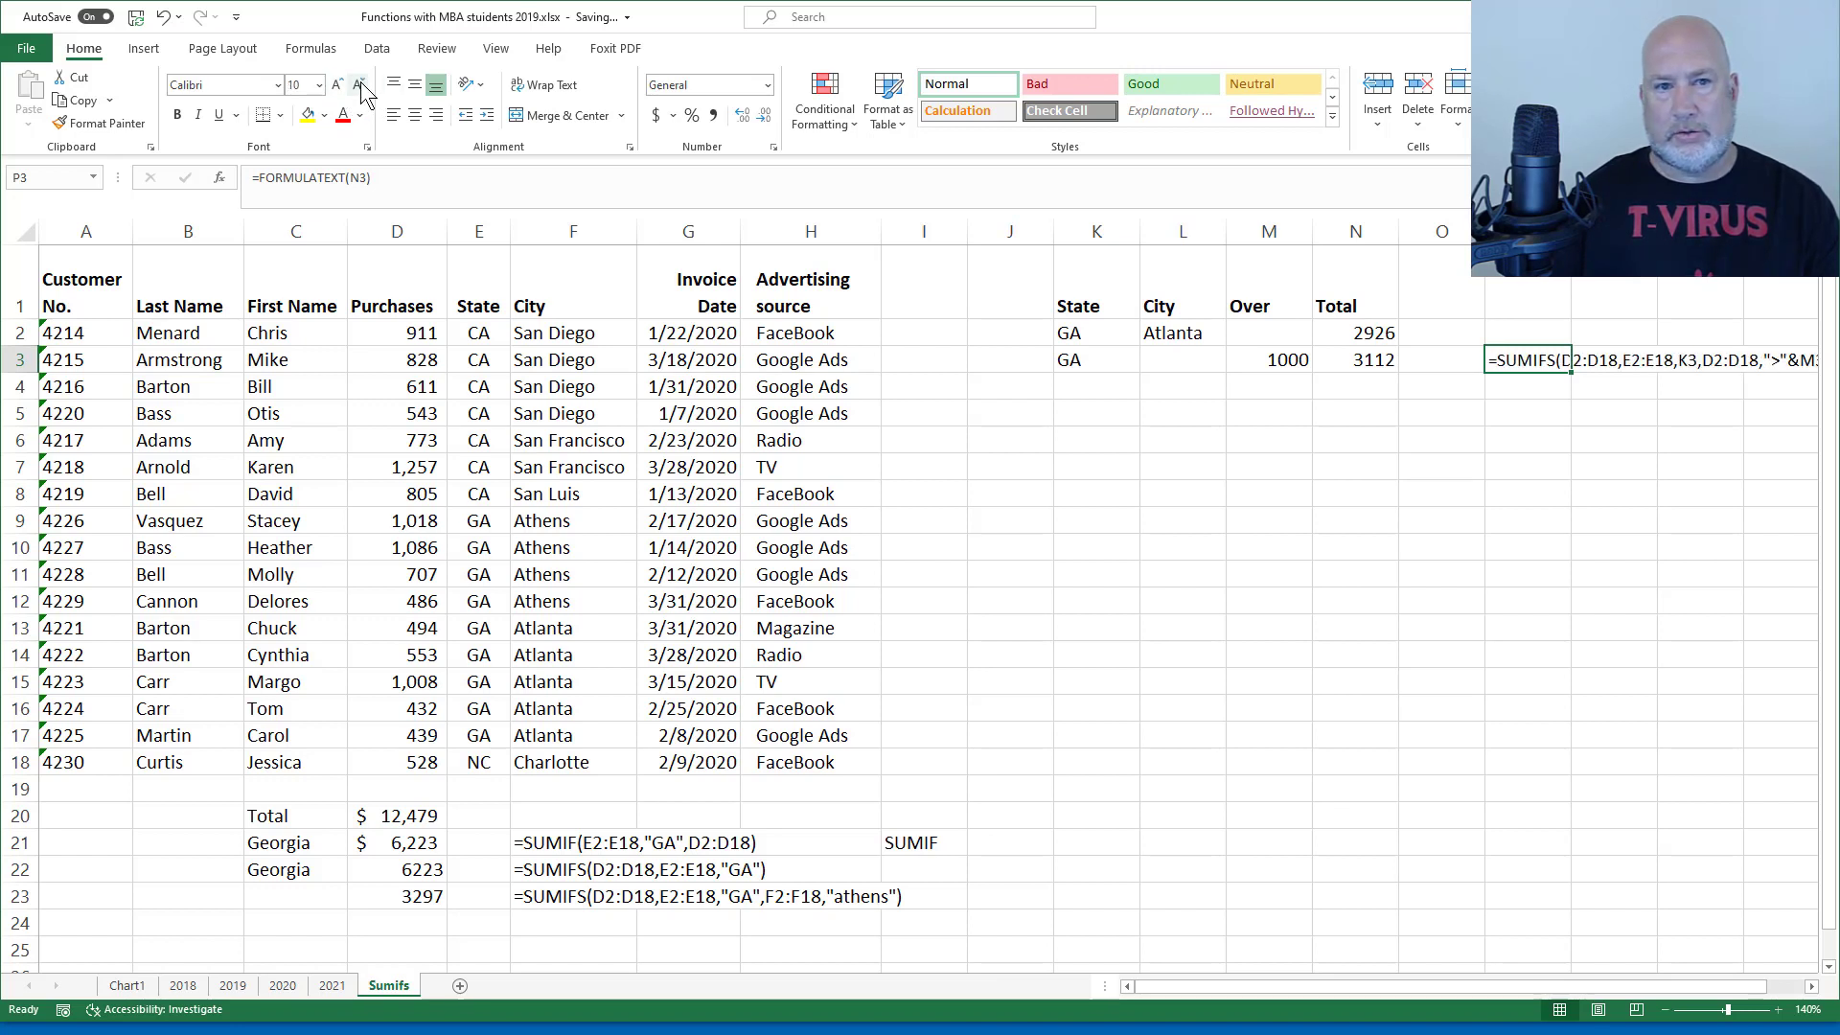
left_click(361, 86)
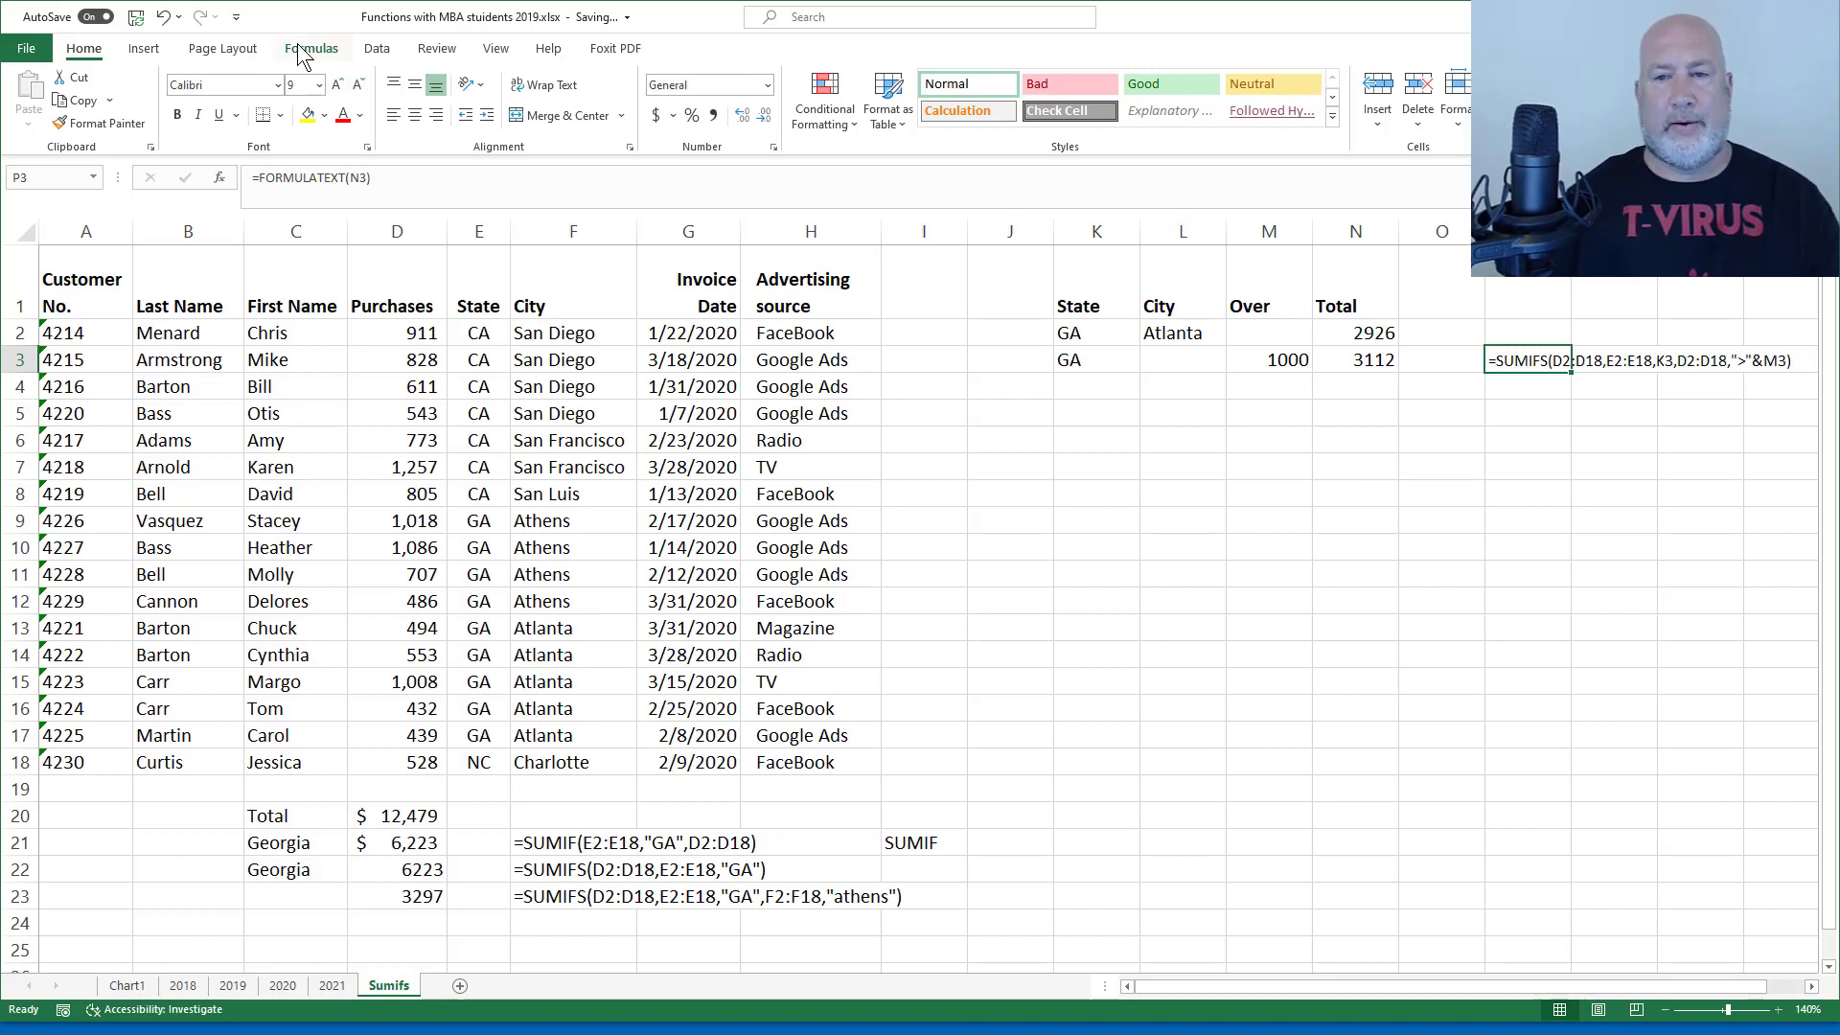
left_click_drag(967, 234, 949, 233)
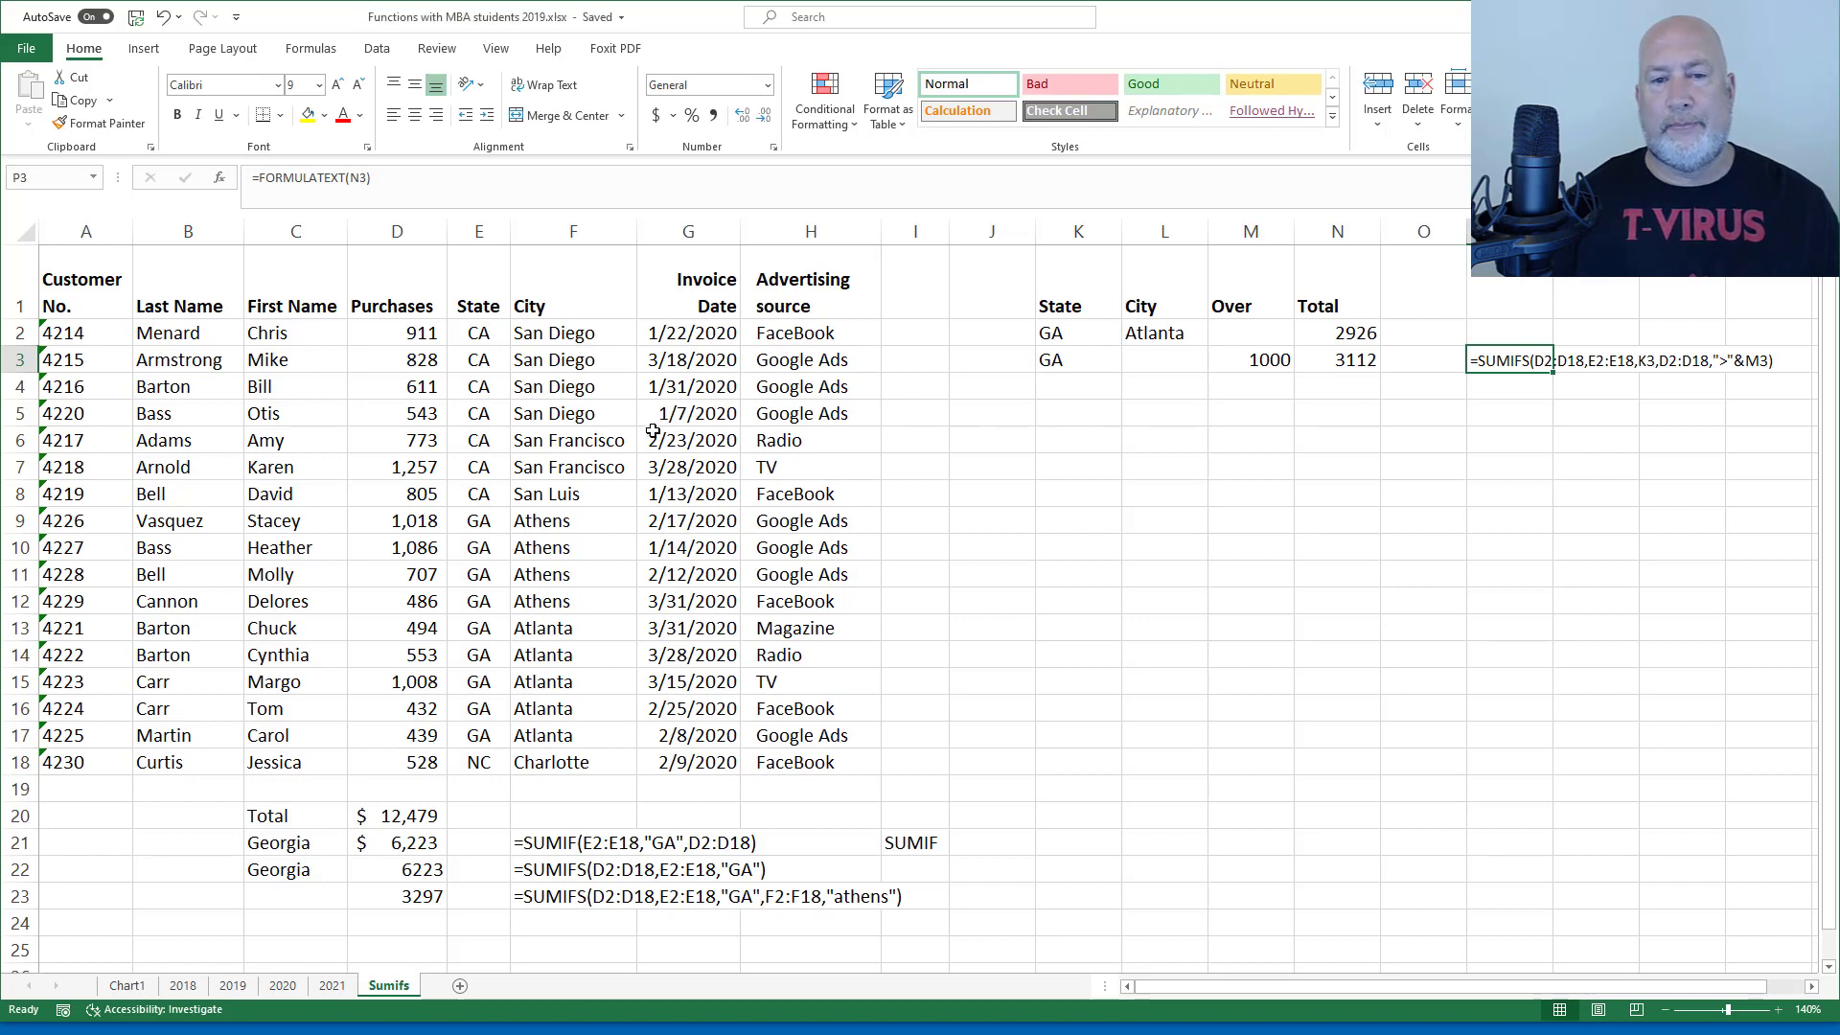
Start a SUM(SUMIFS( formula in K6.
left_click(482, 767)
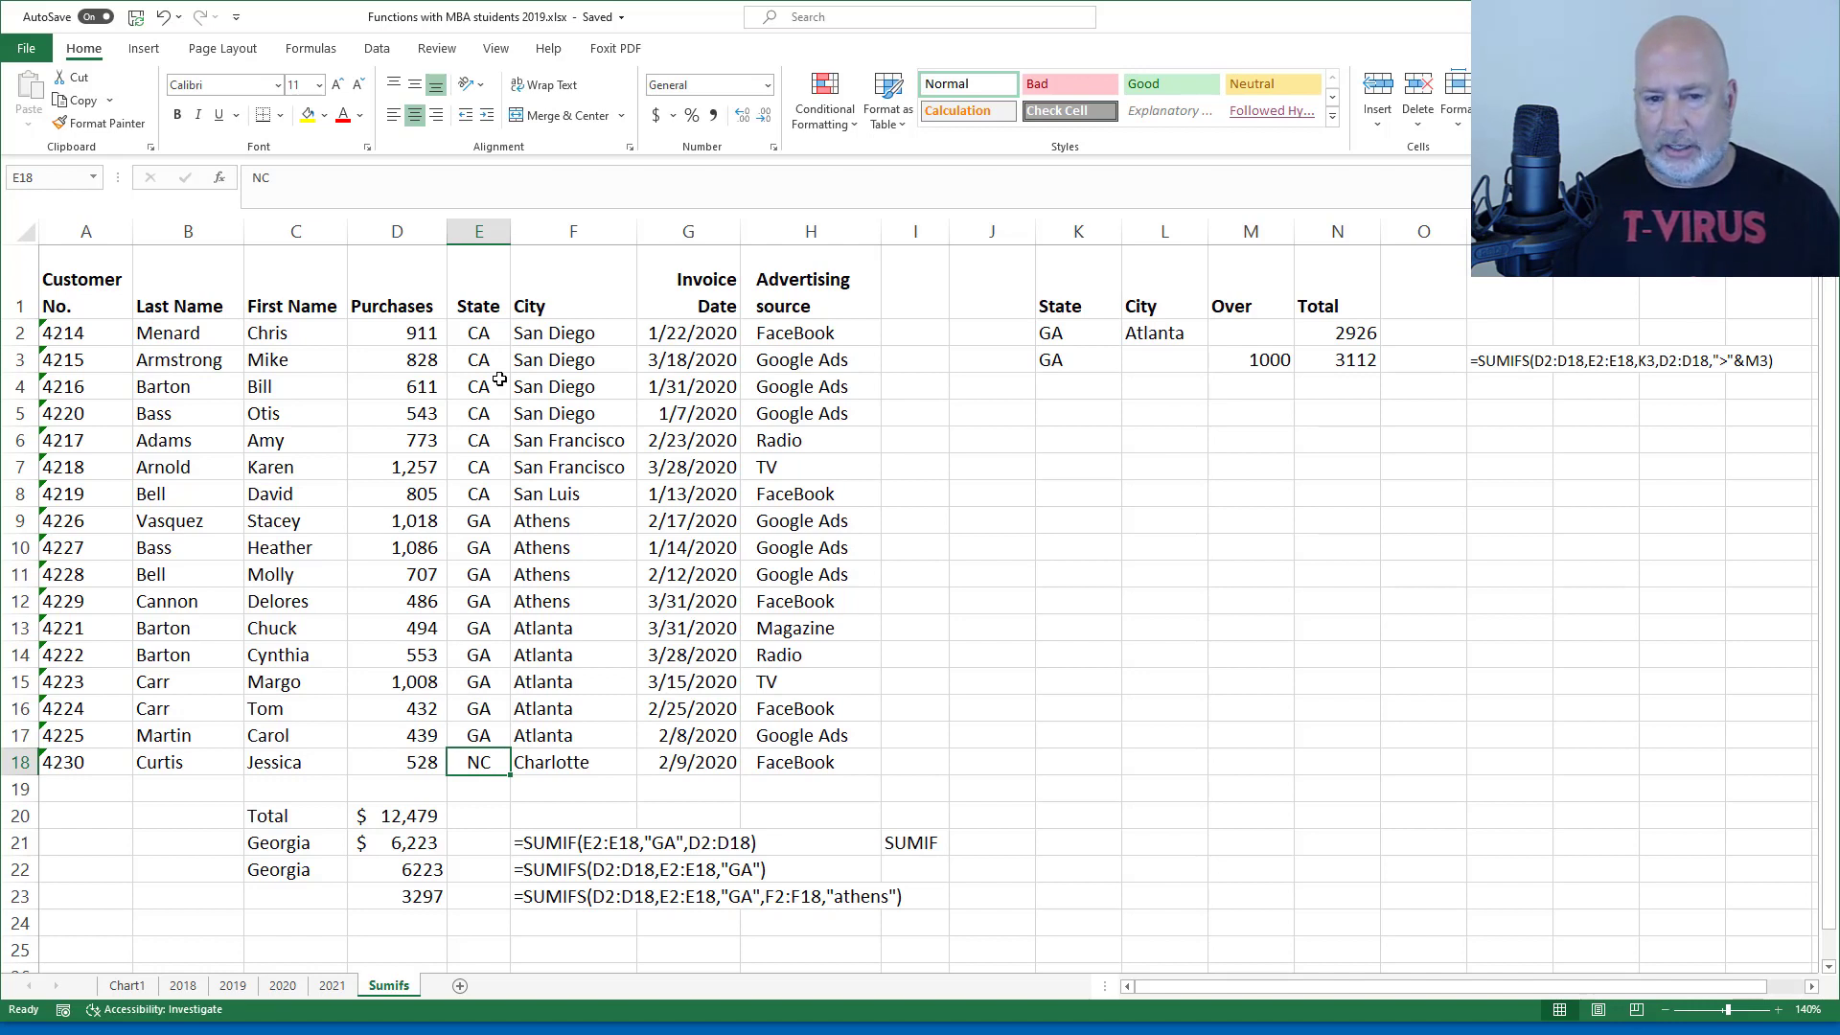
left_click(1074, 432)
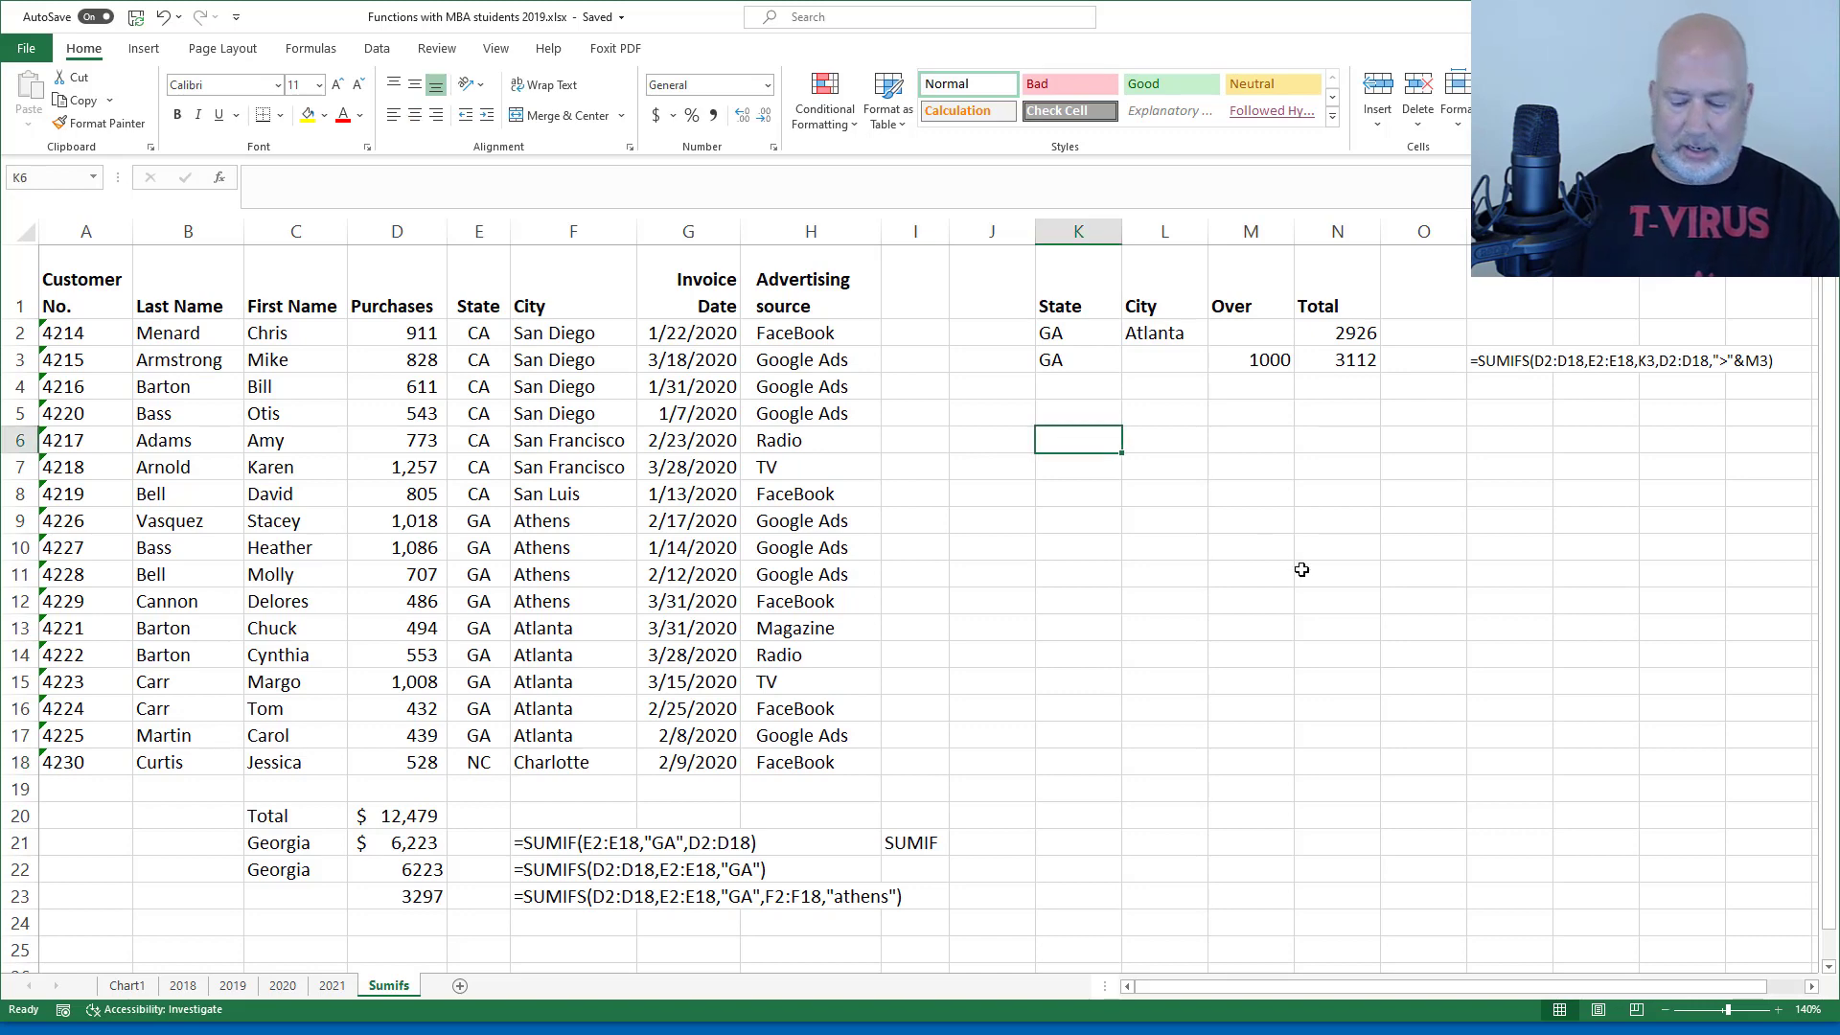
type("=sumif")
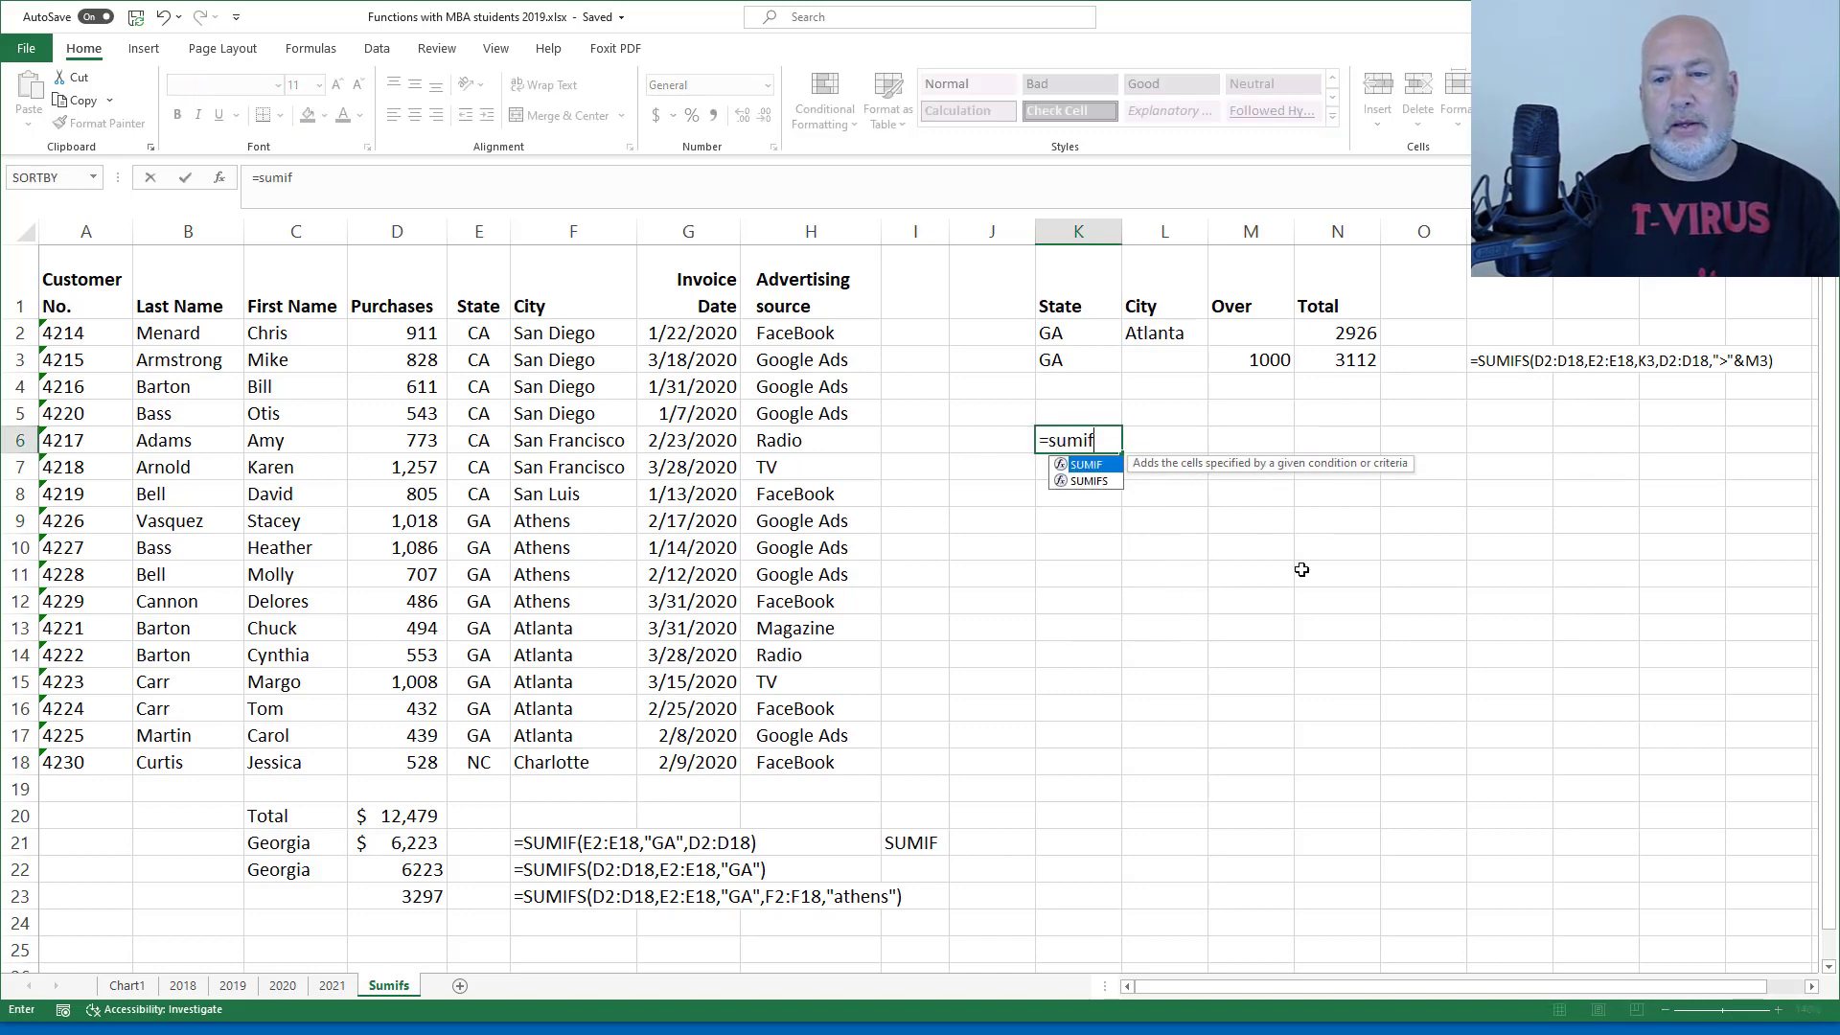
key("BackSpace")
key("Tab")
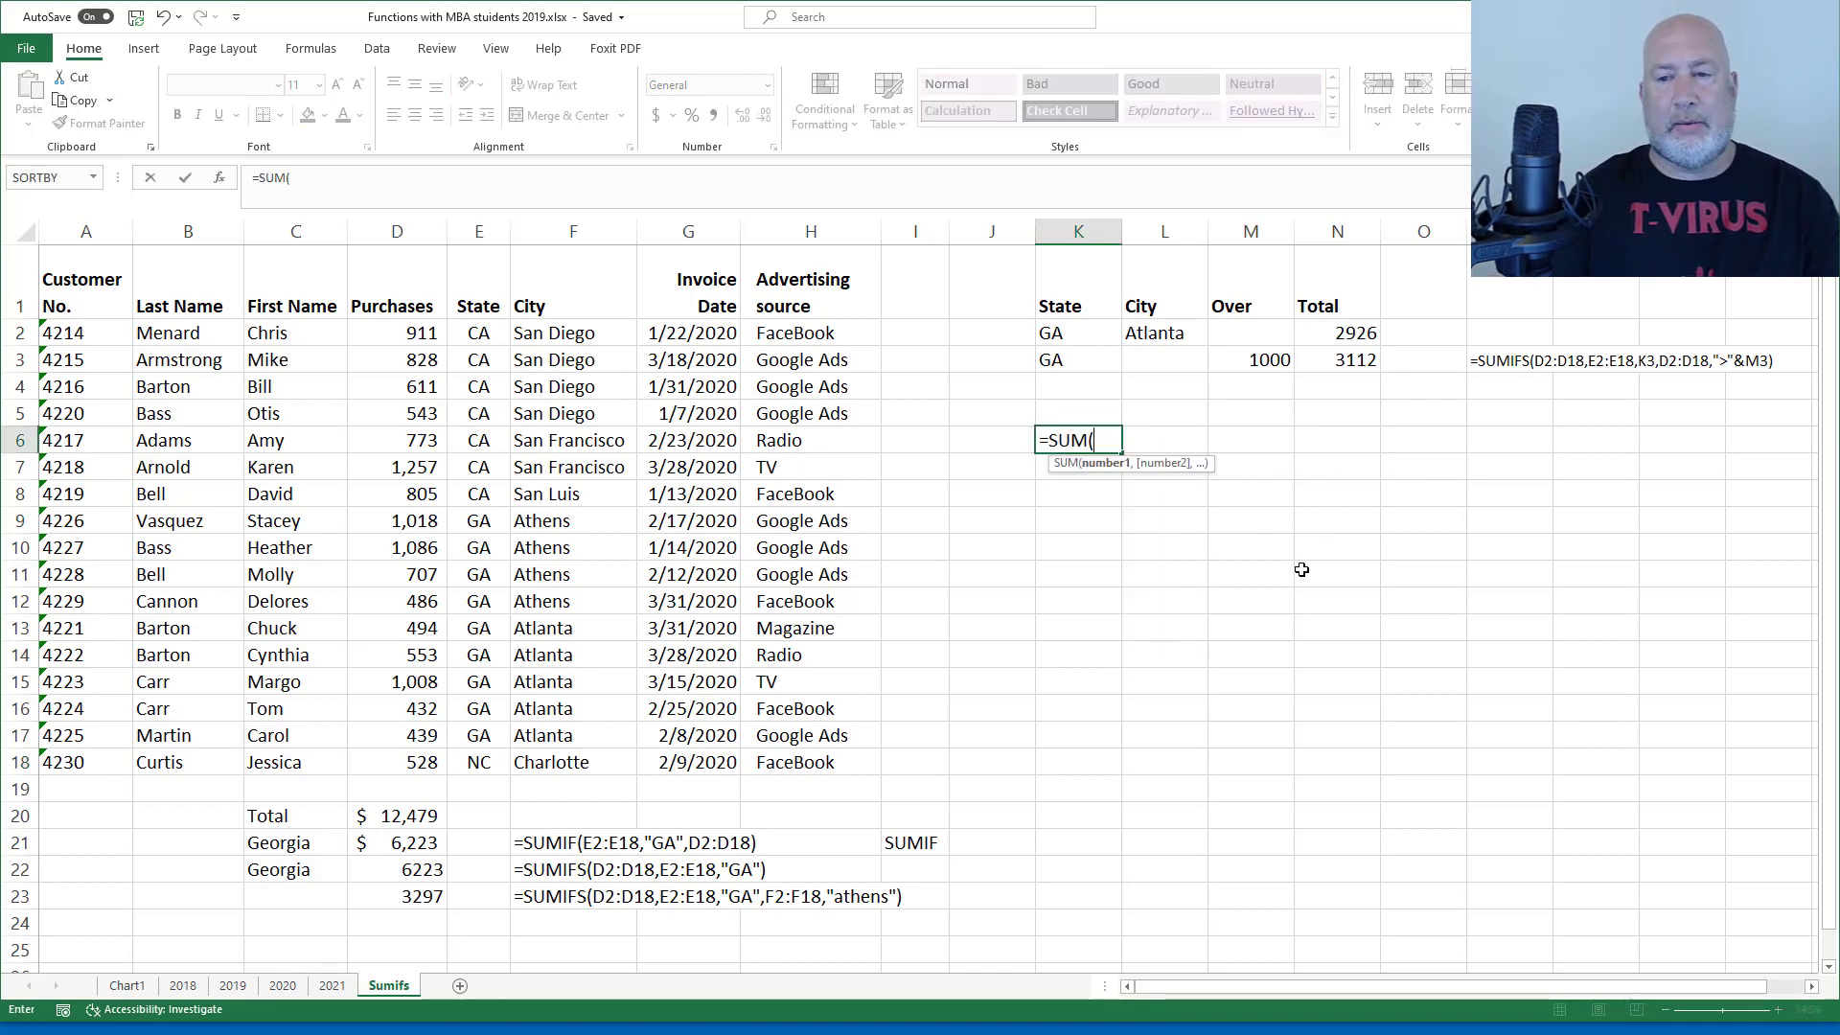
type("sumifs")
key("Tab")
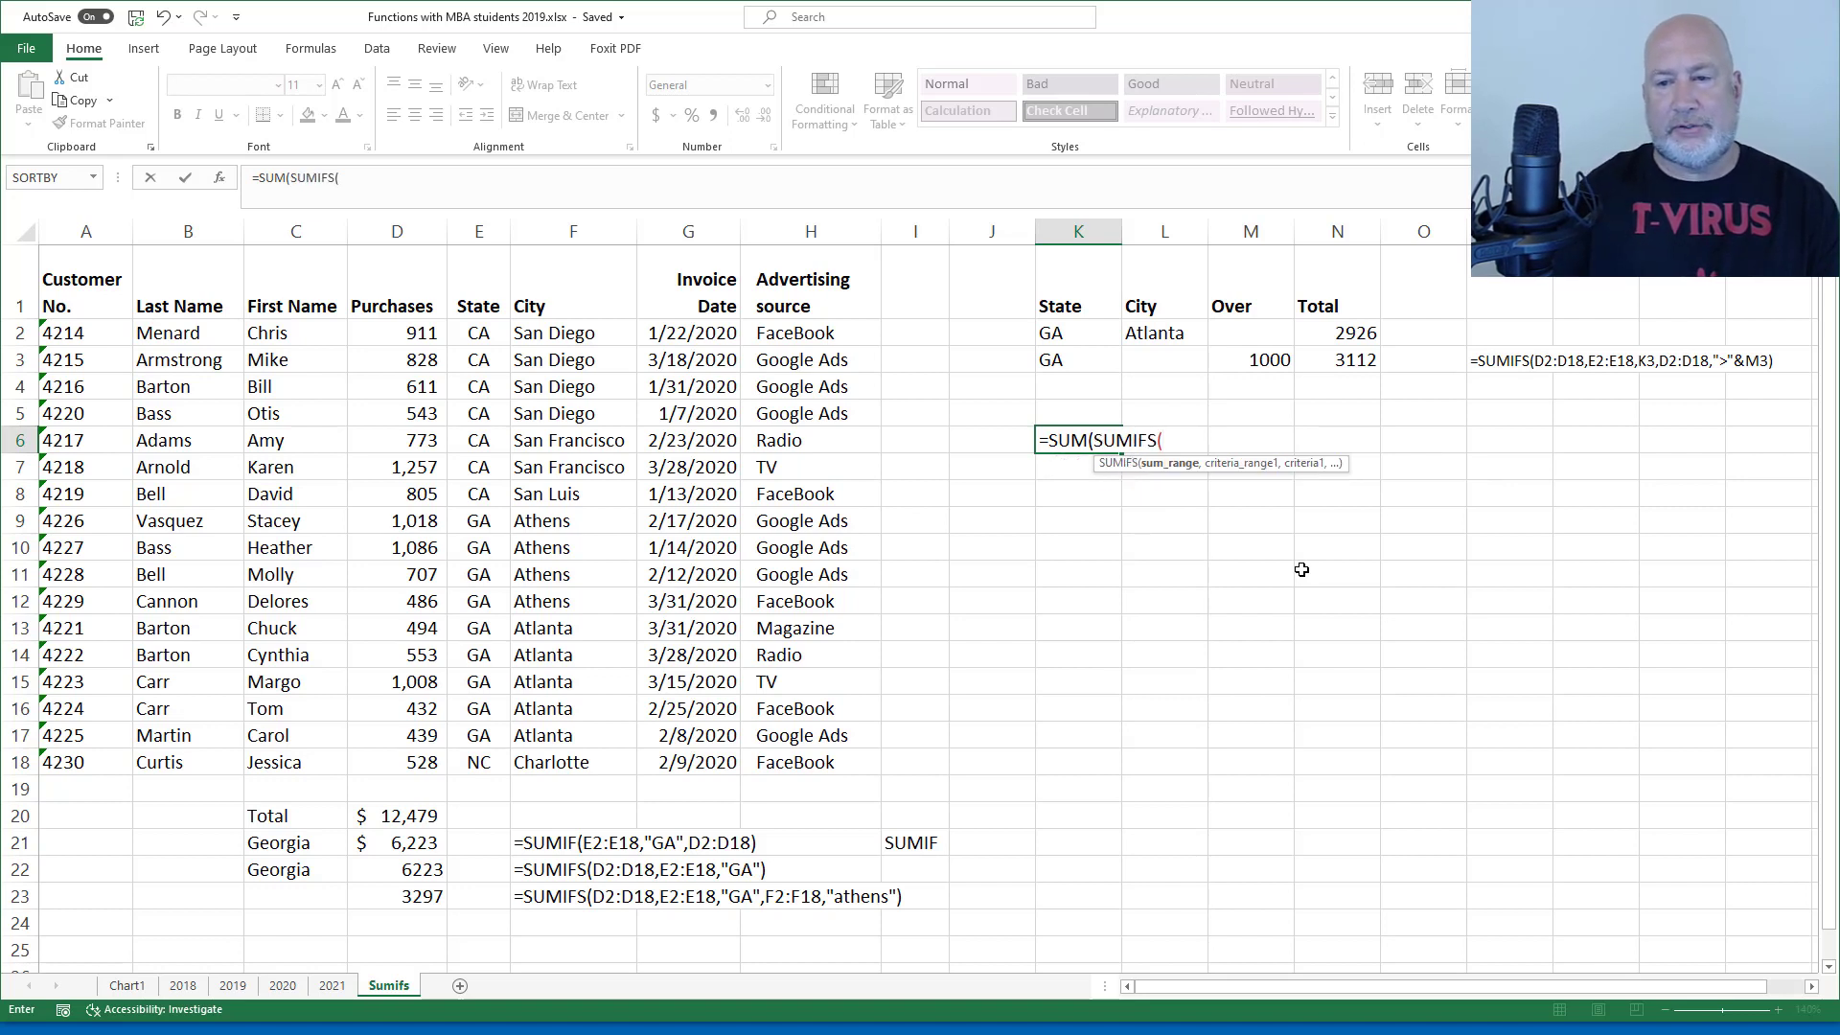
Complete it with D2:D18, E2:E18 and {"CA","GA"}, returning 11951.
left_click_drag(394, 333, 401, 758)
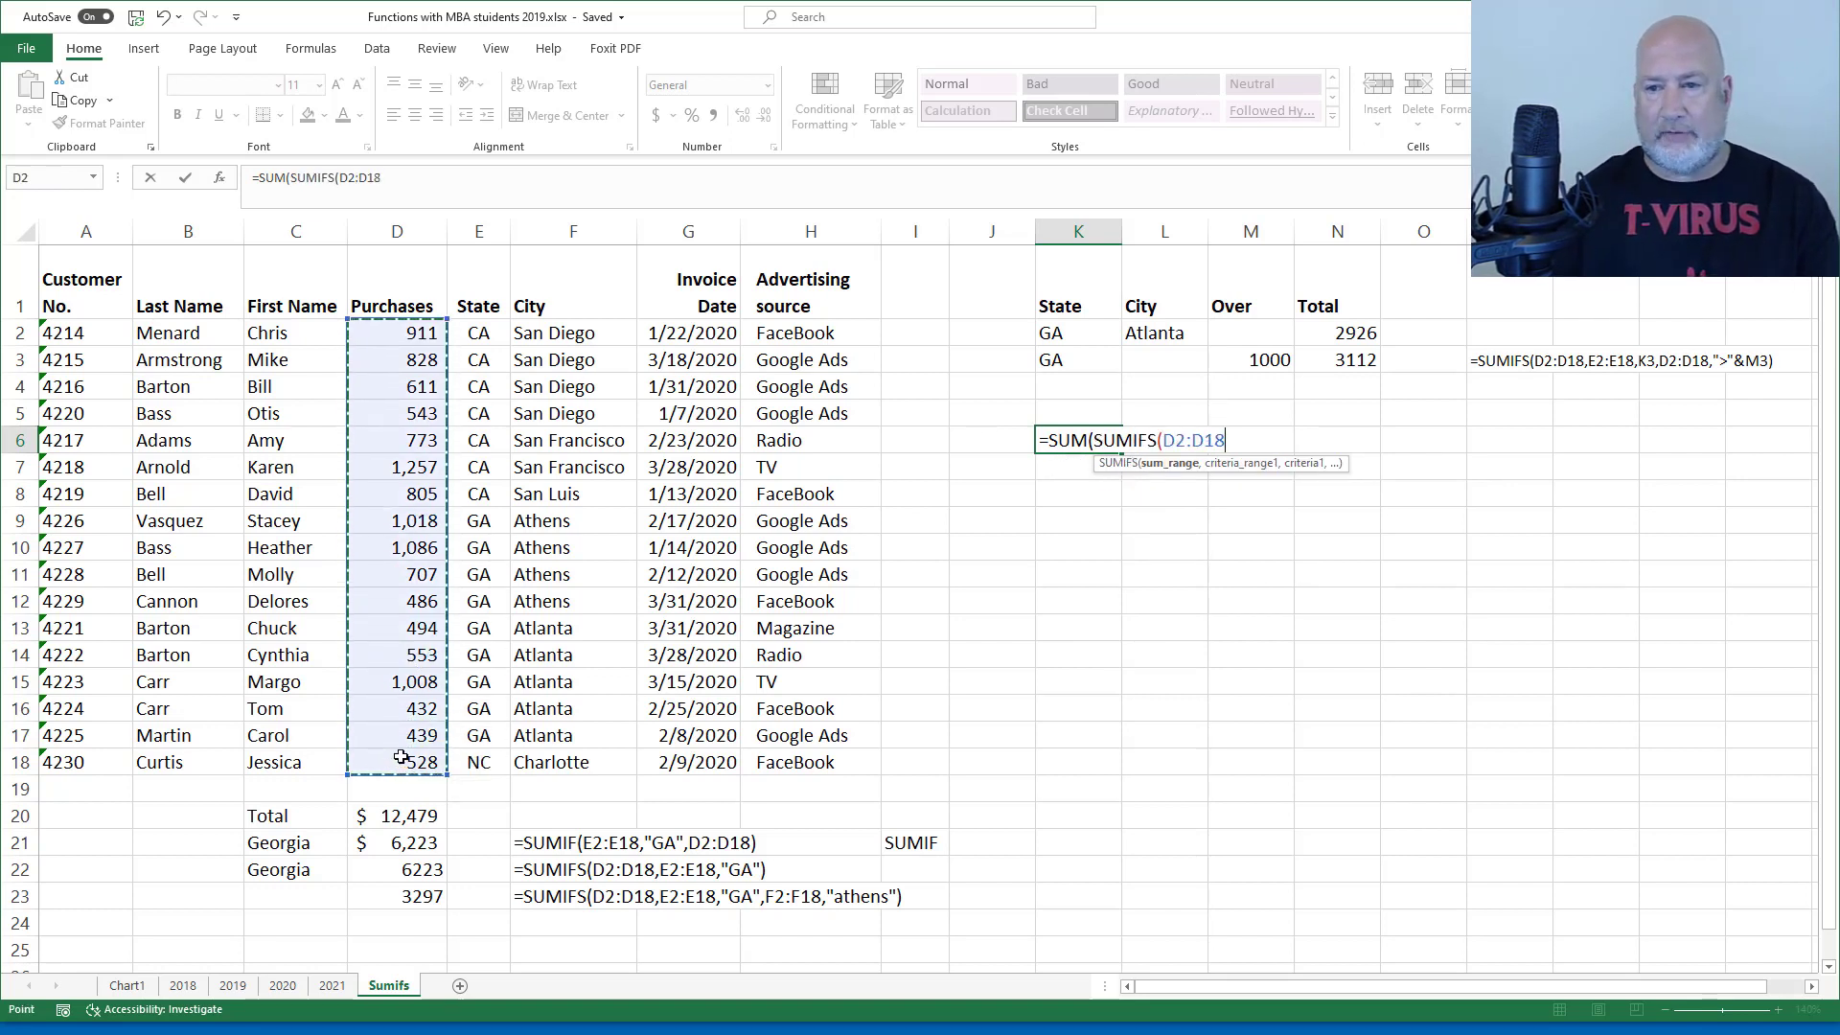
type(",")
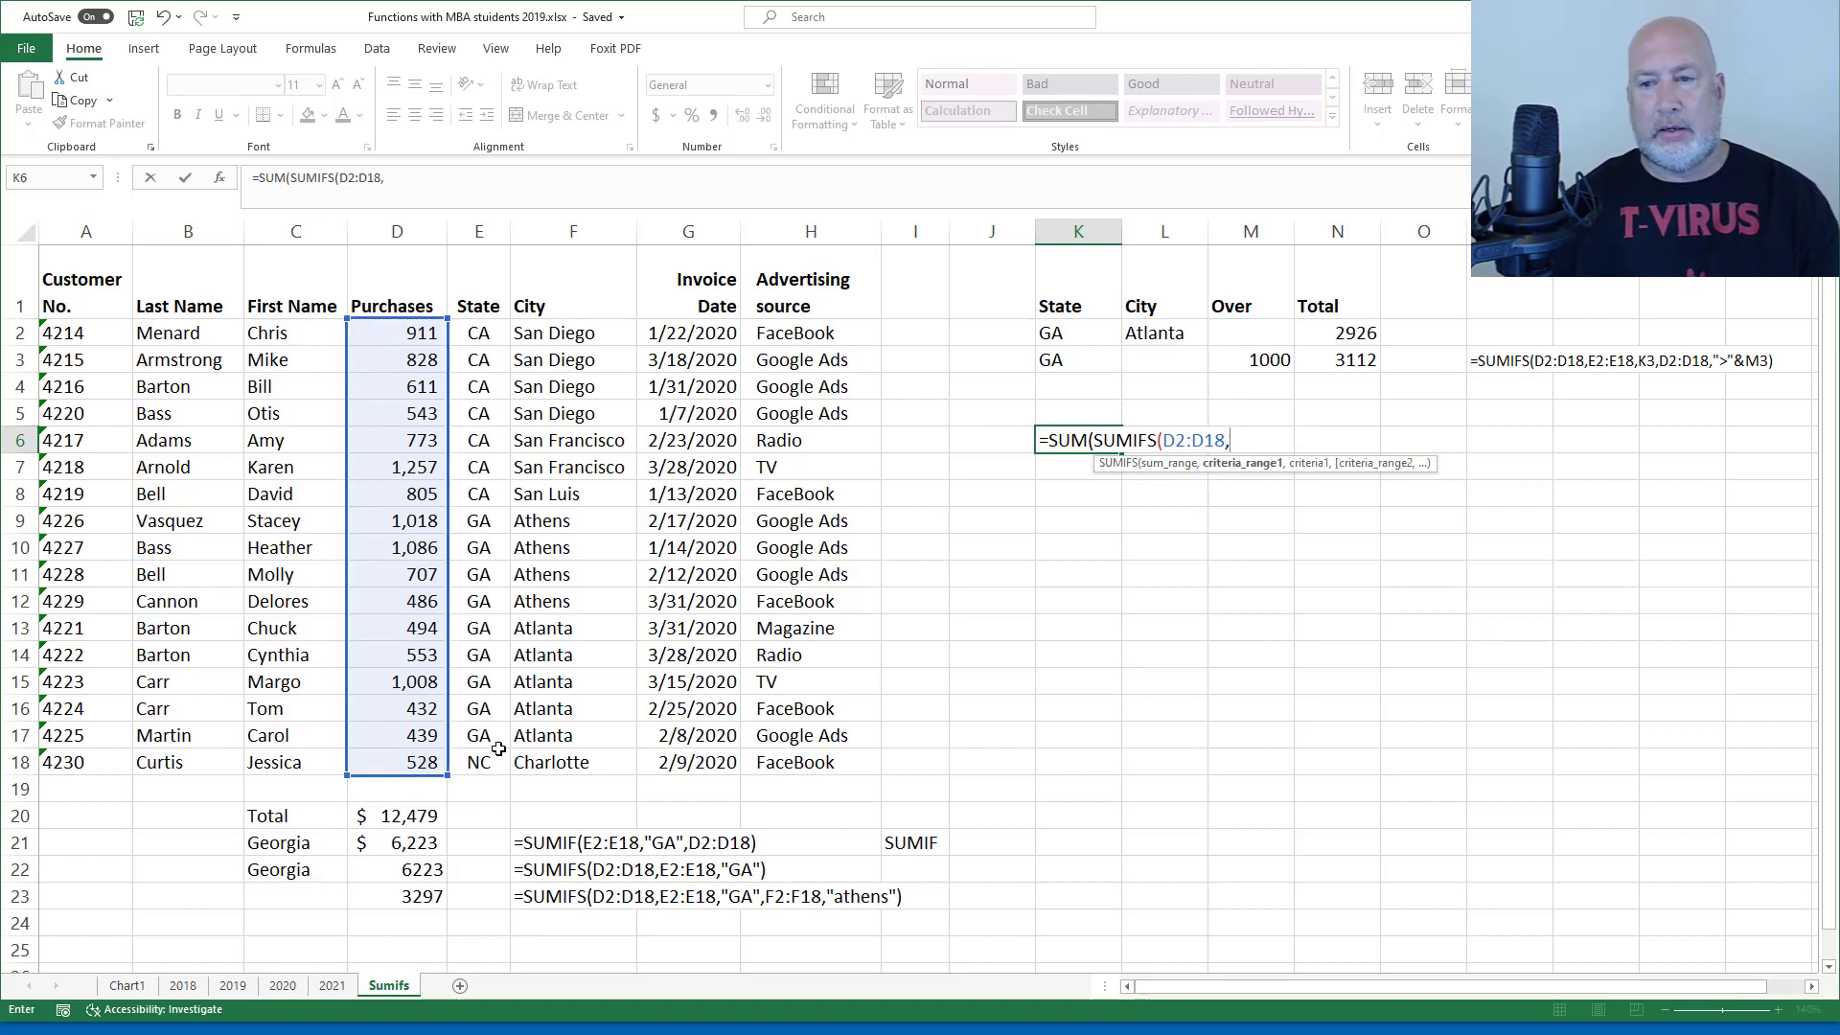
left_click_drag(483, 334, 480, 764)
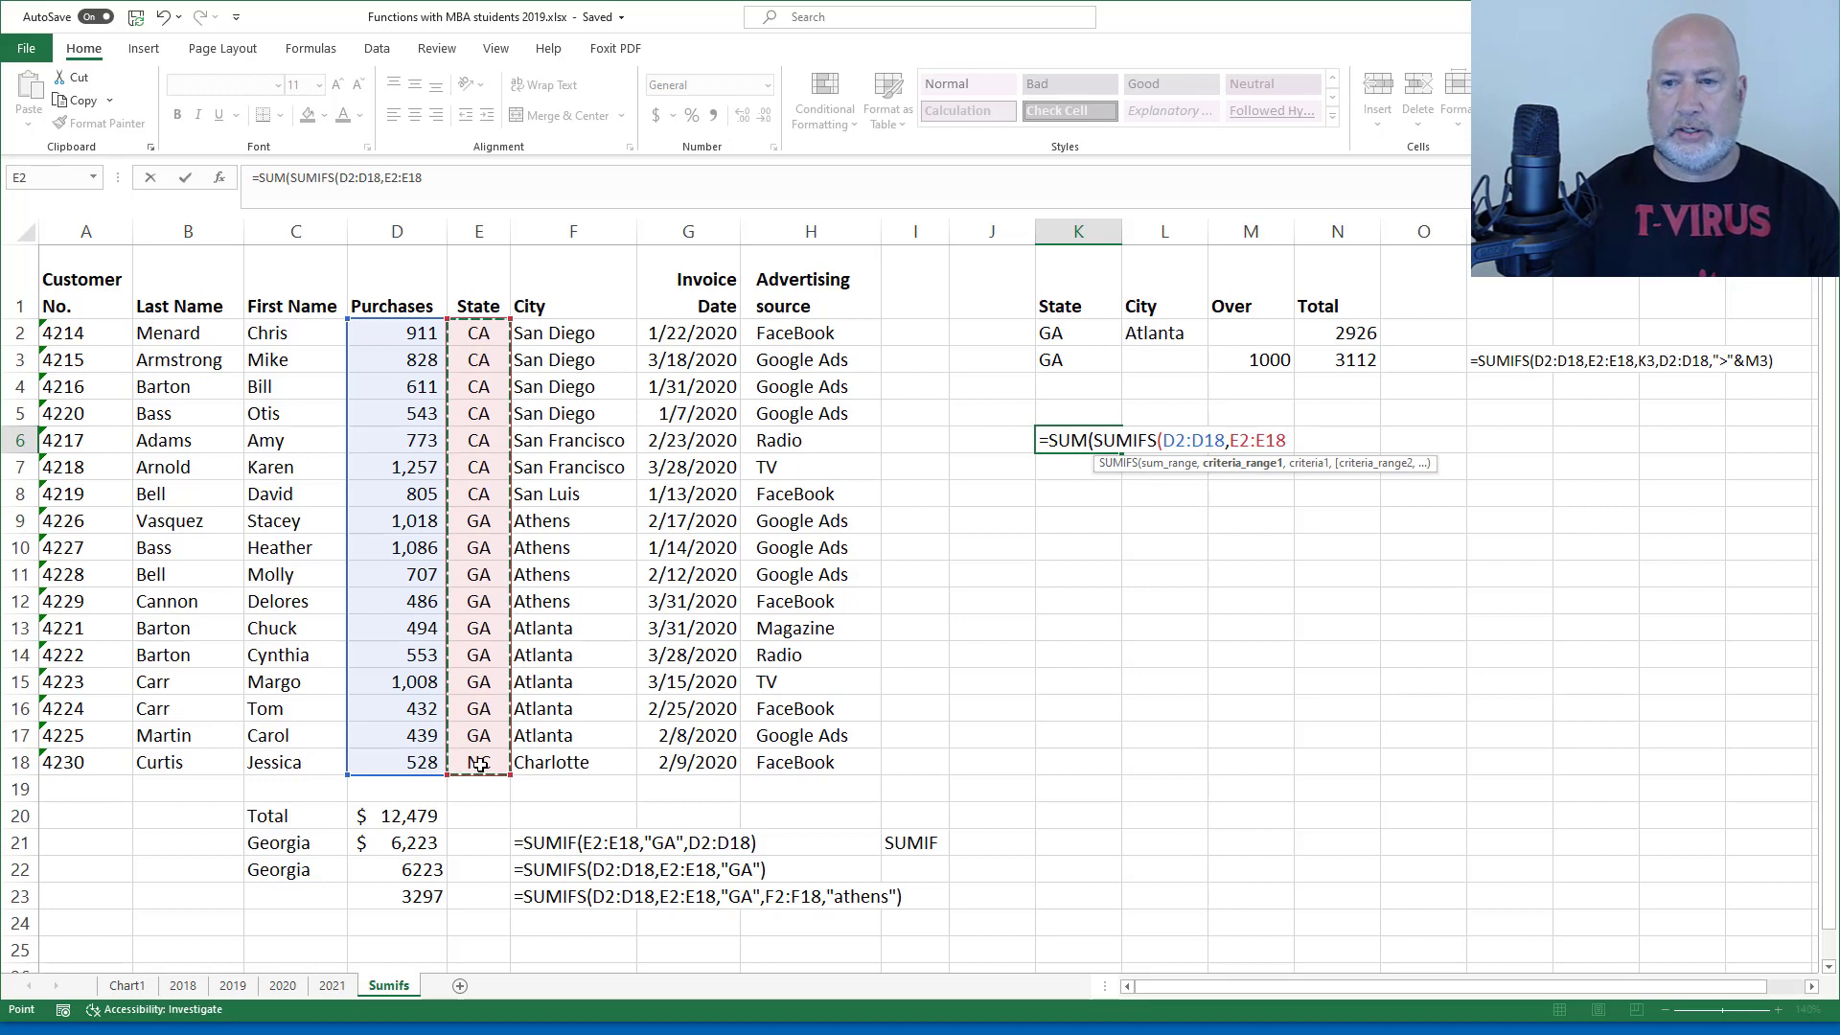
type(",")
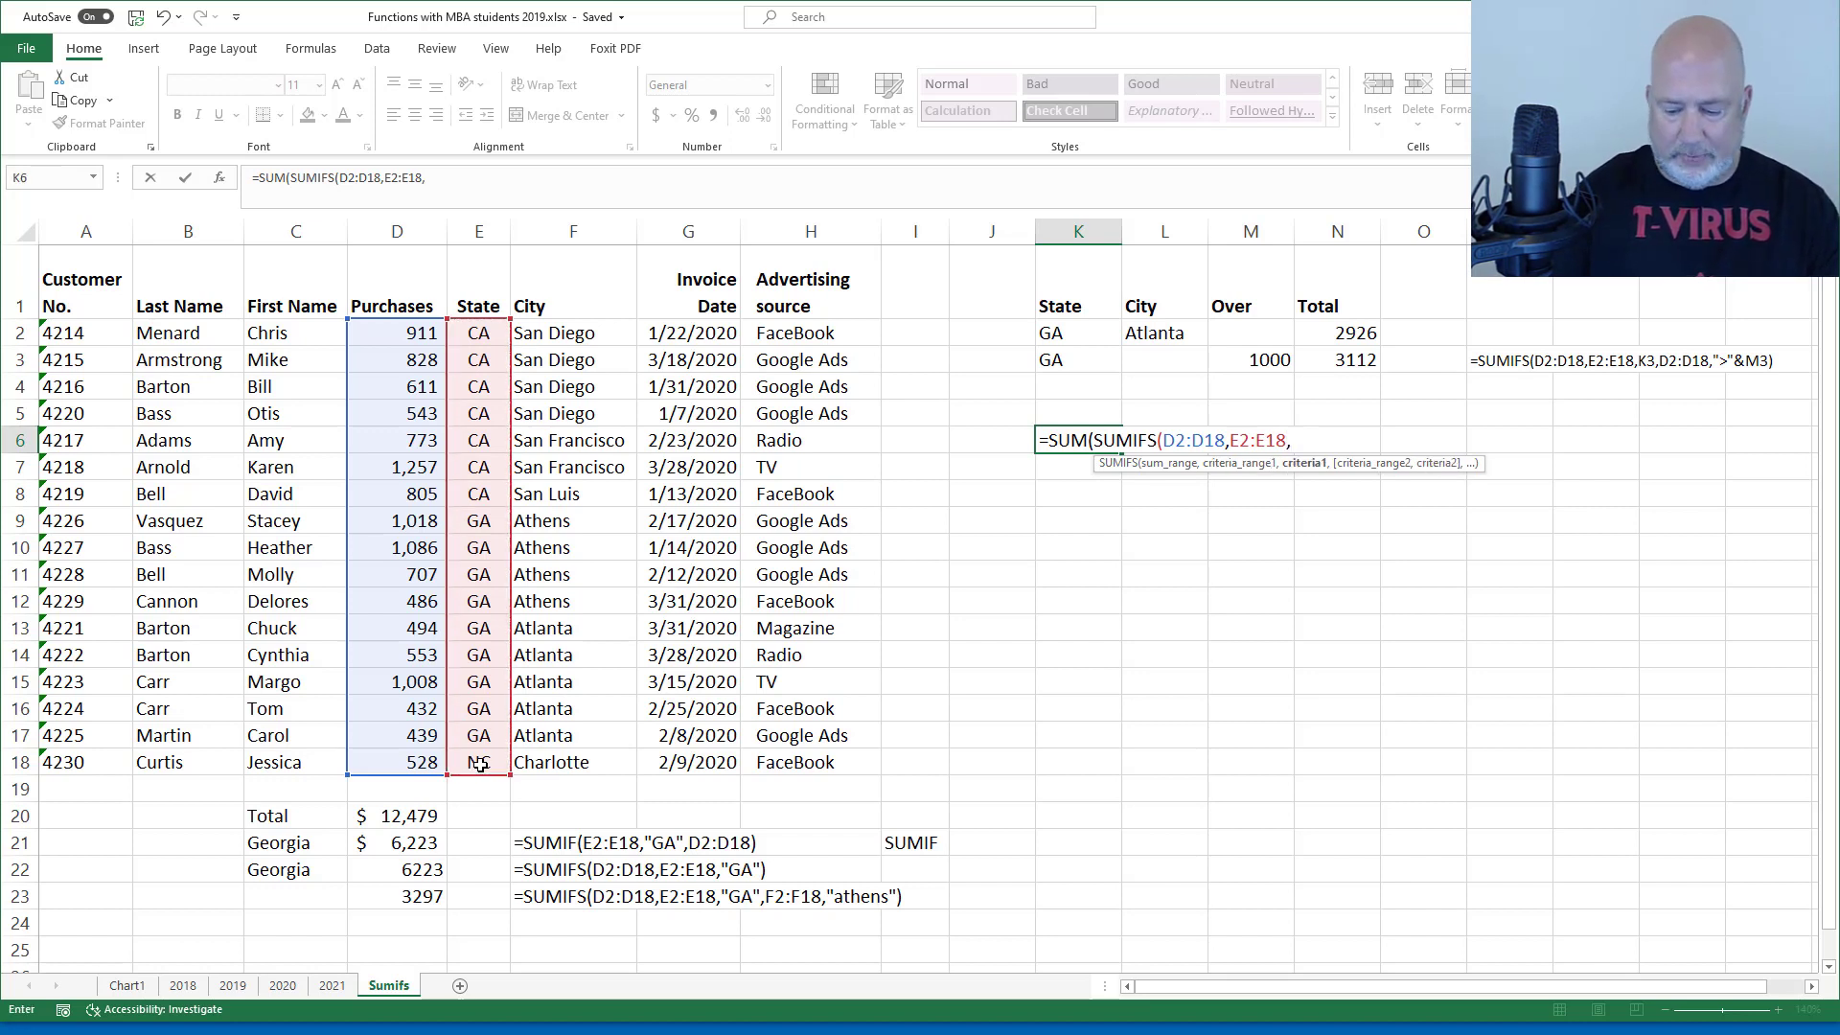
type("{")
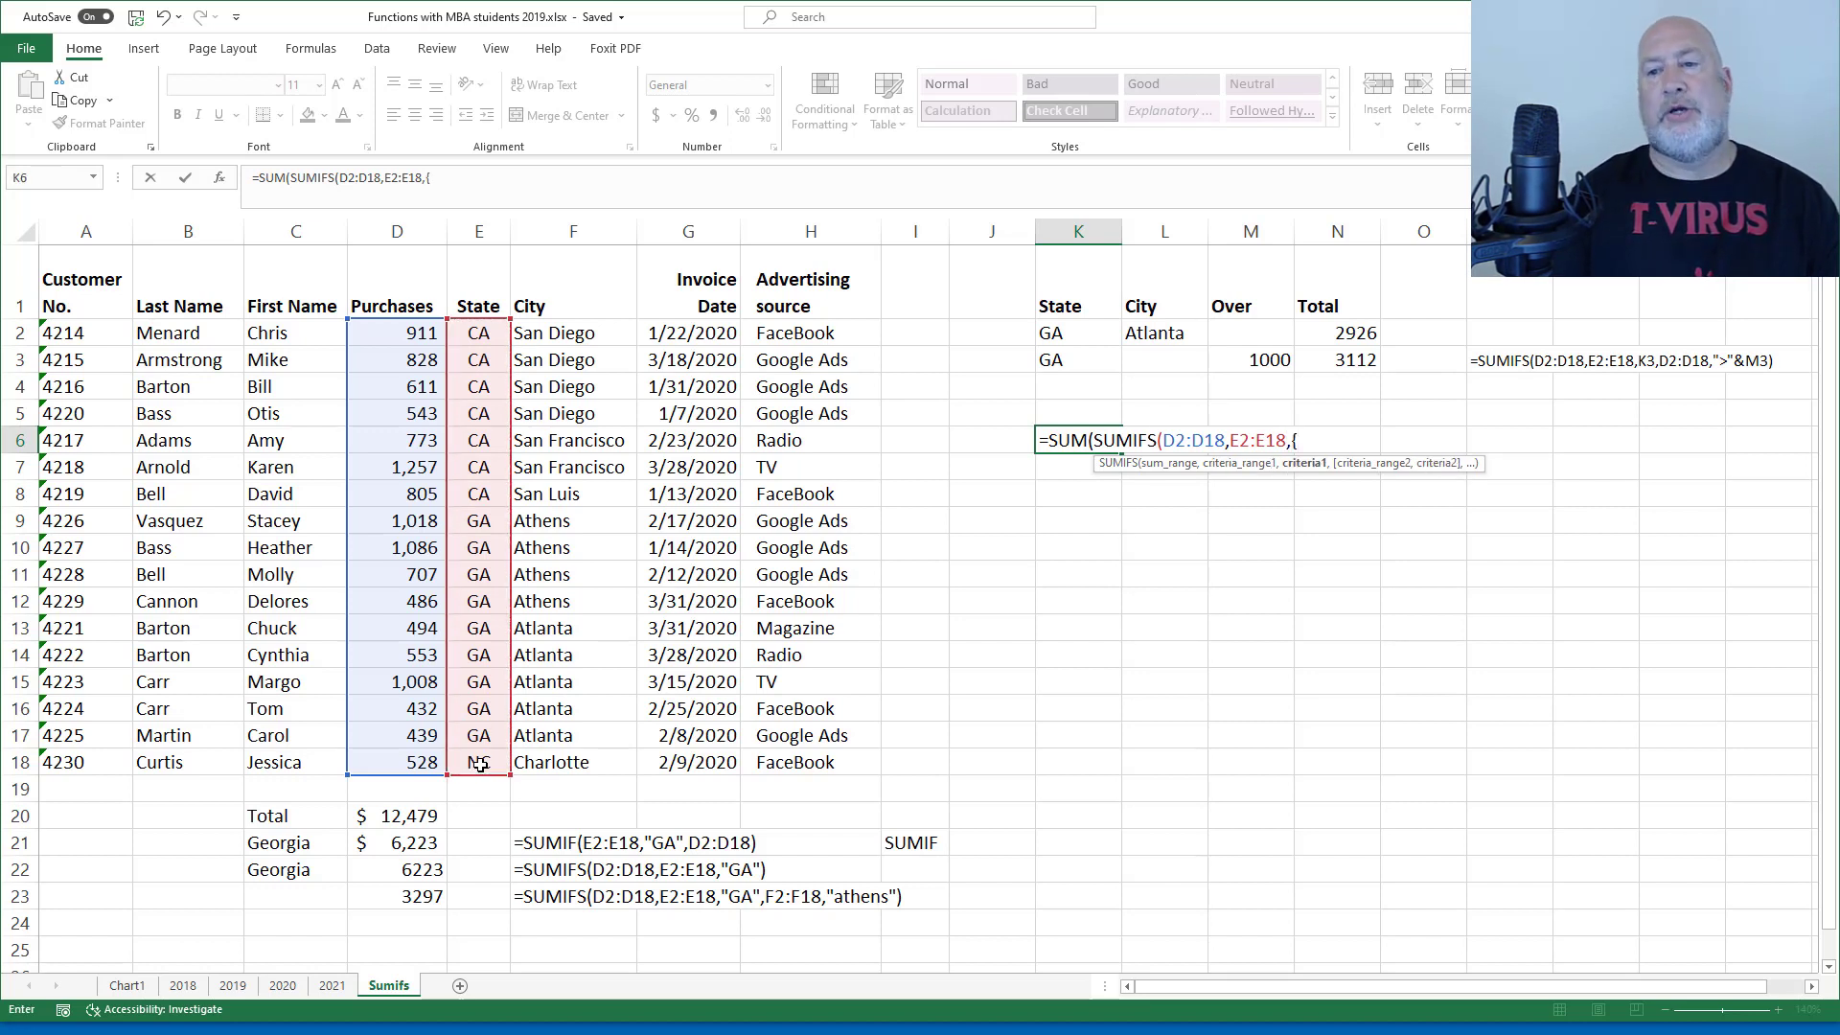
type("\"CA\"")
key("BackSpace")
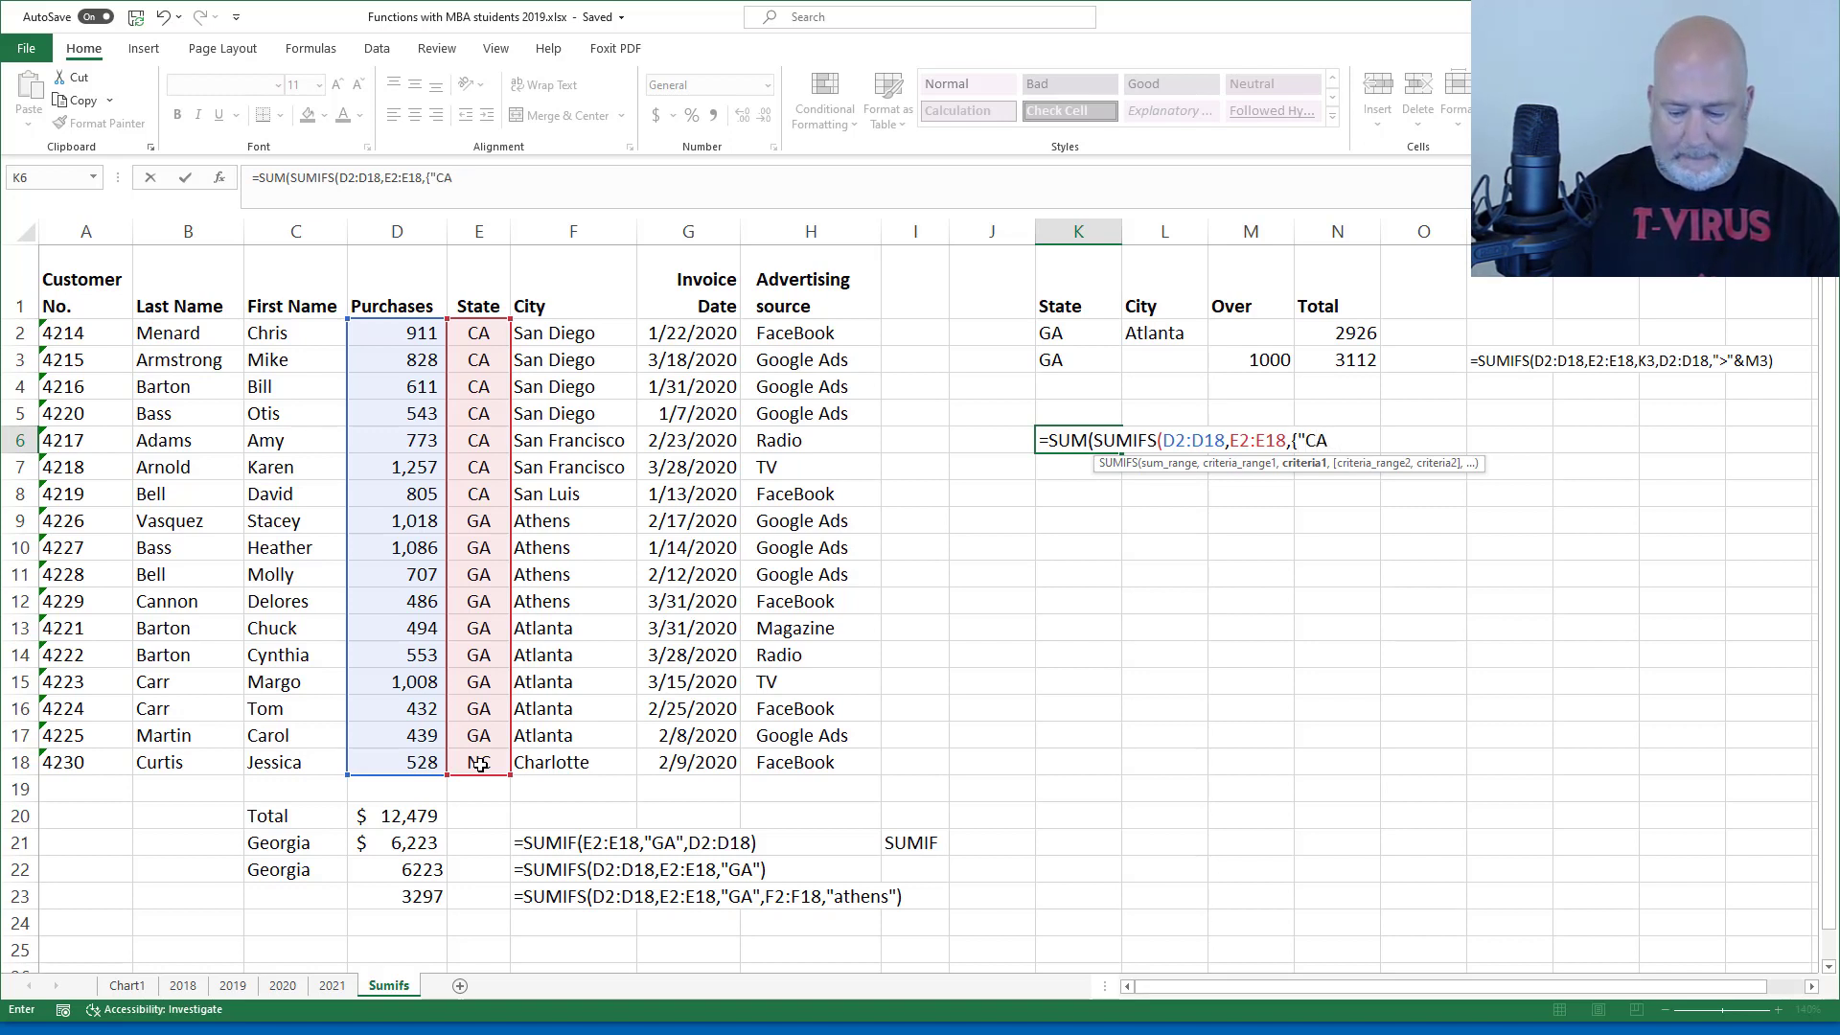
type("\",\"GA")
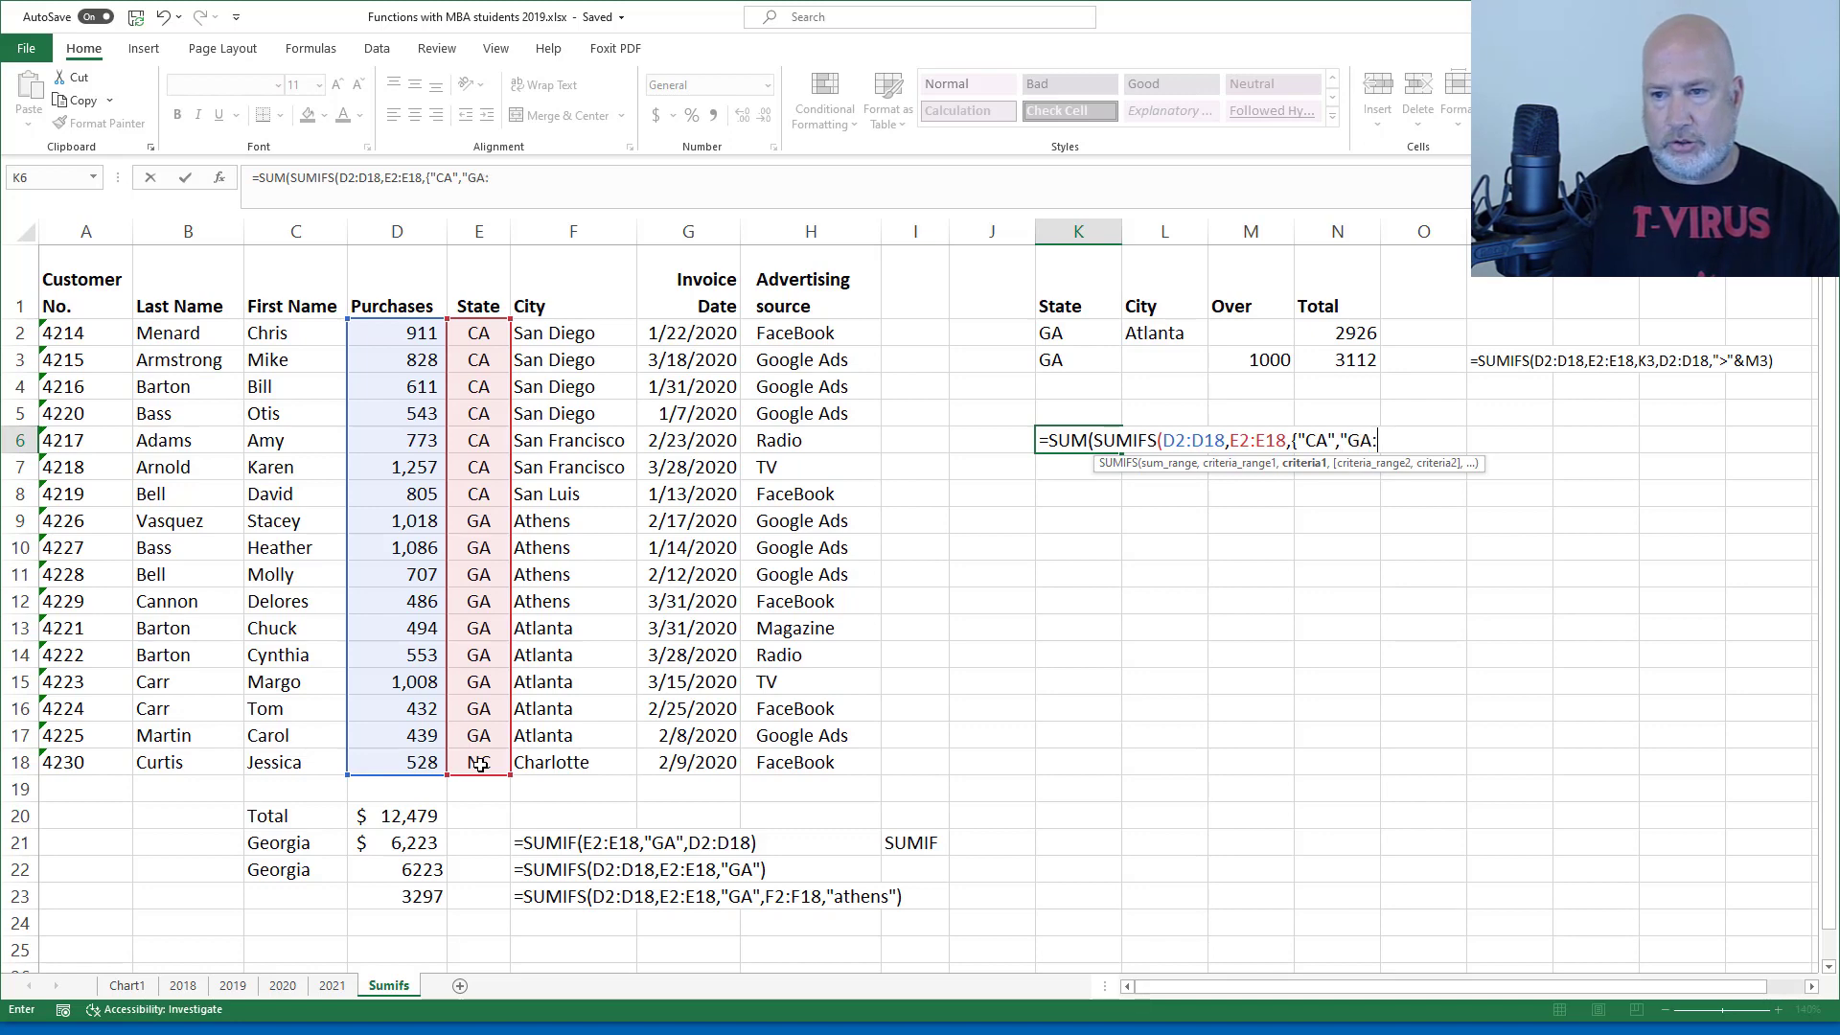
type("\"")
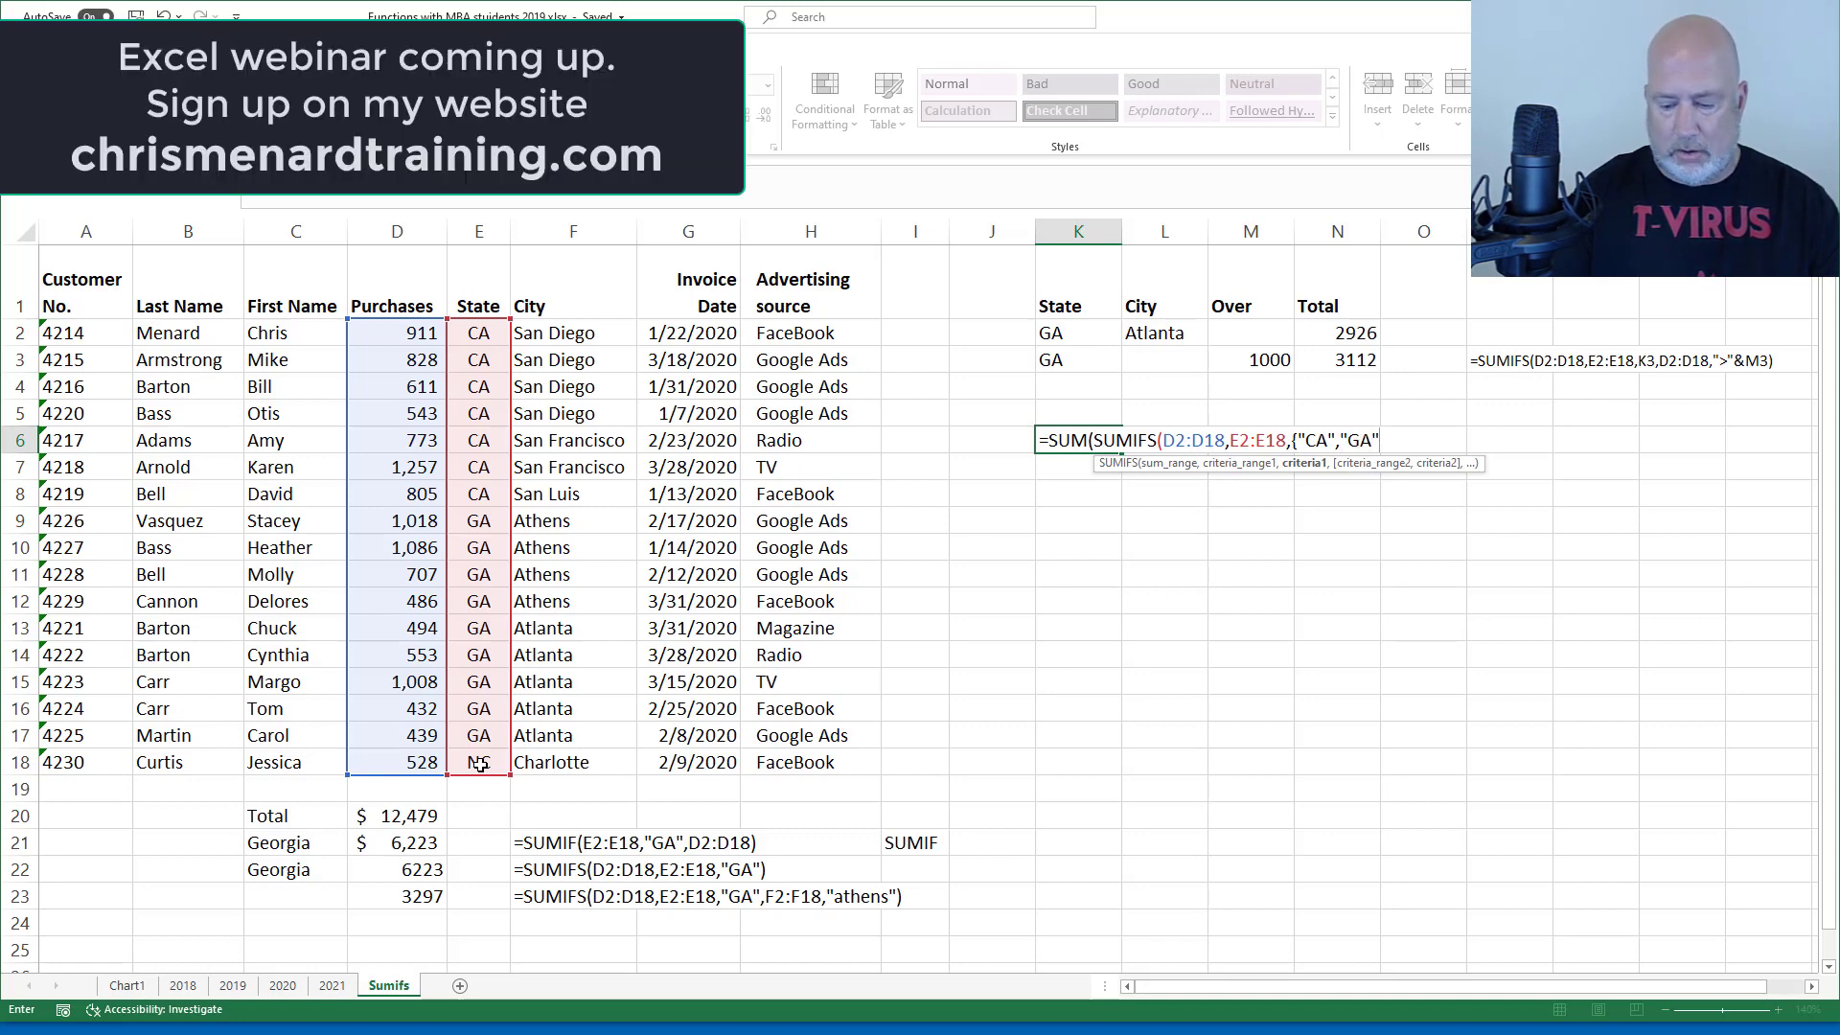
type("}")
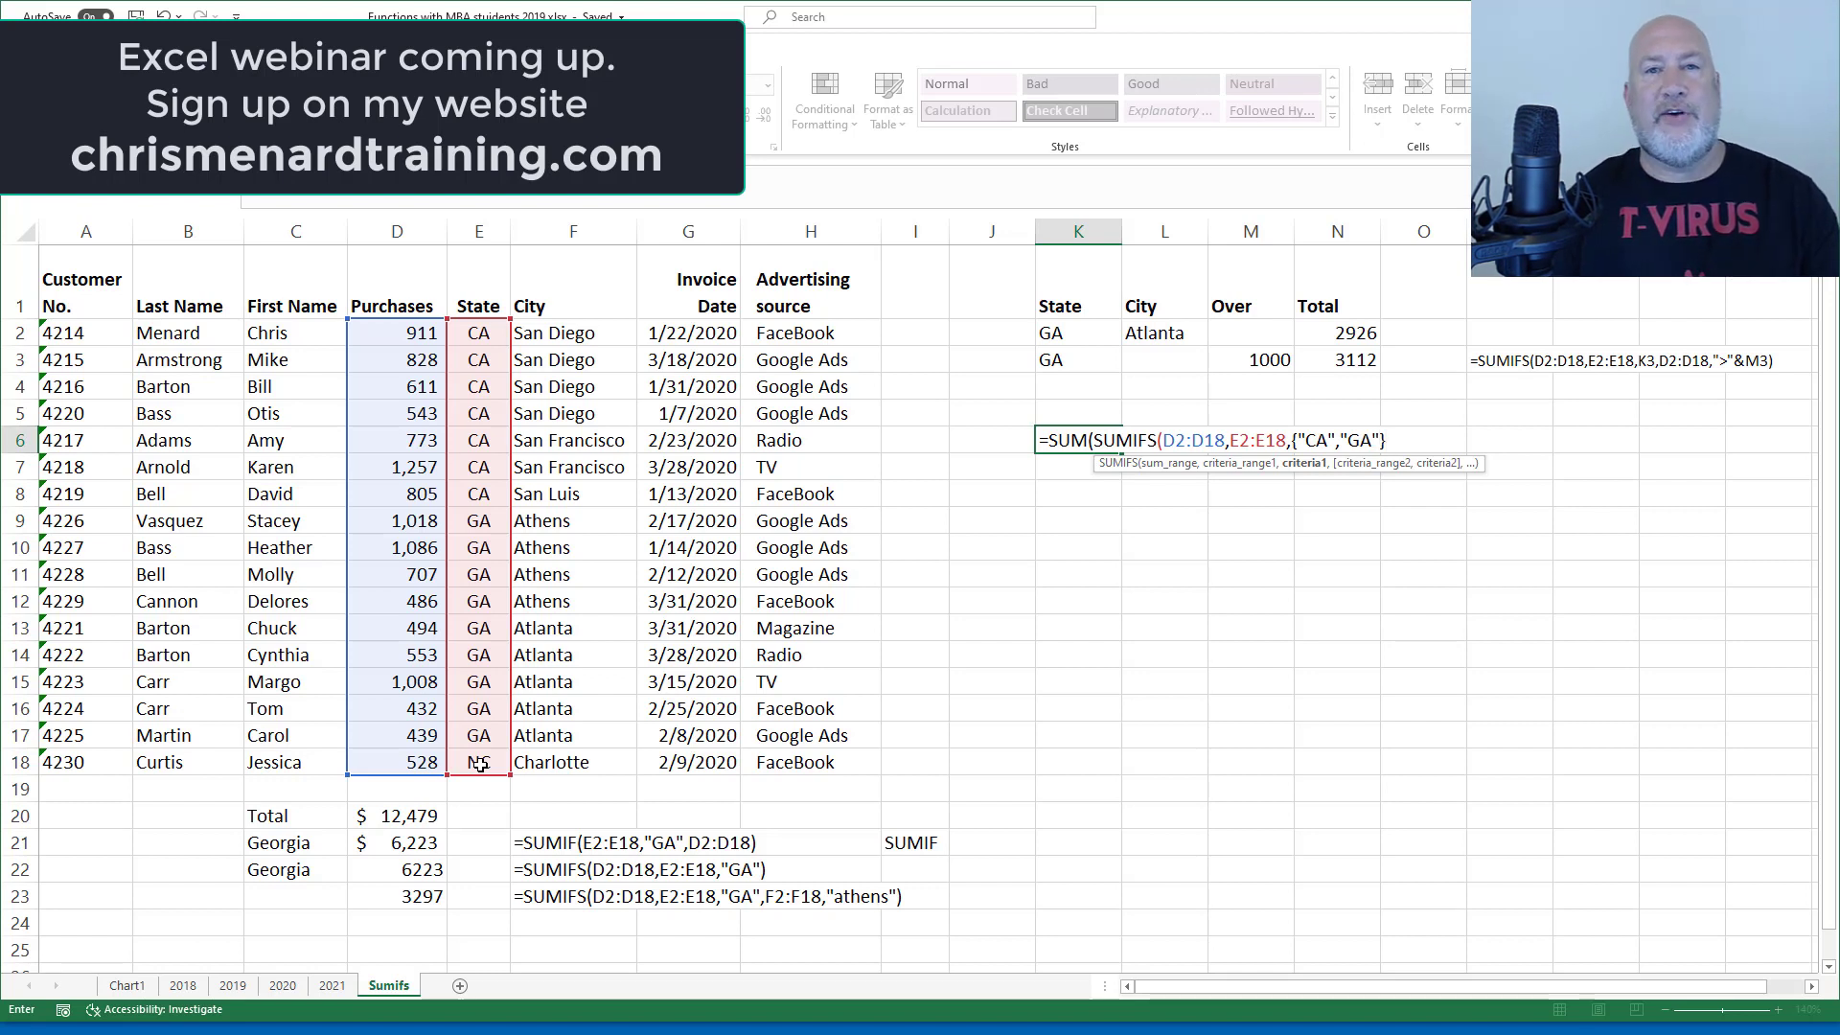
key("Return")
key("Return")
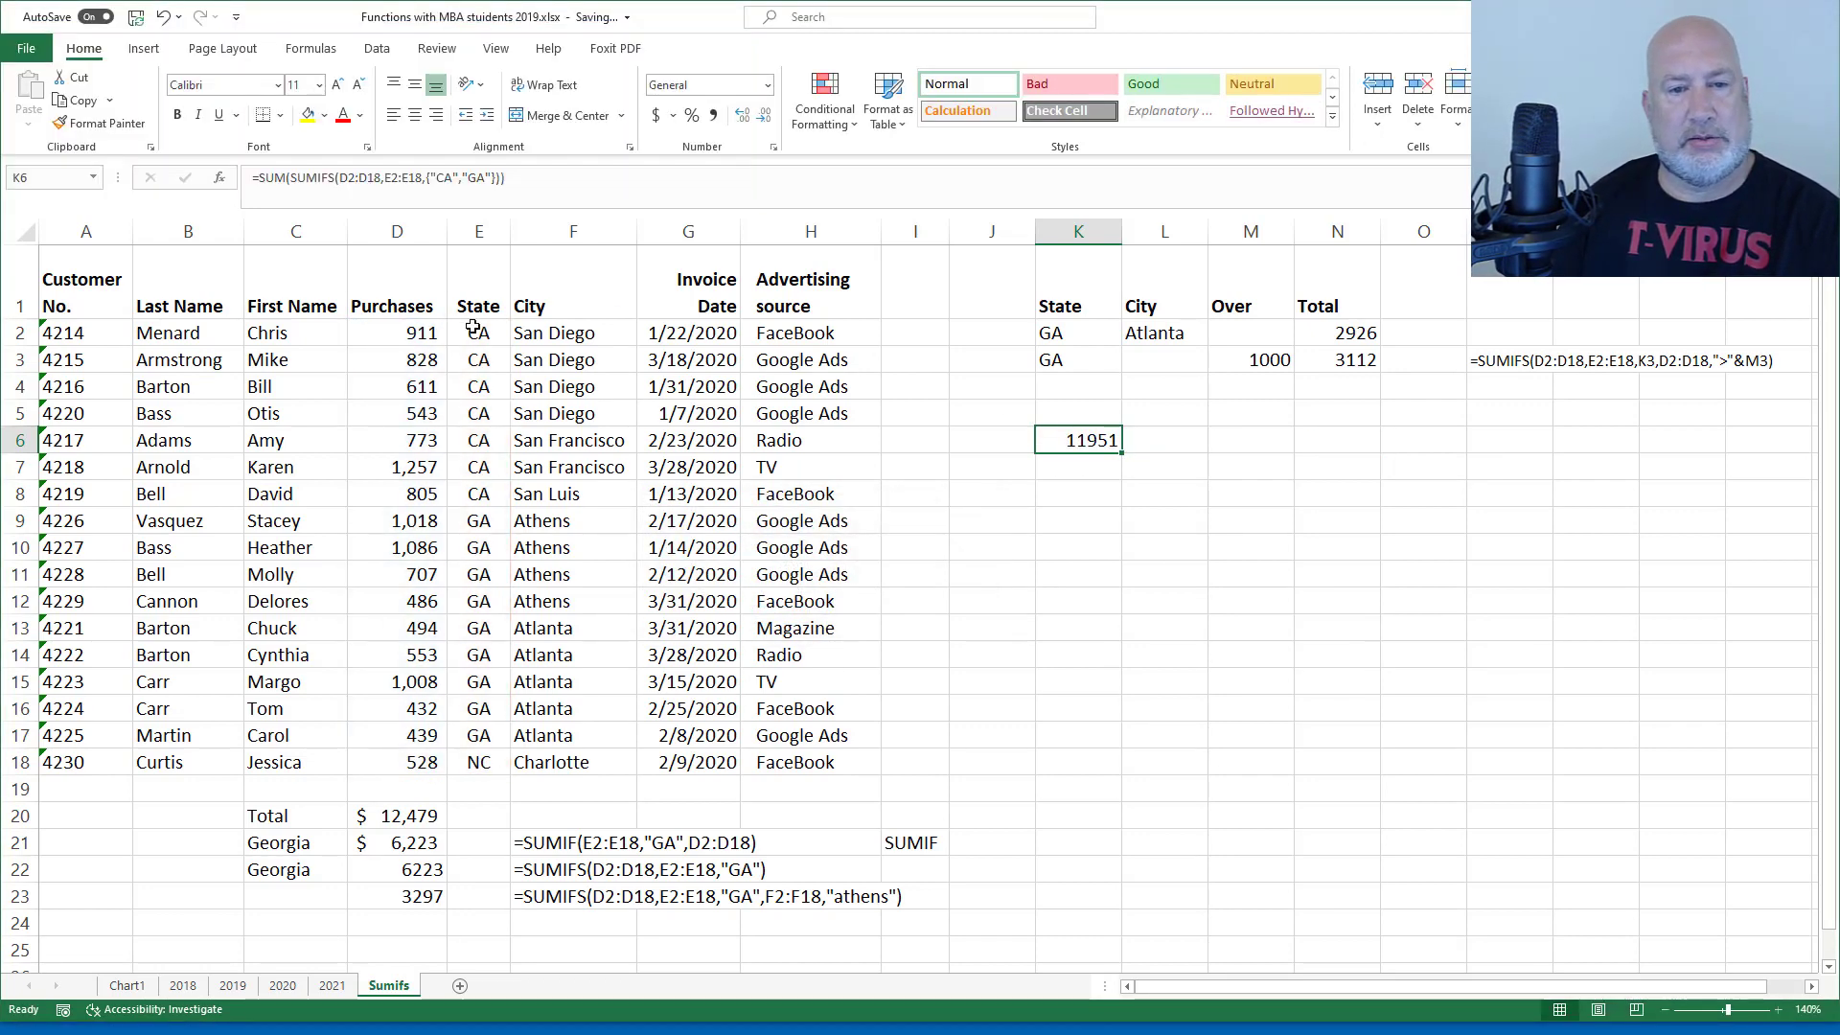
Check the D2:D17 sum, then enter =FORMULATEXT(K6) in M6.
left_click_drag(401, 335, 384, 729)
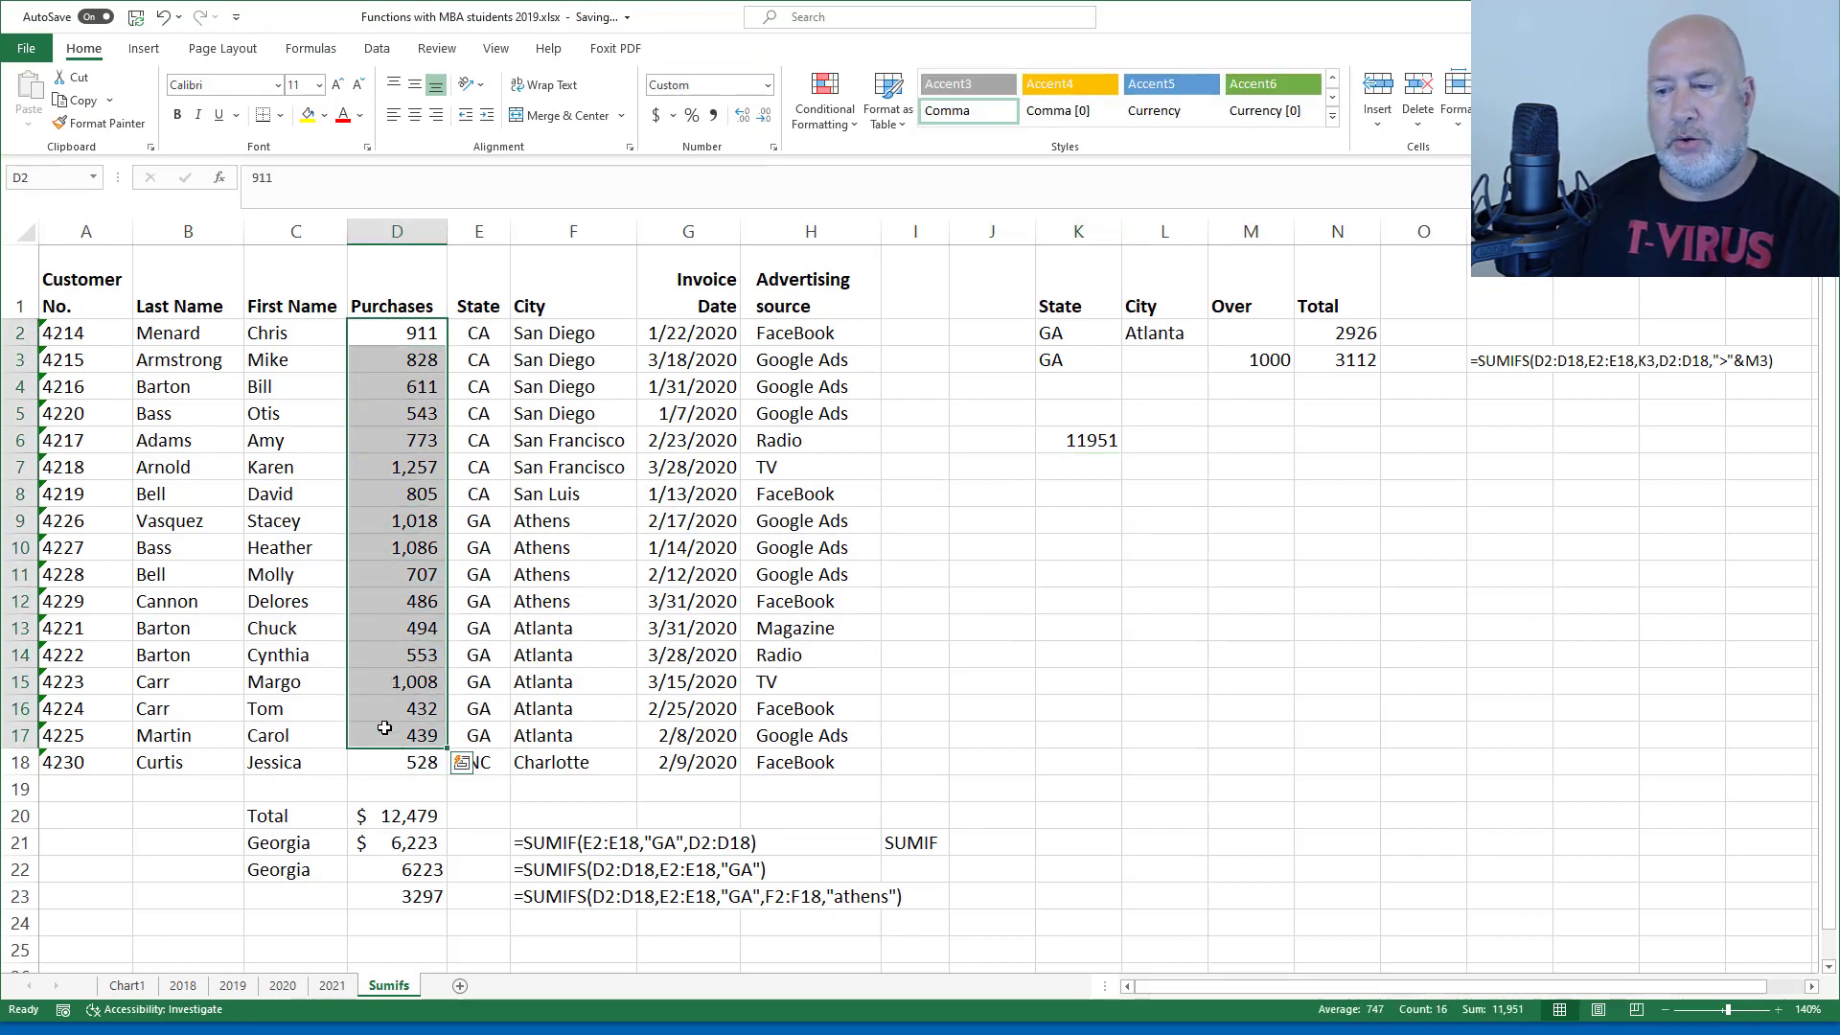
left_click(1256, 437)
type("=FORMULATEXT(")
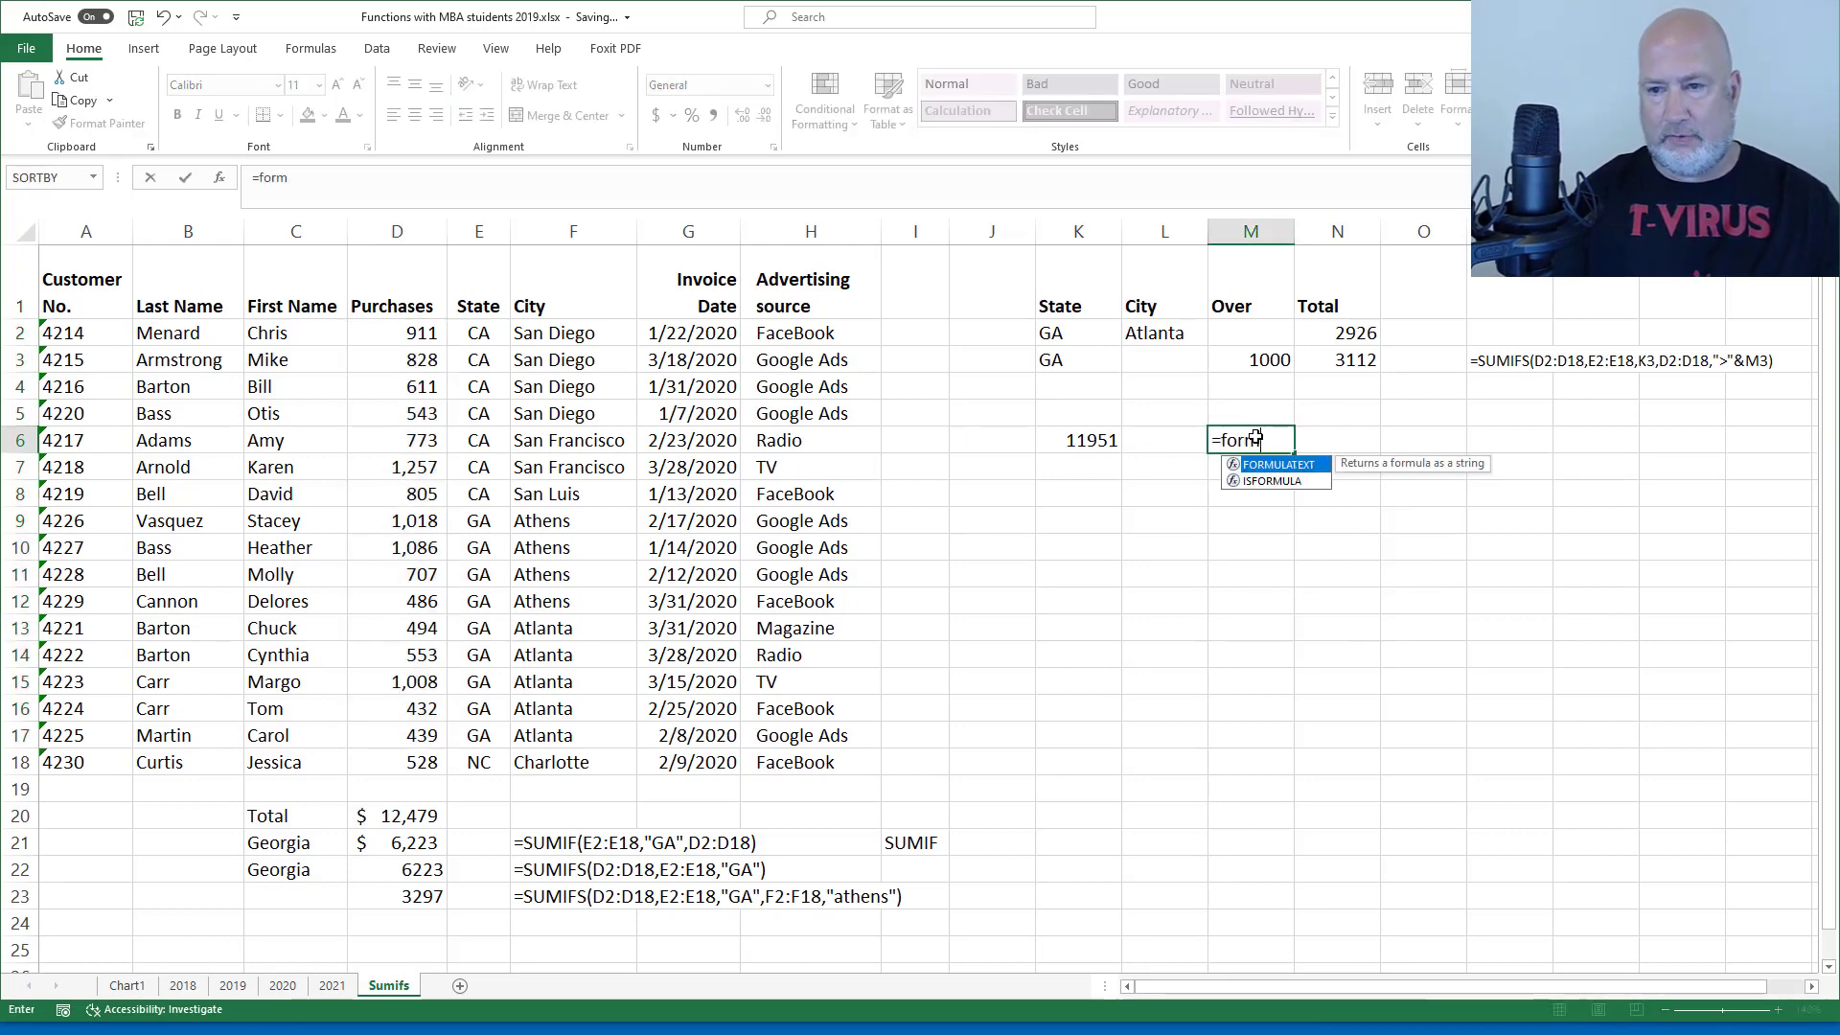
key("Left")
key("Left")
key("Return")
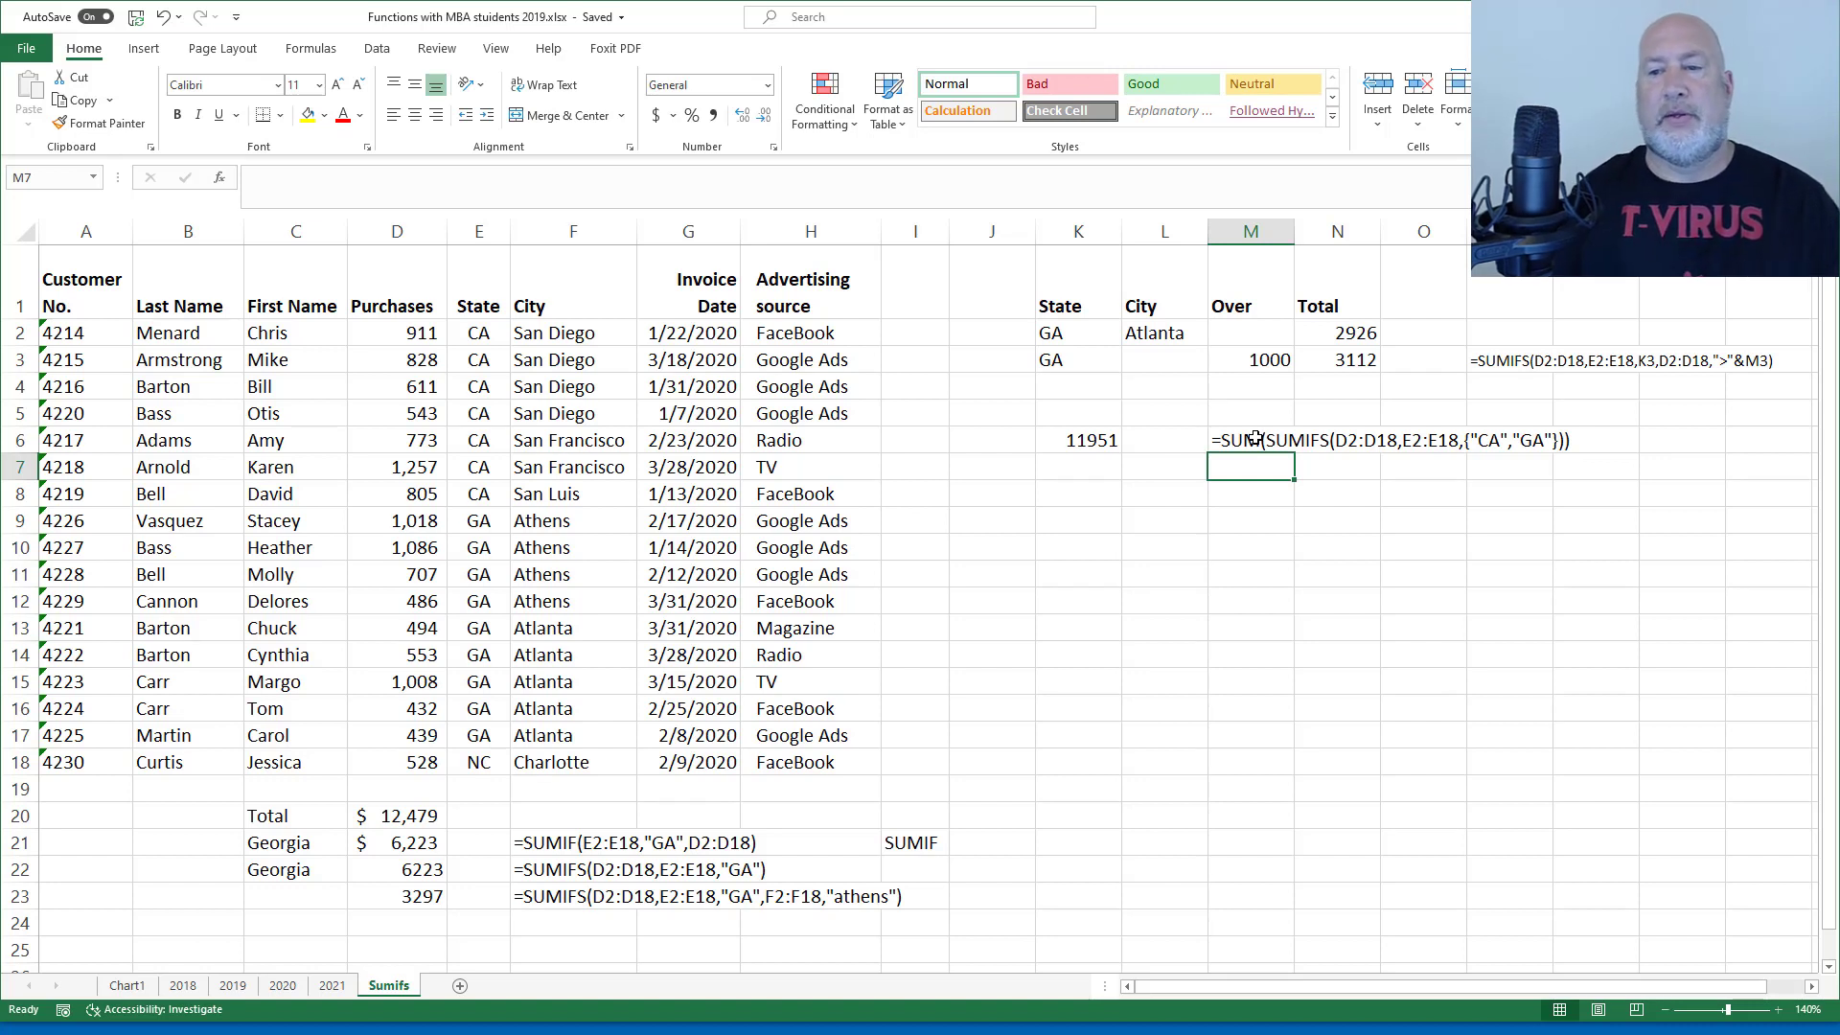
left_click(1086, 443)
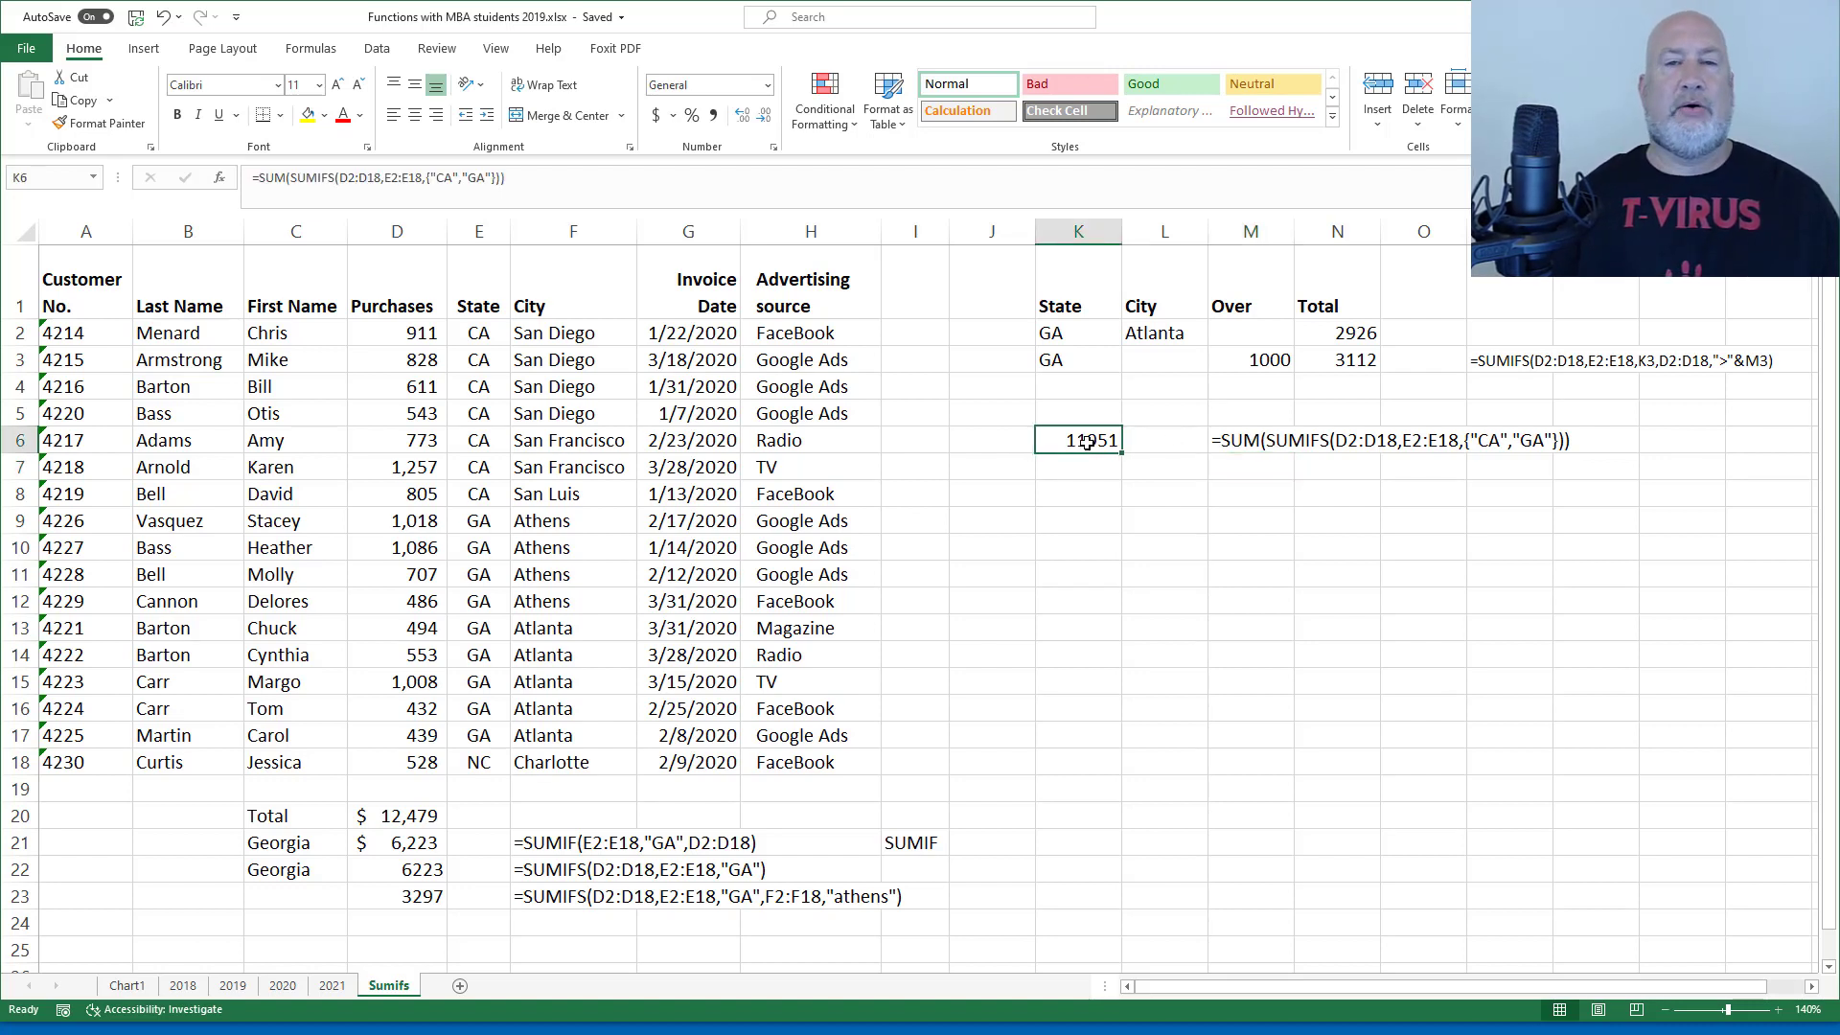